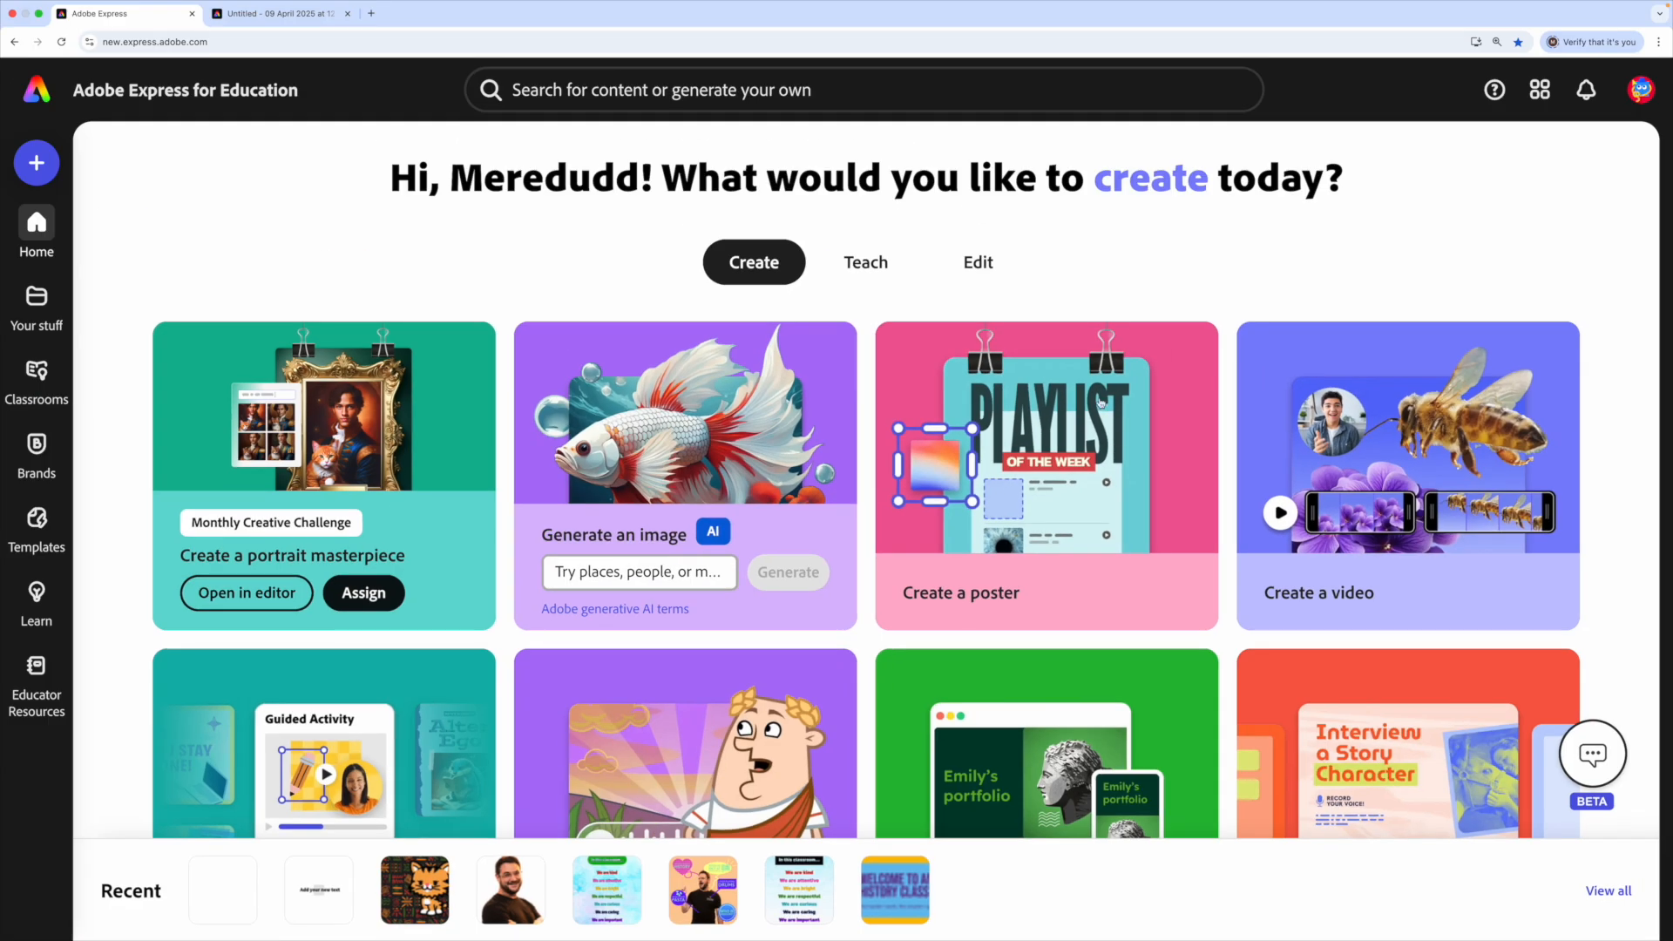
Search the background elements for "sky"
{"action": "left_click", "coordinate": [1076, 410]}
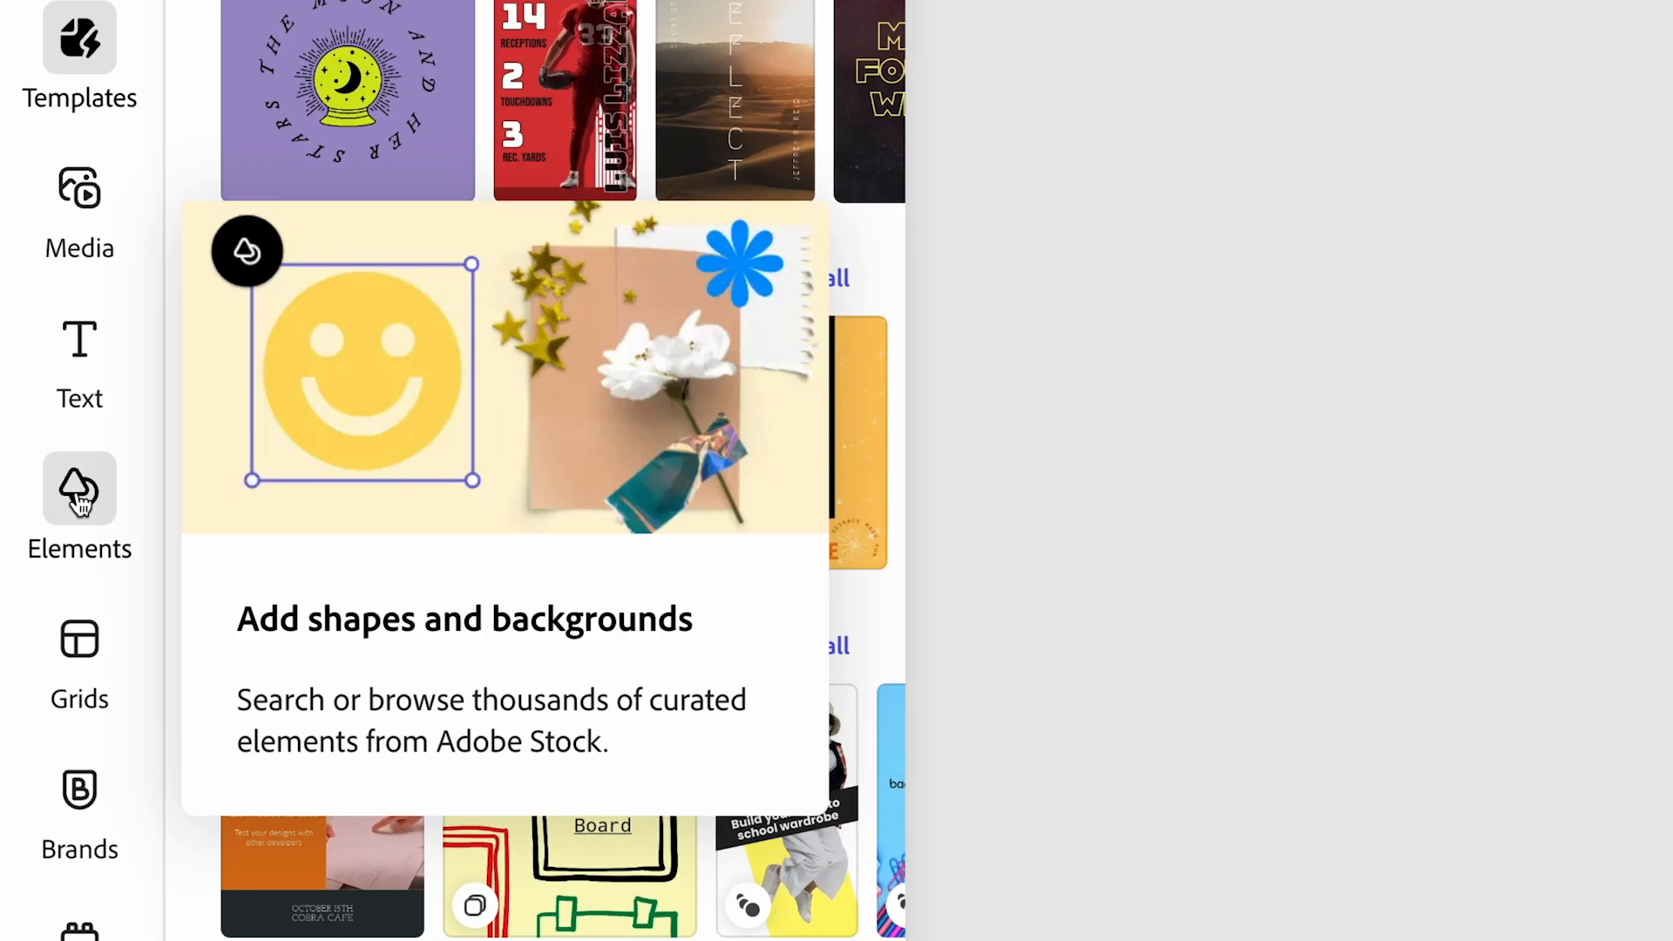
{"action": "left_click", "coordinate": [36, 522]}
{"action": "left_click", "coordinate": [301, 185]}
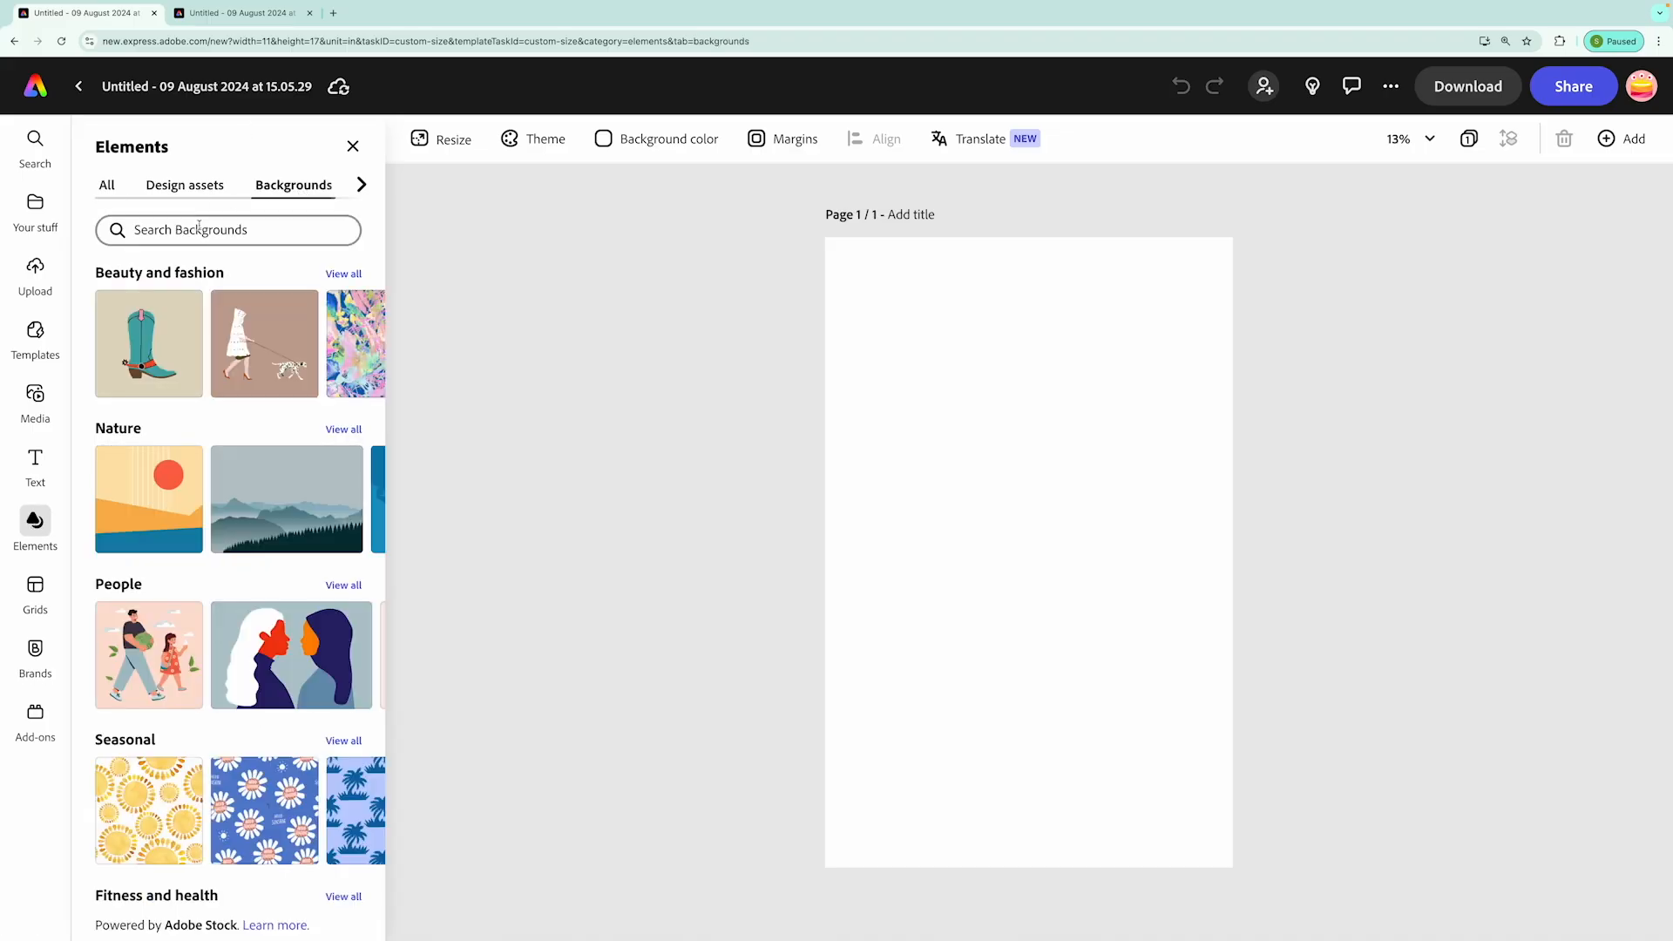
{"action": "left_click", "coordinate": [218, 229]}
{"action": "type", "text": "sky"}
{"action": "key", "text": "Return"}
Try several sky images and set the light-blue watercolour sky with white clouds as the page background
{"action": "scroll", "coordinate": [174, 523], "scroll_direction": "down", "scroll_amount": 15}
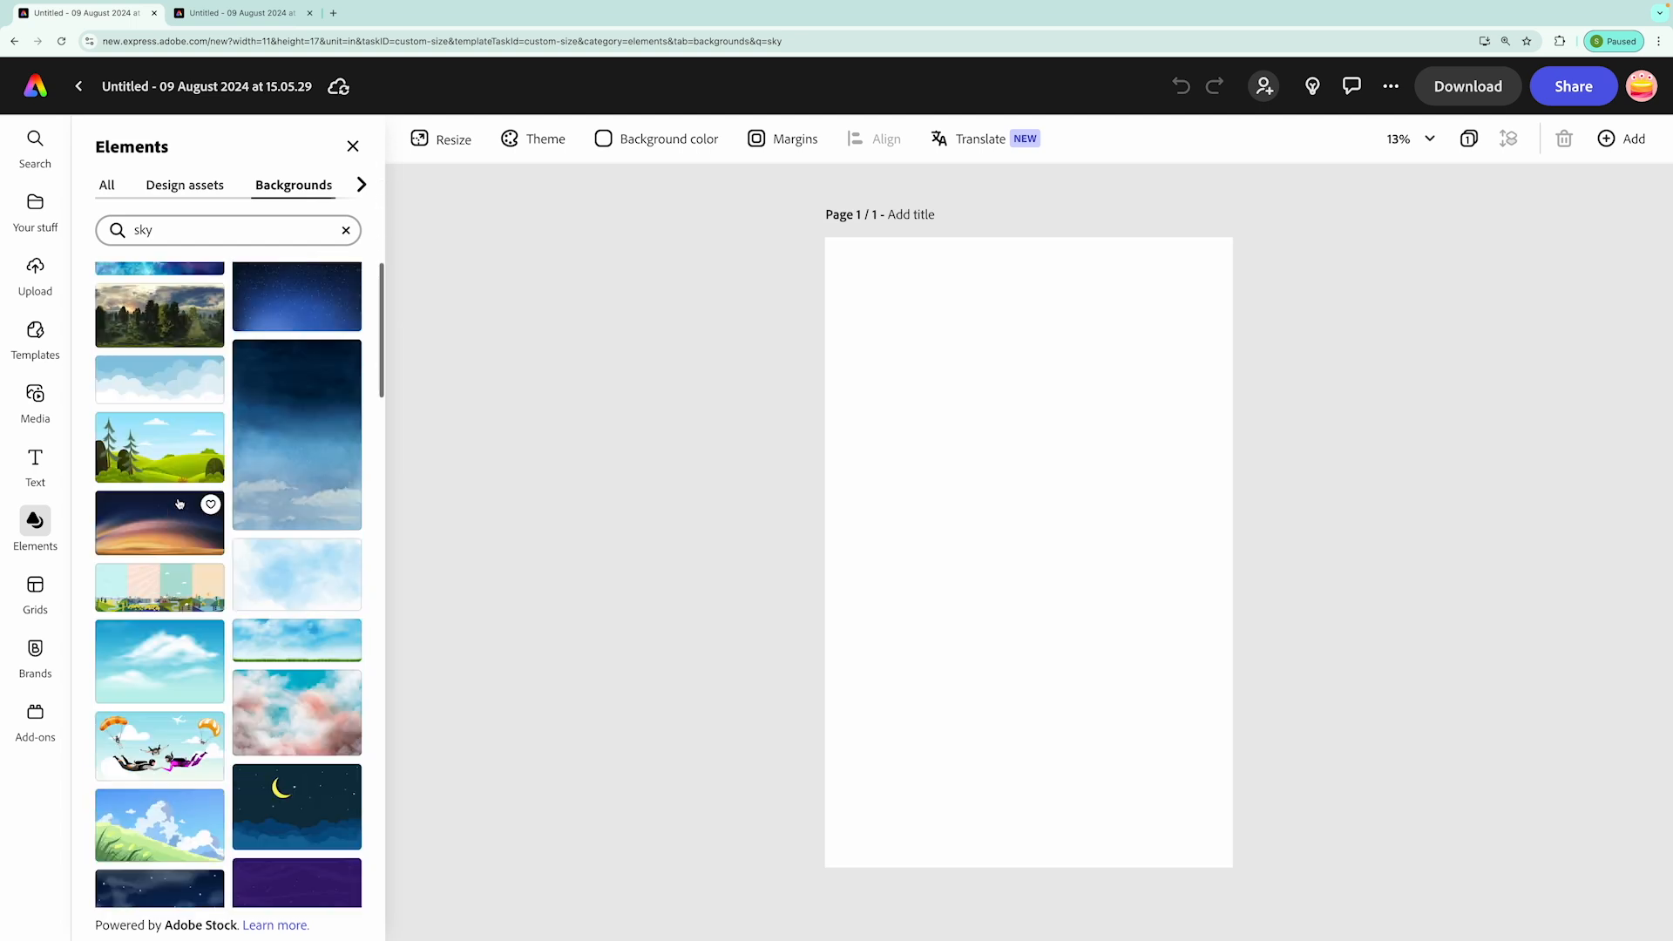
{"action": "left_click", "coordinate": [162, 562]}
{"action": "scroll", "coordinate": [162, 562], "scroll_direction": "down", "scroll_amount": 6}
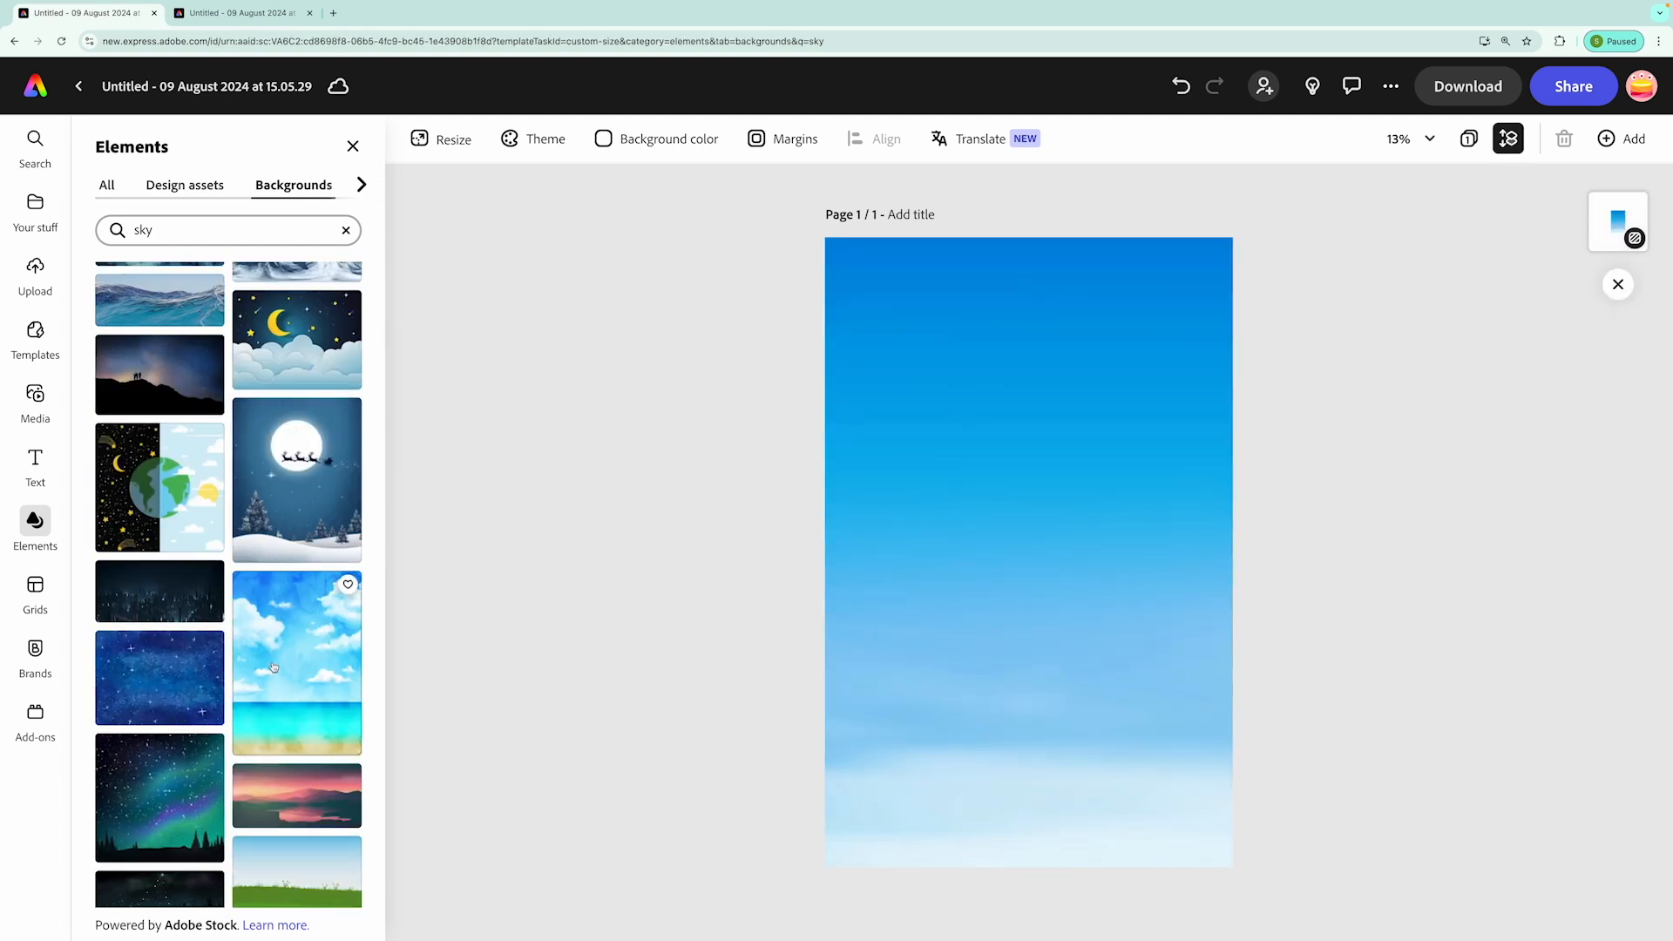
{"action": "left_click", "coordinate": [291, 626]}
{"action": "scroll", "coordinate": [292, 641], "scroll_direction": "down", "scroll_amount": 7}
{"action": "left_click", "coordinate": [288, 504]}
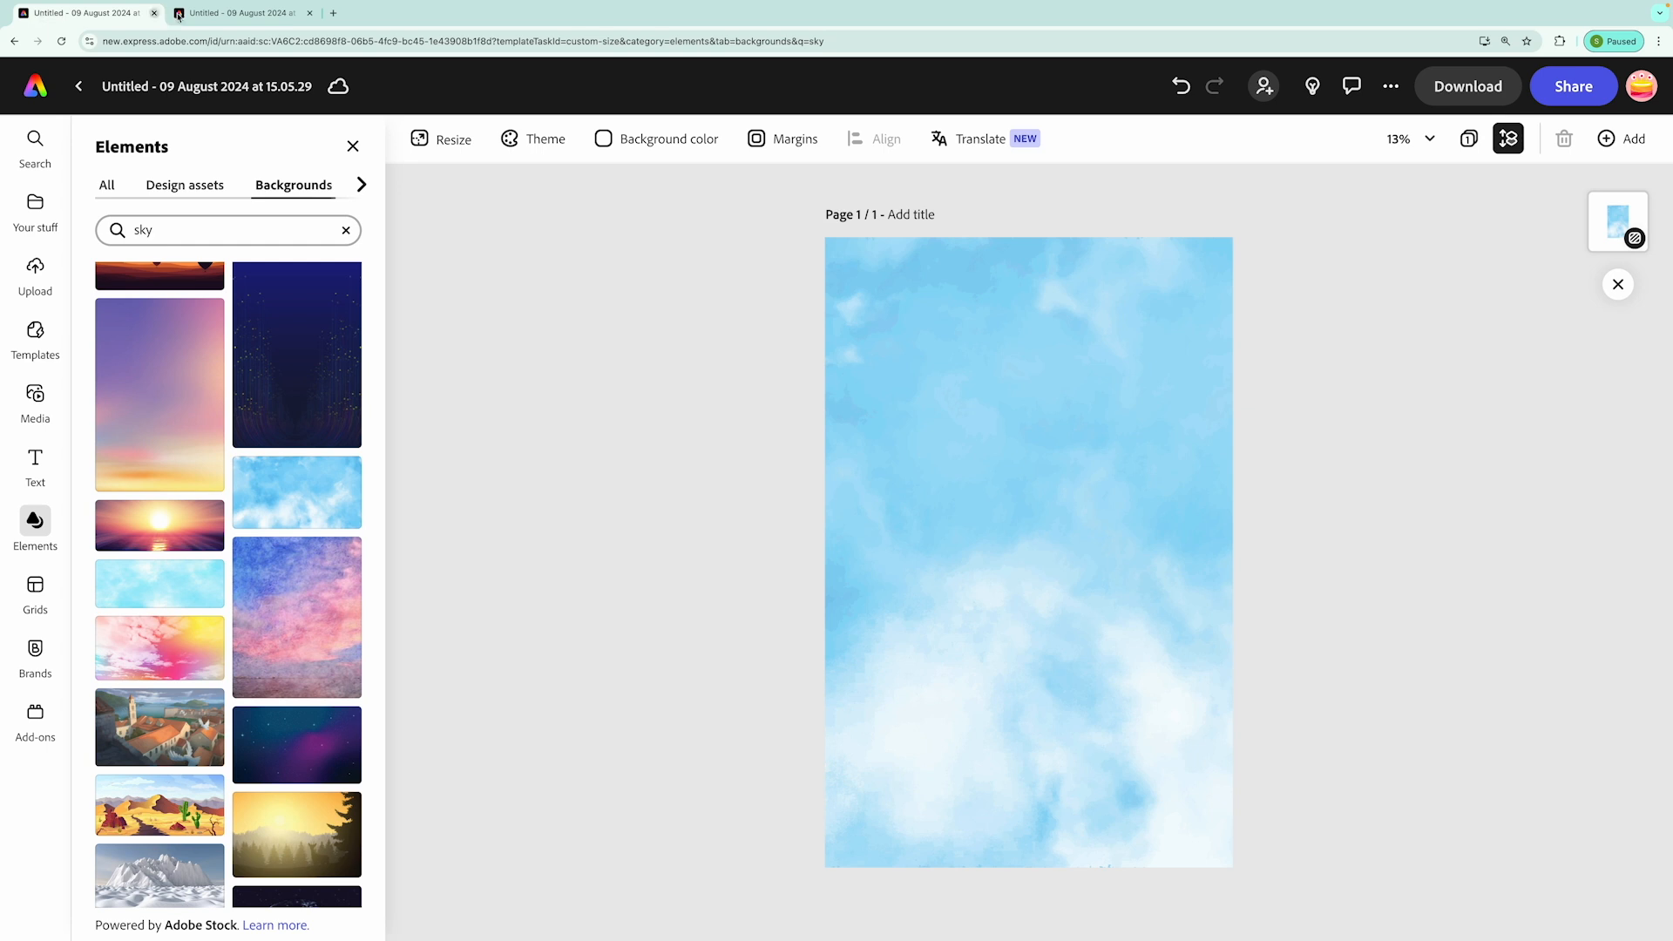
Examine the section headings of the Explorer vacancy text in the other open document, from Job Description to Contact and Closing Date
{"action": "left_click", "coordinate": [233, 13]}
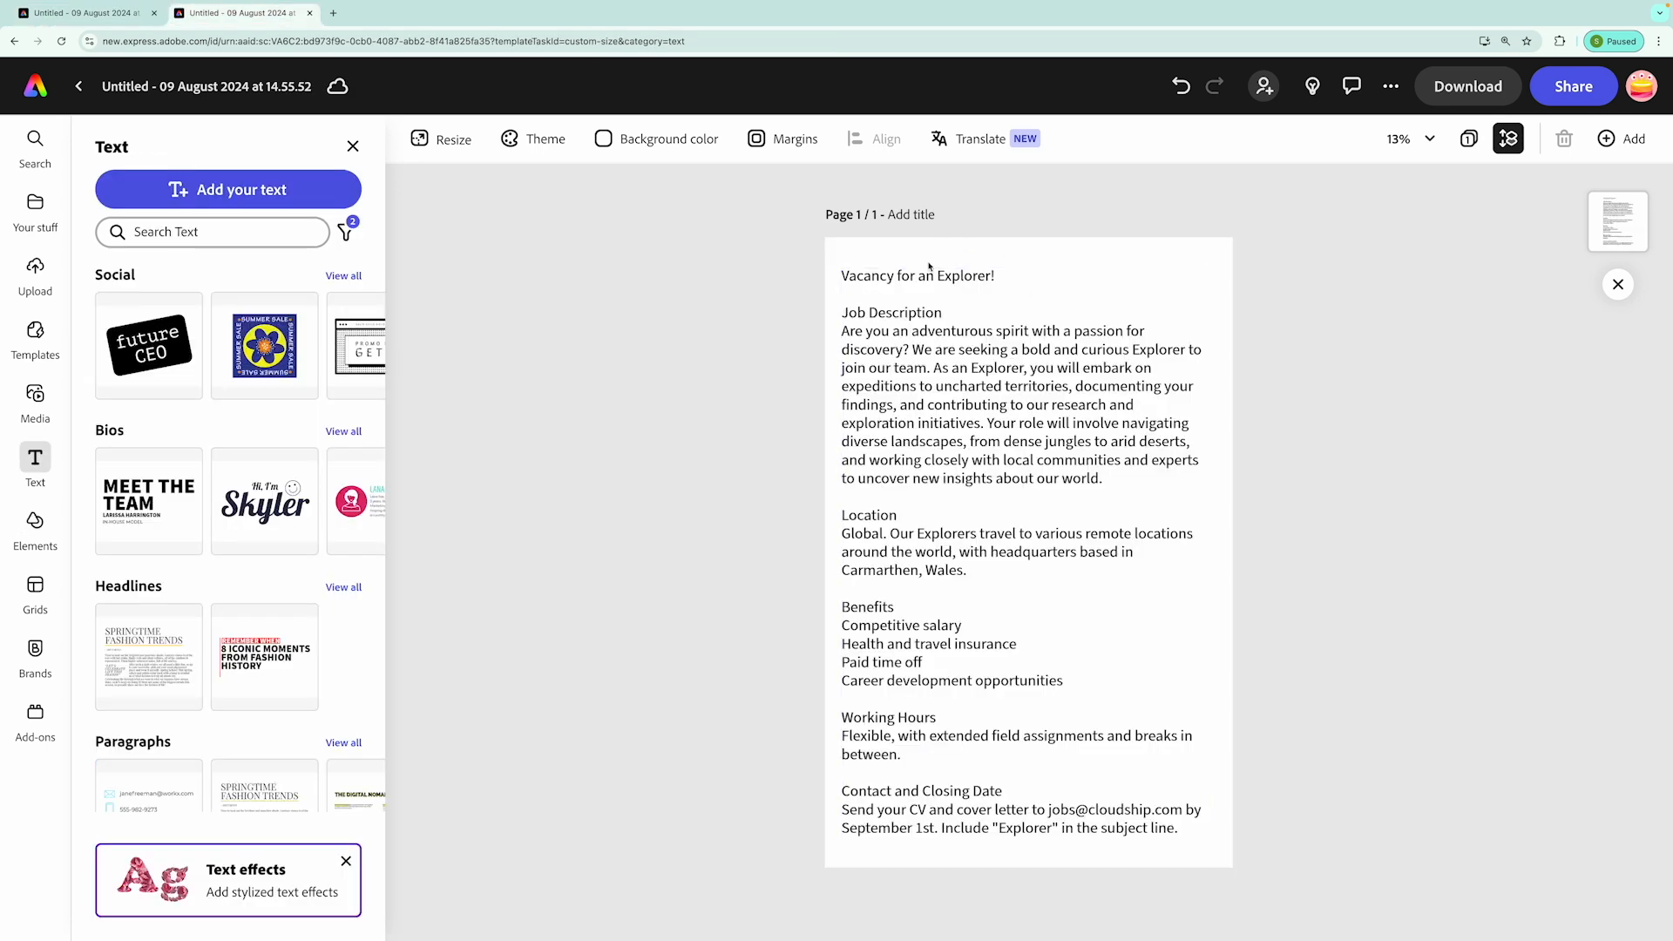
{"action": "left_click", "coordinate": [867, 315]}
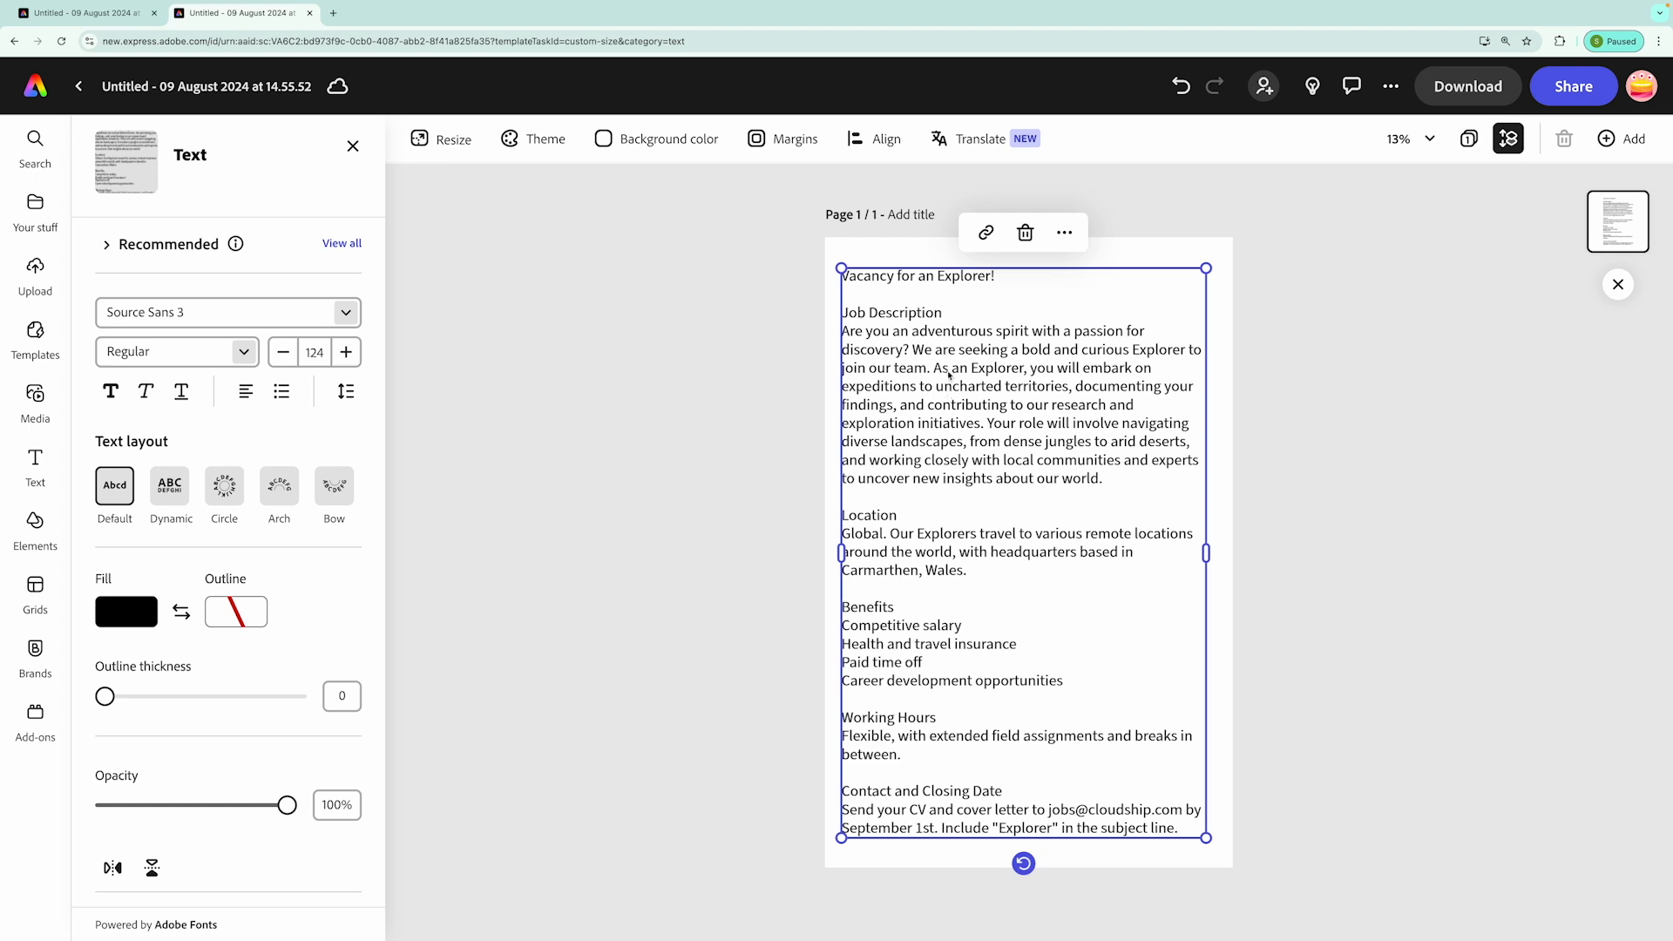
{"action": "triple_click", "coordinate": [863, 313]}
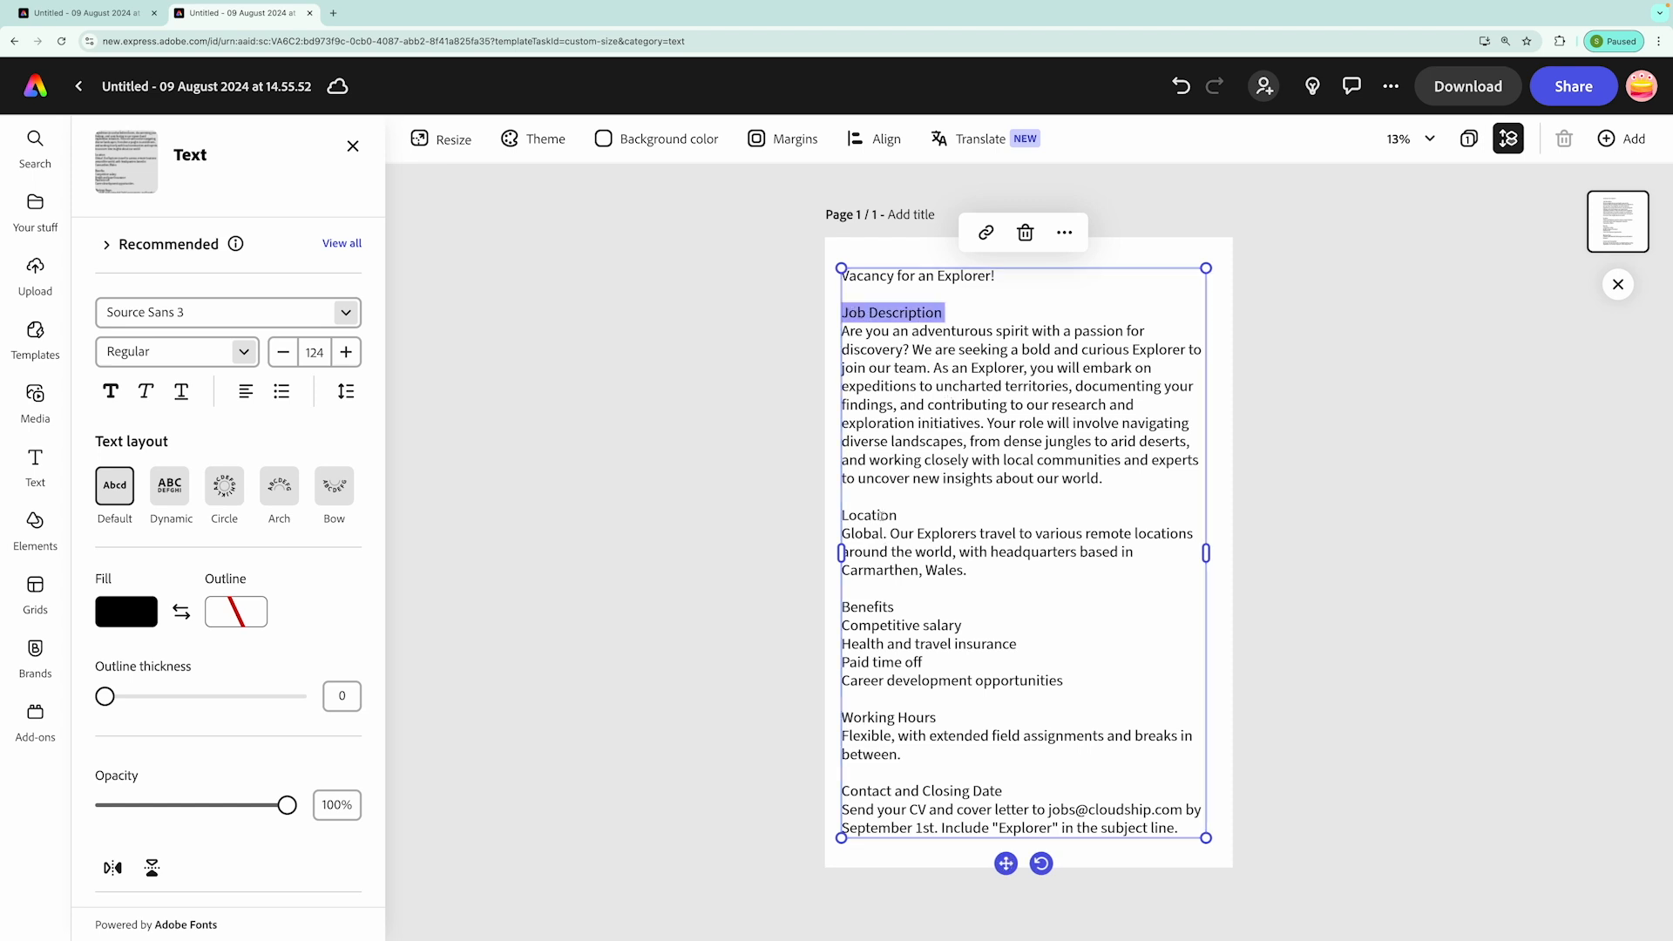
{"action": "left_click", "coordinate": [881, 516]}
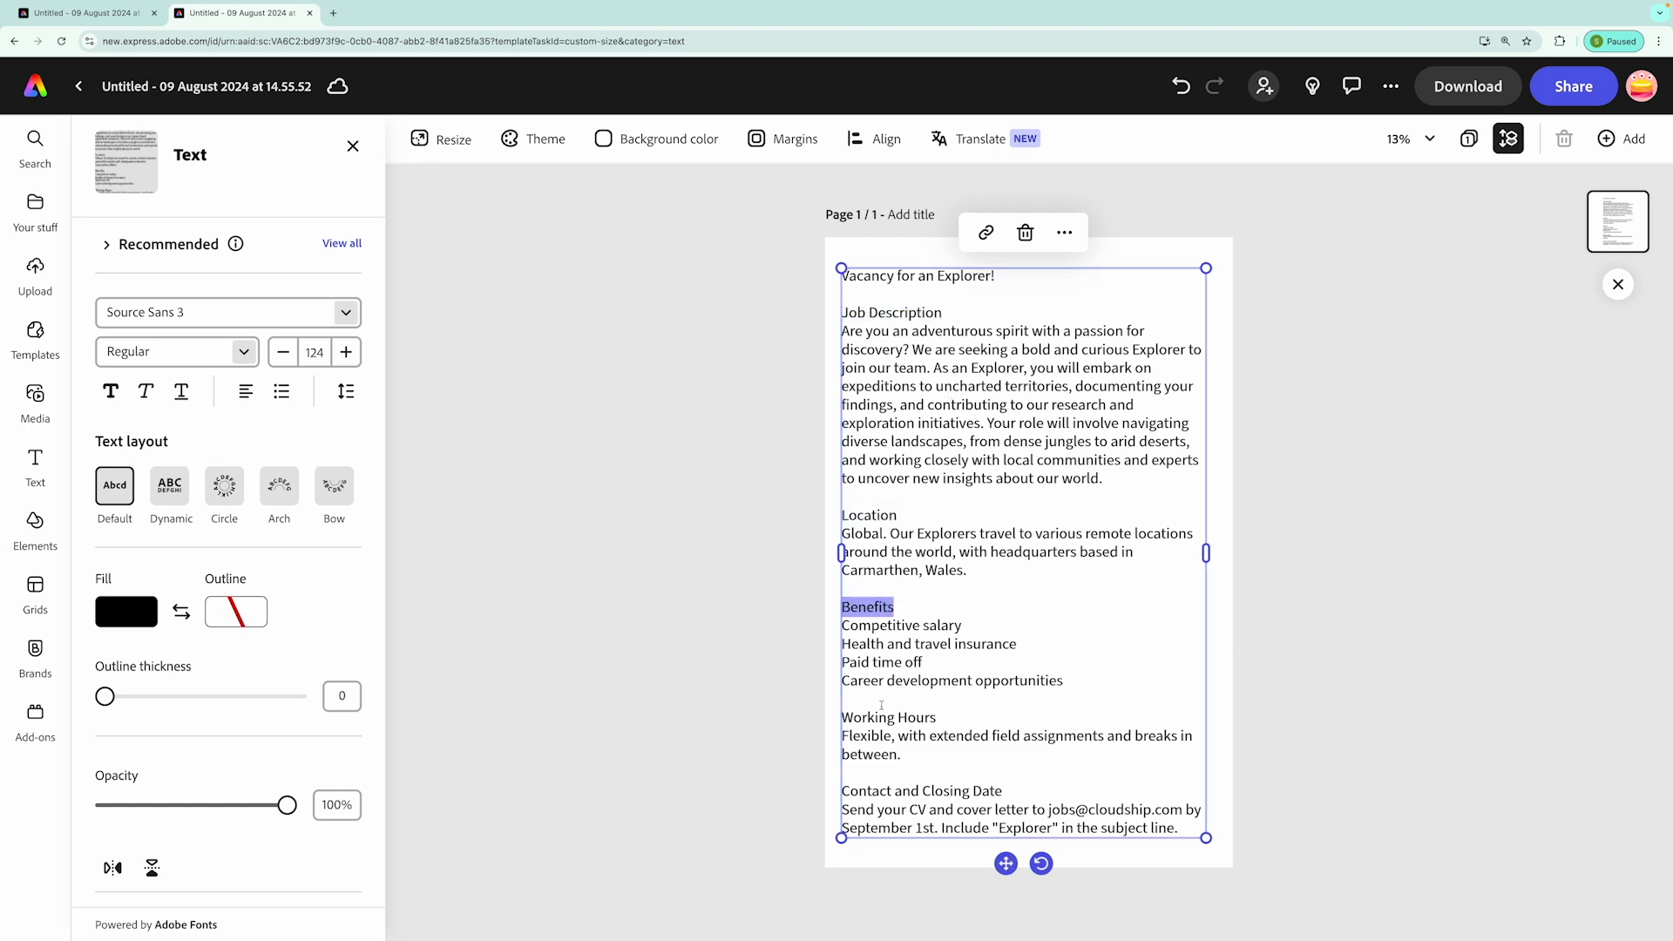
{"action": "triple_click", "coordinate": [884, 717]}
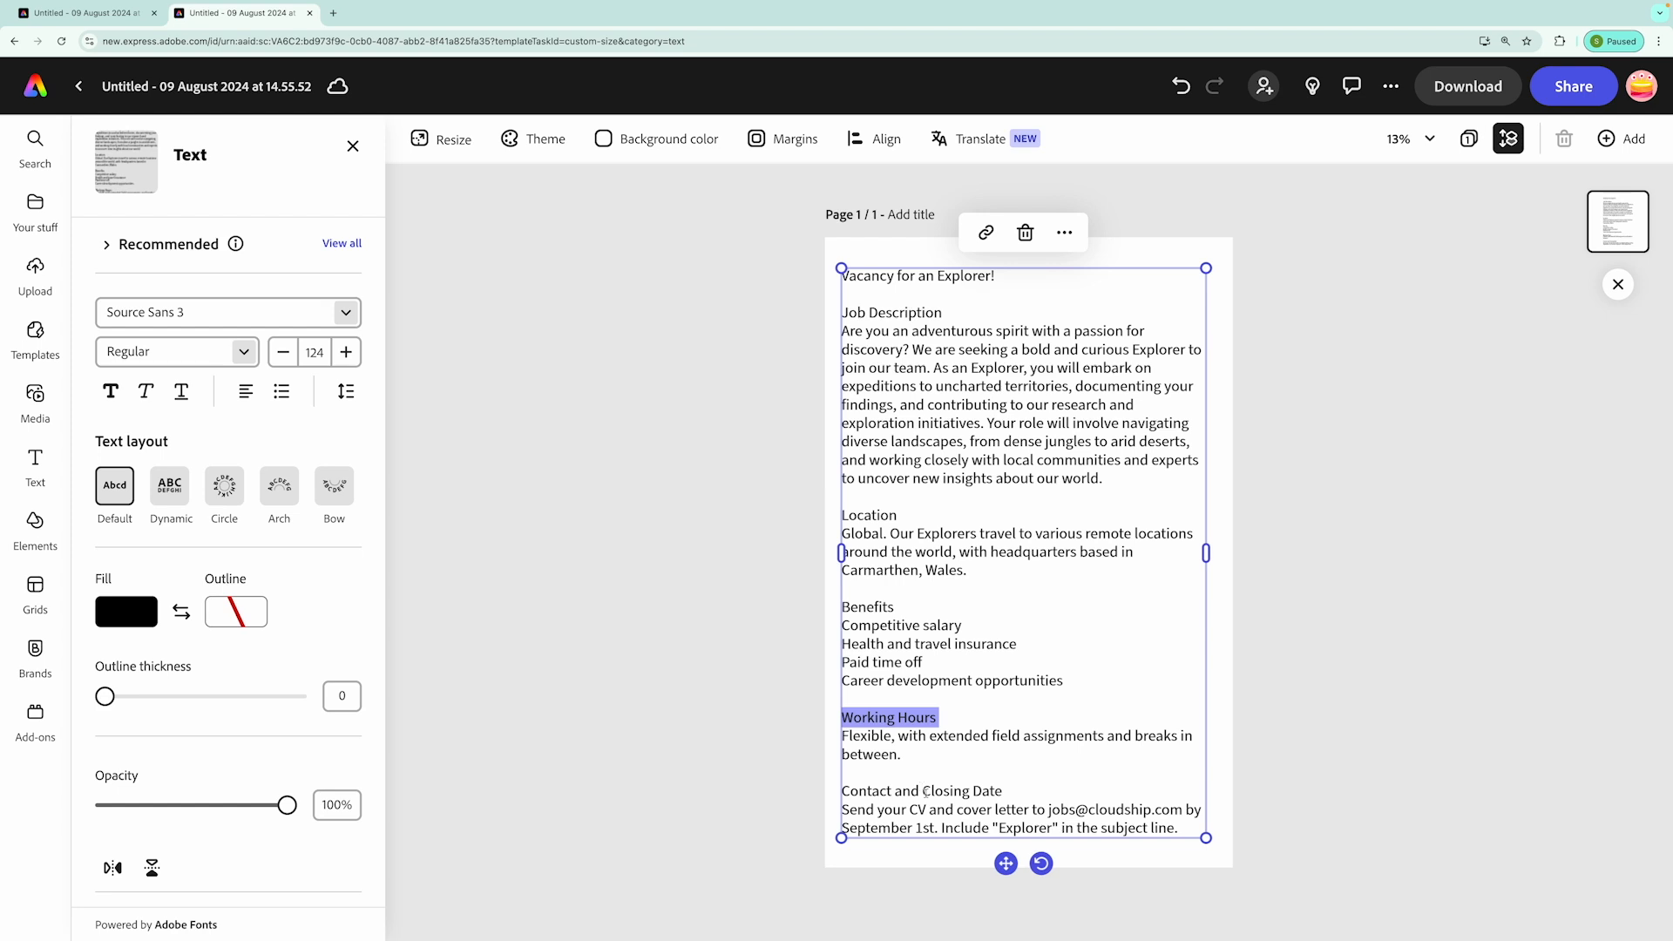
{"action": "triple_click", "coordinate": [925, 791]}
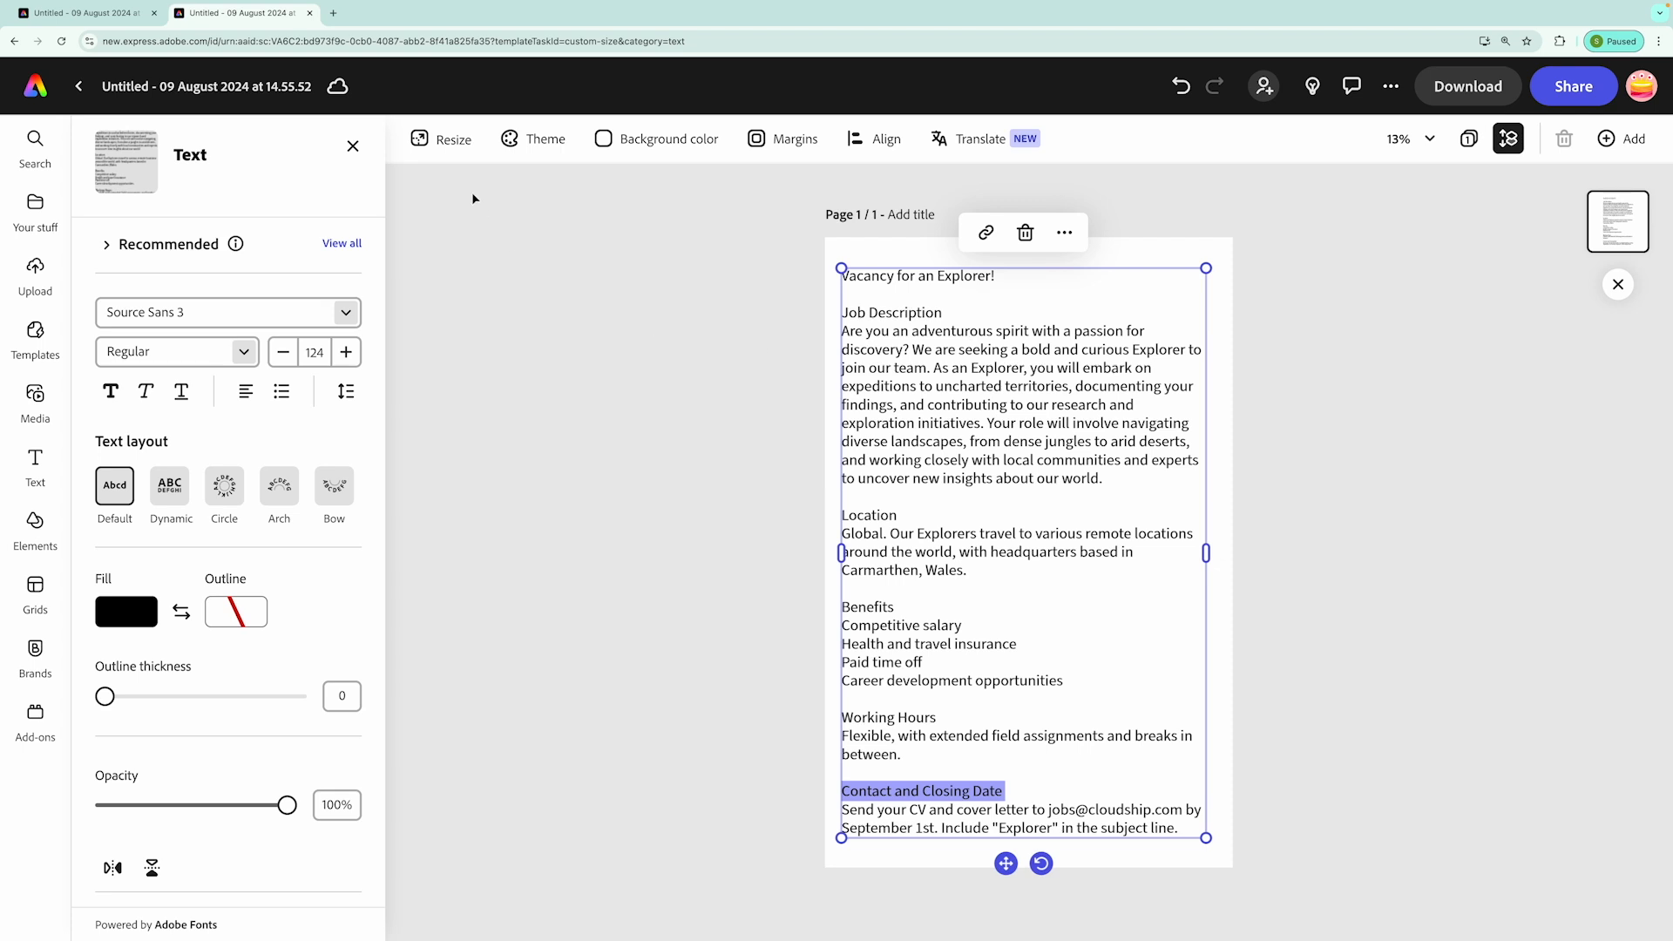
Return to the sky background design and search the icon elements for "cloud"
{"action": "left_click", "coordinate": [83, 12]}
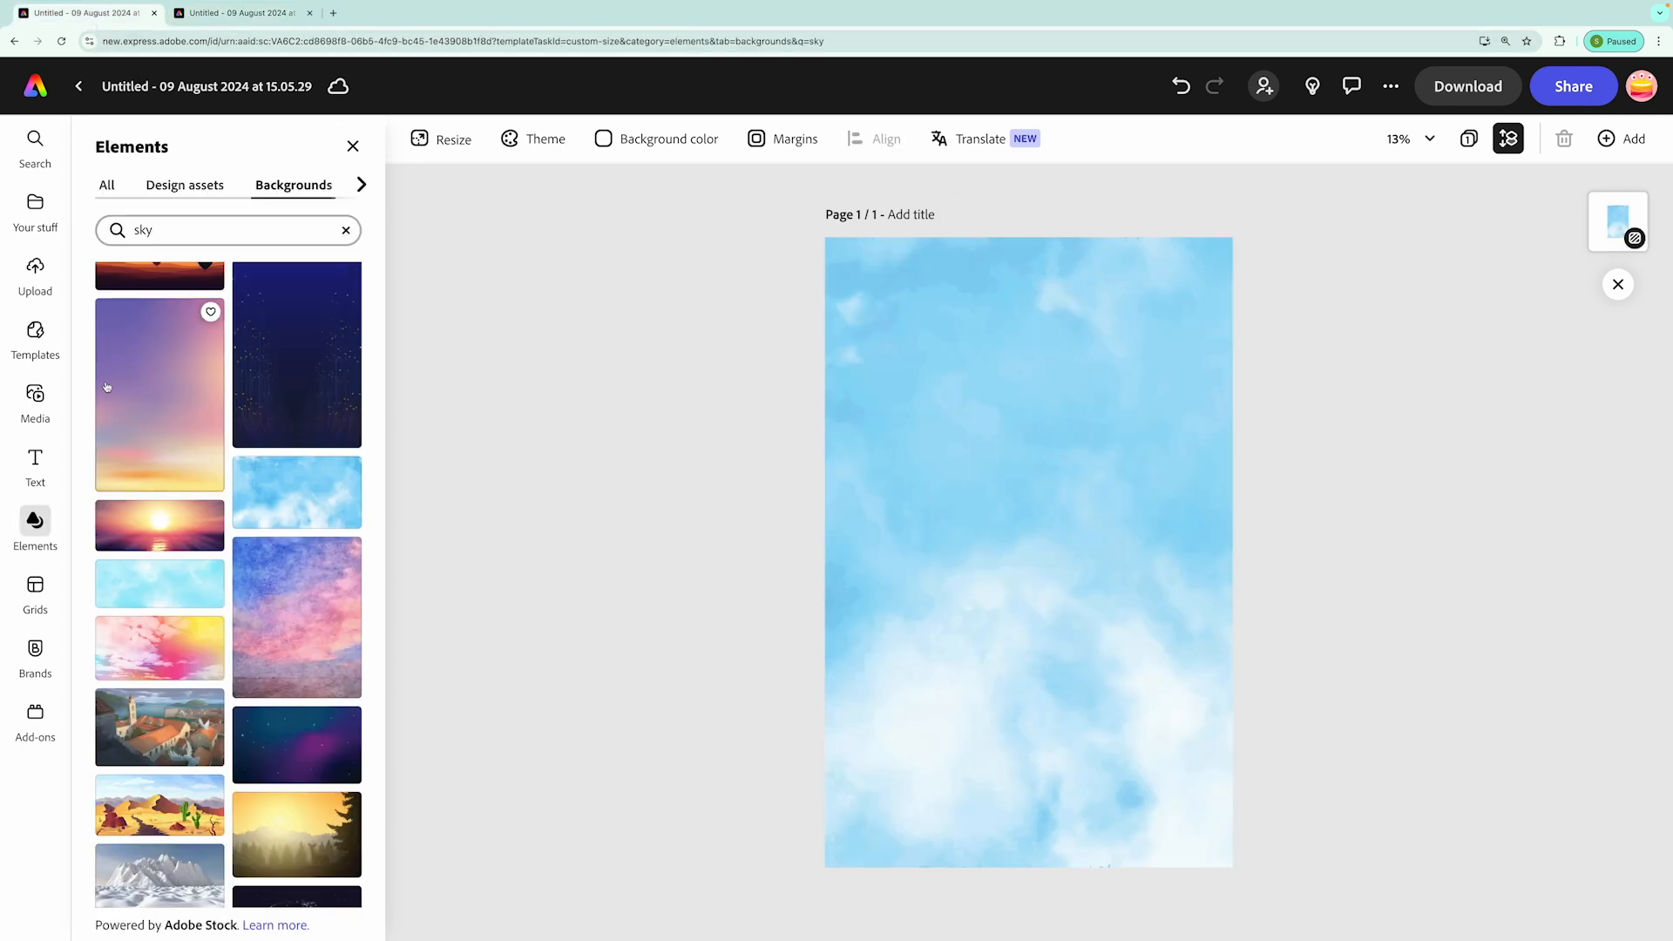
{"action": "scroll", "coordinate": [149, 186], "scroll_direction": "right", "scroll_amount": 5}
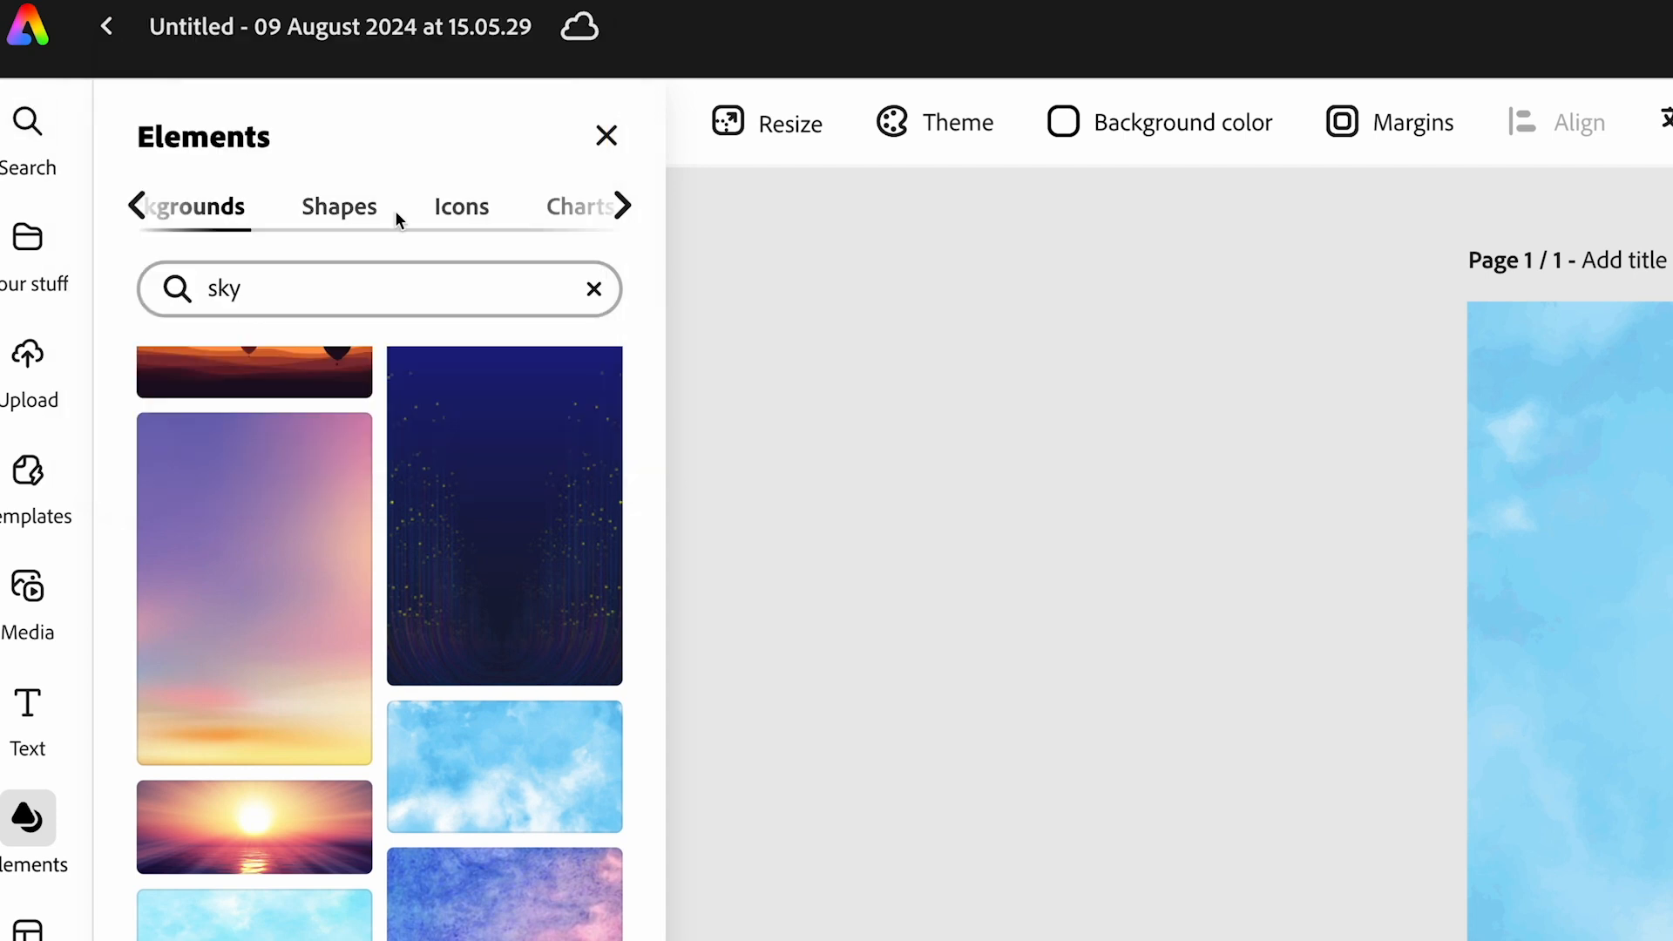
{"action": "left_click", "coordinate": [447, 216]}
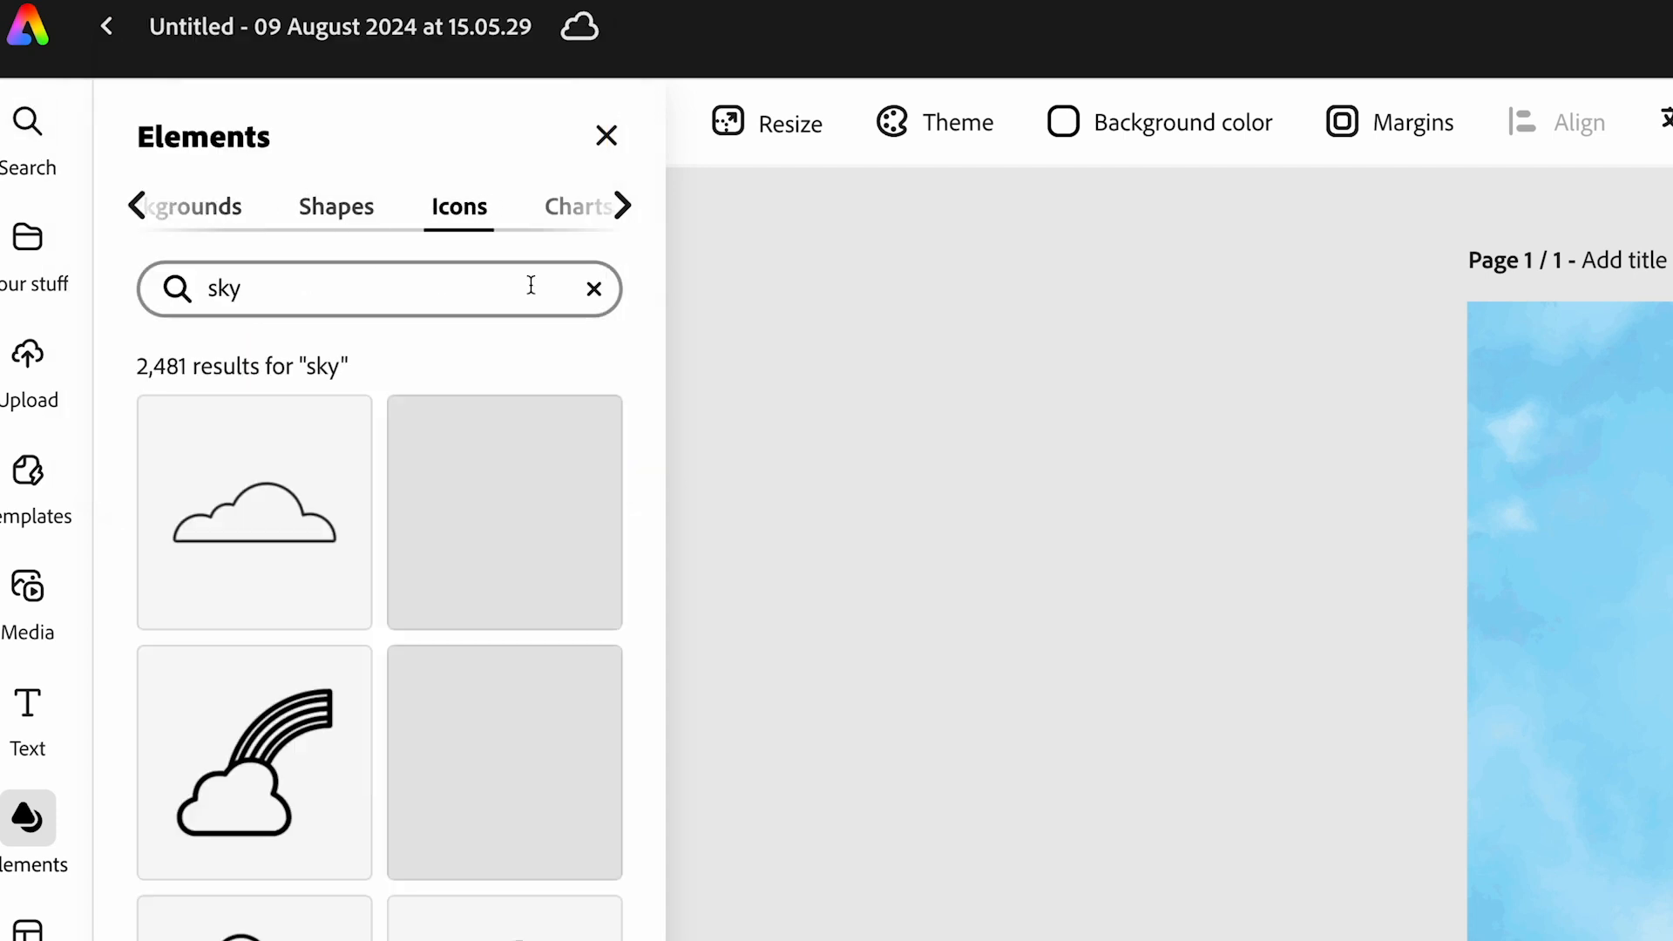
{"action": "left_click", "coordinate": [594, 290]}
{"action": "type", "text": "cloud"}
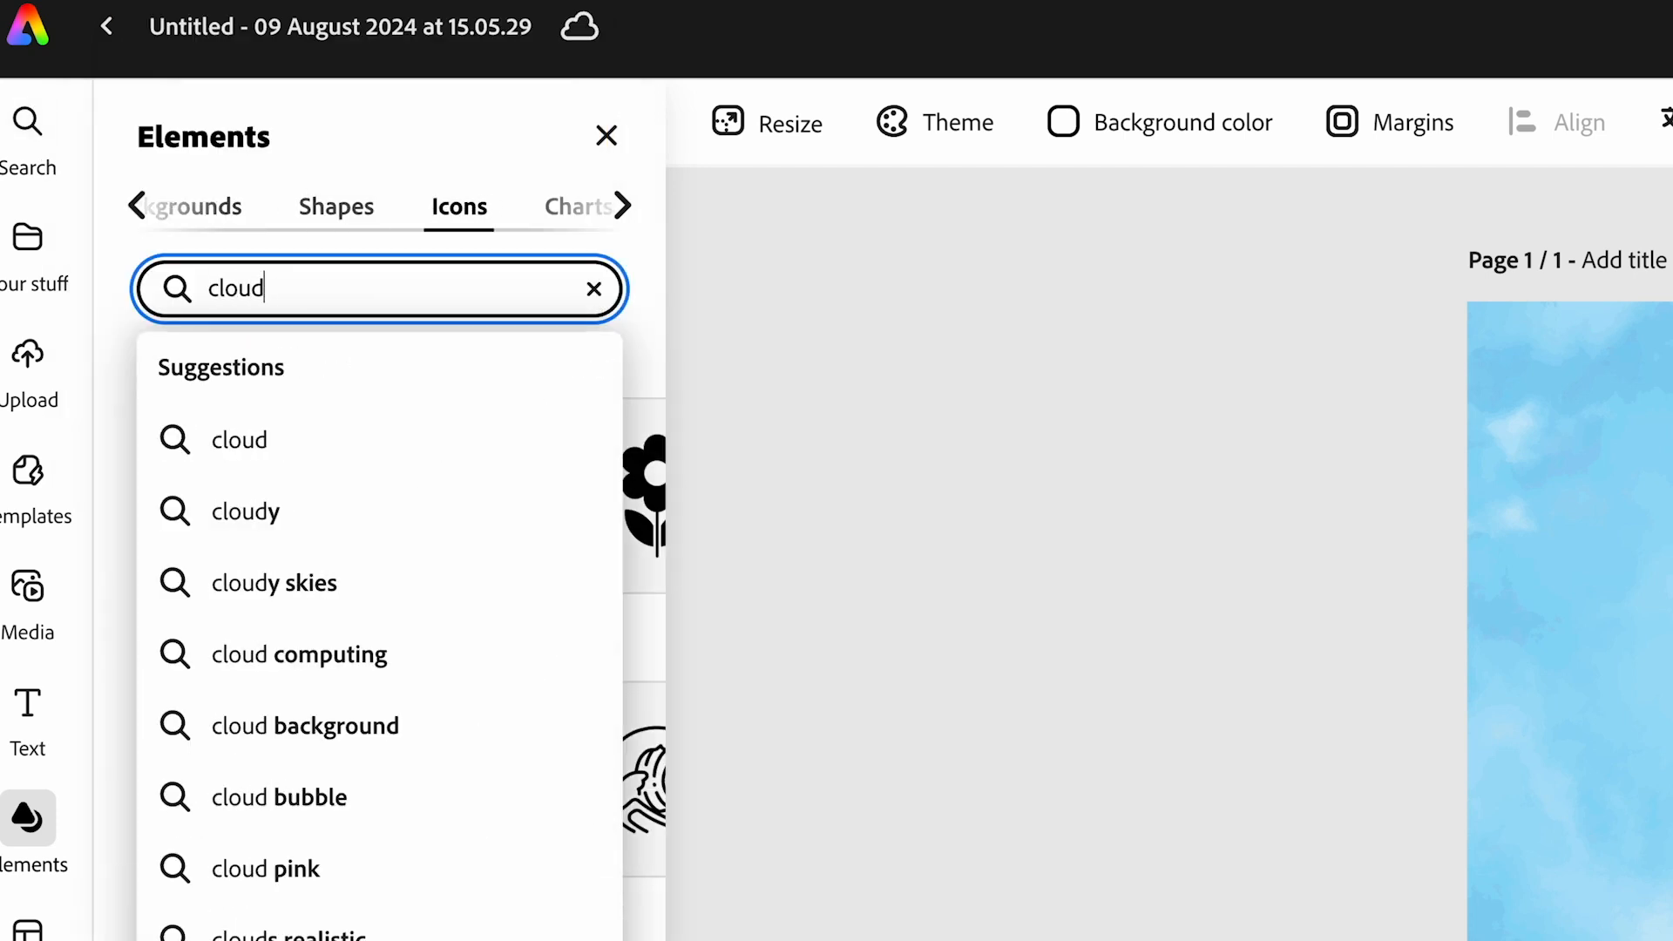
{"action": "key", "text": "Return"}
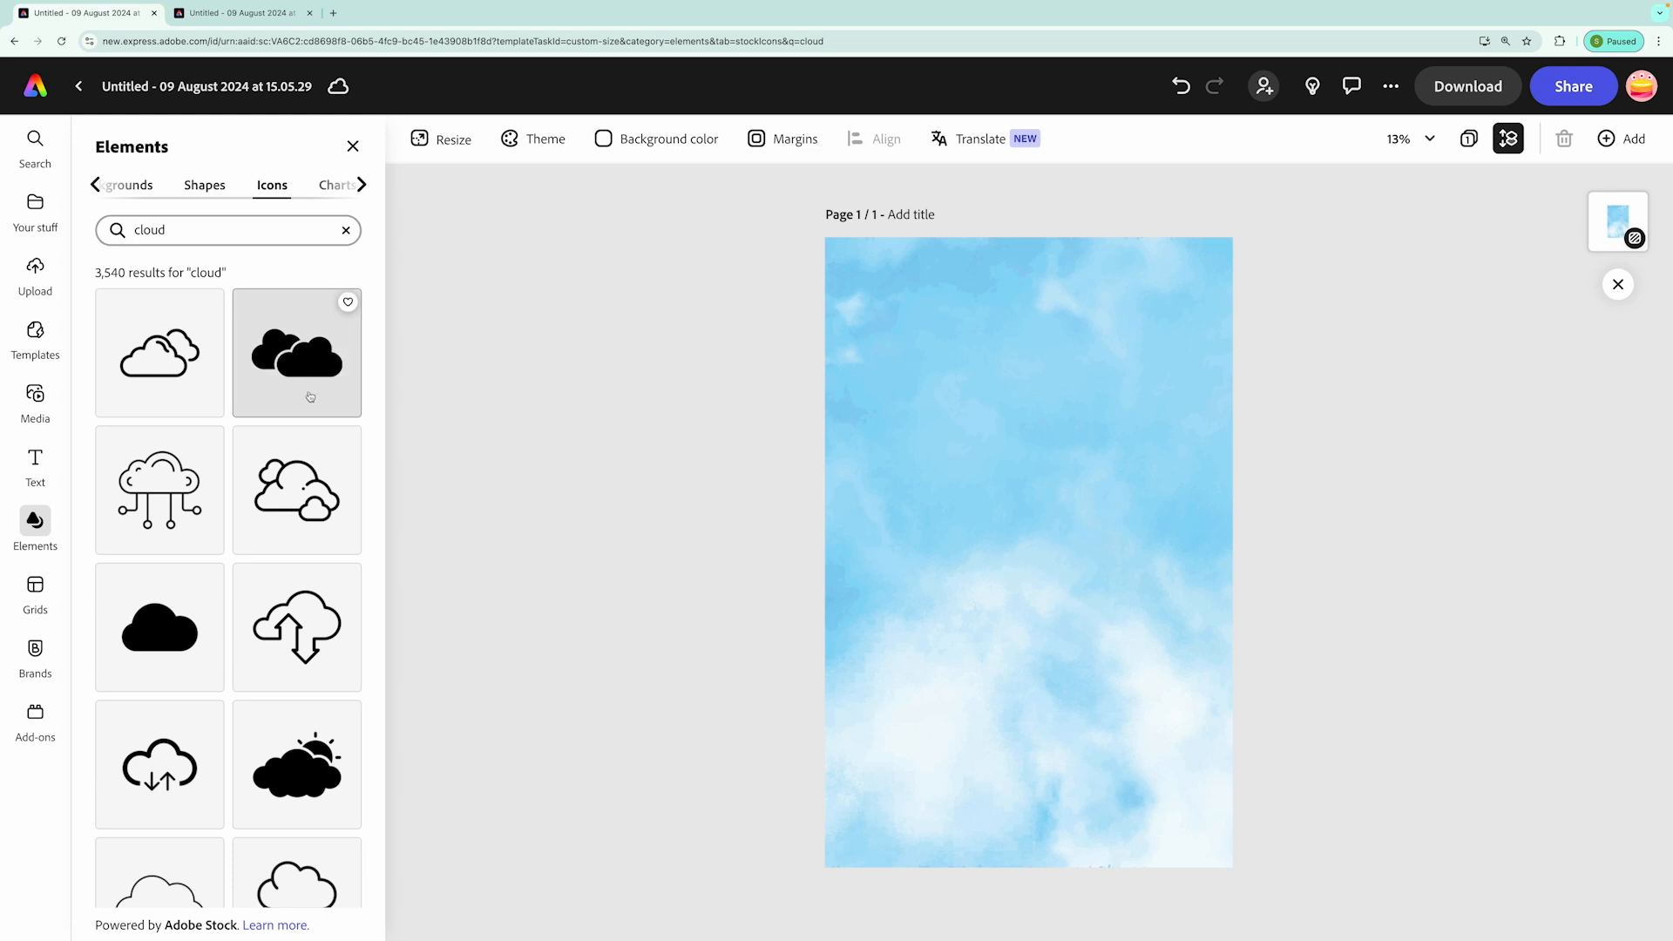
Add the solid puffy cloud icon to the page and set its fill to white
{"action": "scroll", "coordinate": [254, 679], "scroll_direction": "down", "scroll_amount": 3}
{"action": "scroll", "coordinate": [254, 681], "scroll_direction": "down", "scroll_amount": 5}
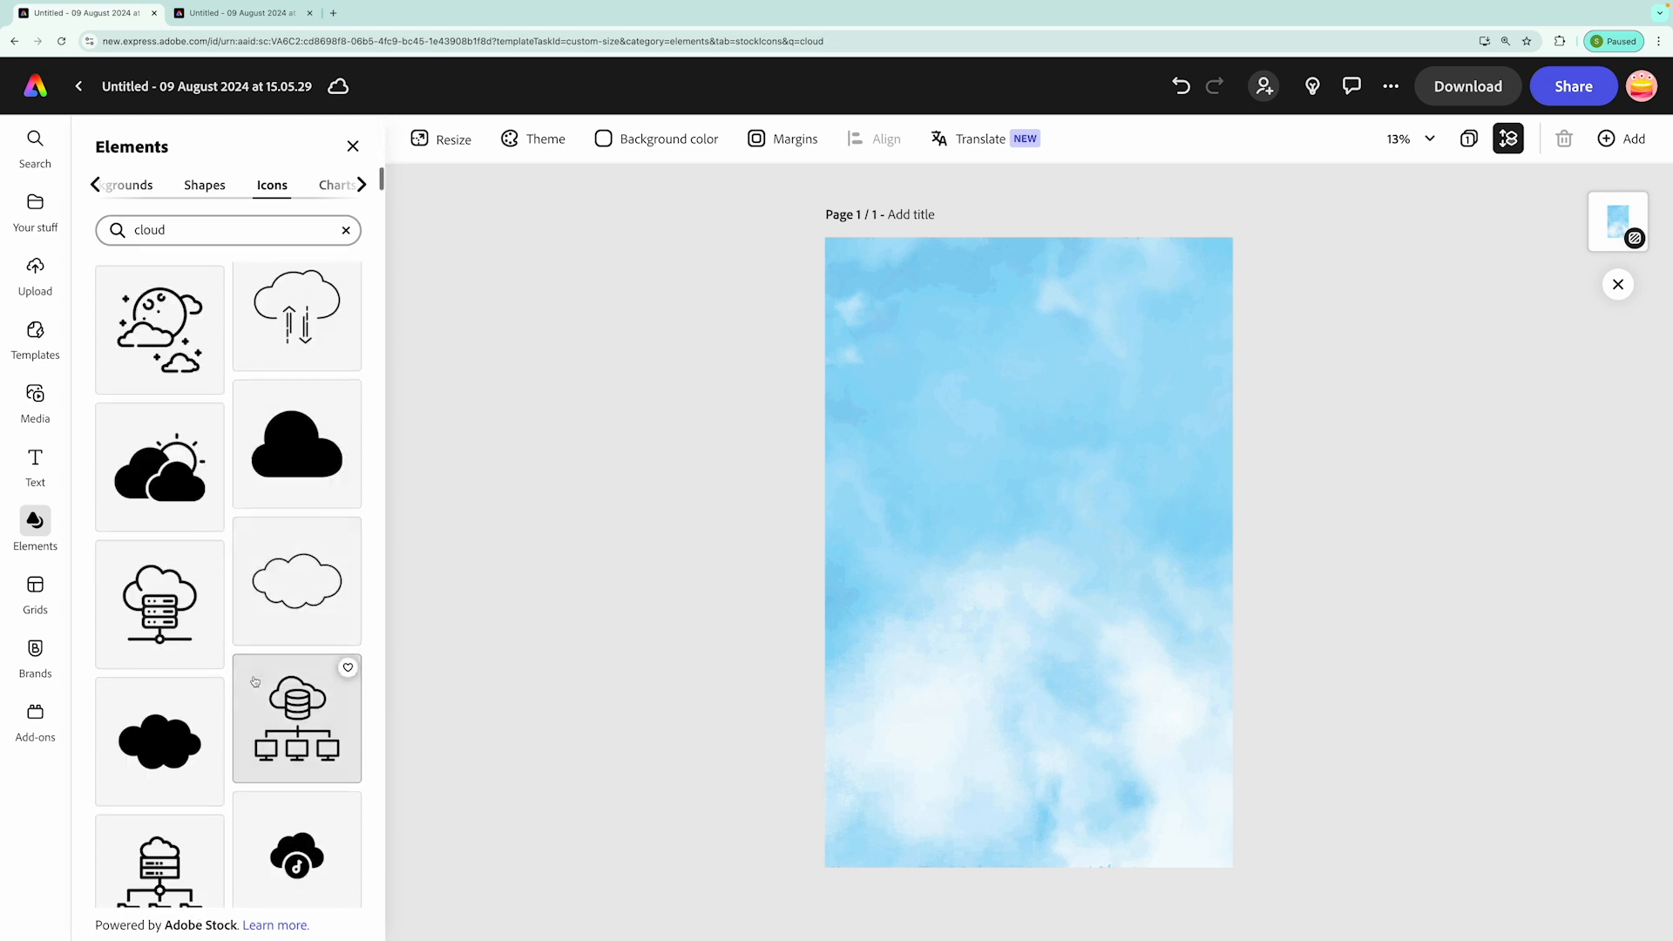
{"action": "left_click", "coordinate": [182, 689]}
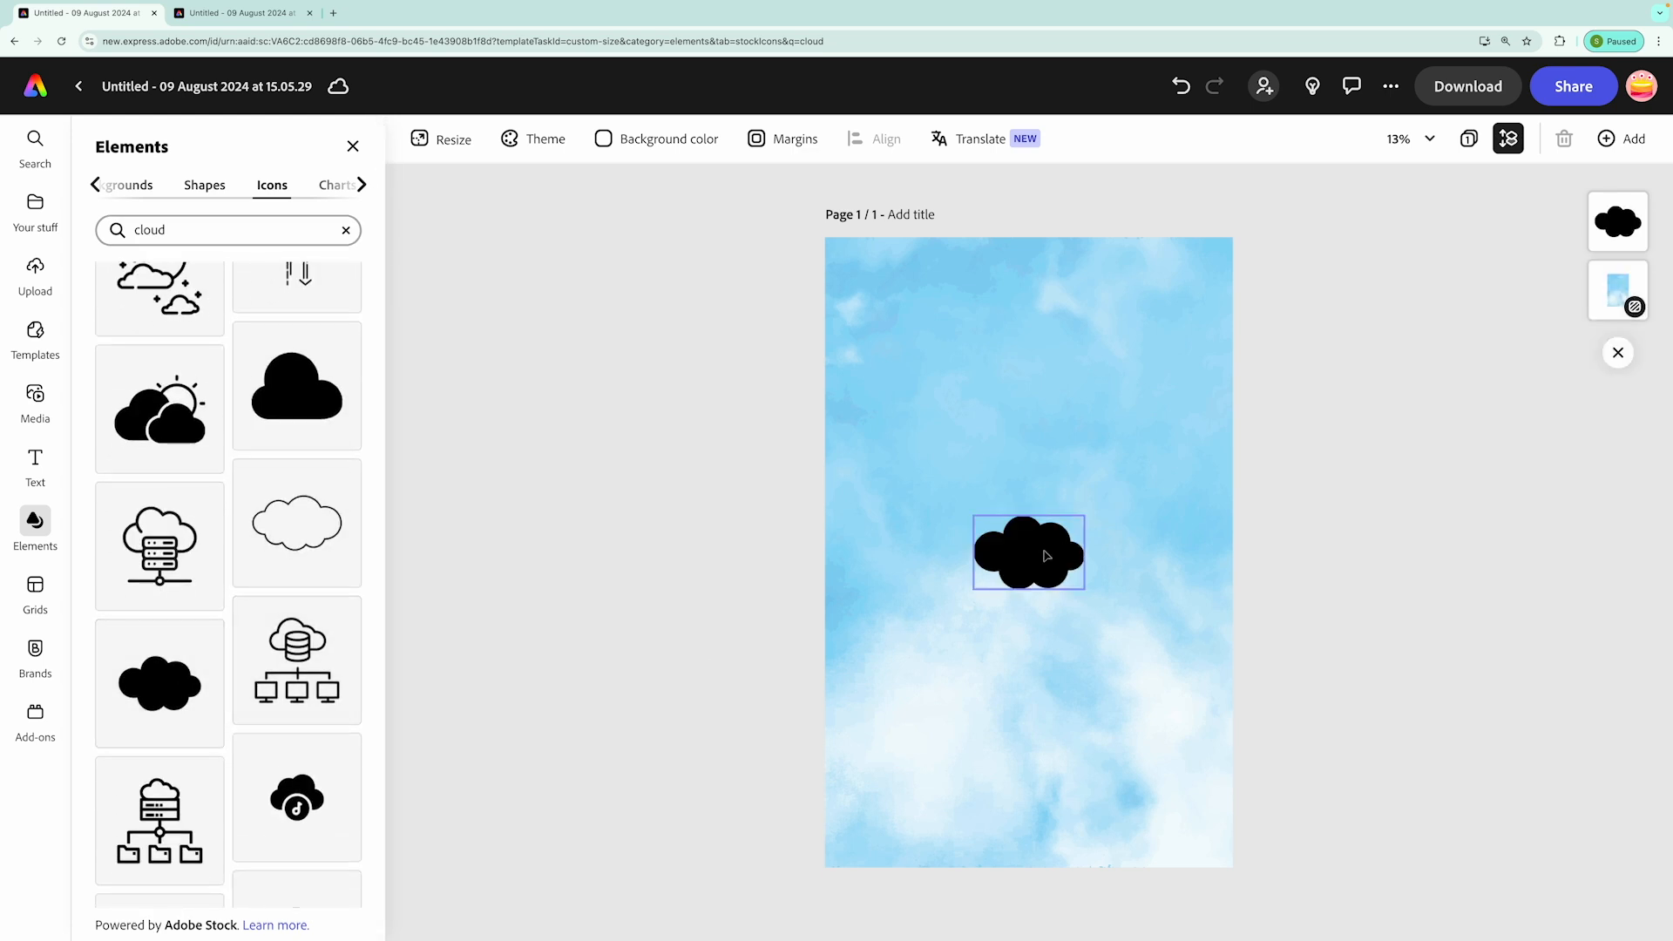
{"action": "left_click", "coordinate": [129, 283]}
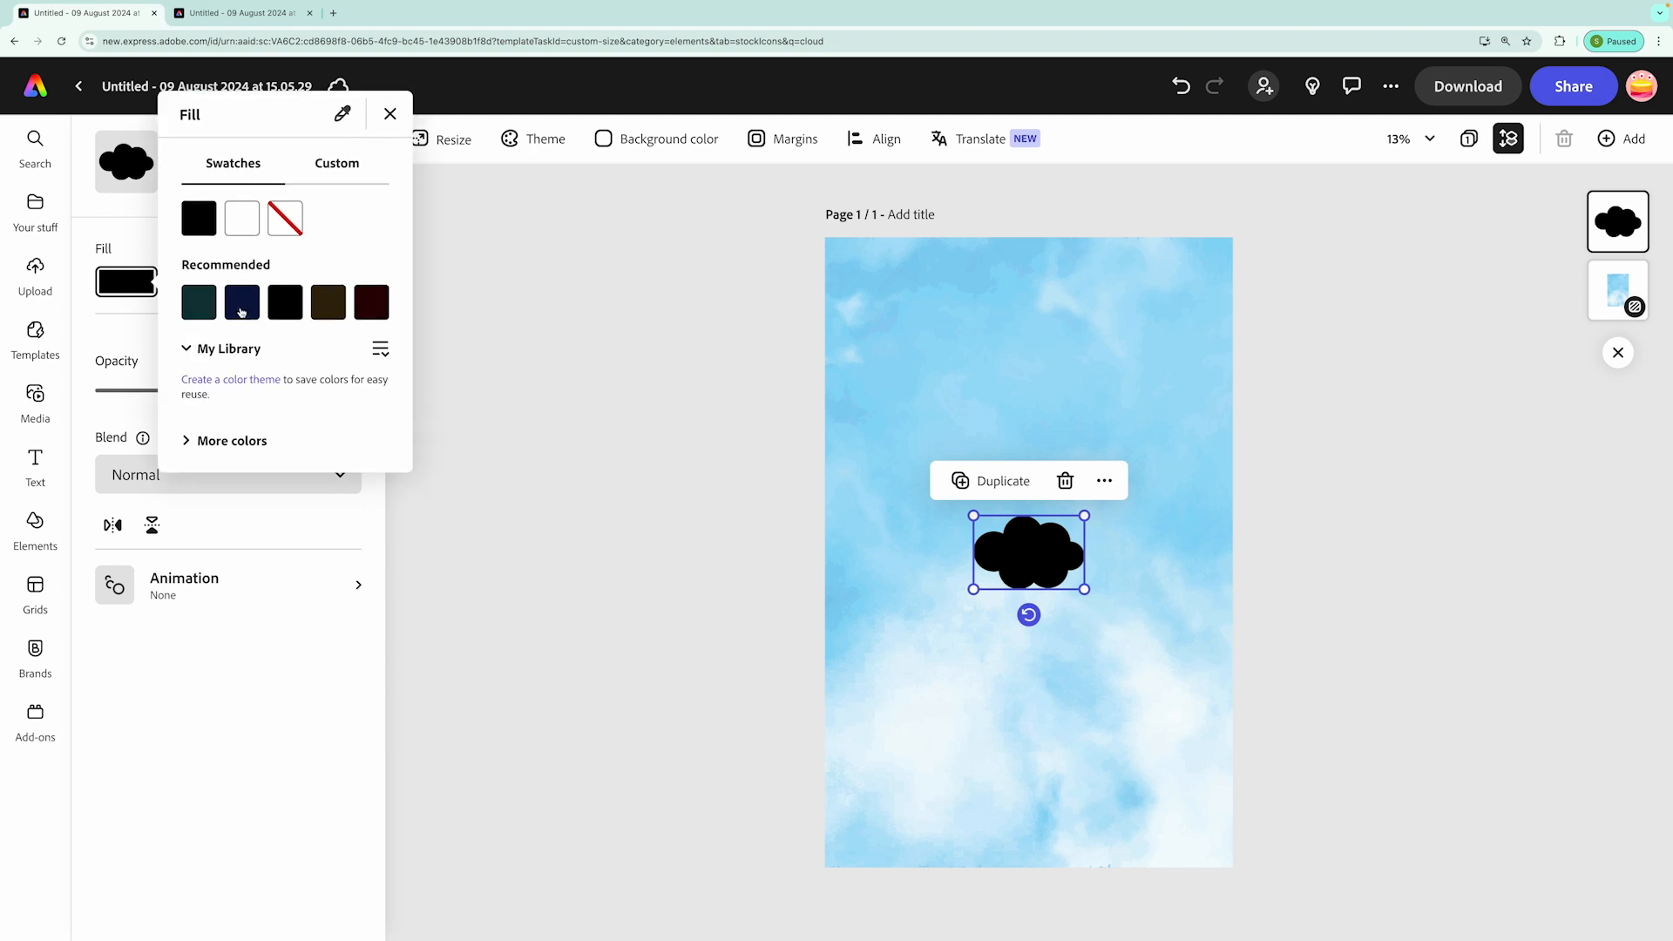
{"action": "left_click", "coordinate": [250, 220]}
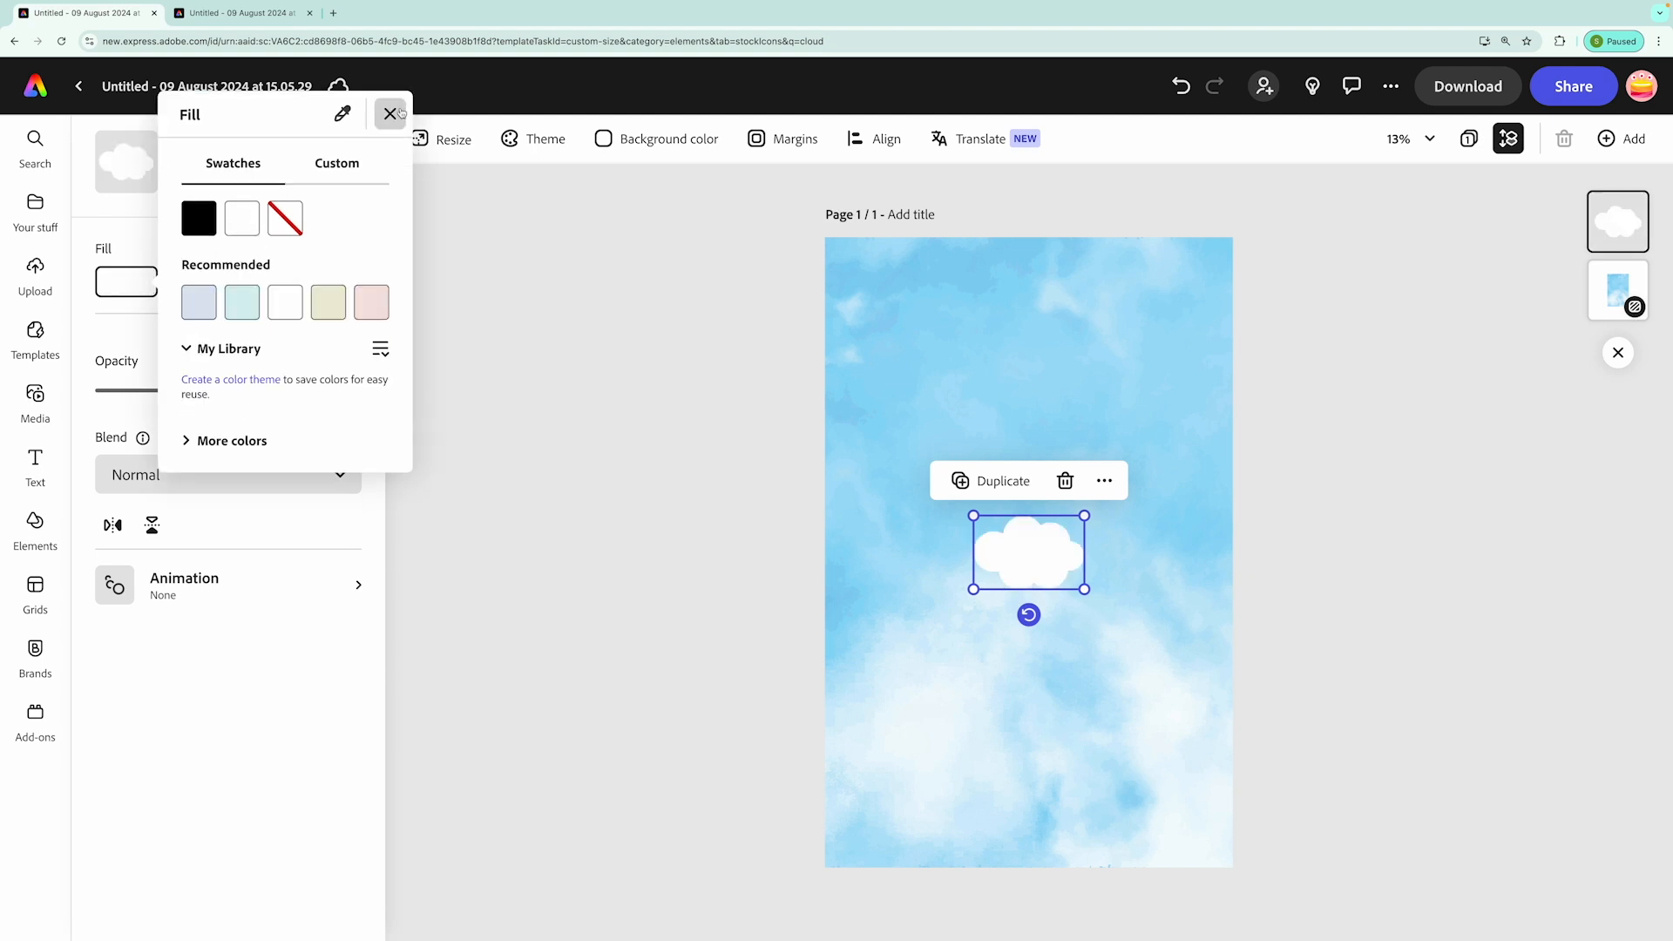
{"action": "left_click", "coordinate": [390, 114]}
Move the white cloud down the page and duplicate it four times, leaving the copies down the page's right half
{"action": "left_click_drag", "start_coordinate": [1046, 550], "coordinate": [1038, 776]}
{"action": "left_click", "coordinate": [1069, 352]}
{"action": "left_click", "coordinate": [1080, 414]}
{"action": "left_click", "coordinate": [1111, 527]}
{"action": "left_click", "coordinate": [1077, 620]}
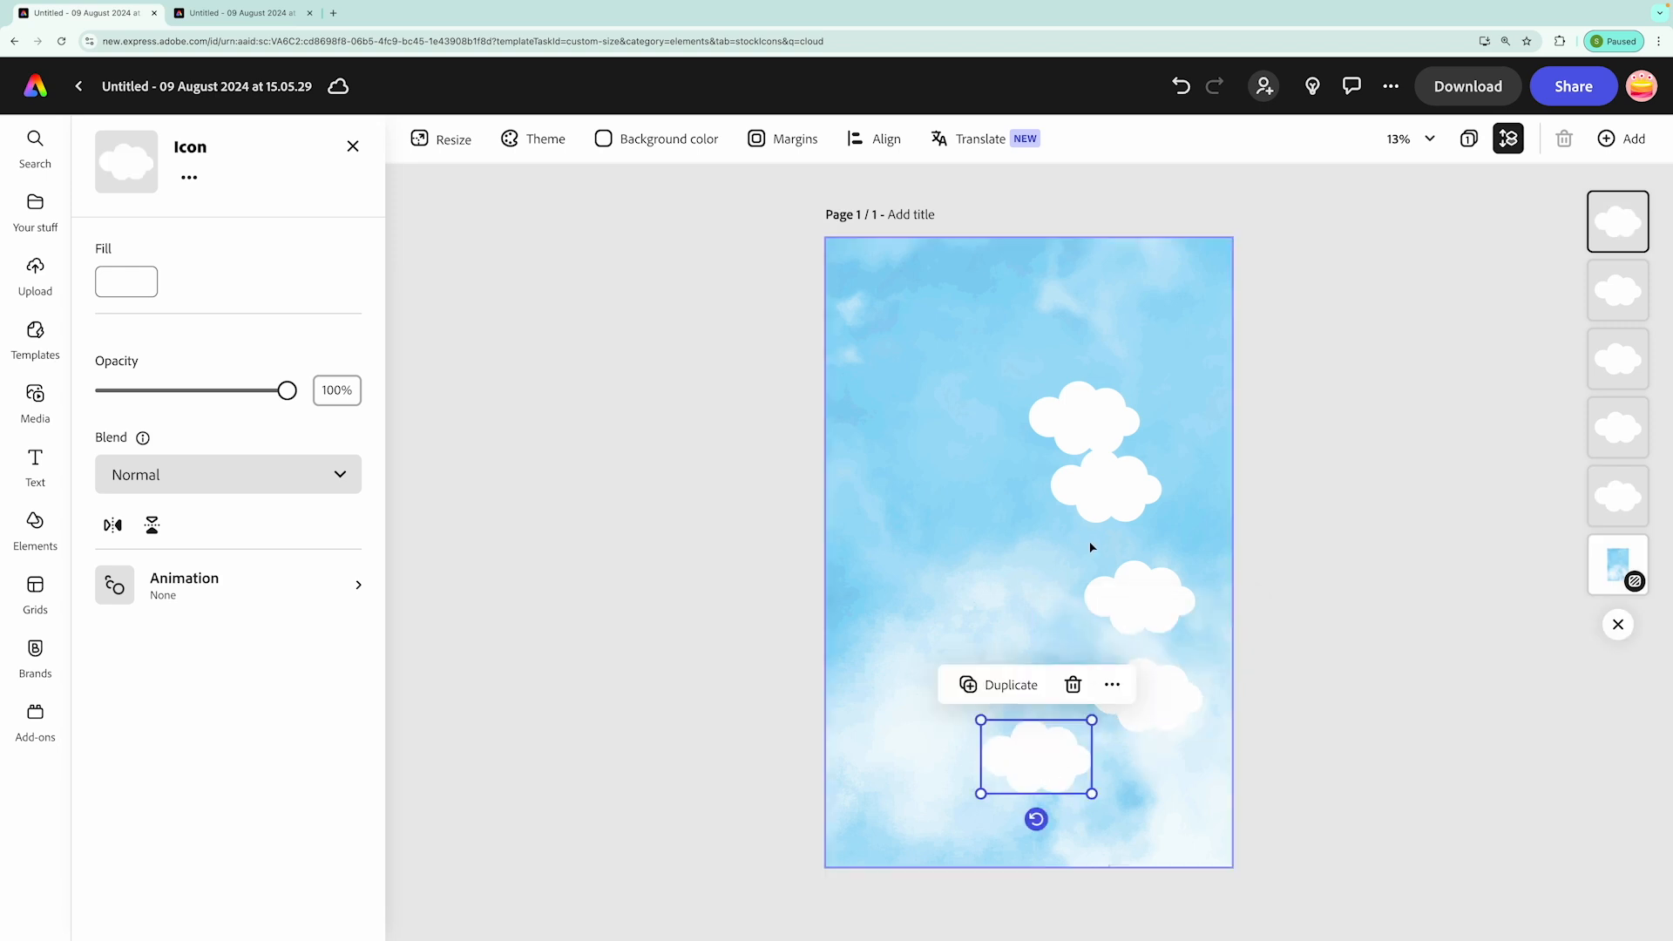
Enlarge one cloud, turn it nearly upright and place it so it fills the page's left half and overlaps its edge
{"action": "left_click_drag", "start_coordinate": [1047, 763], "coordinate": [855, 483]}
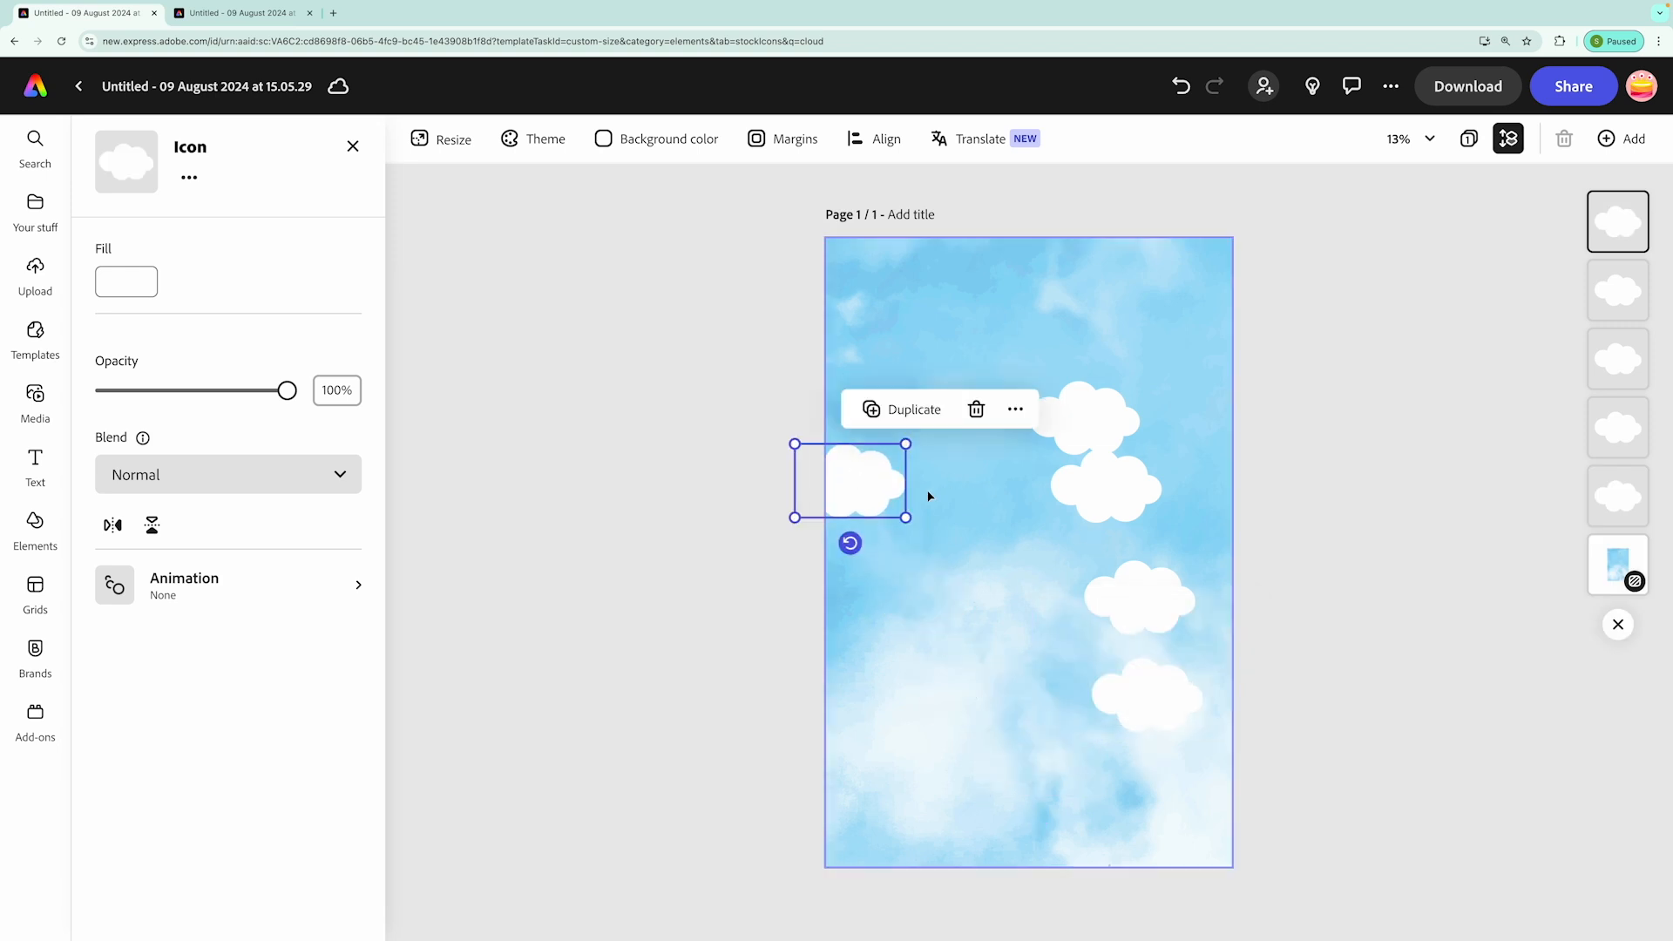
{"action": "left_click_drag", "start_coordinate": [850, 544], "coordinate": [706, 489]}
{"action": "left_click_drag", "start_coordinate": [844, 486], "coordinate": [1088, 725]}
{"action": "left_click_drag", "start_coordinate": [1011, 624], "coordinate": [970, 612]}
{"action": "left_click_drag", "start_coordinate": [1038, 721], "coordinate": [1075, 777]}
{"action": "left_click_drag", "start_coordinate": [944, 575], "coordinate": [899, 564]}
{"action": "left_click_drag", "start_coordinate": [1023, 767], "coordinate": [1043, 791]}
{"action": "left_click_drag", "start_coordinate": [933, 541], "coordinate": [970, 540]}
{"action": "left_click_drag", "start_coordinate": [747, 571], "coordinate": [751, 606]}
{"action": "left_click_drag", "start_coordinate": [970, 531], "coordinate": [966, 508]}
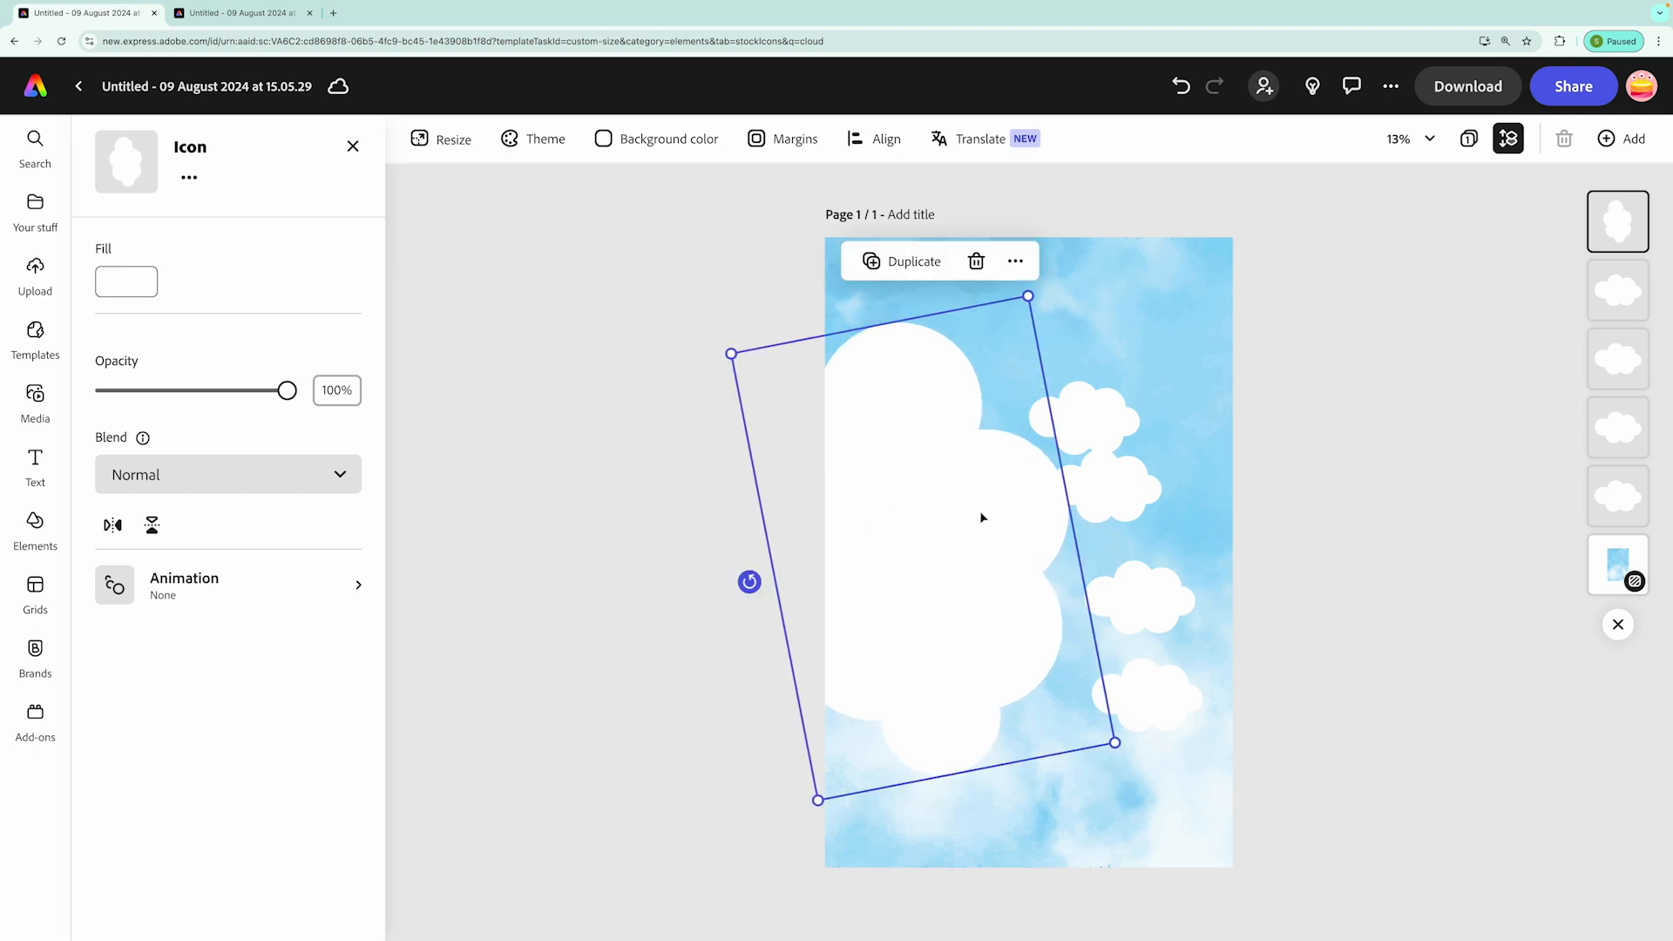
Enlarge three of the small clouds, placing two at the page's upper and middle right and one at the bottom centre
{"action": "left_click_drag", "start_coordinate": [1102, 410], "coordinate": [1232, 474]}
{"action": "left_click", "coordinate": [1088, 511]}
{"action": "left_click_drag", "start_coordinate": [1087, 511], "coordinate": [1036, 619]}
{"action": "left_click_drag", "start_coordinate": [1147, 511], "coordinate": [897, 839]}
{"action": "left_click_drag", "start_coordinate": [992, 789], "coordinate": [1045, 799]}
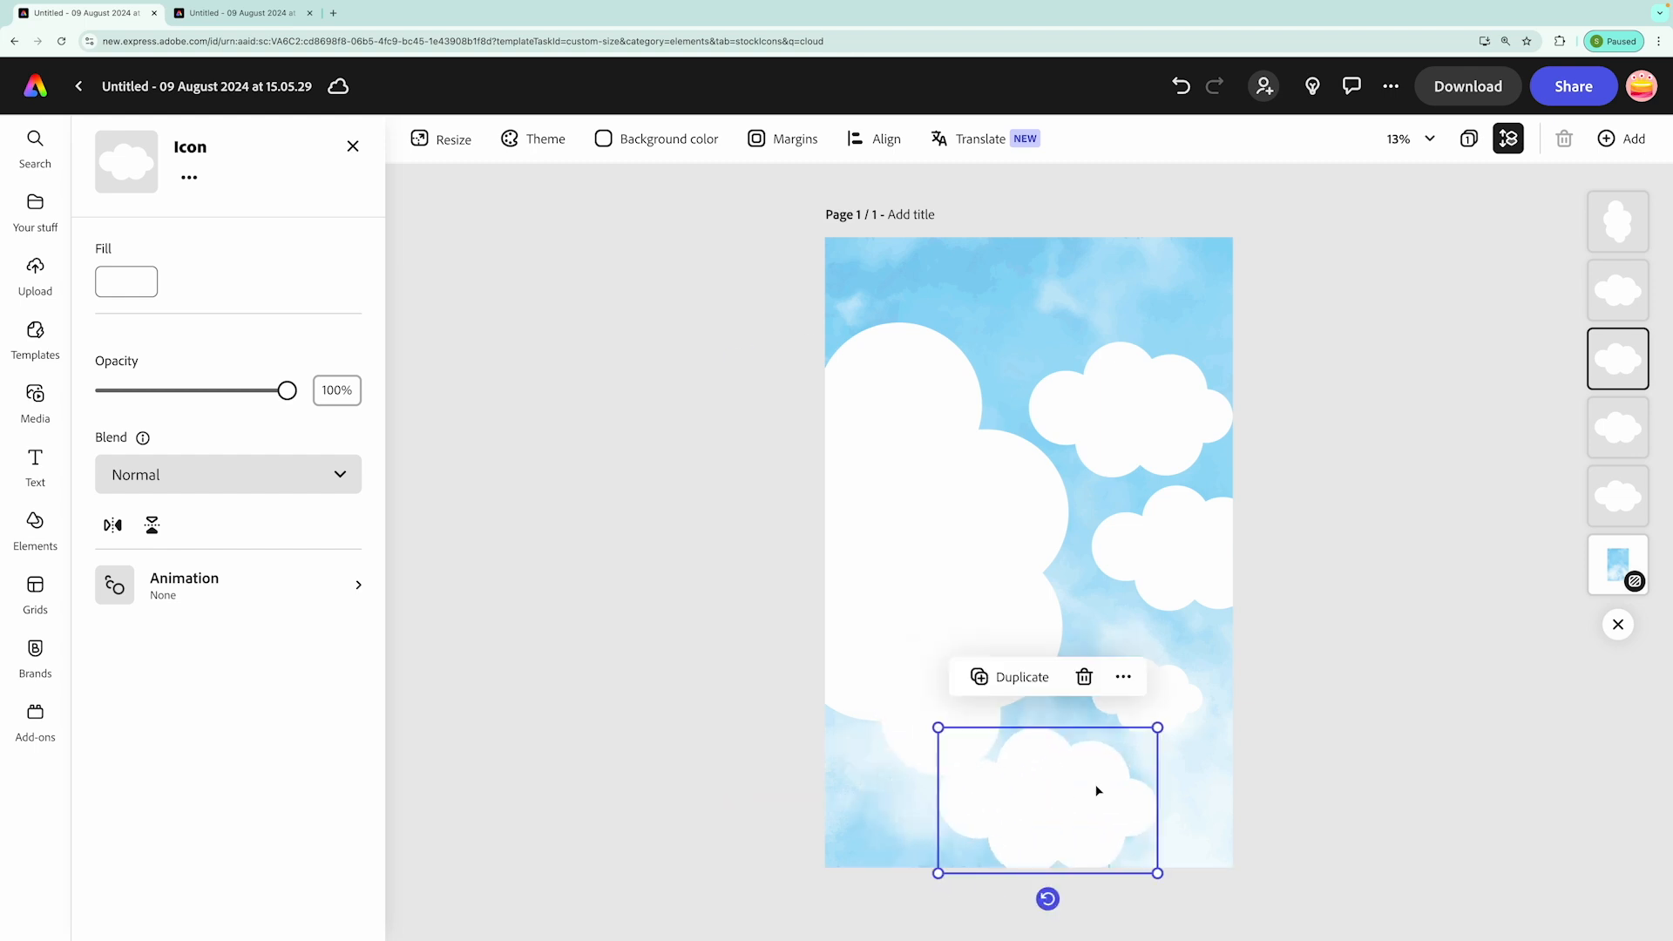
Enlarge the last small cloud at the page's lower right, shift the cloud above it left, and slightly tilt the upper-right cloud
{"action": "left_click", "coordinate": [1178, 697]}
{"action": "left_click_drag", "start_coordinate": [1203, 733], "coordinate": [1148, 687]}
{"action": "left_click", "coordinate": [1143, 428]}
{"action": "left_click", "coordinate": [1176, 545]}
{"action": "left_click_drag", "start_coordinate": [1176, 546], "coordinate": [1150, 538]}
{"action": "left_click_drag", "start_coordinate": [1176, 373], "coordinate": [1190, 384]}
{"action": "left_click_drag", "start_coordinate": [1195, 506], "coordinate": [1155, 501]}
{"action": "left_click", "coordinate": [1174, 401]}
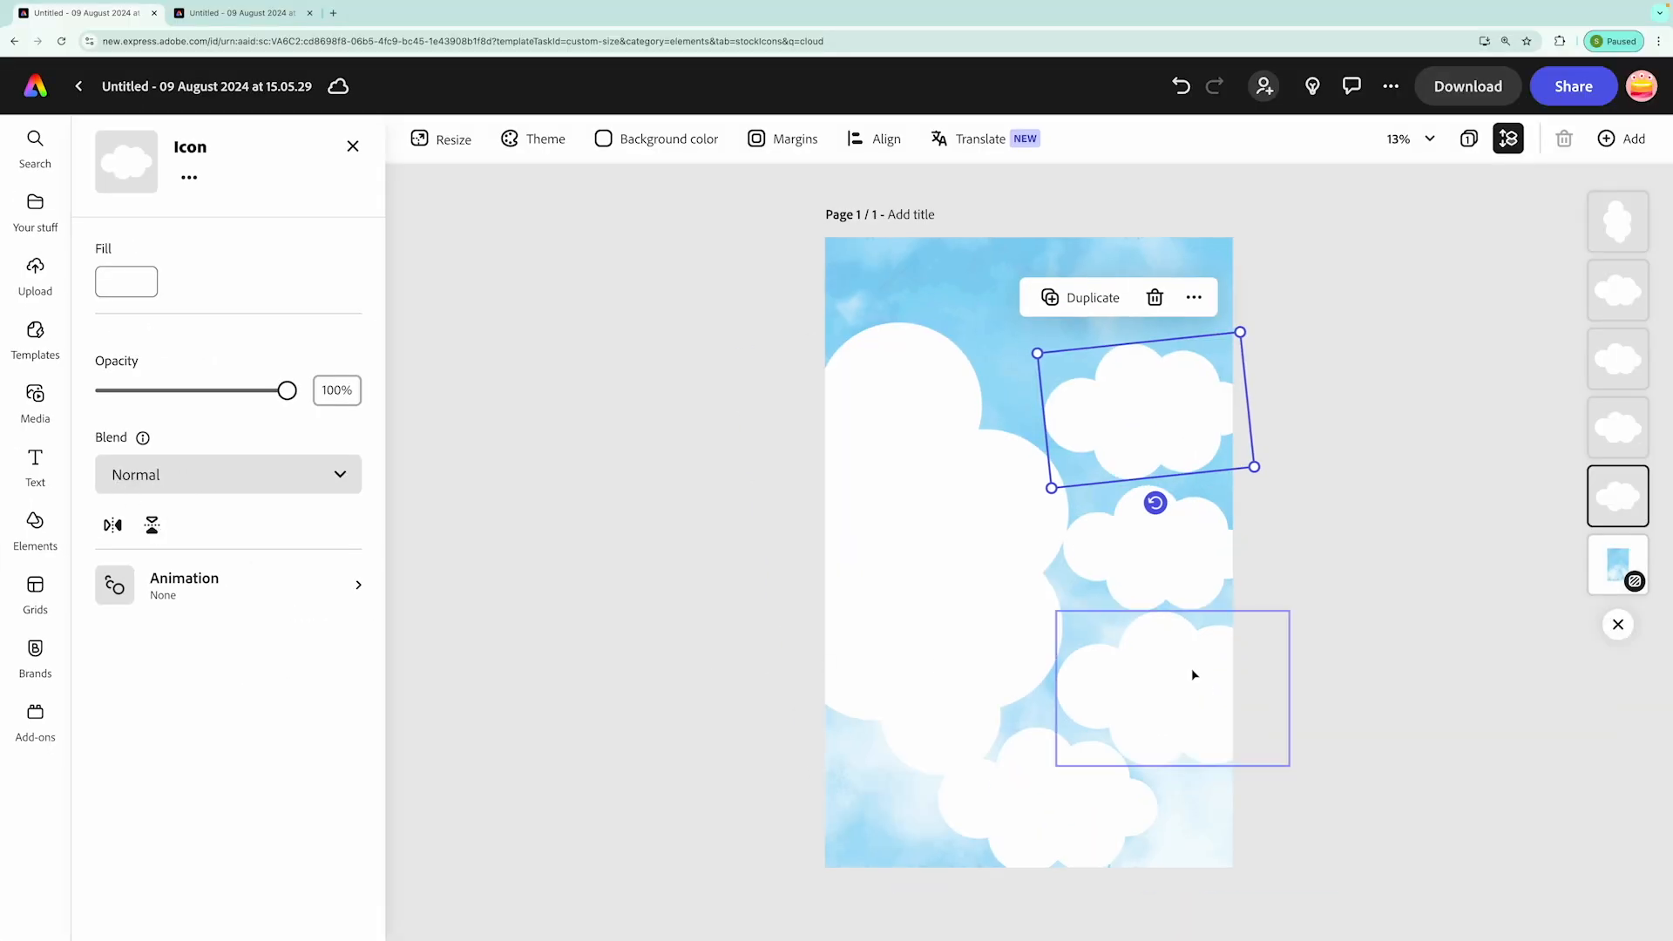
Flip the lower-right cloud horizontally and the bottom cloud vertically
{"action": "left_click", "coordinate": [1194, 675]}
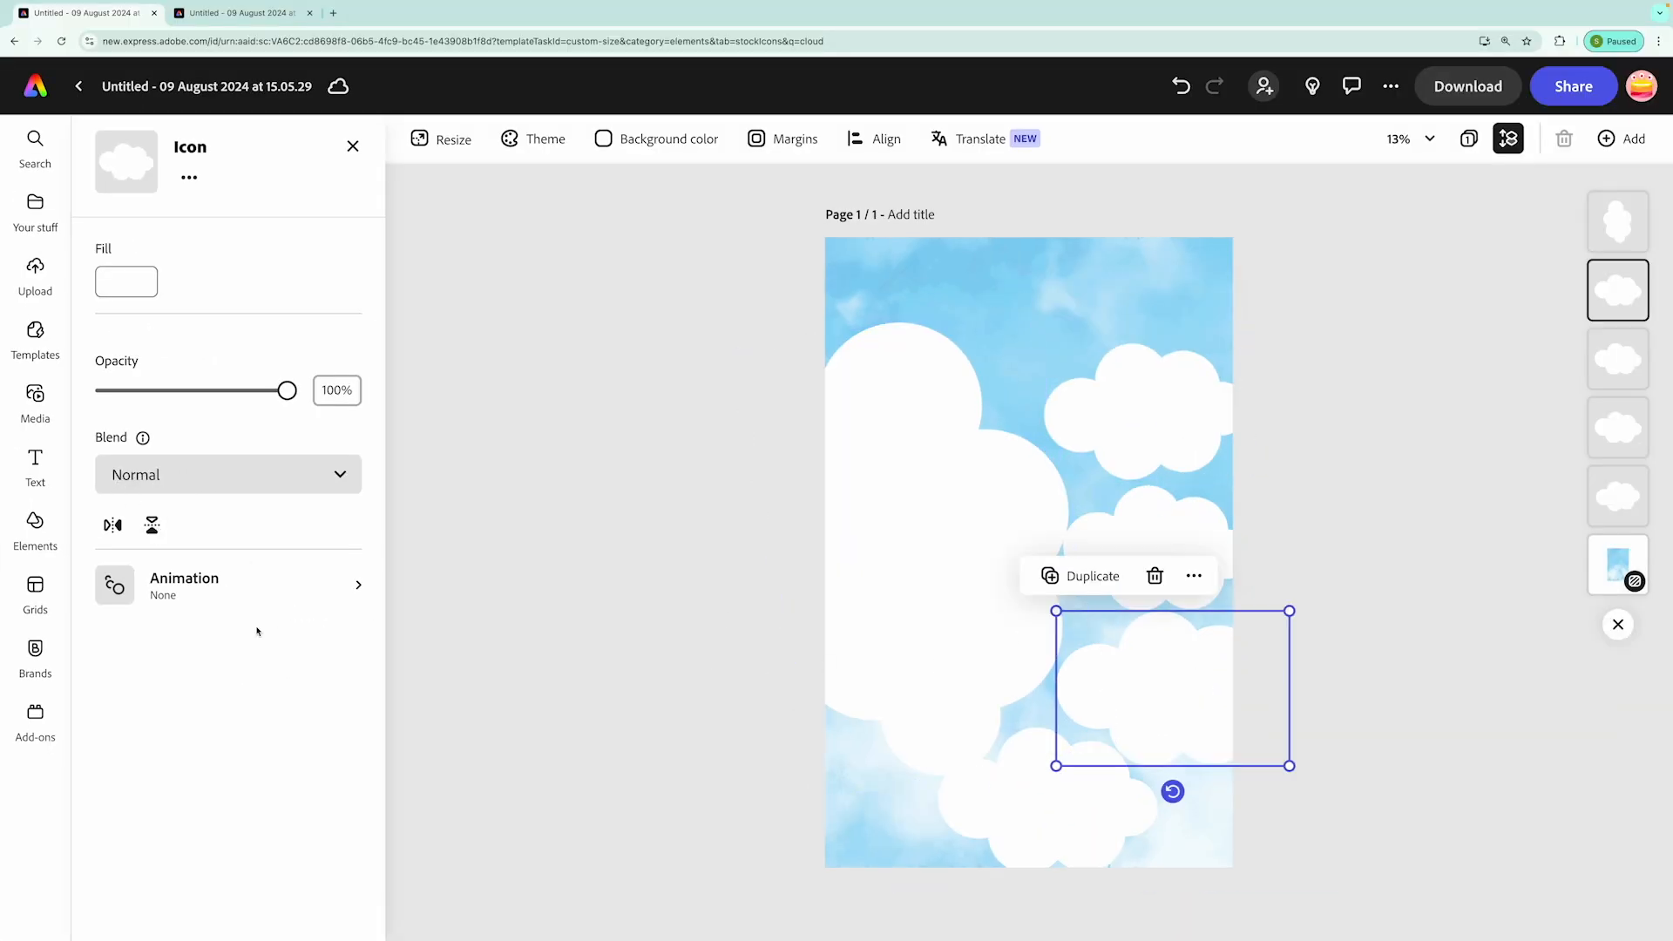
{"action": "left_click", "coordinate": [118, 526]}
{"action": "left_click", "coordinate": [1012, 804]}
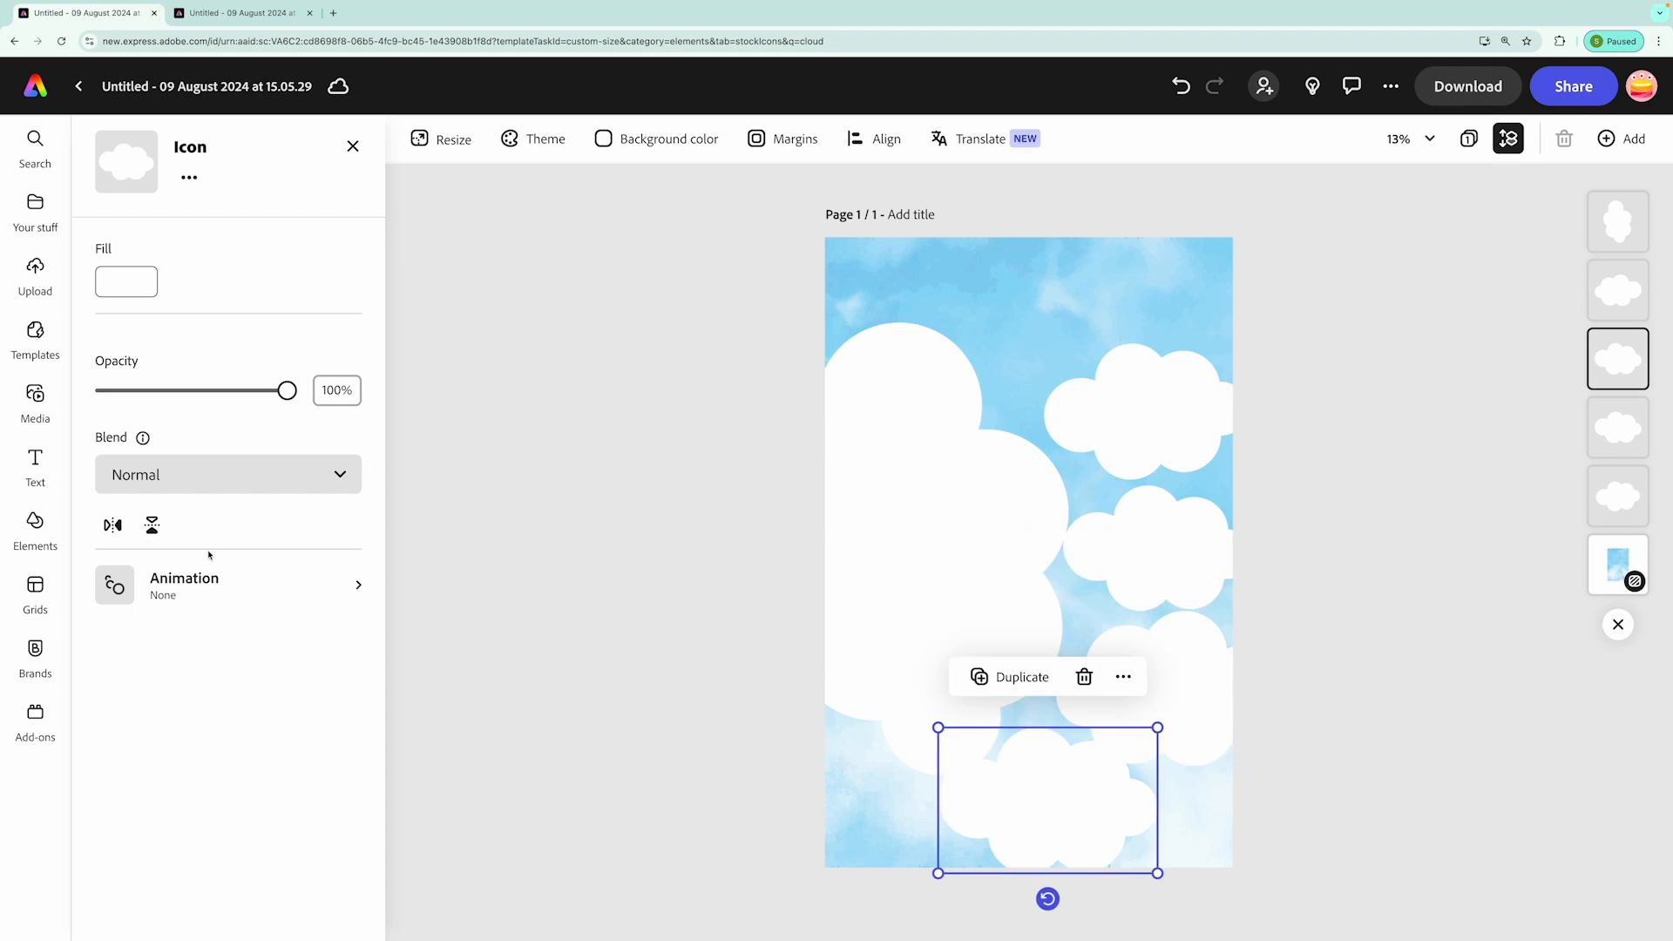
{"action": "left_click", "coordinate": [151, 526]}
Rotate the middle-right cloud slightly and nudge the bottom cloud and the large left cloud into place
{"action": "left_click", "coordinate": [1124, 514]}
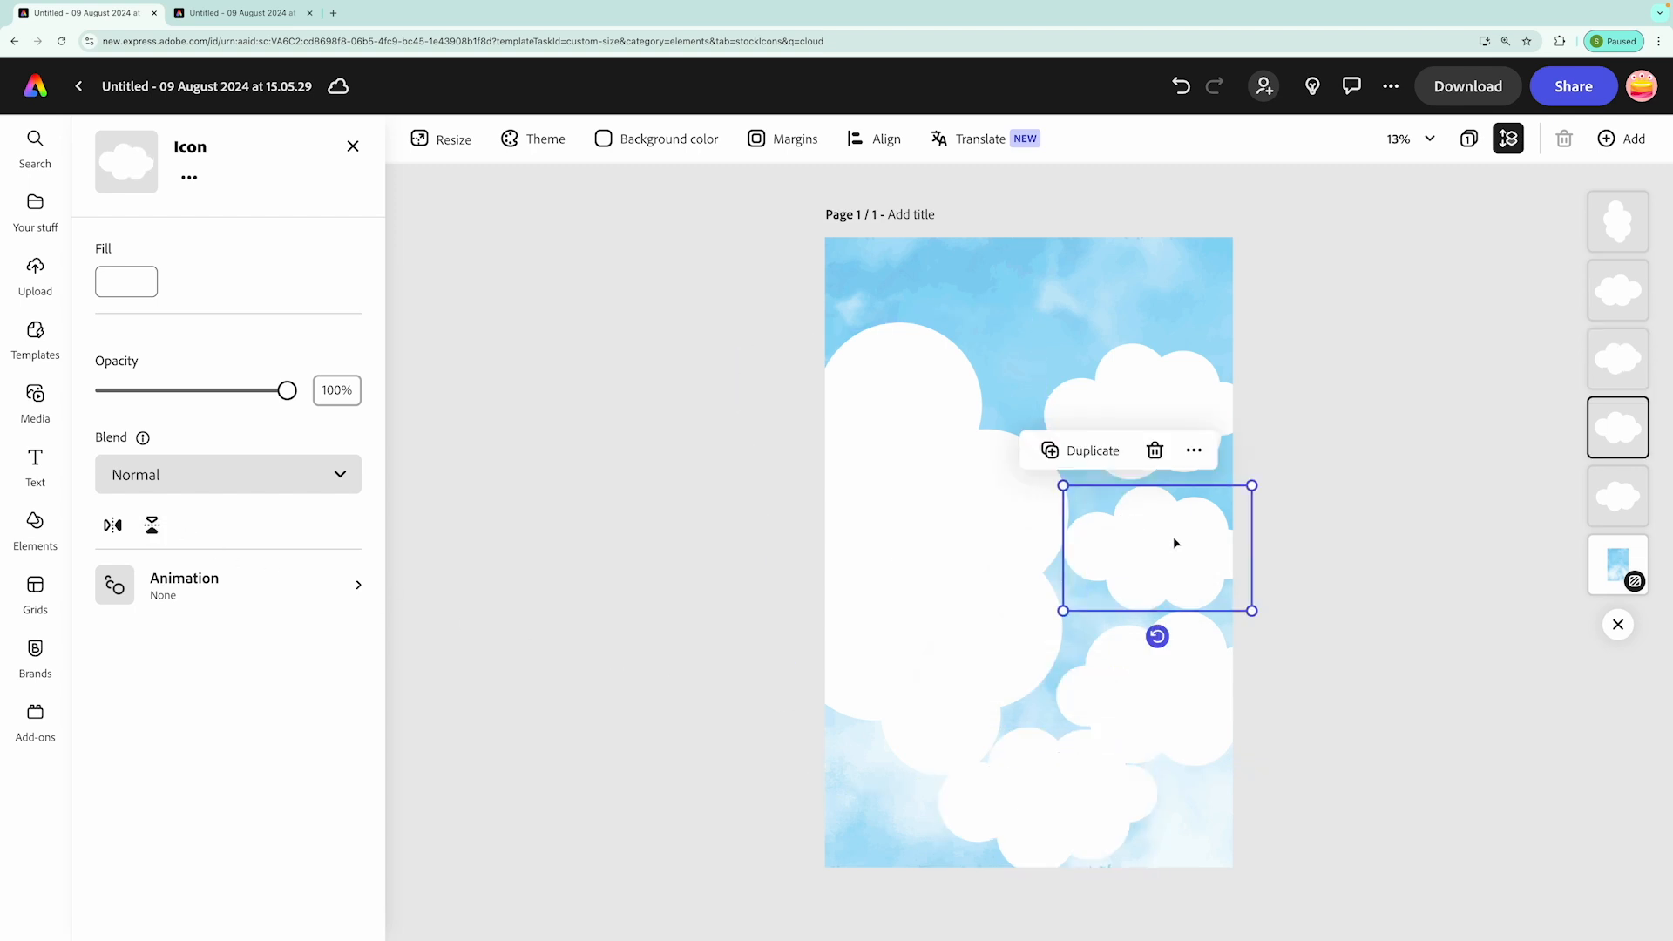
{"action": "left_click_drag", "start_coordinate": [1157, 636], "coordinate": [1155, 636]}
{"action": "left_click", "coordinate": [728, 528]}
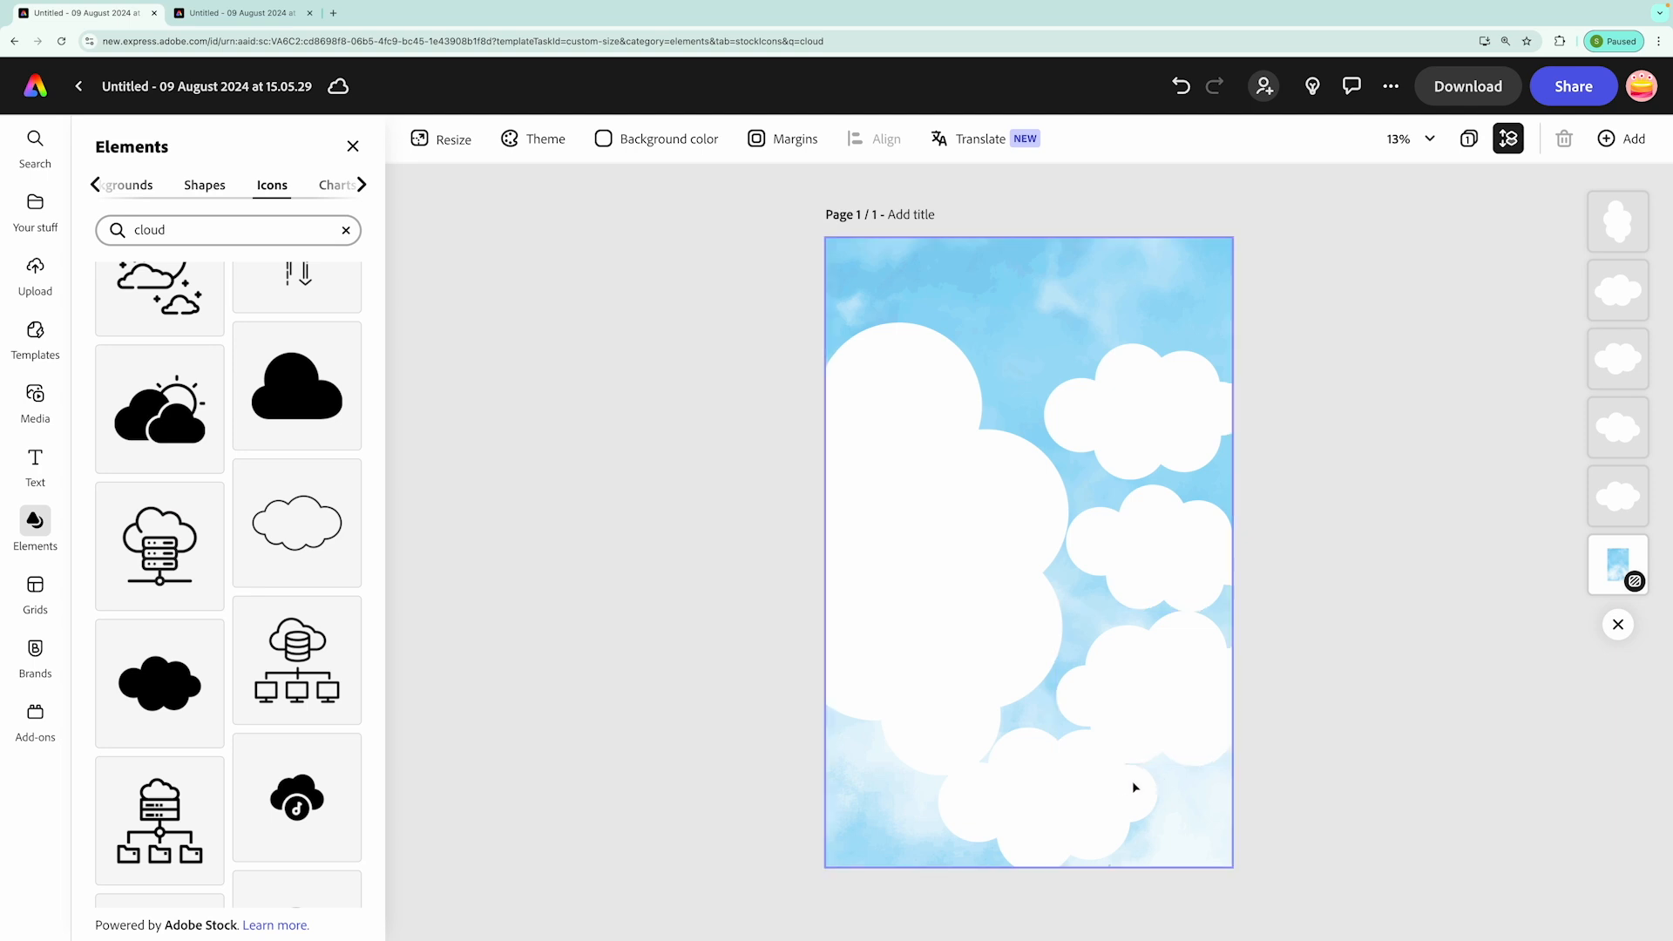
{"action": "left_click", "coordinate": [1098, 799]}
{"action": "left_click_drag", "start_coordinate": [1098, 799], "coordinate": [1111, 799]}
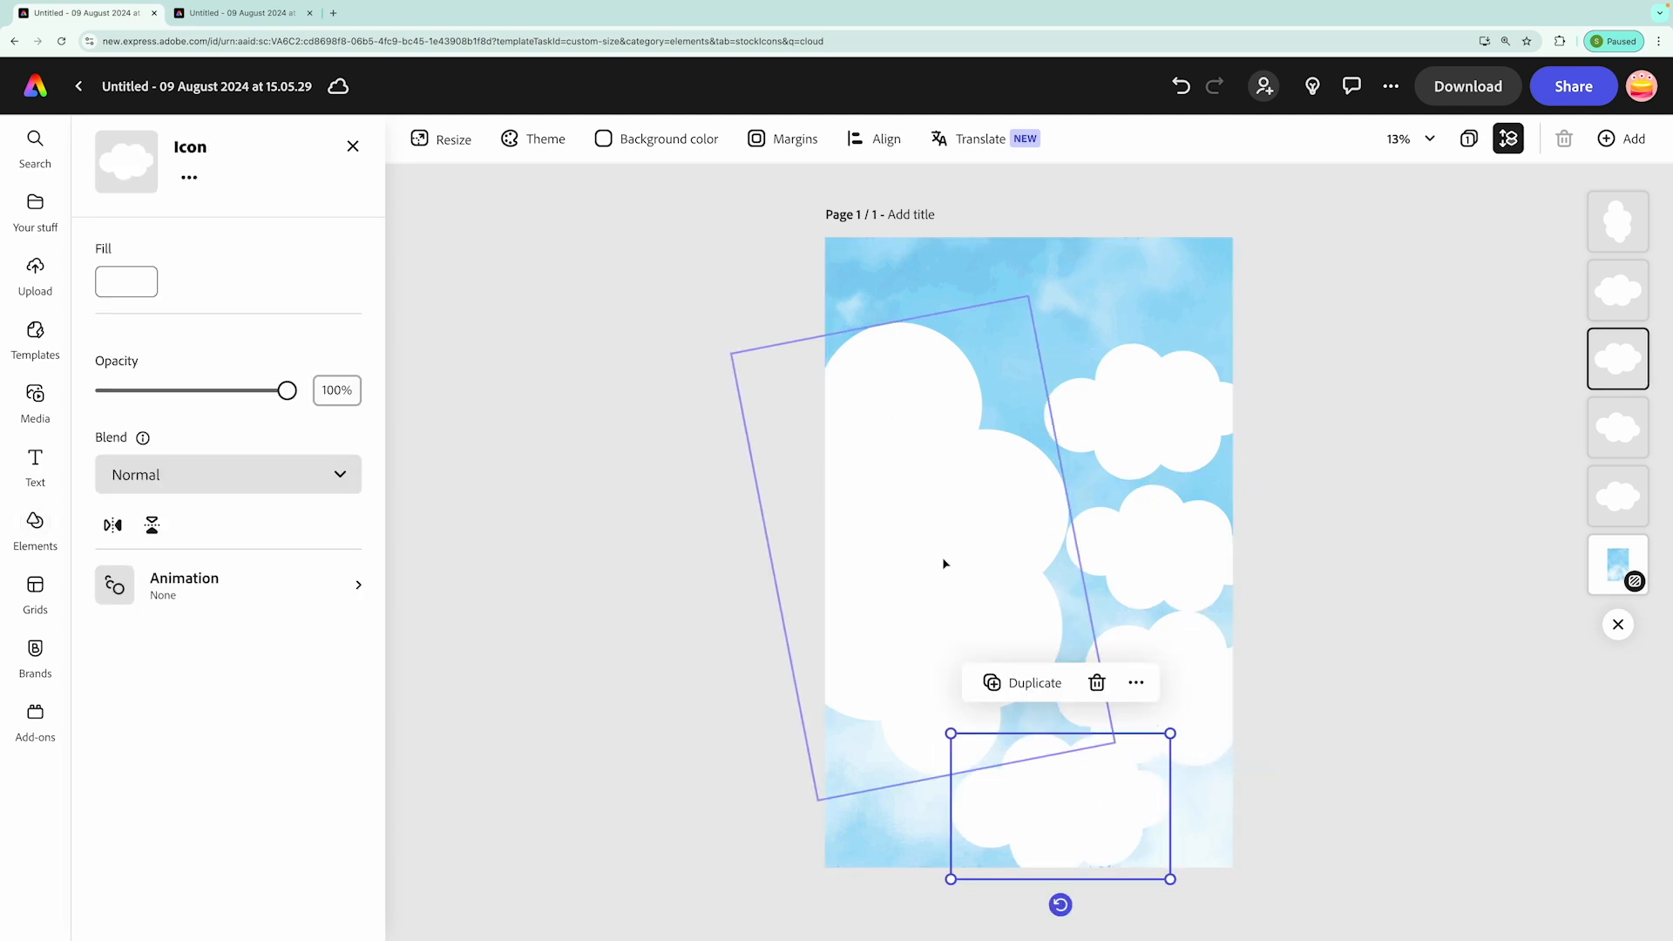
{"action": "left_click", "coordinate": [941, 531]}
{"action": "left_click_drag", "start_coordinate": [940, 527], "coordinate": [938, 535]}
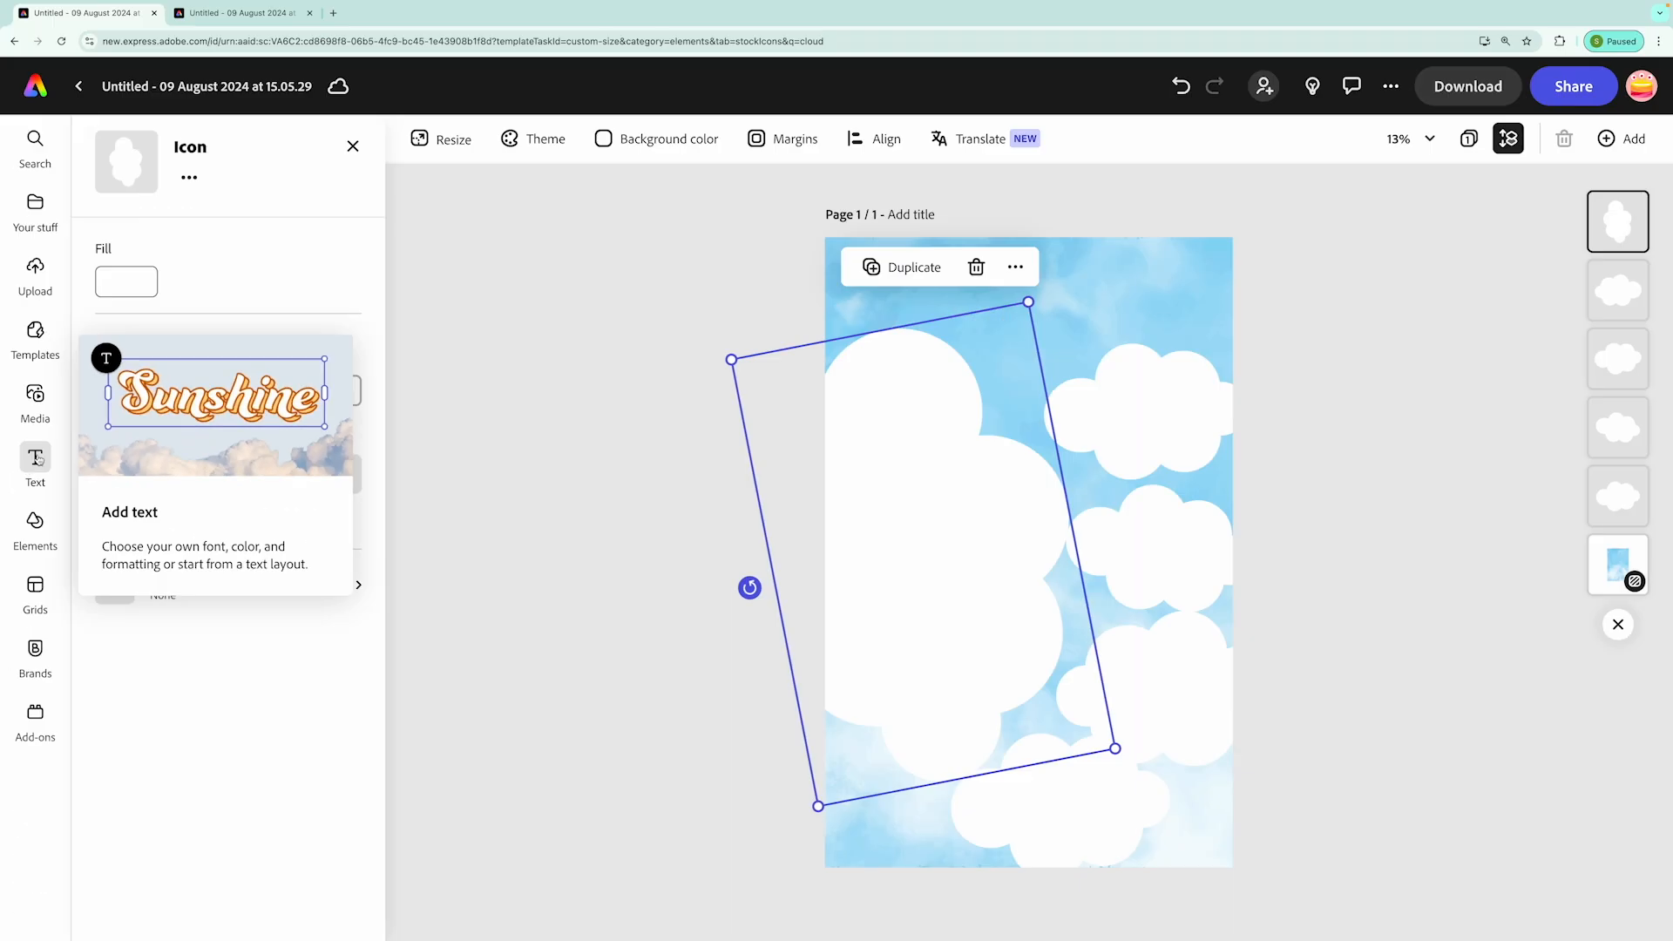
Add a text box at the top of the page reading "Vacancy for an Explorer!"
{"action": "left_click", "coordinate": [35, 459]}
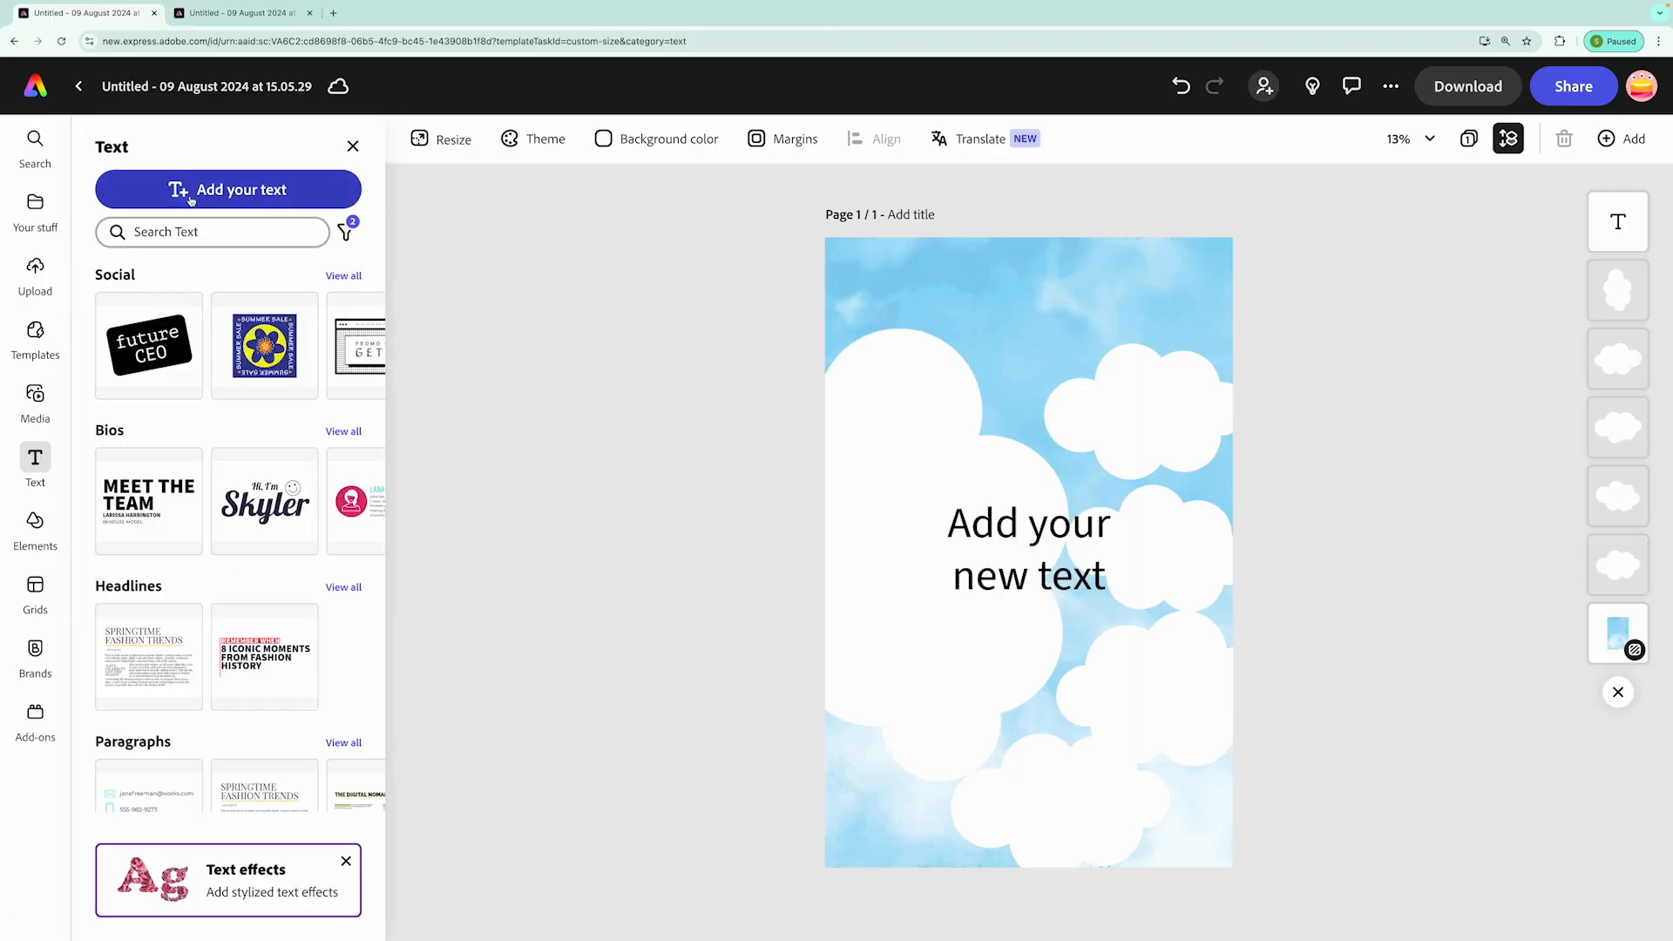
{"action": "left_click_drag", "start_coordinate": [1073, 510], "coordinate": [970, 270]}
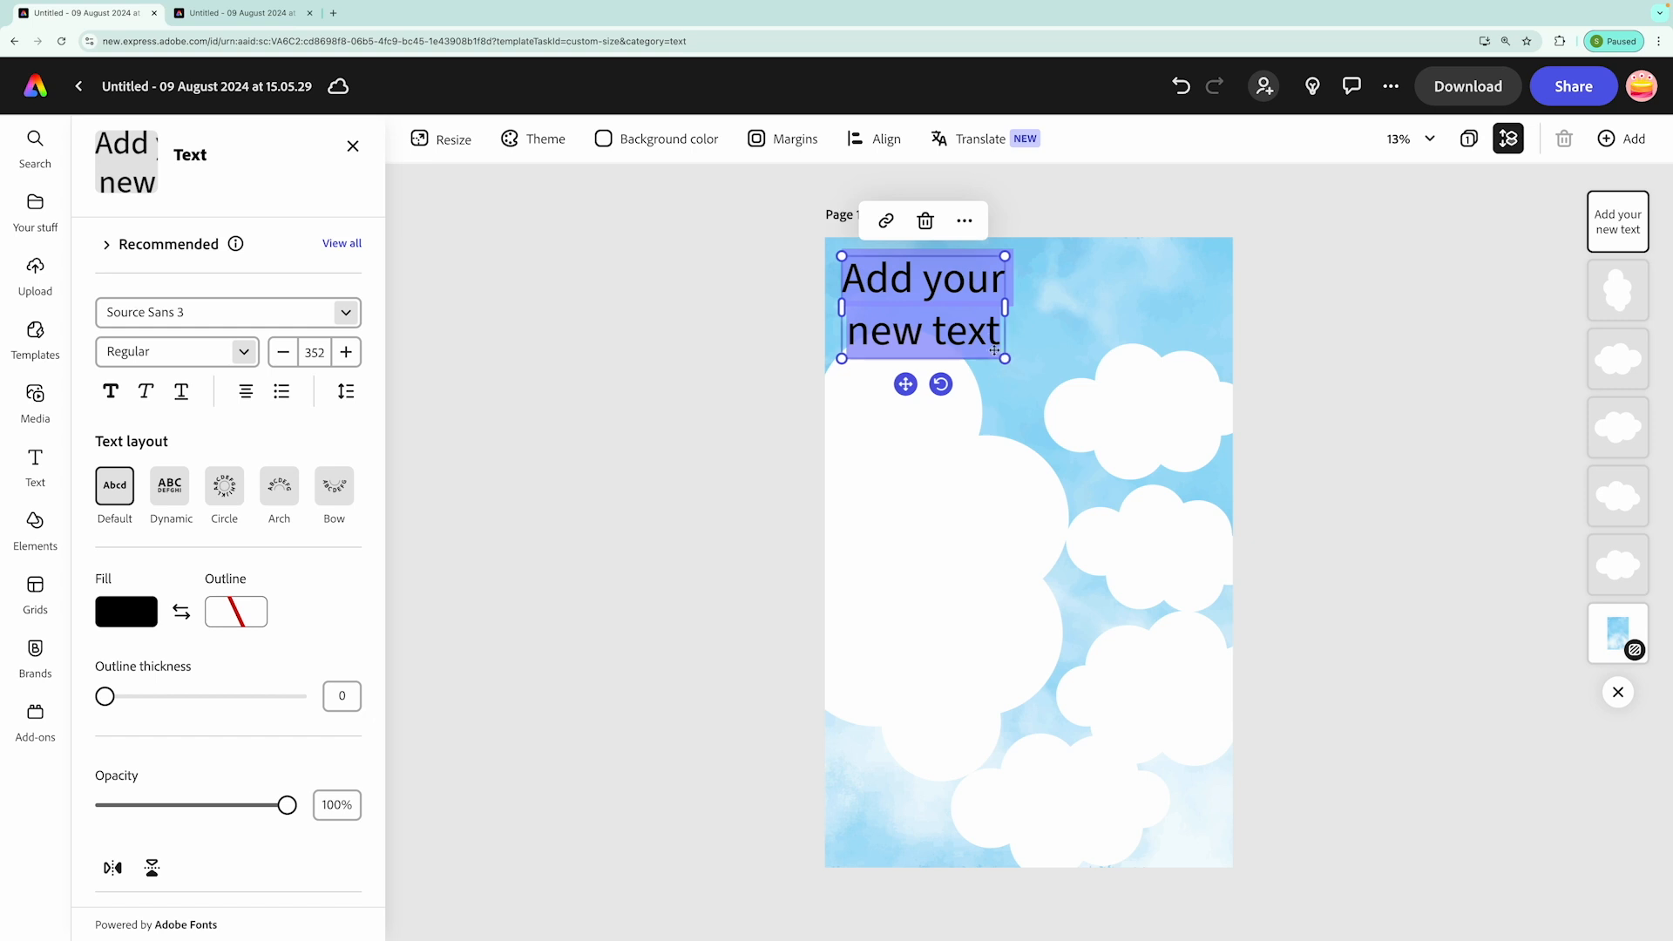
{"action": "type", "text": "Vacancy for an Explorer!"}
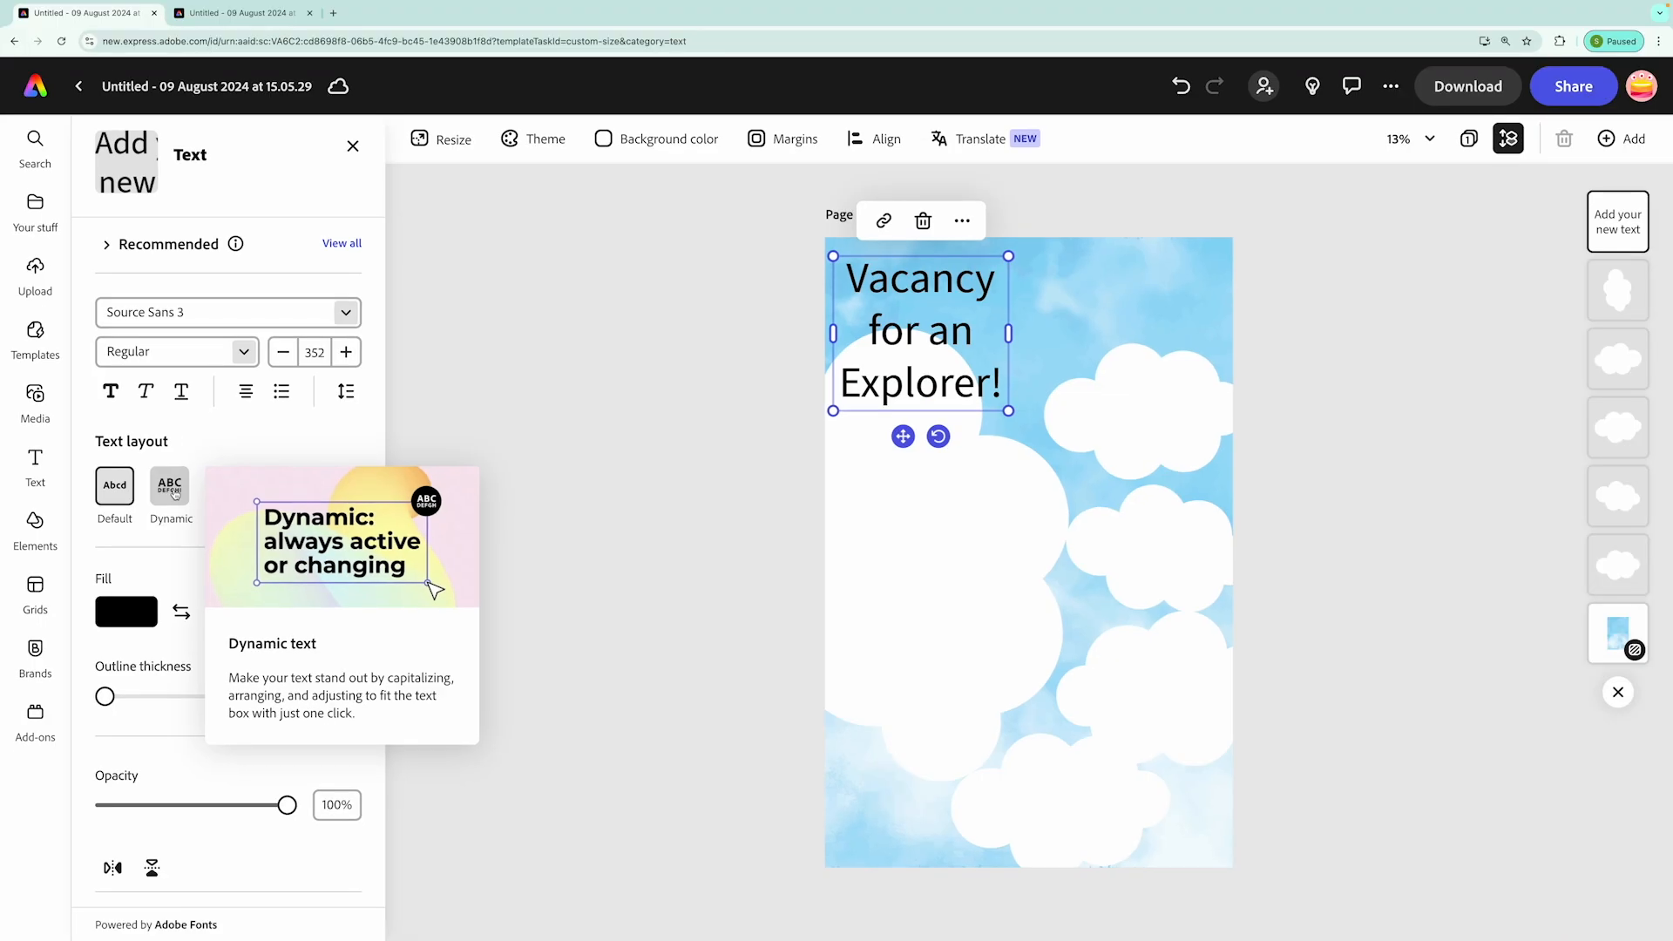
Apply the Dynamic text layout to the title and stretch it across the full width of the page's top
{"action": "left_click", "coordinate": [171, 489]}
{"action": "left_click_drag", "start_coordinate": [1007, 373], "coordinate": [1212, 377]}
{"action": "left_click_drag", "start_coordinate": [1034, 260], "coordinate": [1029, 250]}
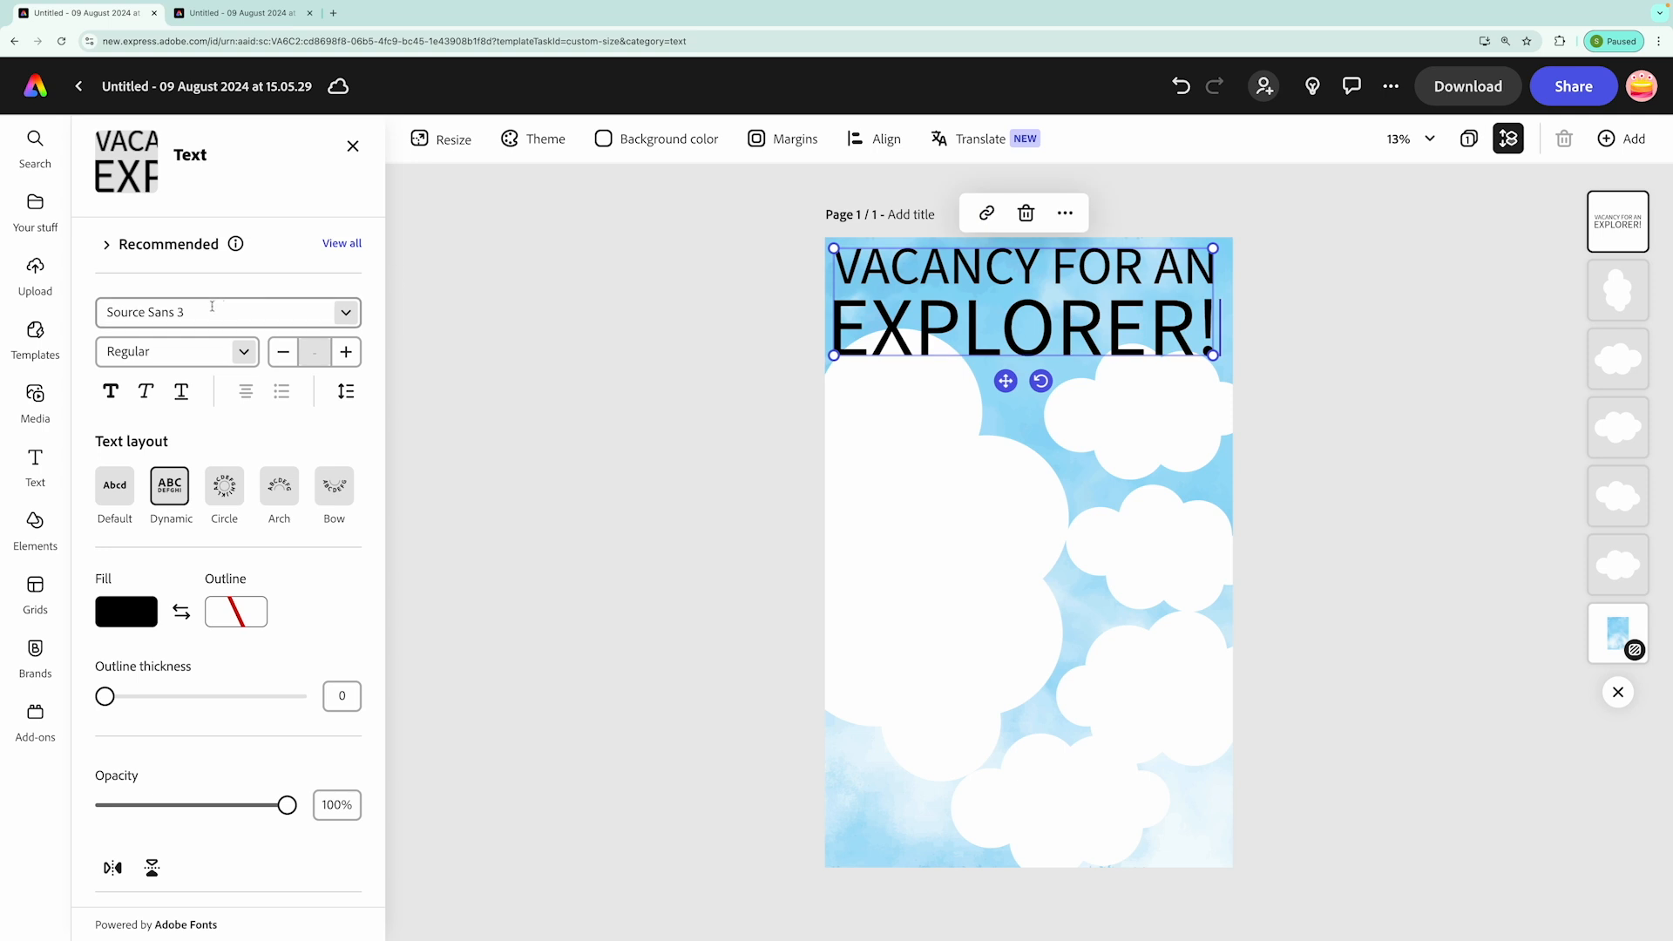
Set the title's font to IM FELL DW Pica SC and tighten its line spacing slightly
{"action": "left_click", "coordinate": [212, 307]}
{"action": "type", "text": "im"}
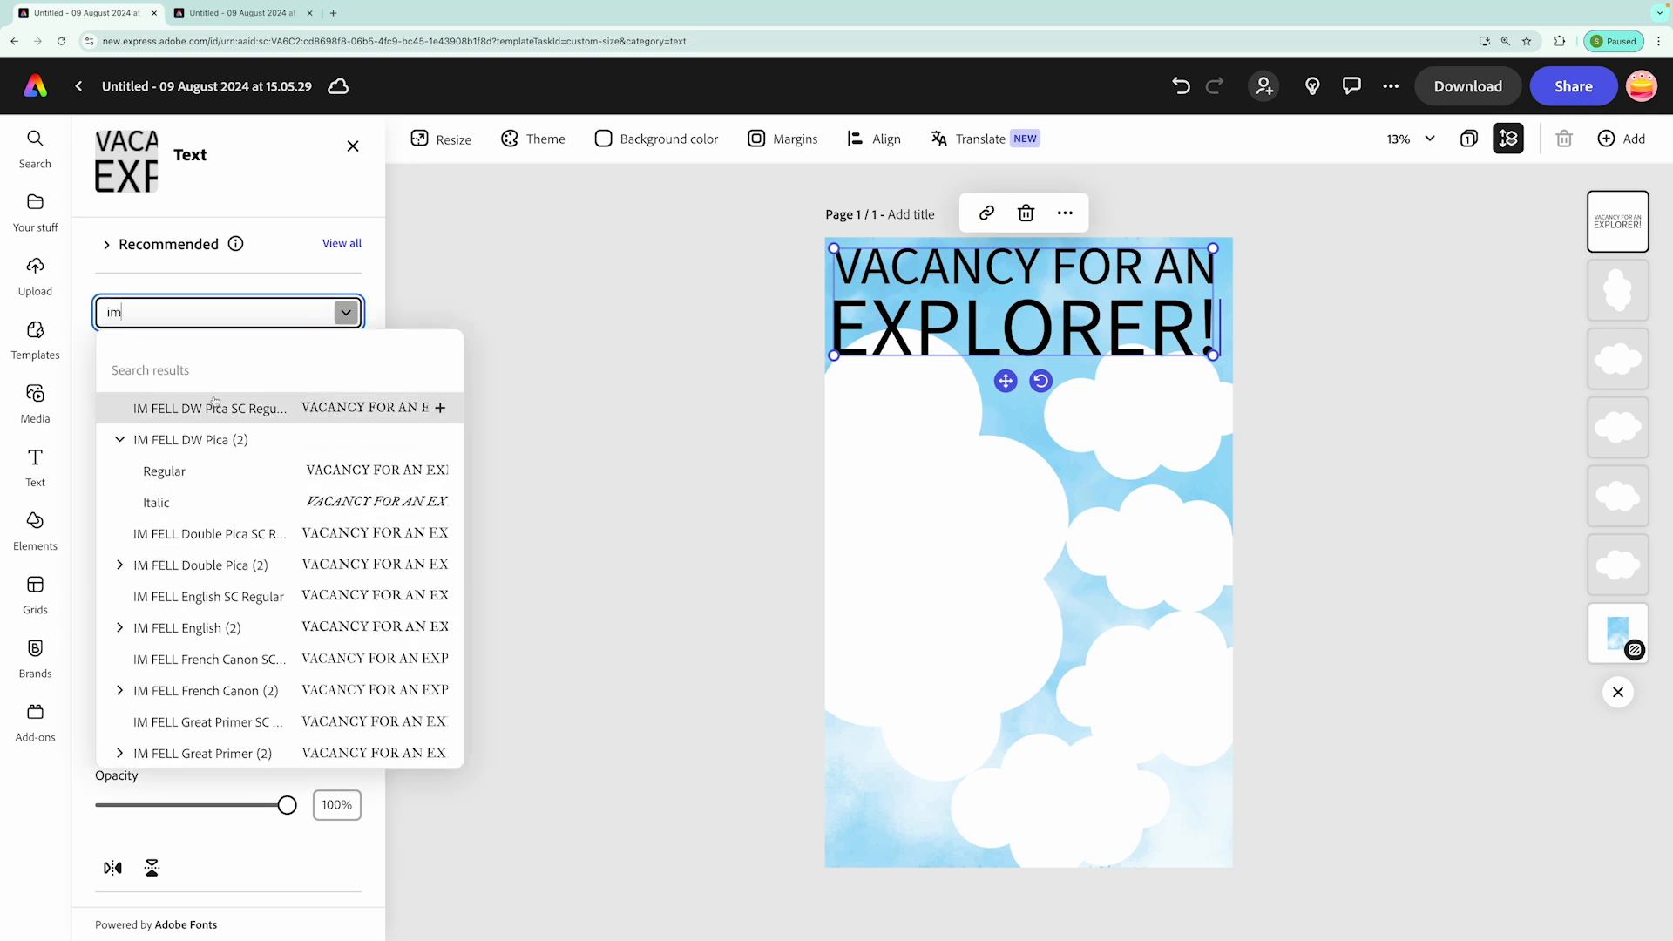
{"action": "left_click", "coordinate": [214, 407]}
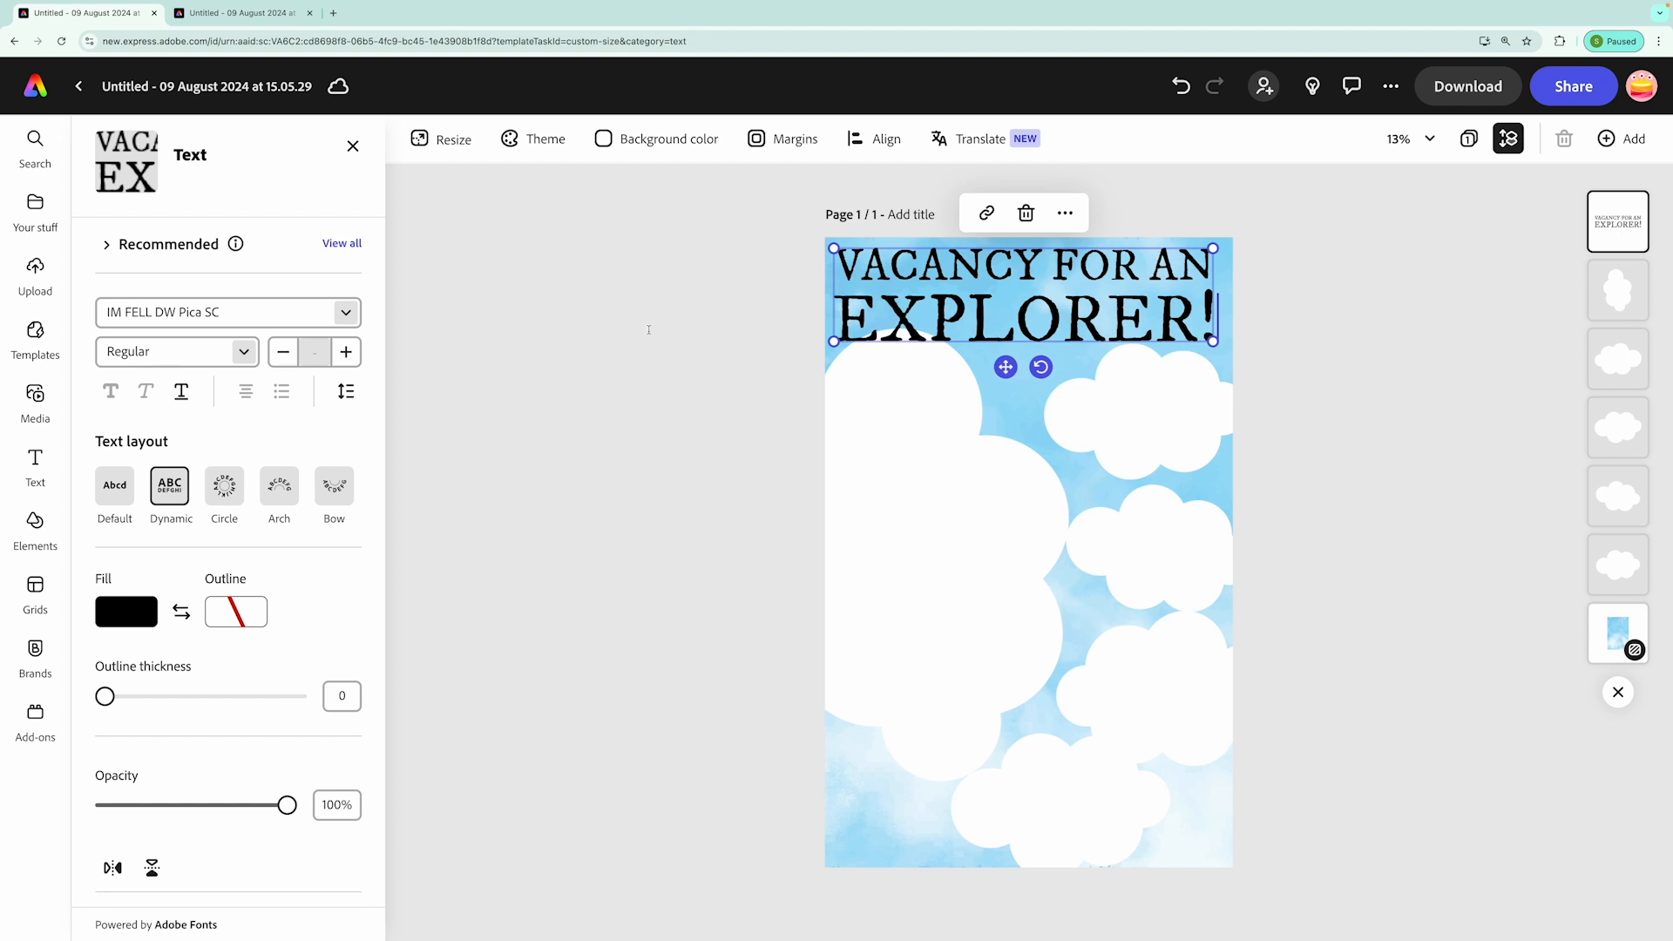
{"action": "left_click", "coordinate": [346, 391]}
{"action": "left_click_drag", "start_coordinate": [290, 559], "coordinate": [266, 560]}
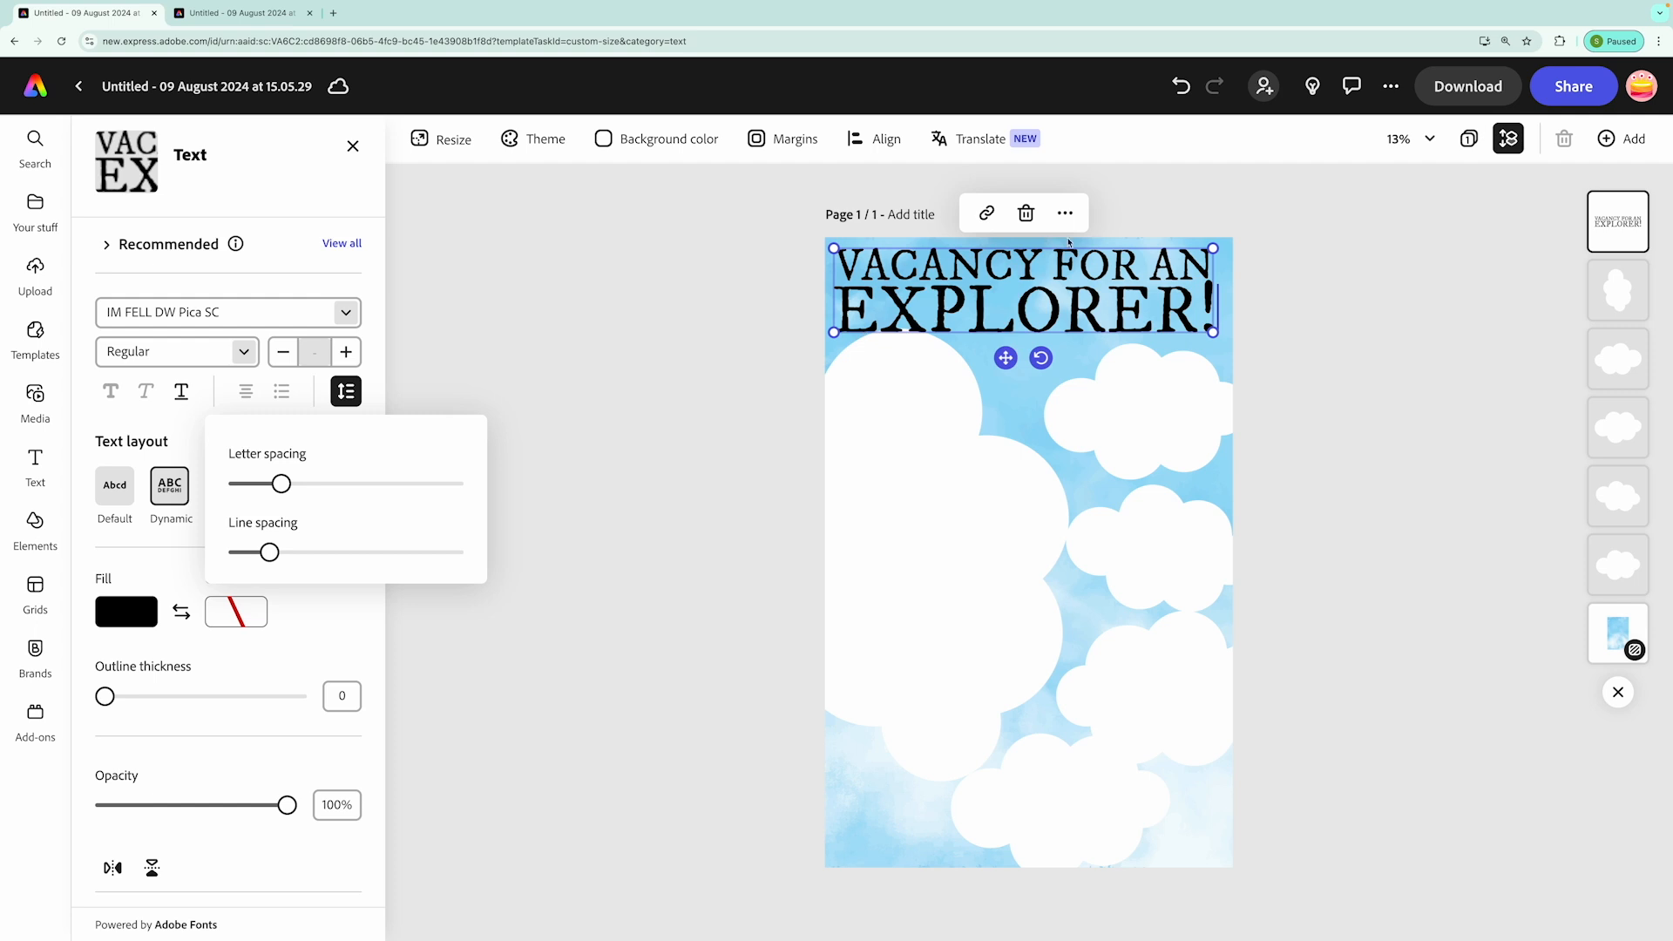
Give the title a mid-grey outline with a thickness of 33 and tilt it slightly counter-clockwise
{"action": "left_click_drag", "start_coordinate": [105, 696], "coordinate": [159, 698]}
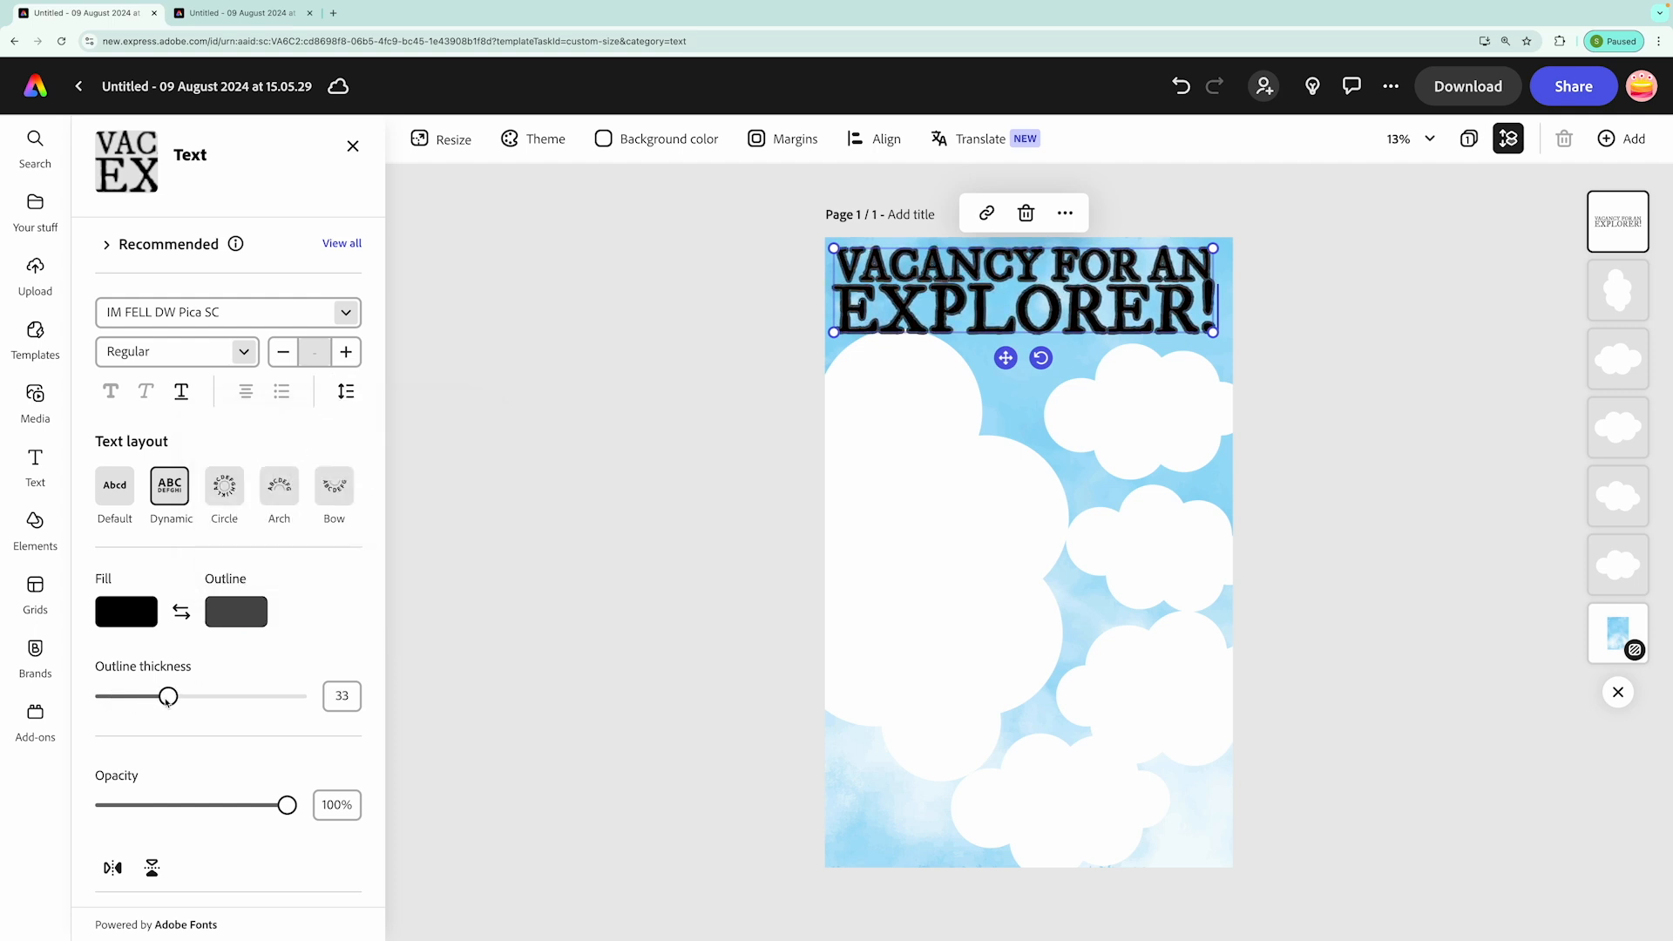
{"action": "left_click", "coordinate": [242, 601]}
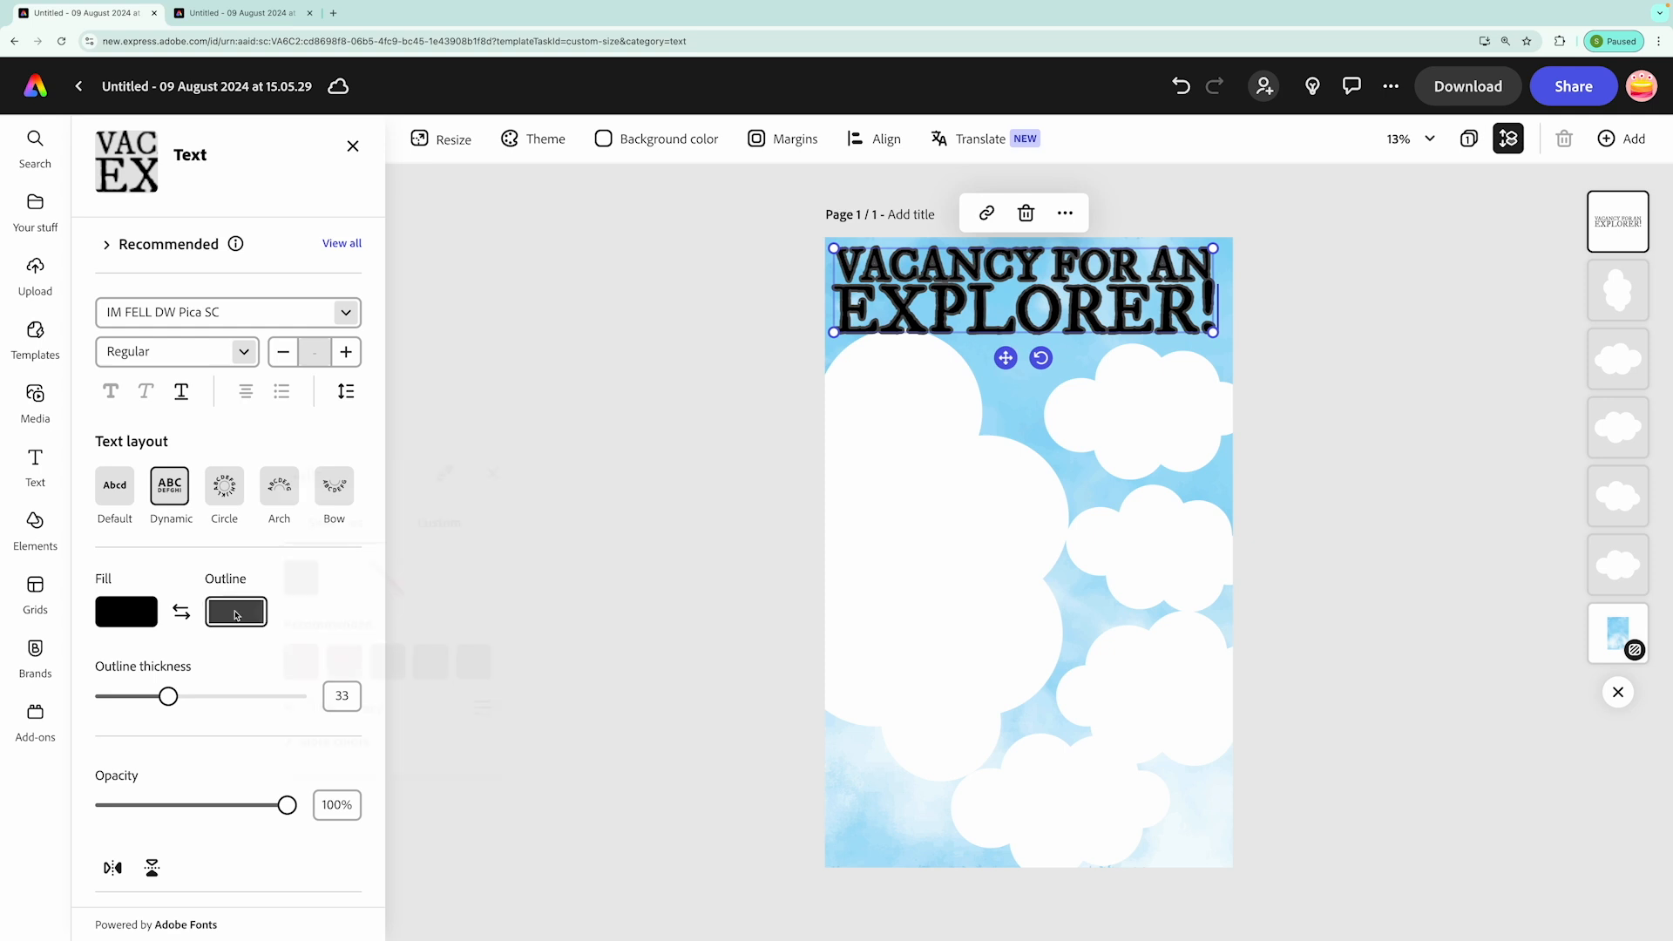
{"action": "left_click", "coordinate": [298, 772]}
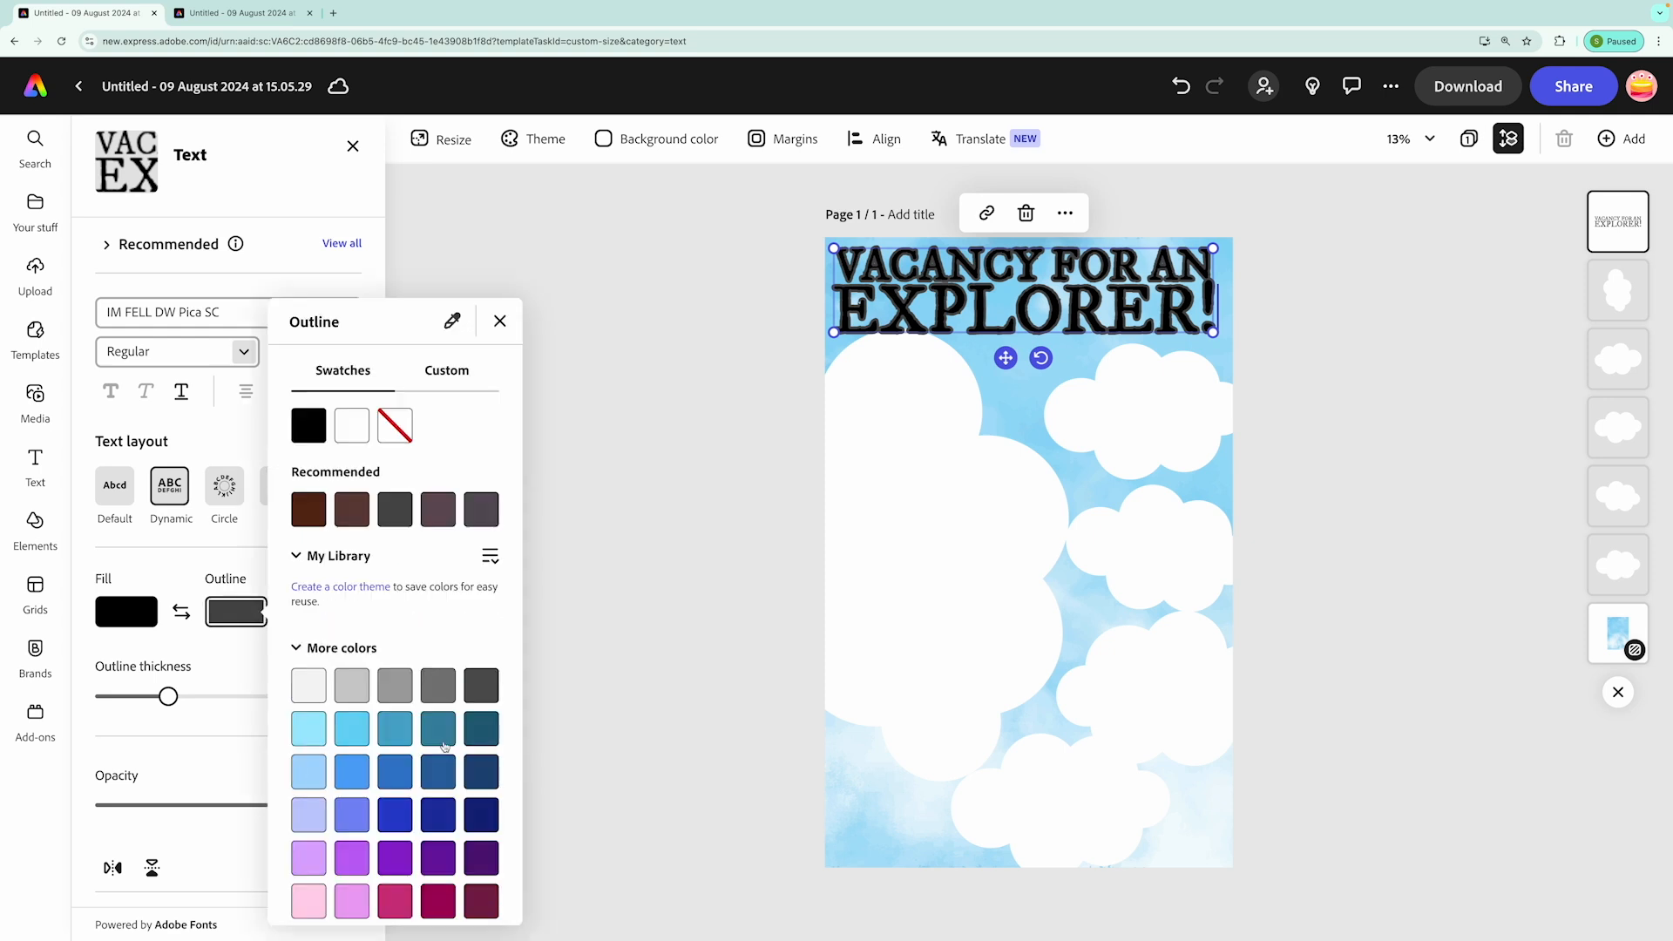
{"action": "left_click", "coordinate": [418, 696]}
{"action": "left_click", "coordinate": [439, 691]}
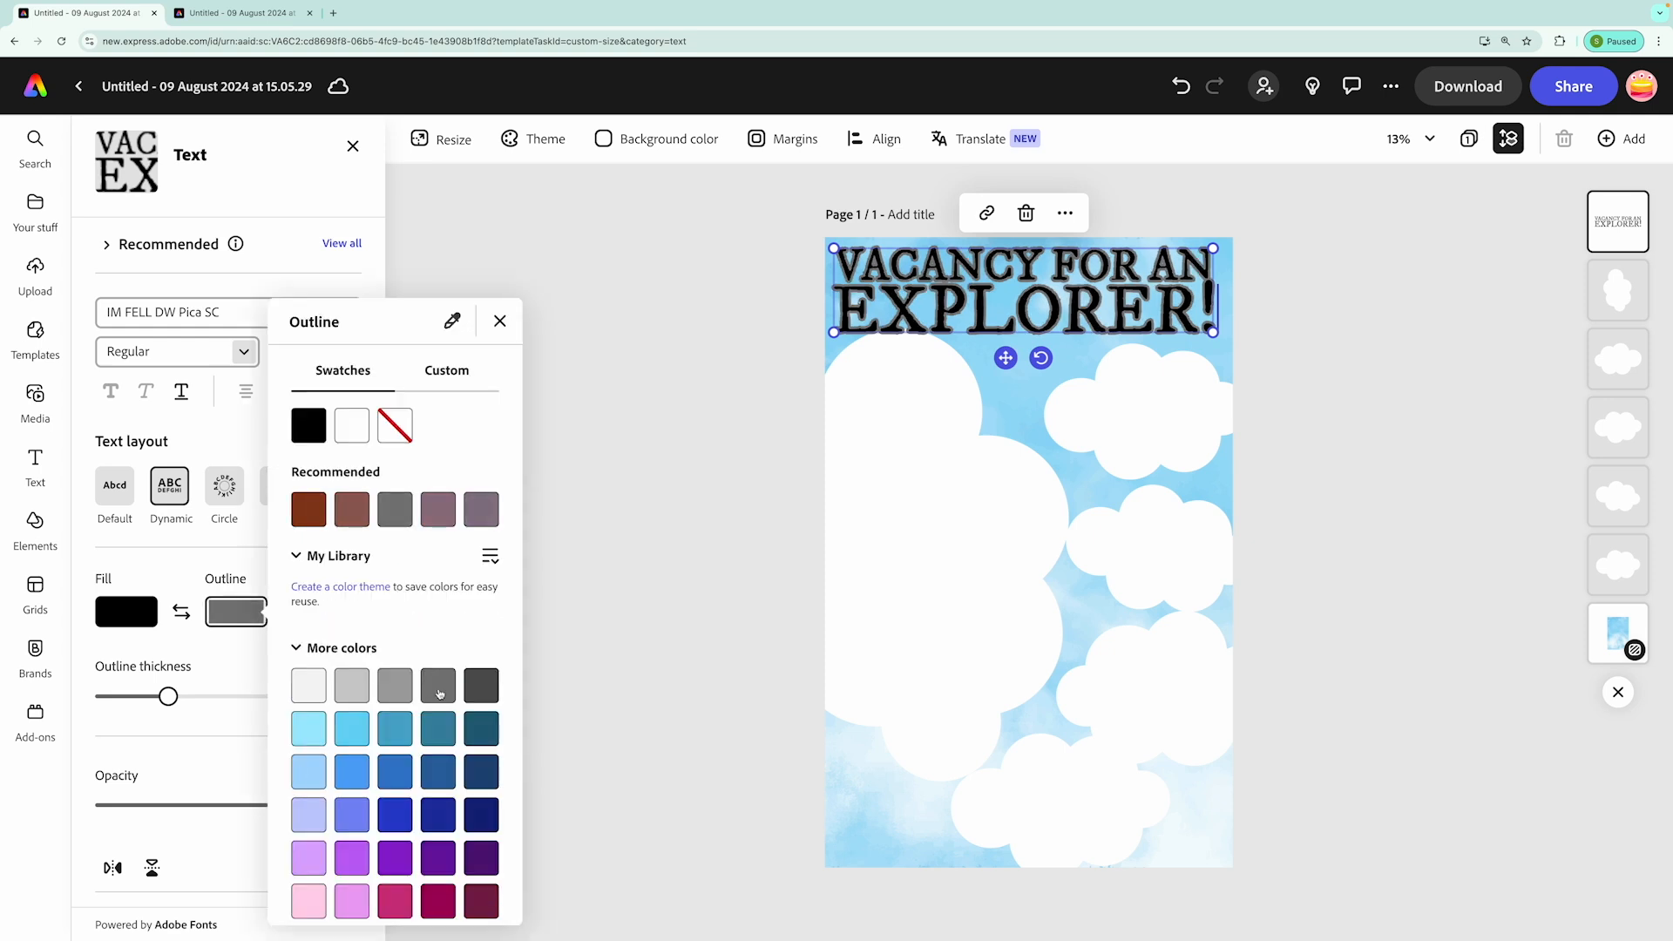
{"action": "left_click", "coordinate": [399, 694]}
{"action": "left_click", "coordinate": [500, 321]}
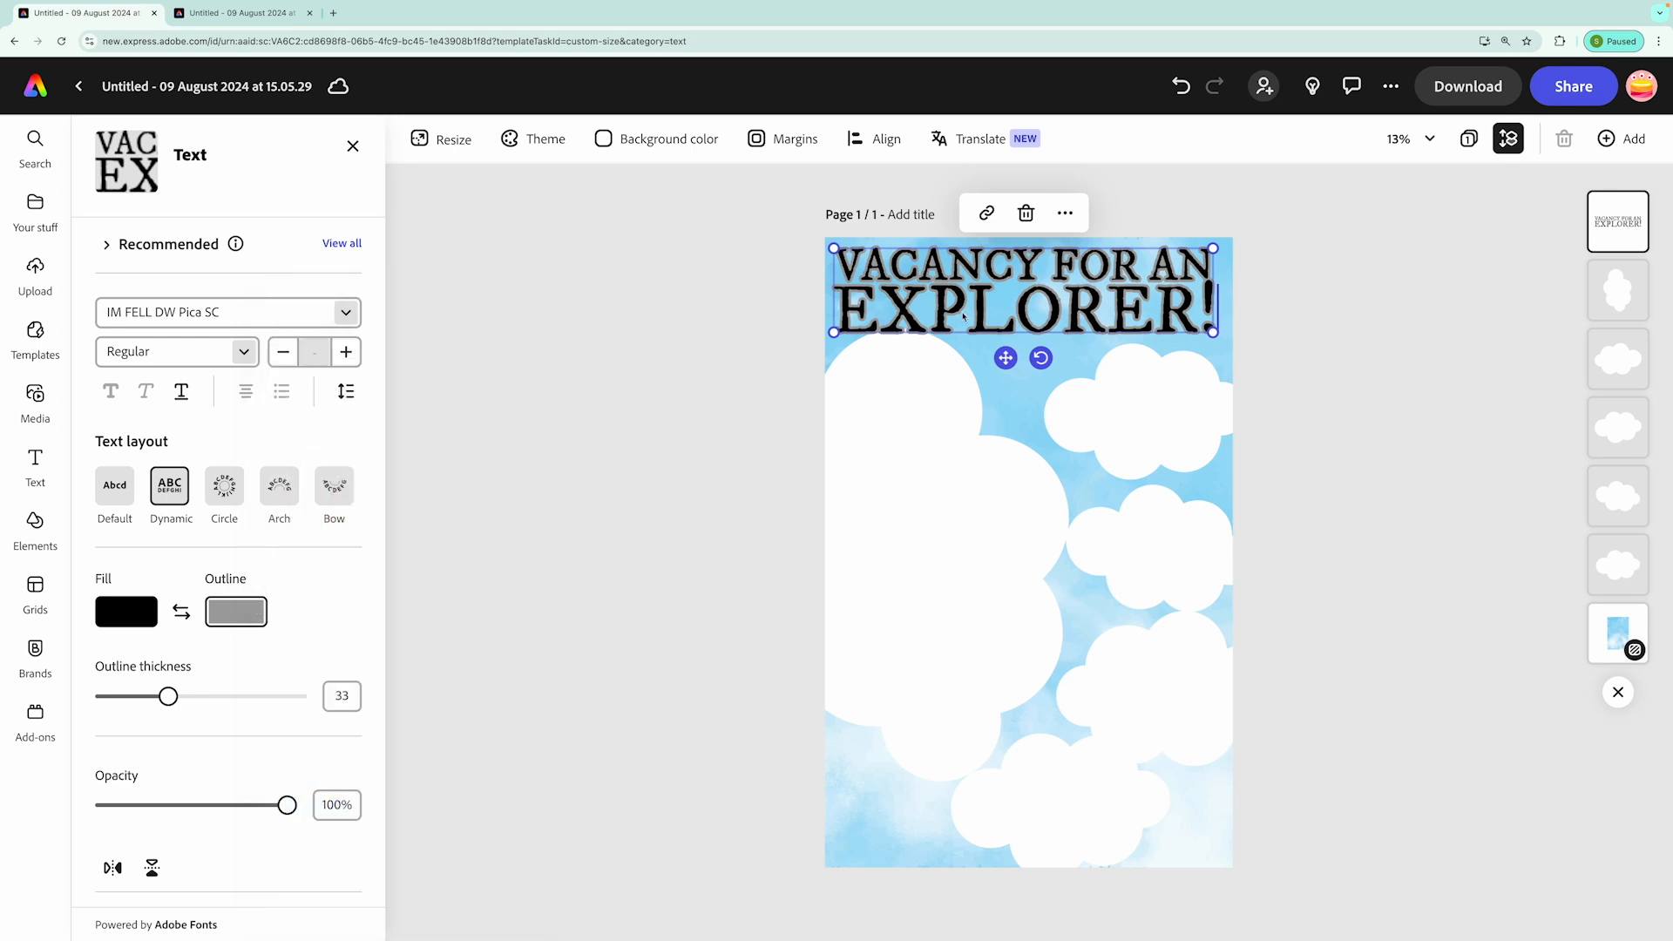
{"action": "left_click_drag", "start_coordinate": [1041, 366], "coordinate": [1070, 339]}
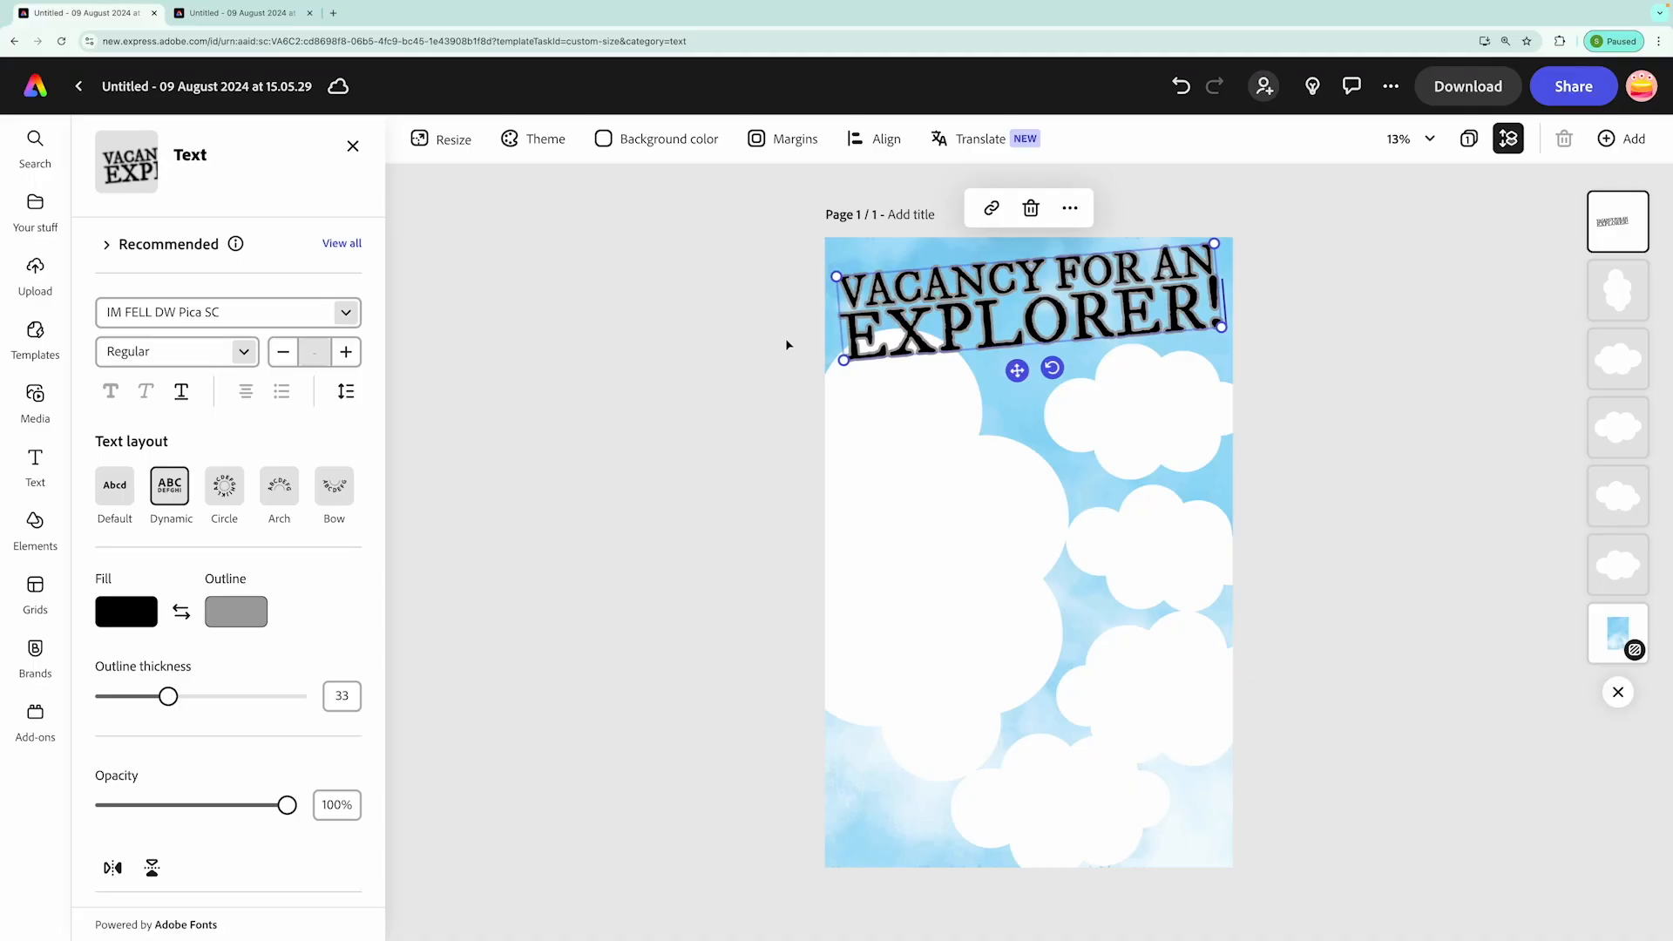
Duplicate the title, straighten the copy and shrink it to roughly a third of the page width
{"action": "left_click", "coordinate": [1071, 209]}
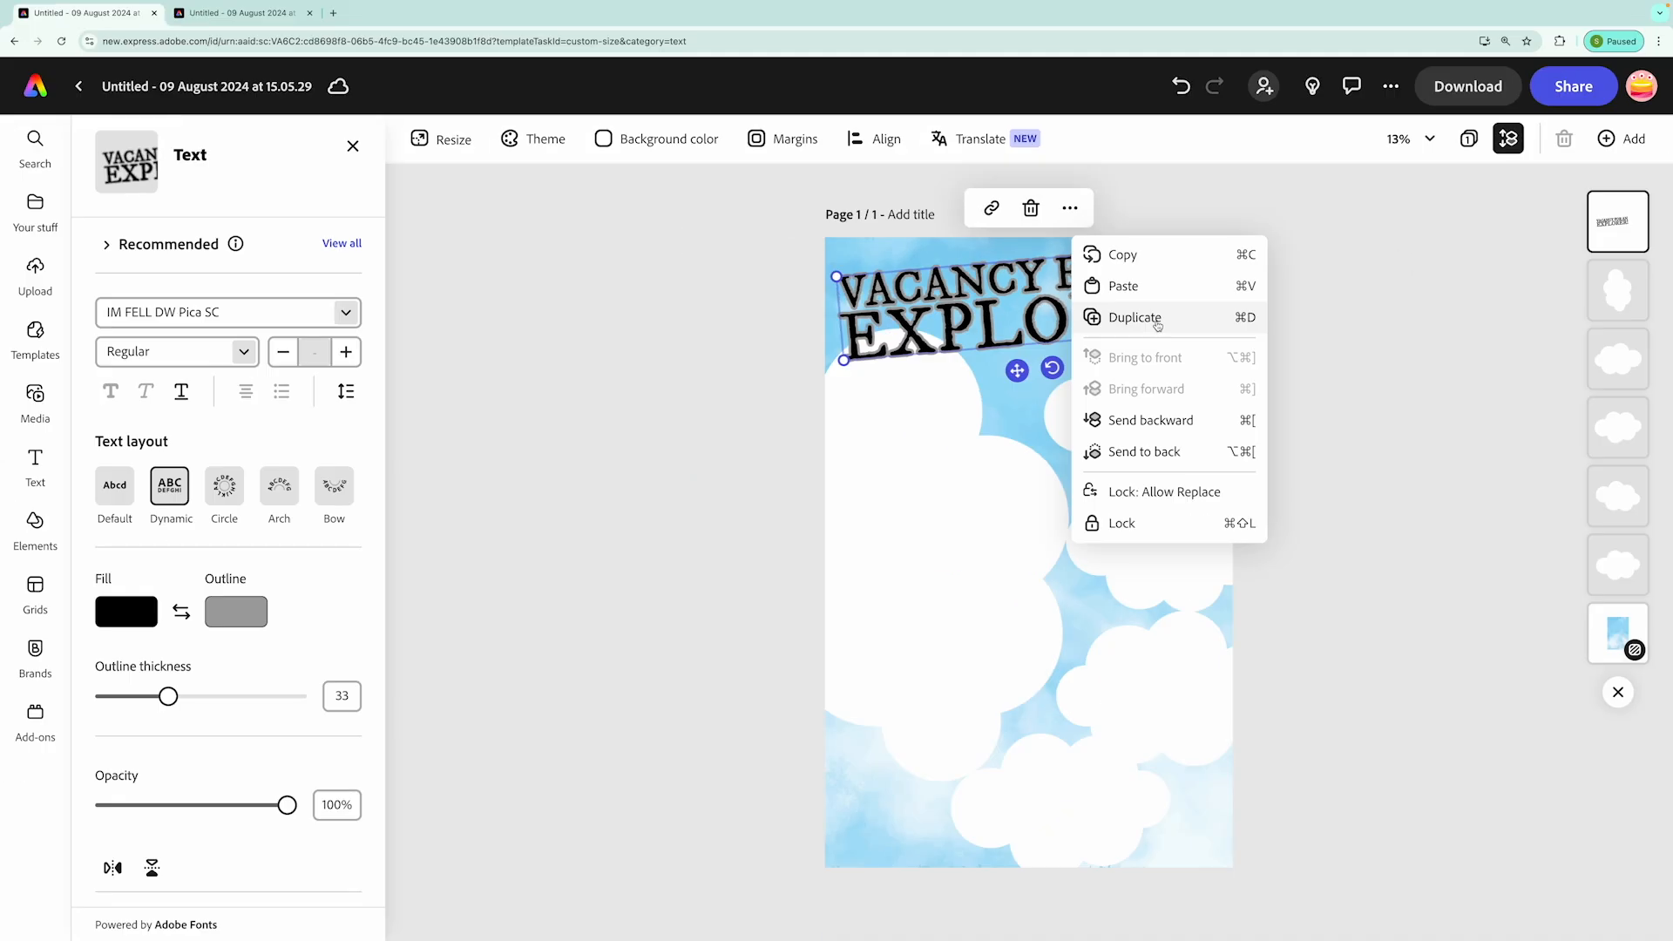
{"action": "left_click", "coordinate": [1208, 397]}
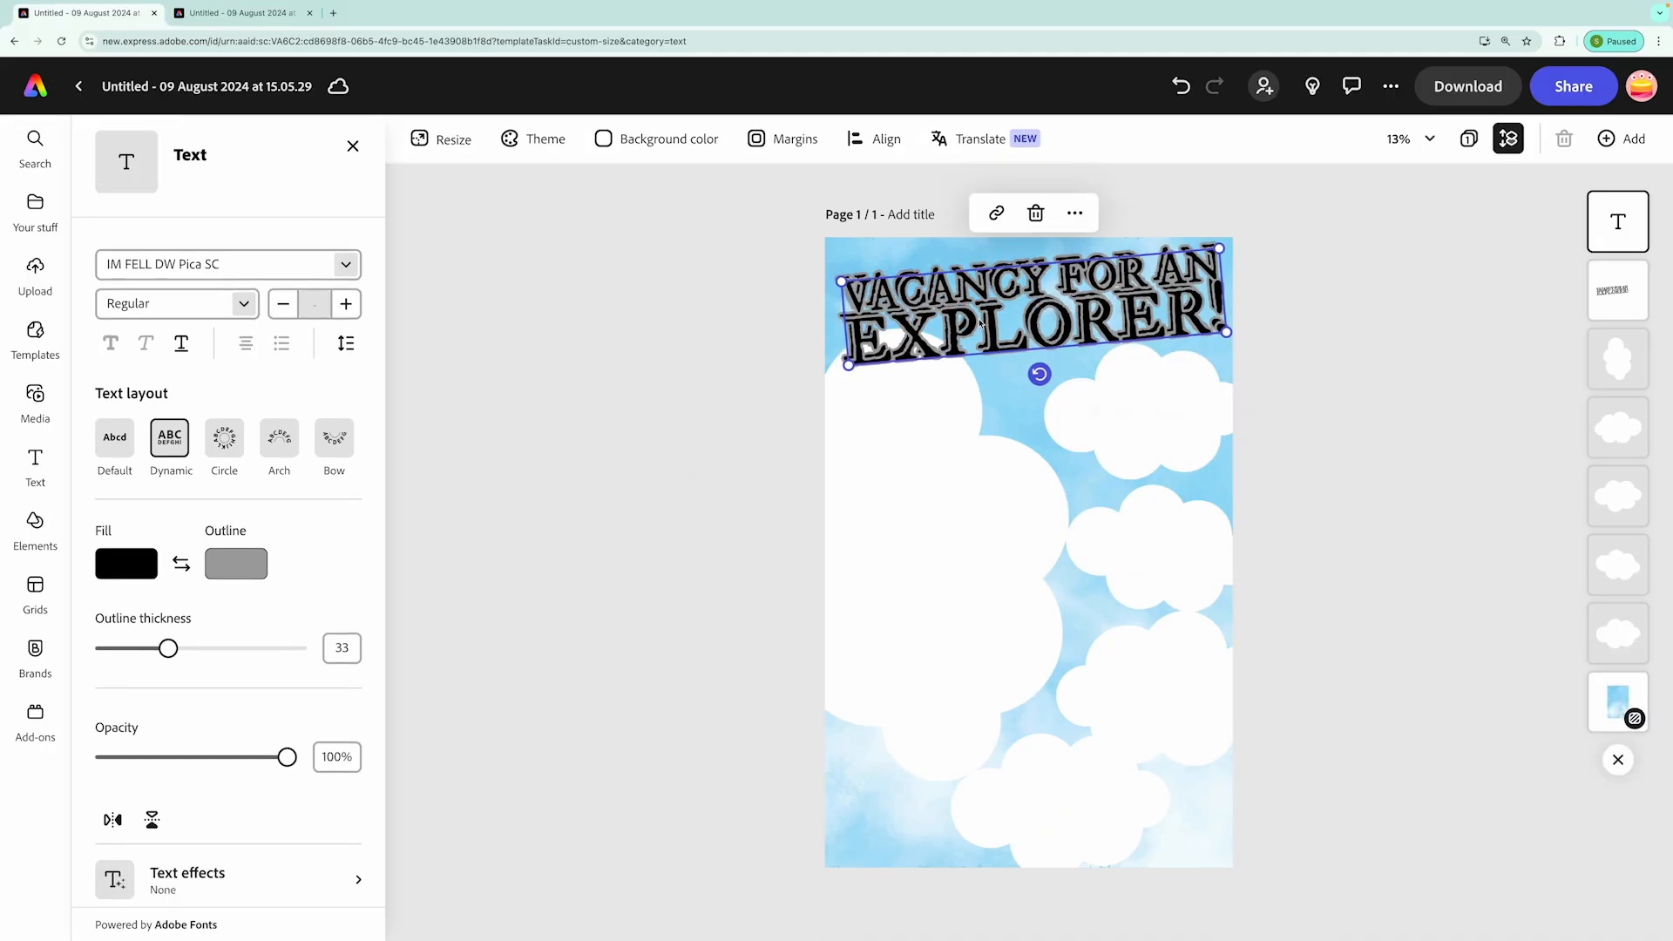
{"action": "left_click_drag", "start_coordinate": [1016, 470], "coordinate": [884, 521]}
{"action": "left_click_drag", "start_coordinate": [1012, 474], "coordinate": [1008, 481]}
{"action": "left_click_drag", "start_coordinate": [1198, 452], "coordinate": [949, 433]}
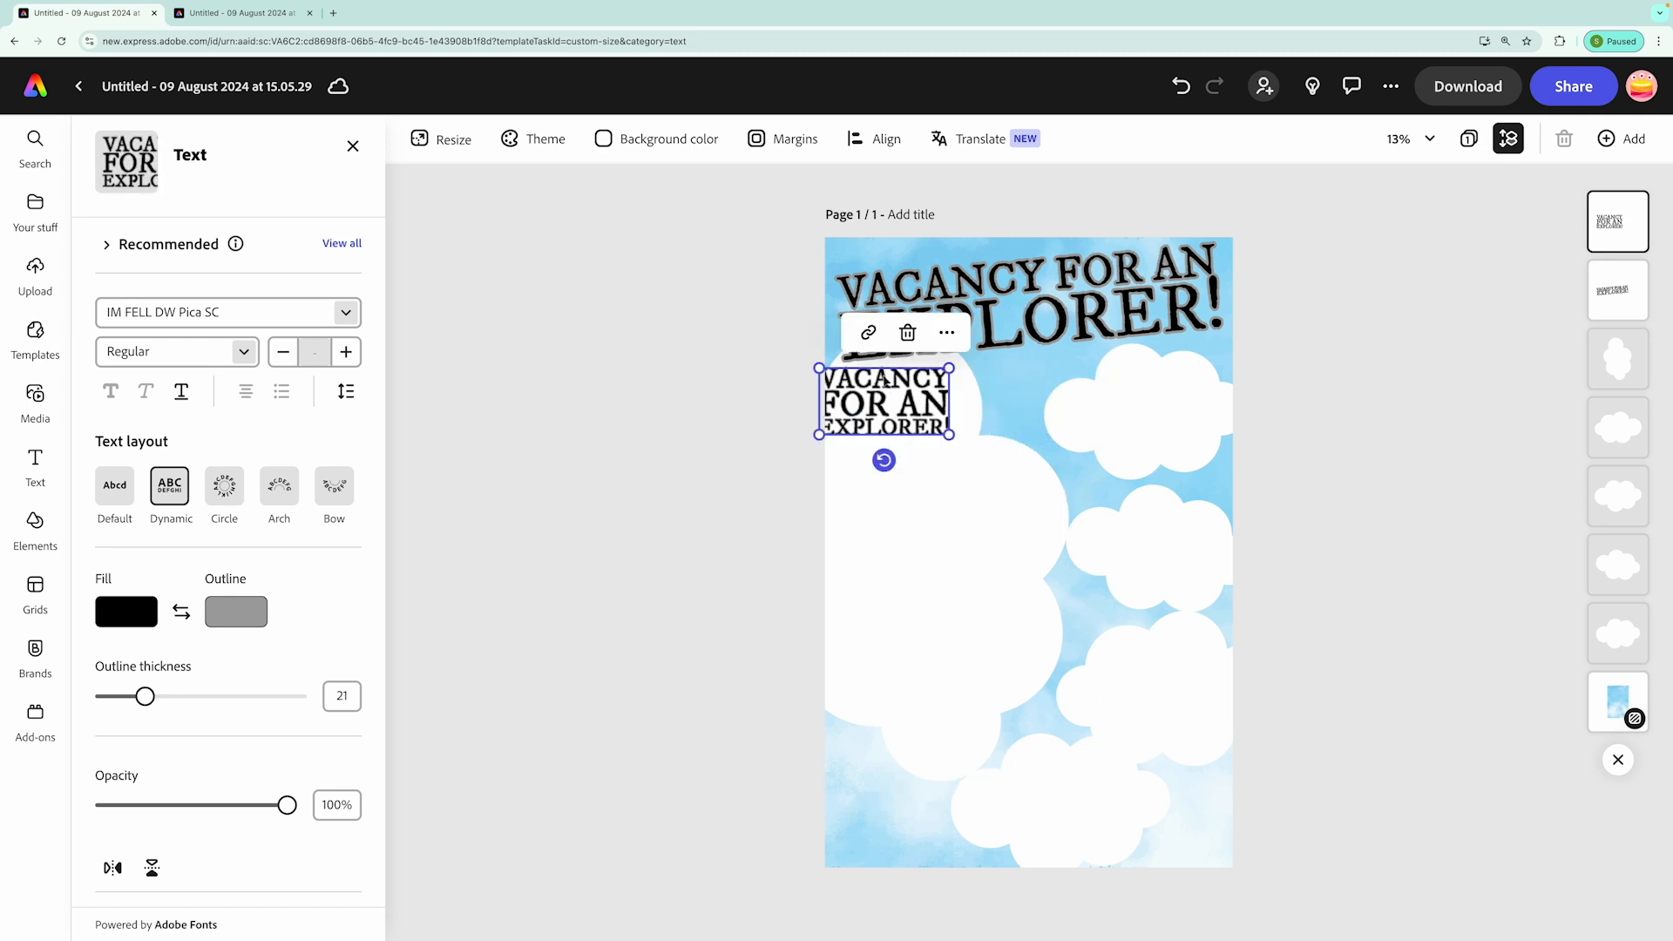
Turn the small copy into a "Job Description:" heading at size 180 with the Default text layout, near the top of the large left cloud
{"action": "left_click_drag", "start_coordinate": [883, 370], "coordinate": [900, 399]}
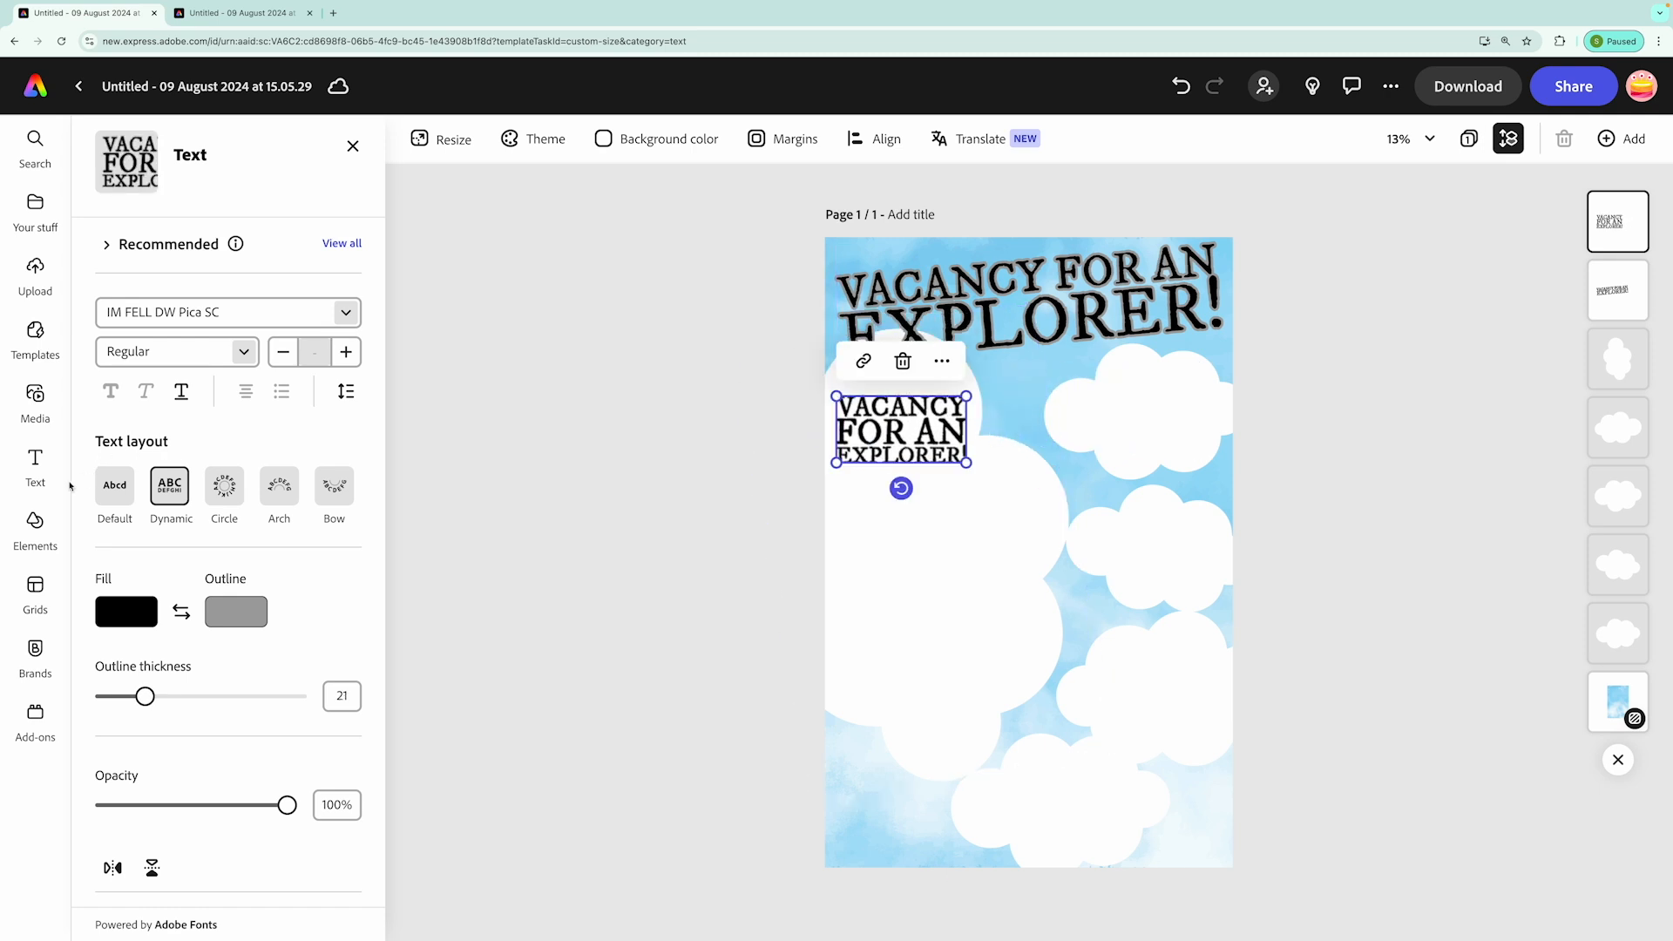
{"action": "left_click", "coordinate": [110, 489]}
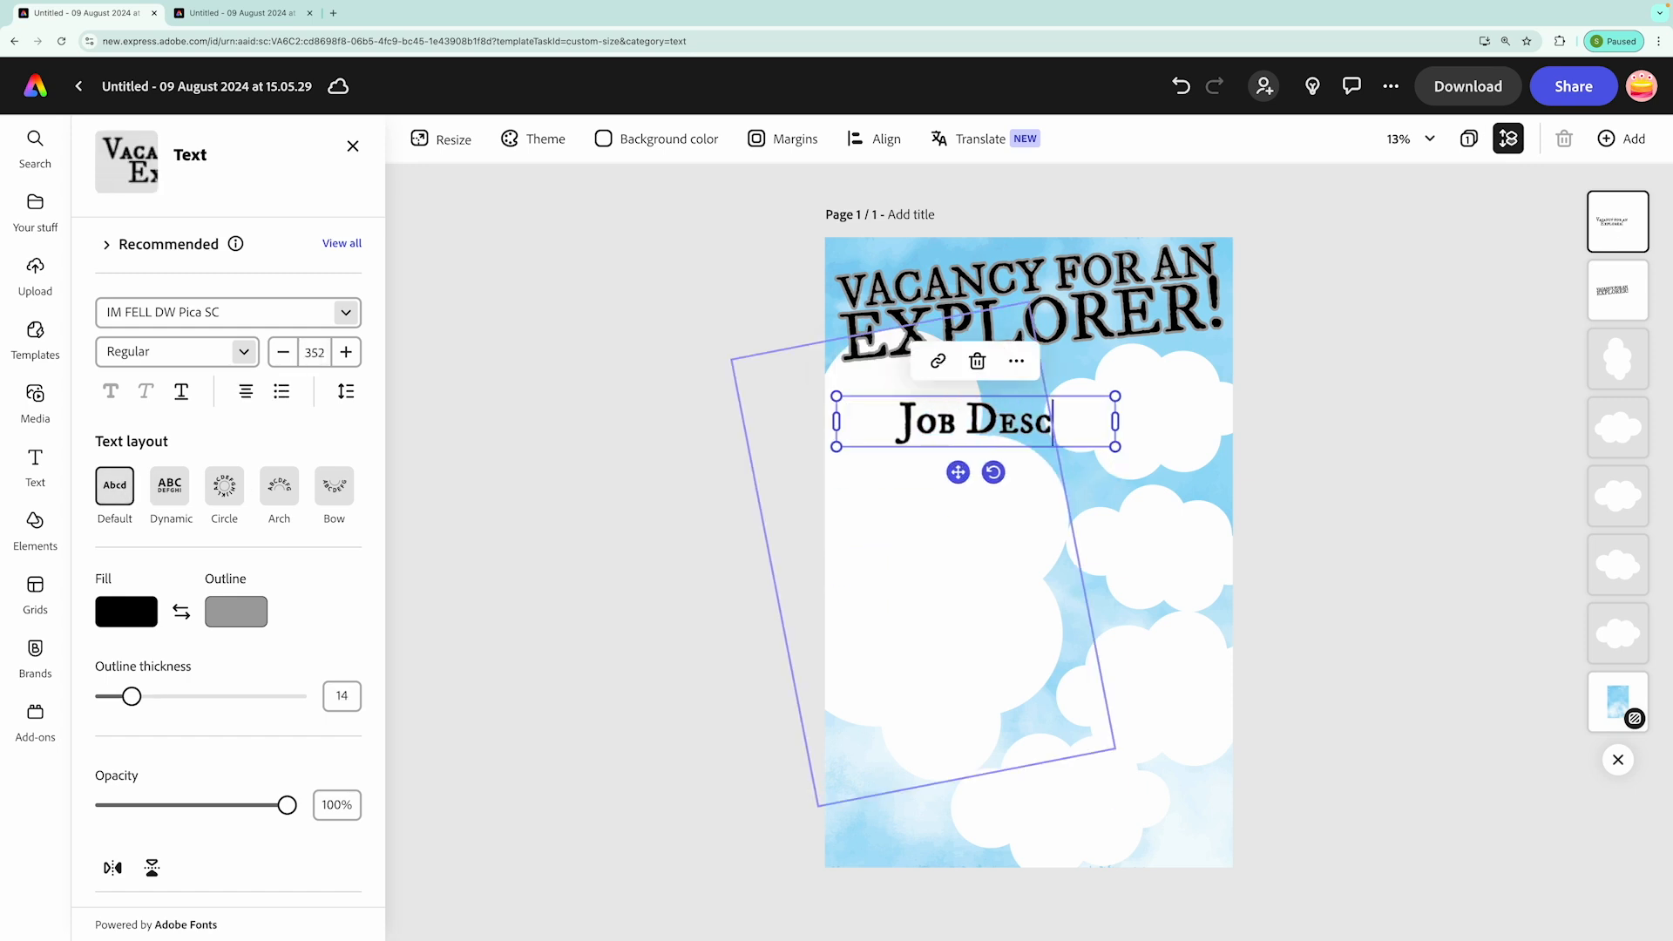
{"action": "left_click_drag", "start_coordinate": [938, 410], "coordinate": [894, 409]}
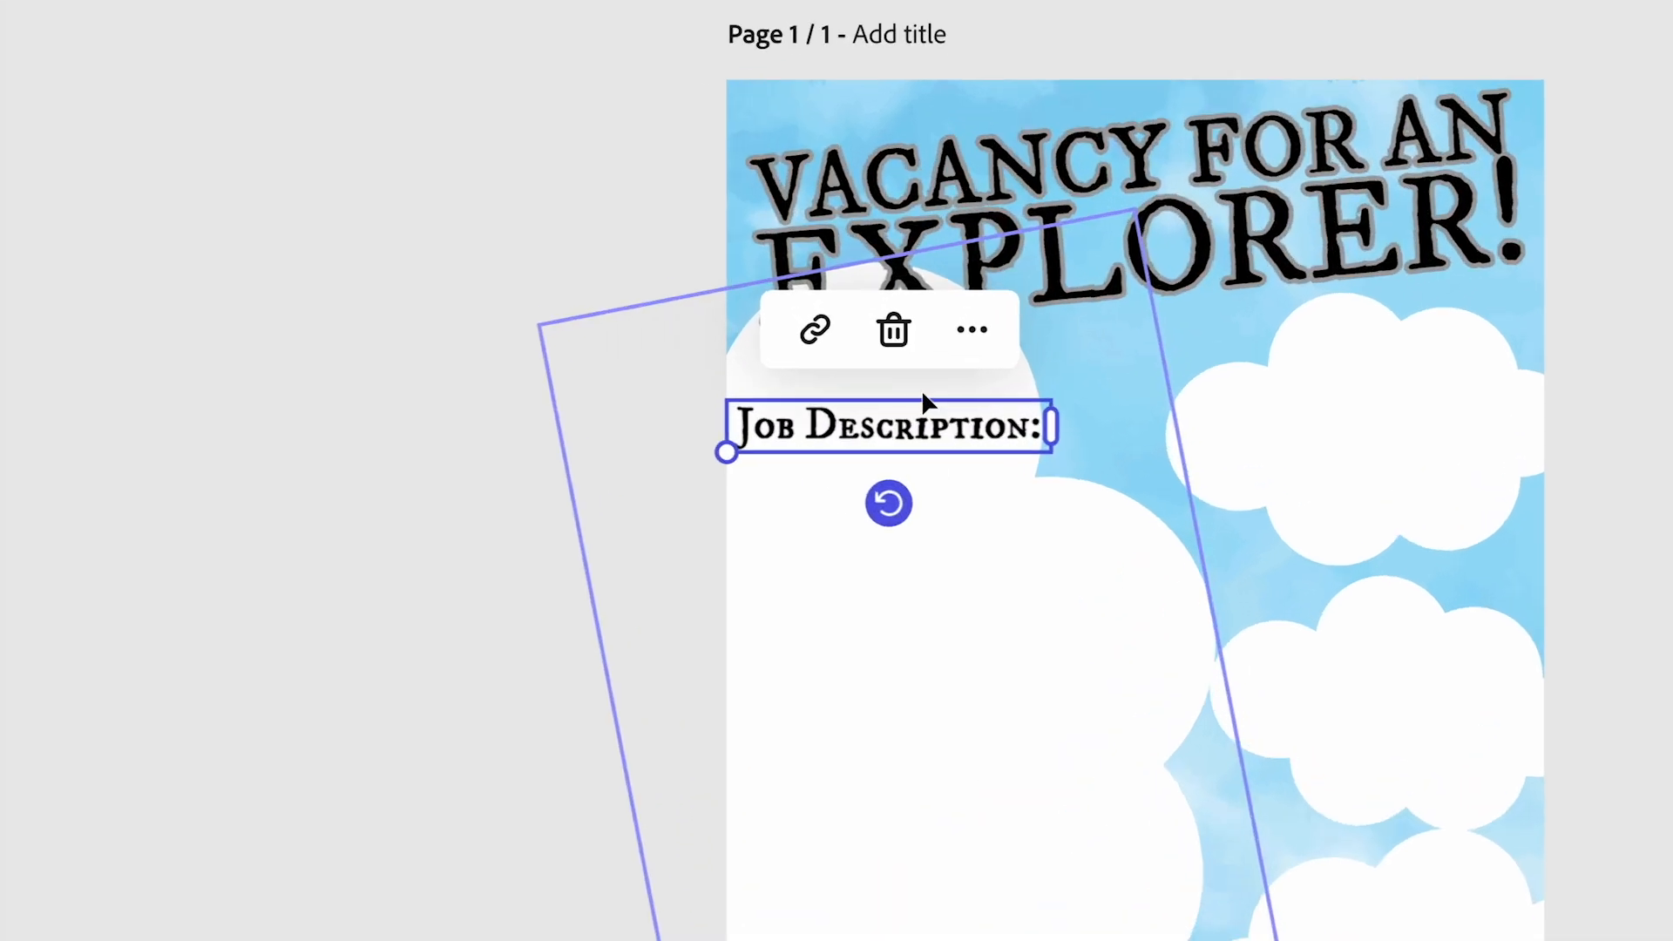
Duplicate the "Job Description:" heading four times and place one copy at the top of each of the other four clouds
{"action": "left_click", "coordinate": [987, 323]}
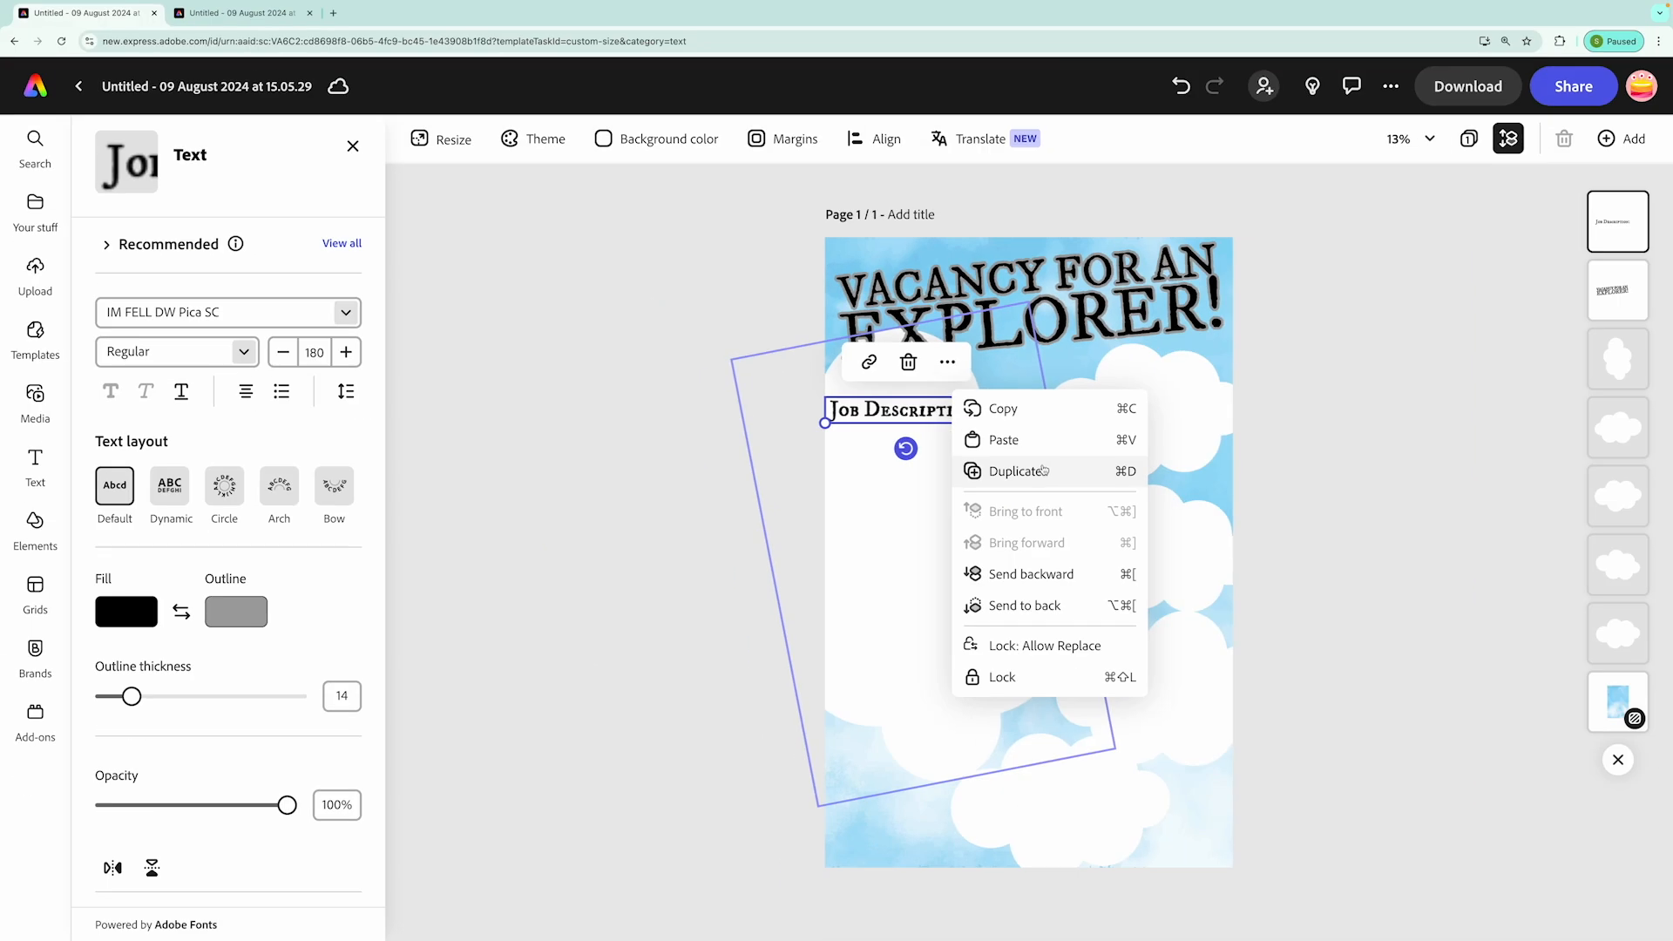
{"action": "left_click", "coordinate": [1044, 470]}
{"action": "left_click_drag", "start_coordinate": [946, 416], "coordinate": [1049, 795]}
{"action": "left_click", "coordinate": [1172, 321]}
{"action": "left_click", "coordinate": [1235, 428]}
{"action": "left_click", "coordinate": [1184, 467]}
{"action": "left_click", "coordinate": [1247, 575]}
{"action": "key", "text": "super+d"}
Retitle the four copied headings "Location:", "Benefits:", "Working Hours:" and "Contact and Closing Date:", and nudge the Location heading into place on its cloud
{"action": "double_click", "coordinate": [1136, 369]}
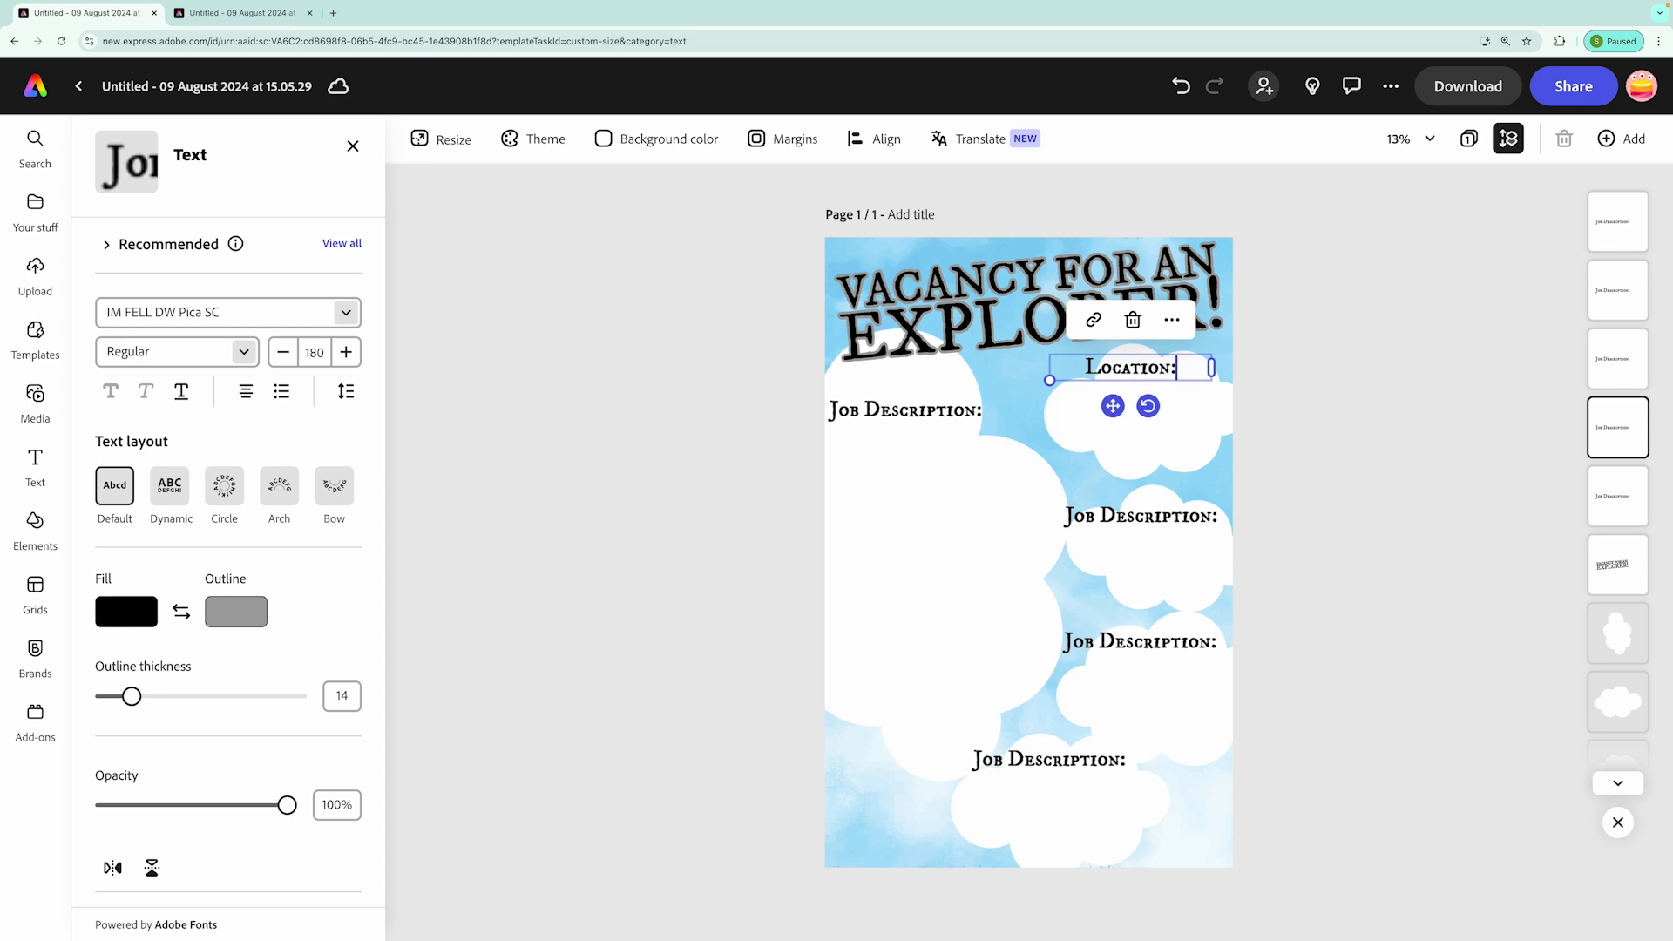
{"action": "double_click", "coordinate": [1194, 516]}
{"action": "double_click", "coordinate": [1152, 642]}
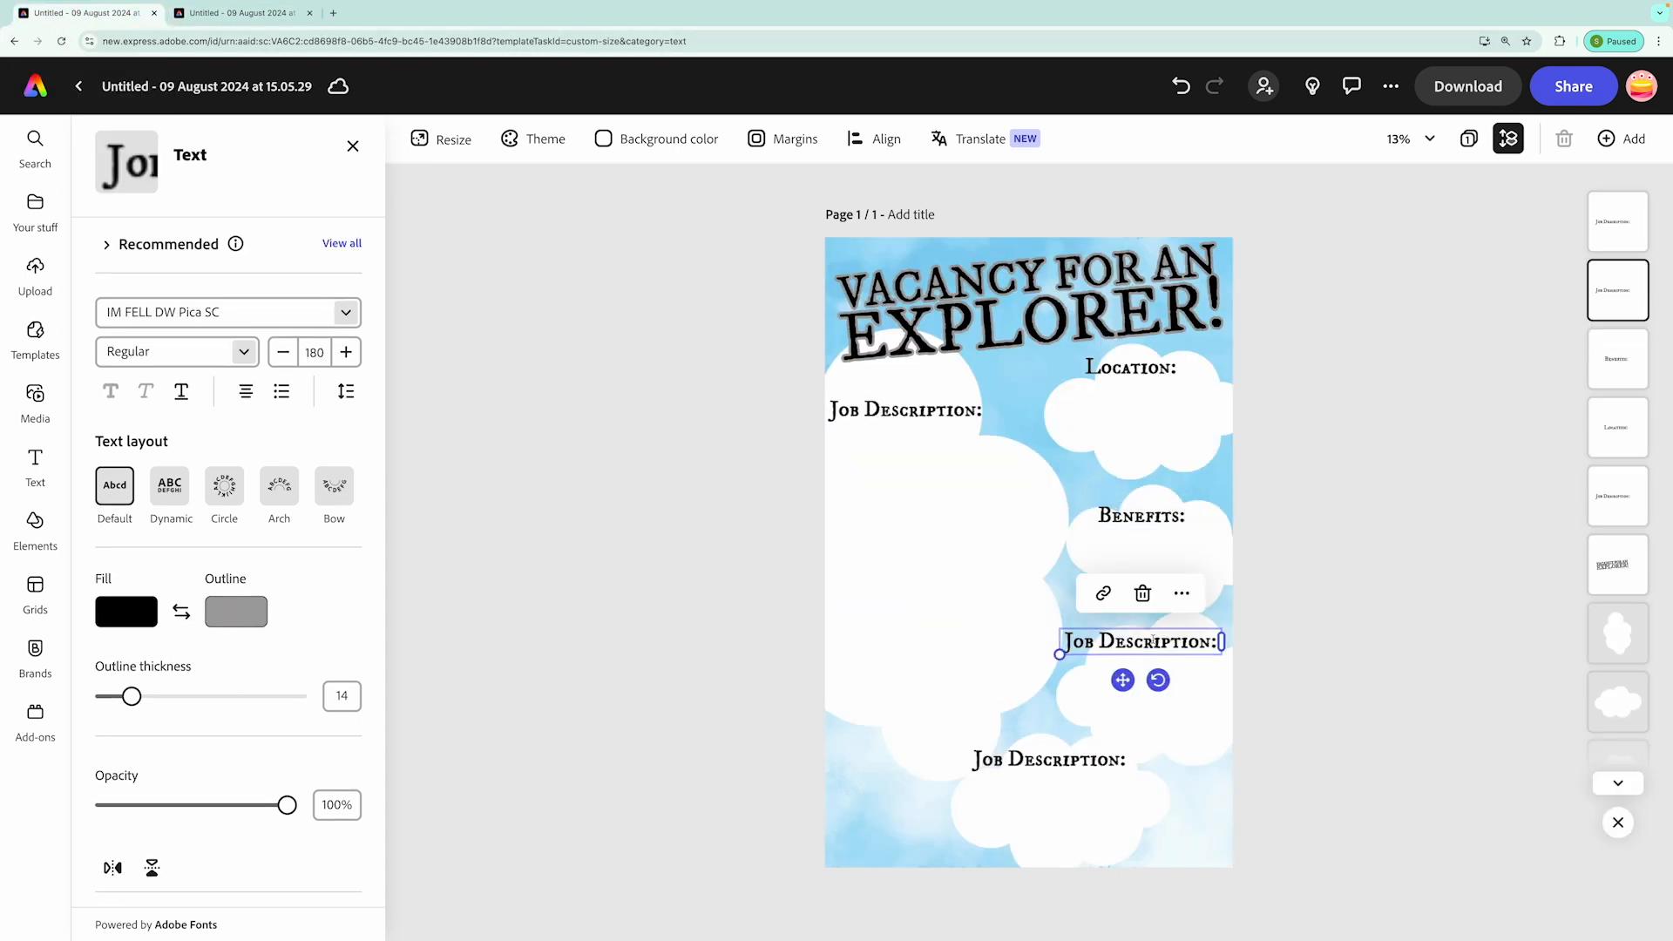
{"action": "double_click", "coordinate": [1056, 764]}
{"action": "type", "text": "Contact and Closing Date:"}
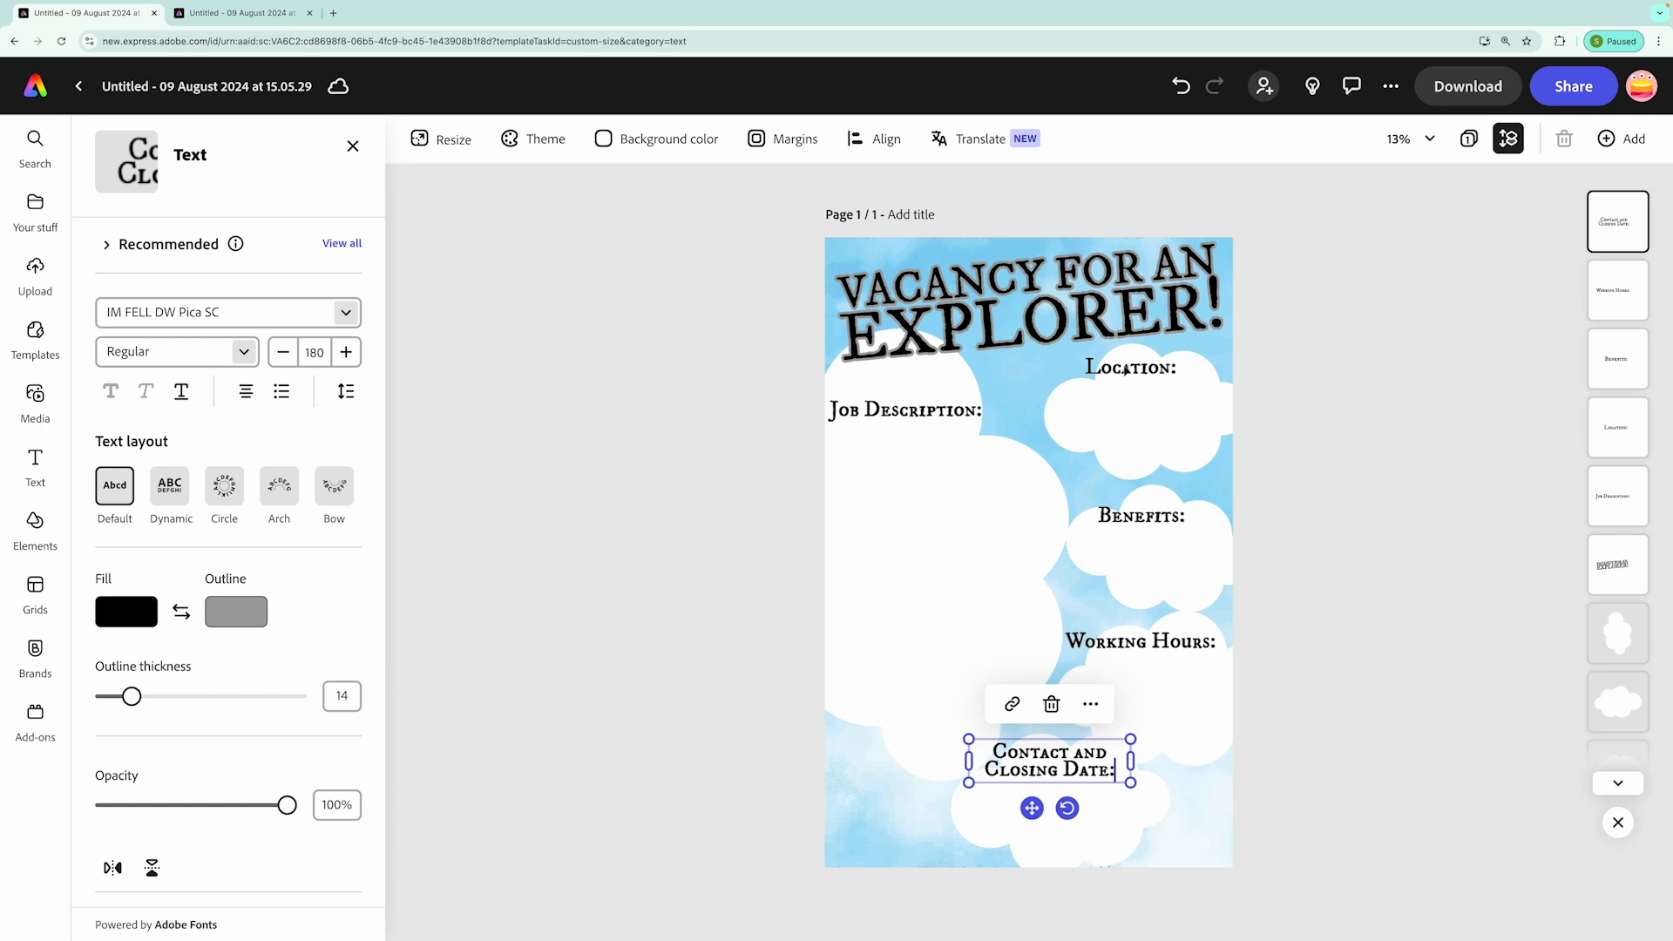
{"action": "left_click", "coordinate": [1128, 366]}
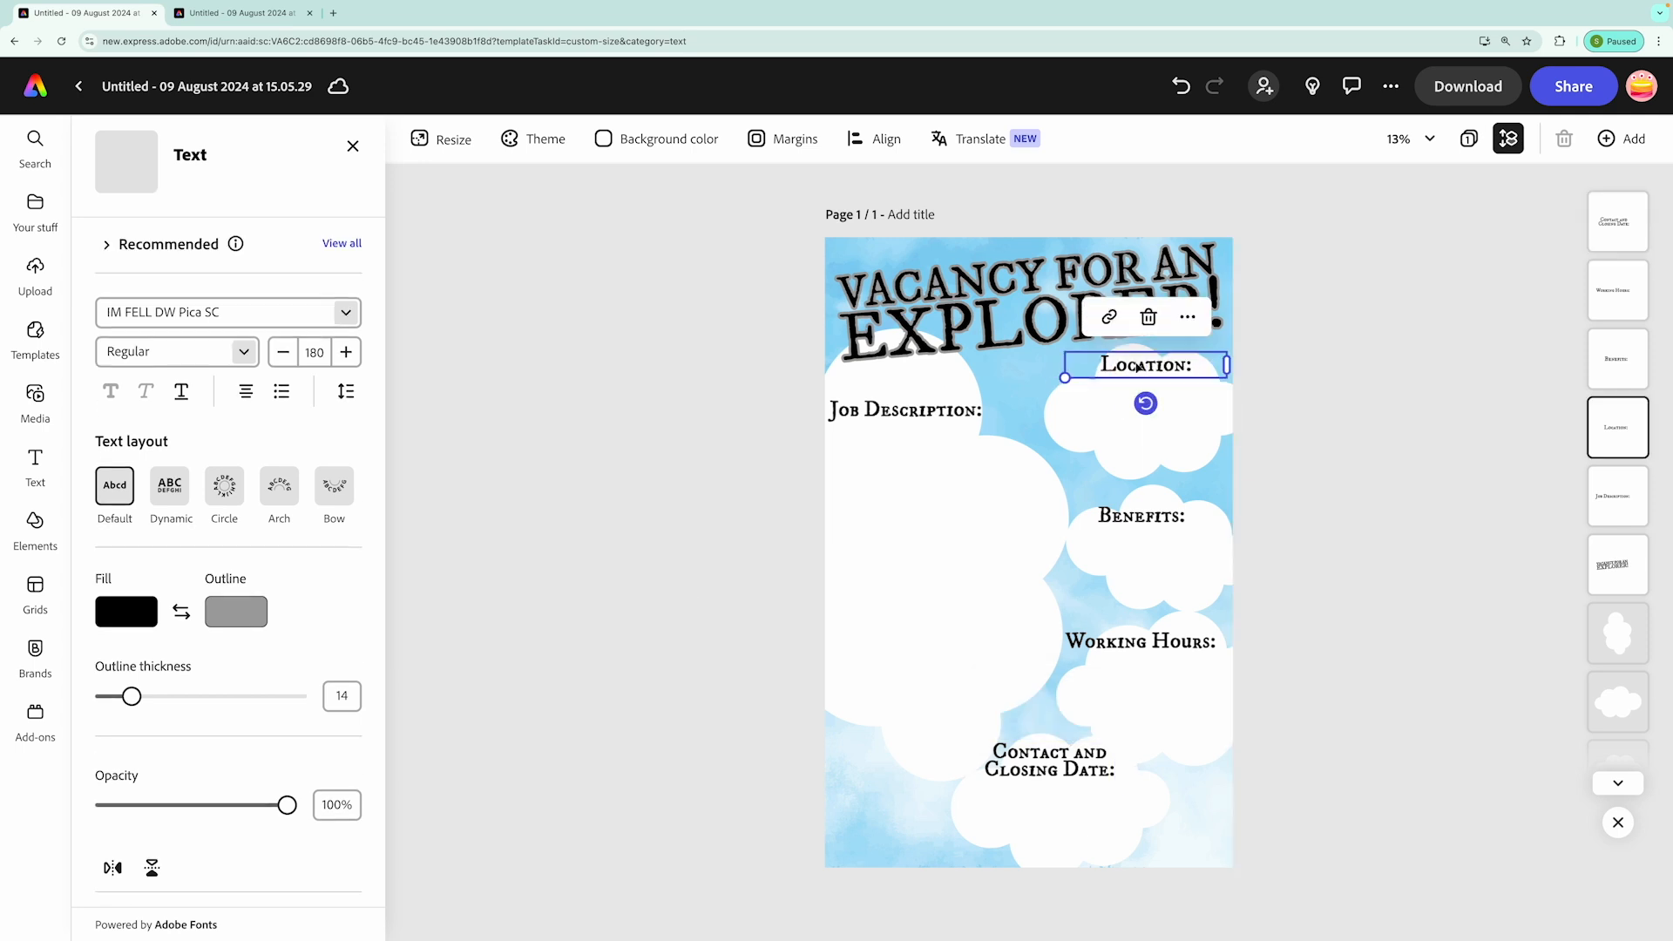
Duplicate the "Job Description:" heading just below the original and reduce the copy's outline thickness to 0
{"action": "left_click", "coordinate": [911, 412]}
{"action": "left_click", "coordinate": [948, 364]}
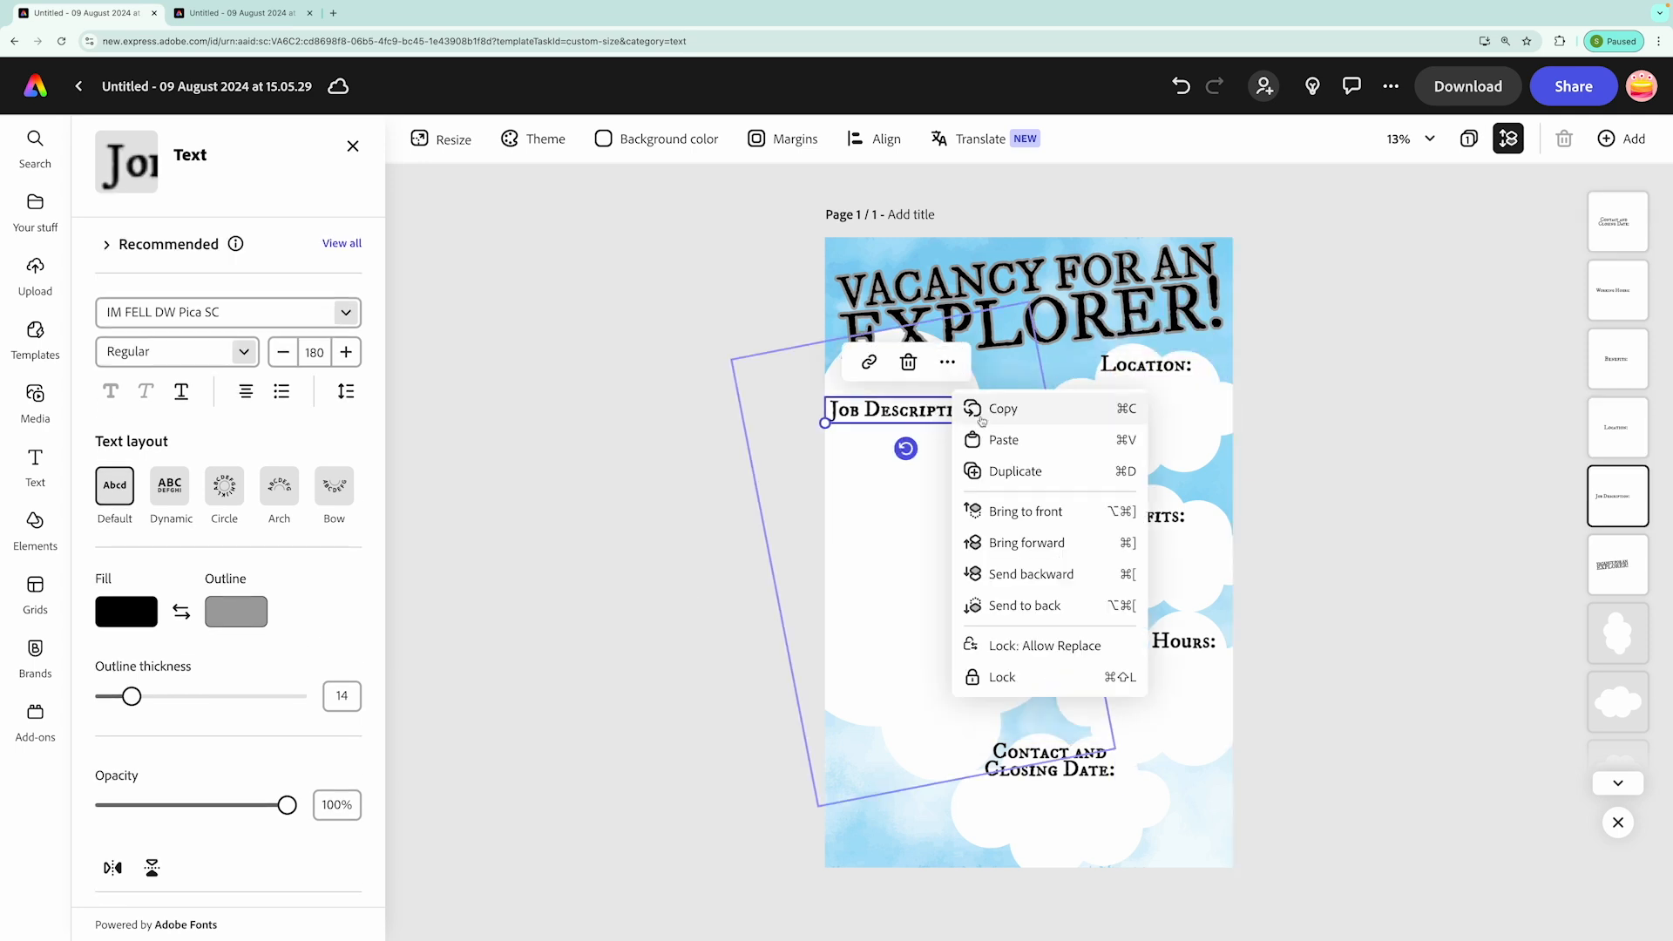
{"action": "left_click", "coordinate": [993, 472]}
{"action": "left_click_drag", "start_coordinate": [921, 431], "coordinate": [921, 469]}
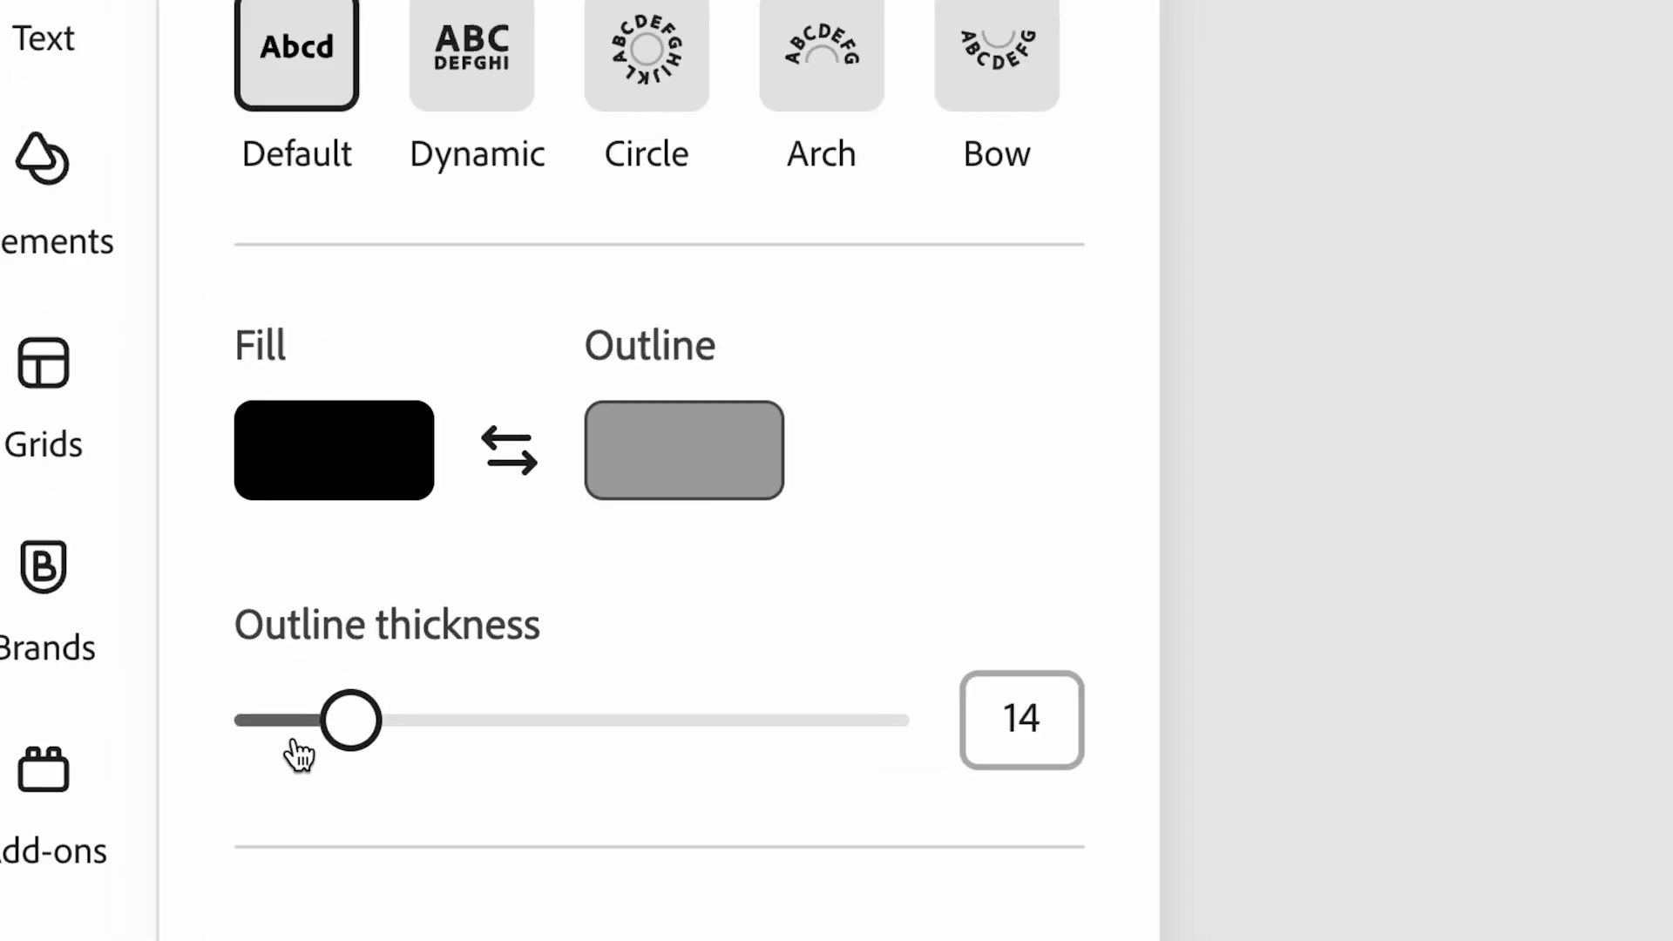
{"action": "left_click_drag", "start_coordinate": [342, 718], "coordinate": [204, 718]}
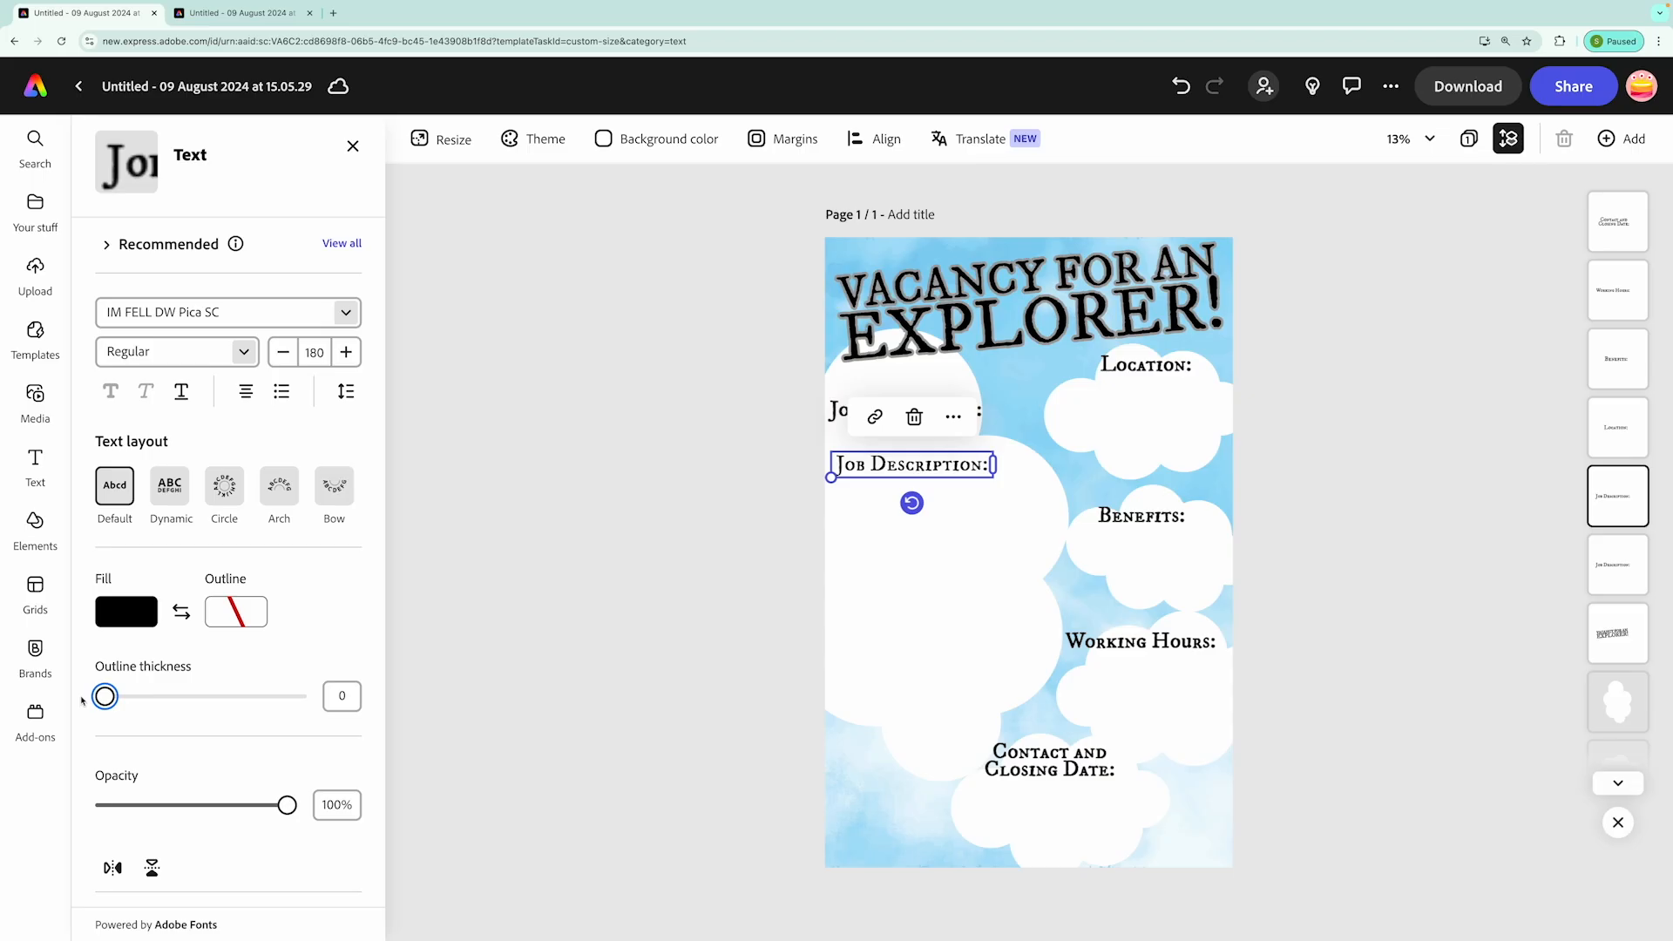
Change the font of the lower "Job Description:" copy to Togalite Light
{"action": "left_click", "coordinate": [346, 311]}
{"action": "left_click", "coordinate": [168, 627]}
{"action": "left_click", "coordinate": [210, 511]}
{"action": "left_click", "coordinate": [550, 463]}
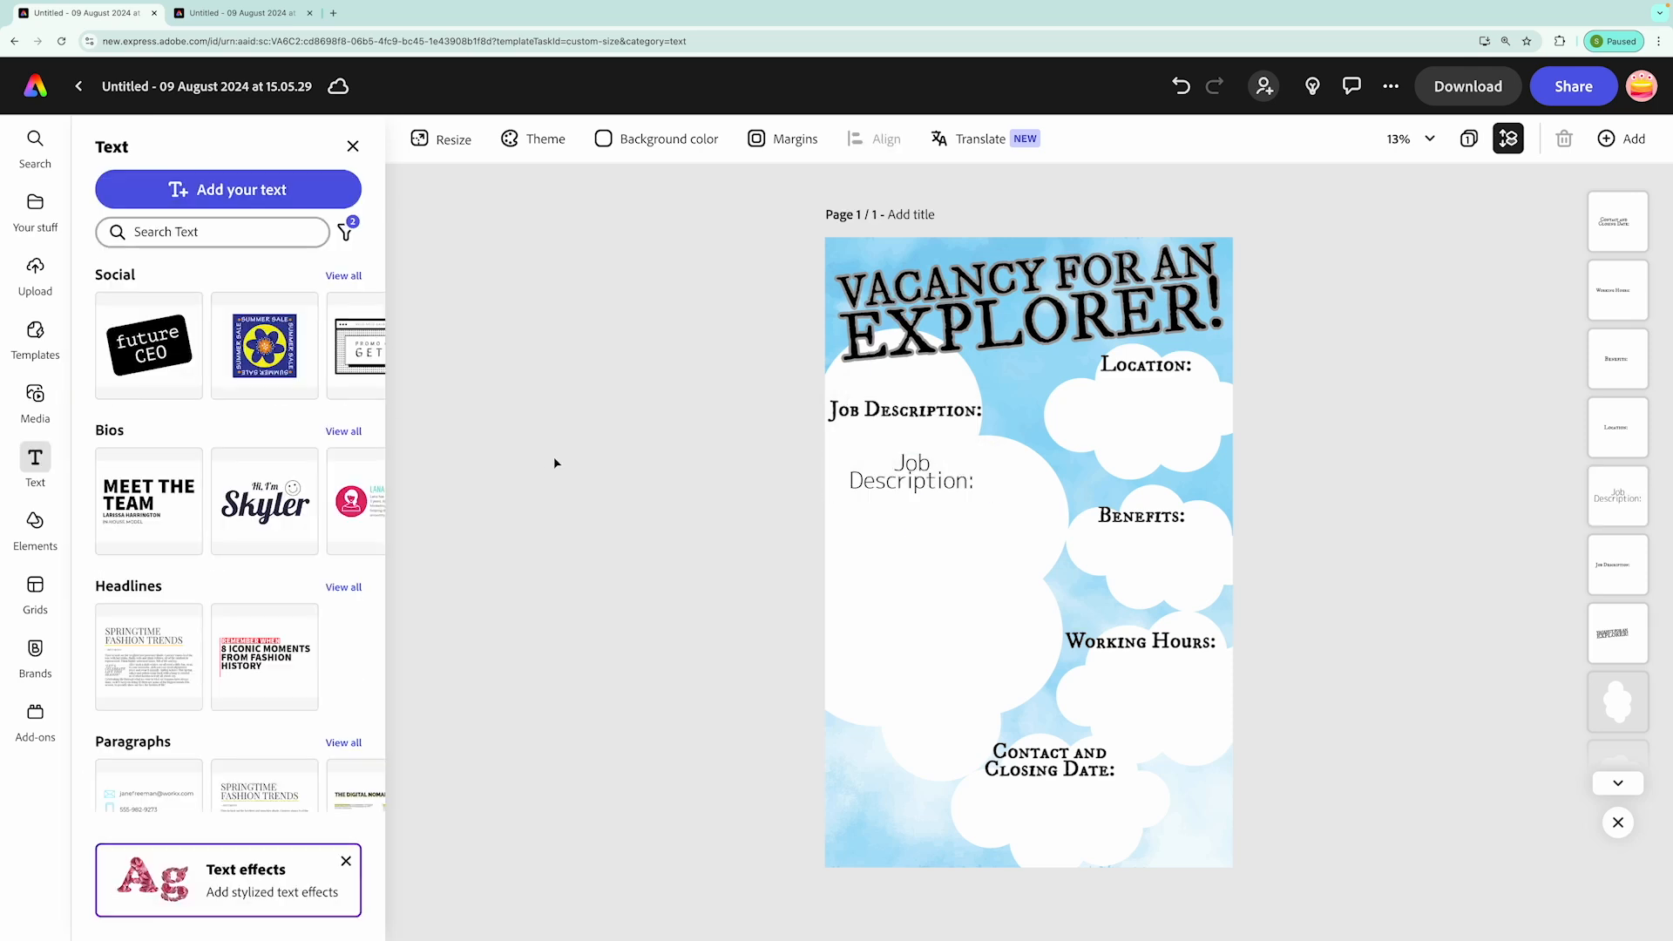
Replace the lower copy's text with the job description paragraph copied from the document in the other browser tab
{"action": "double_click", "coordinate": [929, 478]}
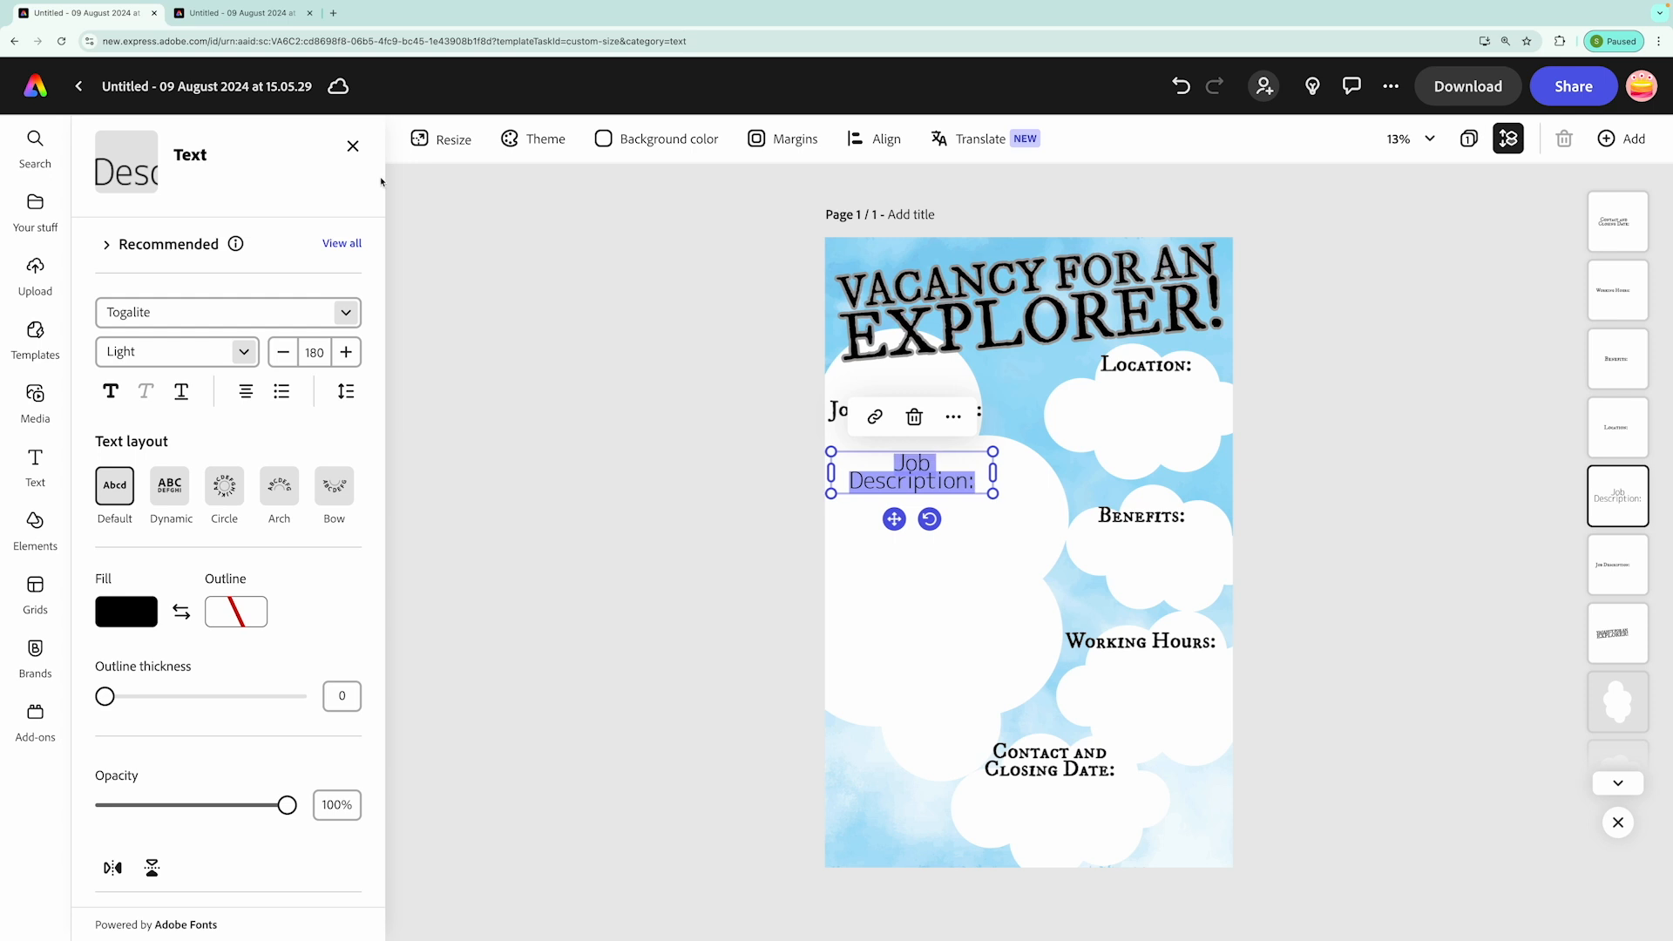
{"action": "left_click", "coordinate": [225, 12]}
{"action": "left_click_drag", "start_coordinate": [1096, 479], "coordinate": [841, 332]}
{"action": "key", "text": "super+c"}
{"action": "left_click", "coordinate": [87, 13]}
{"action": "key", "text": "super+v"}
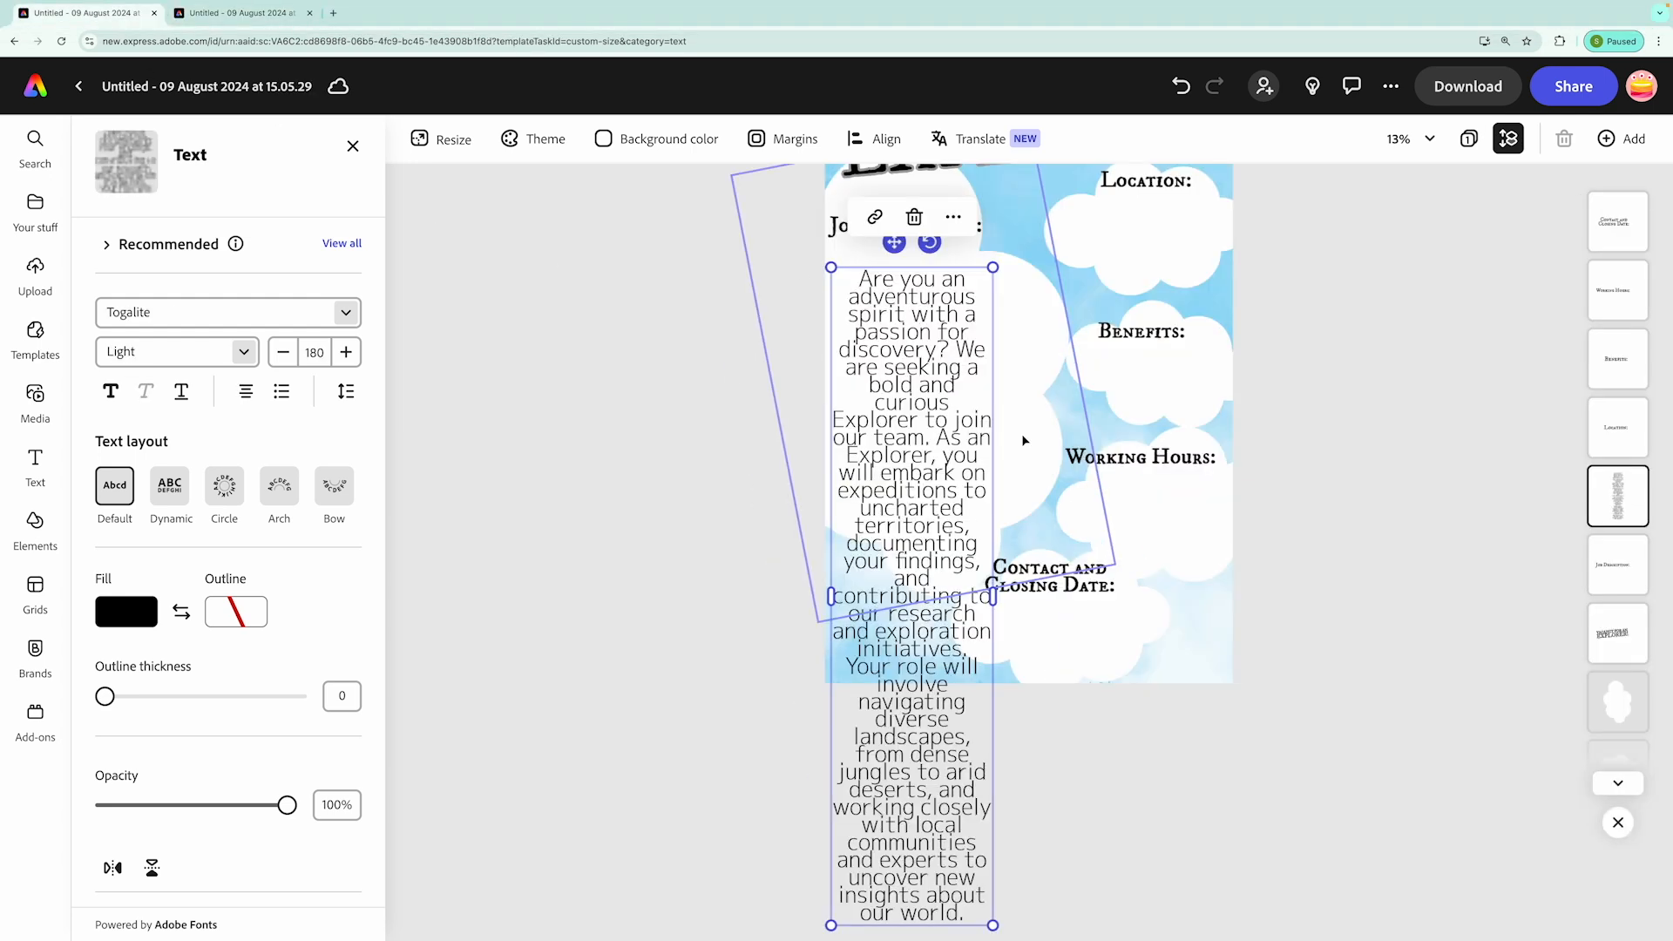
Widen the job description text box, then scale its text down to size 119 to fit the large left cloud
{"action": "left_click_drag", "start_coordinate": [993, 596], "coordinate": [1133, 571]}
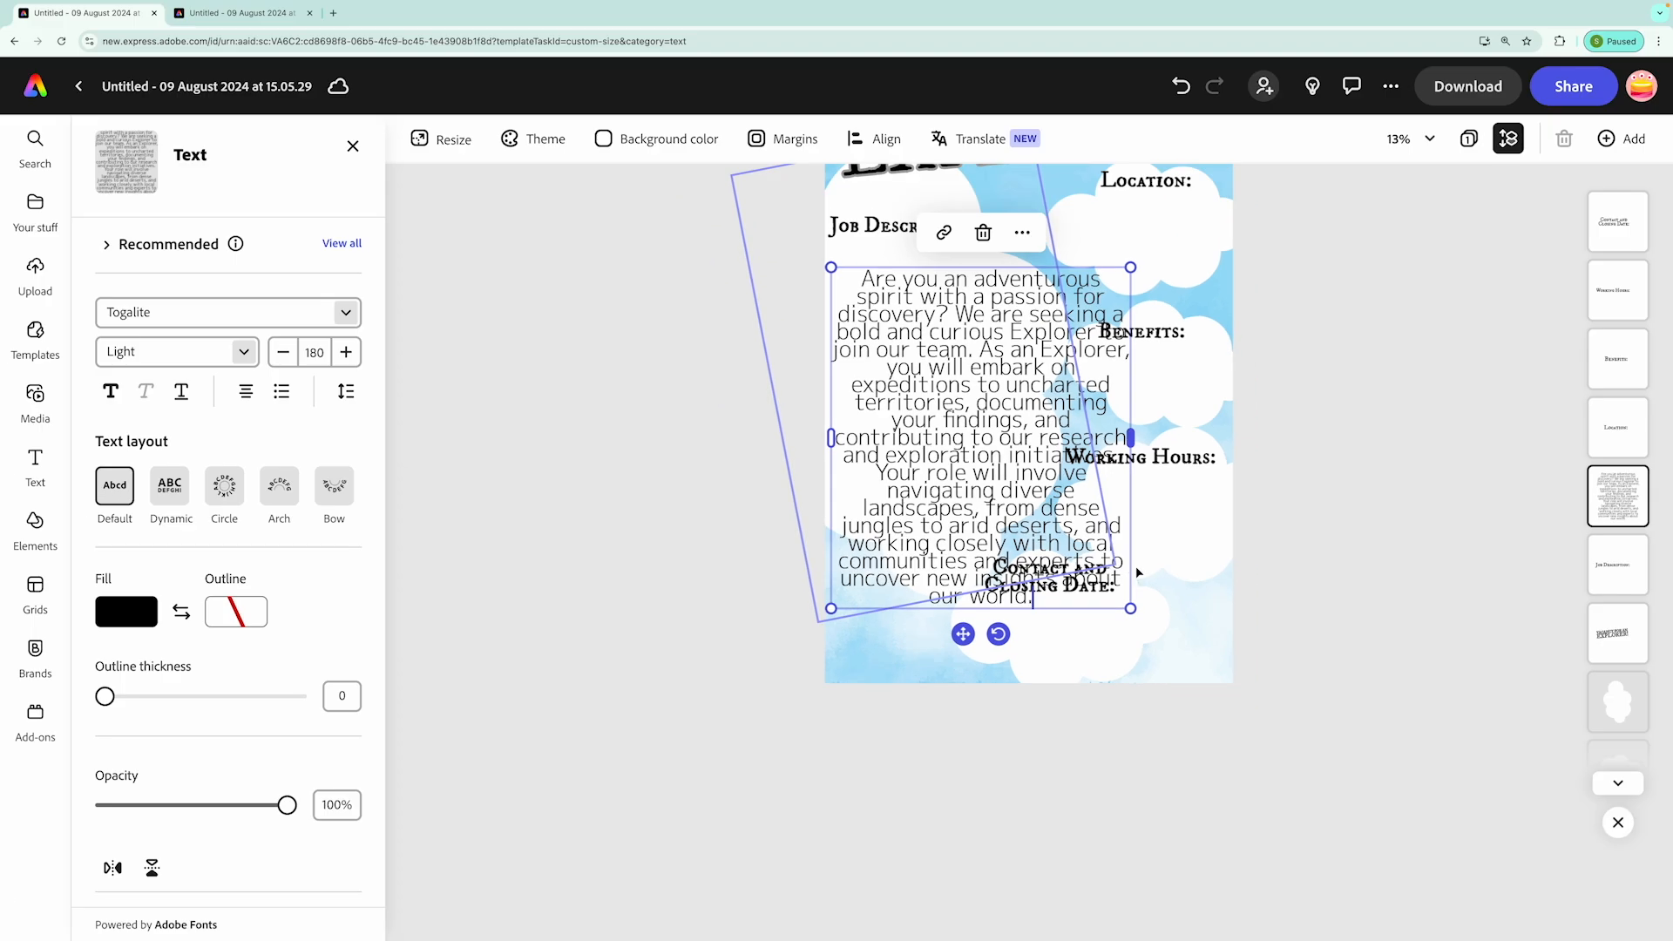
{"action": "scroll", "coordinate": [1133, 523], "scroll_direction": "up", "scroll_amount": 3}
{"action": "left_click_drag", "start_coordinate": [1130, 701], "coordinate": [1029, 585]}
{"action": "left_click_drag", "start_coordinate": [1029, 473], "coordinate": [1015, 473]}
Set the job description's line spacing to 1, widen its text box slightly and scale the text to size 109
{"action": "left_click", "coordinate": [344, 392]}
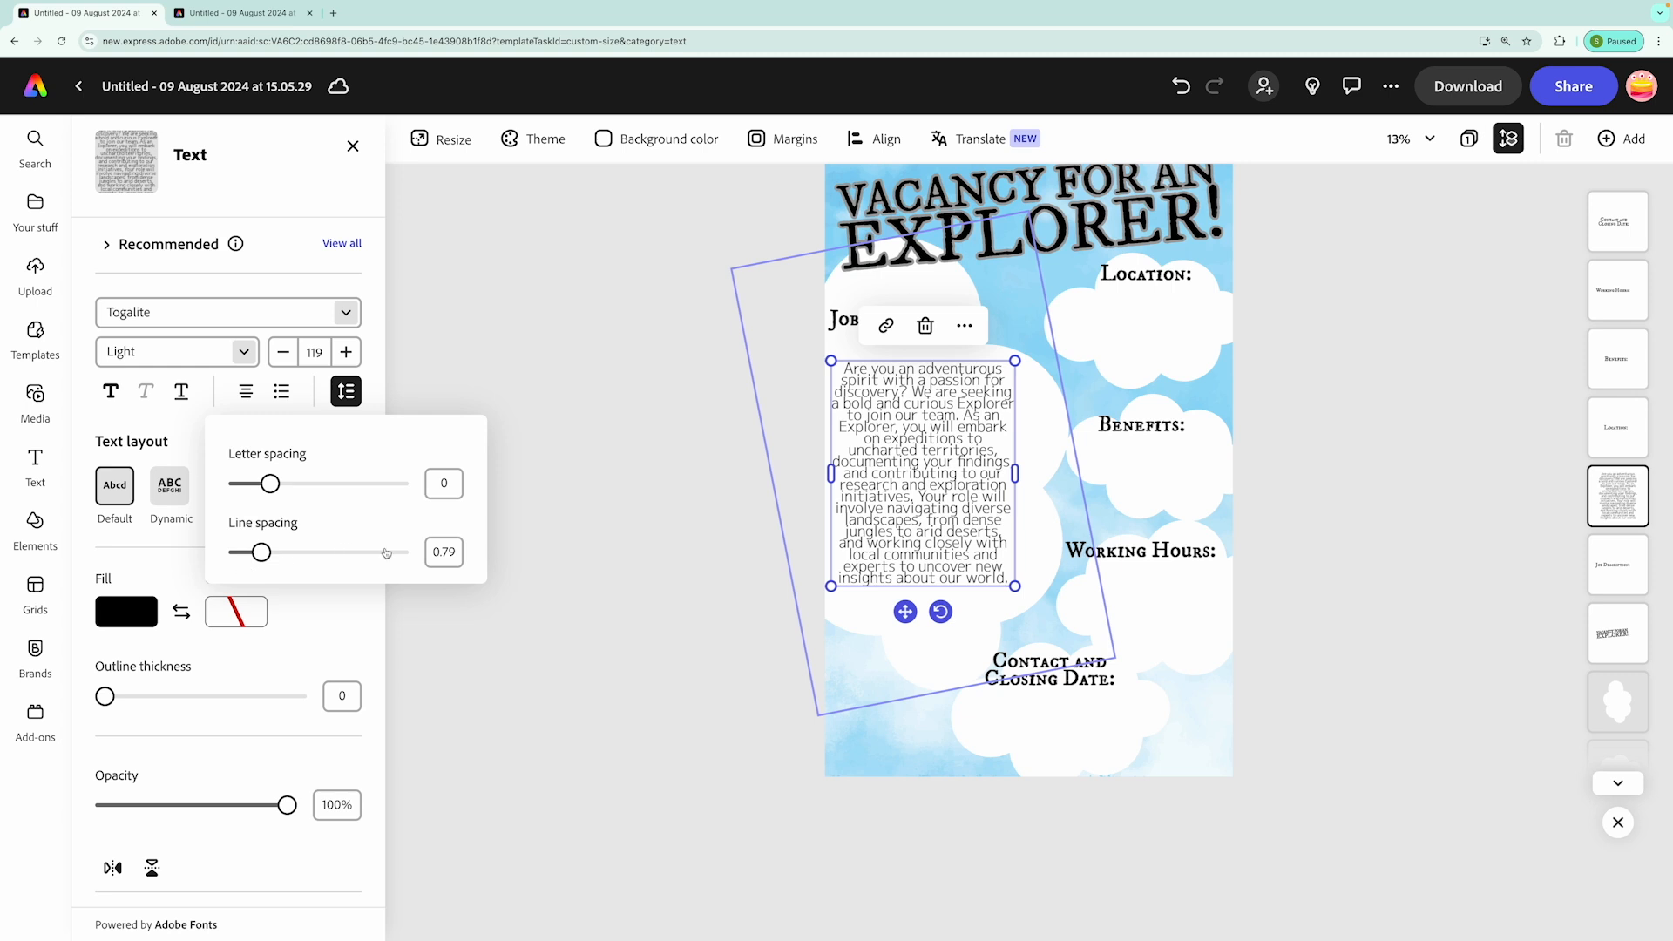
{"action": "left_click_drag", "start_coordinate": [261, 556], "coordinate": [276, 556]}
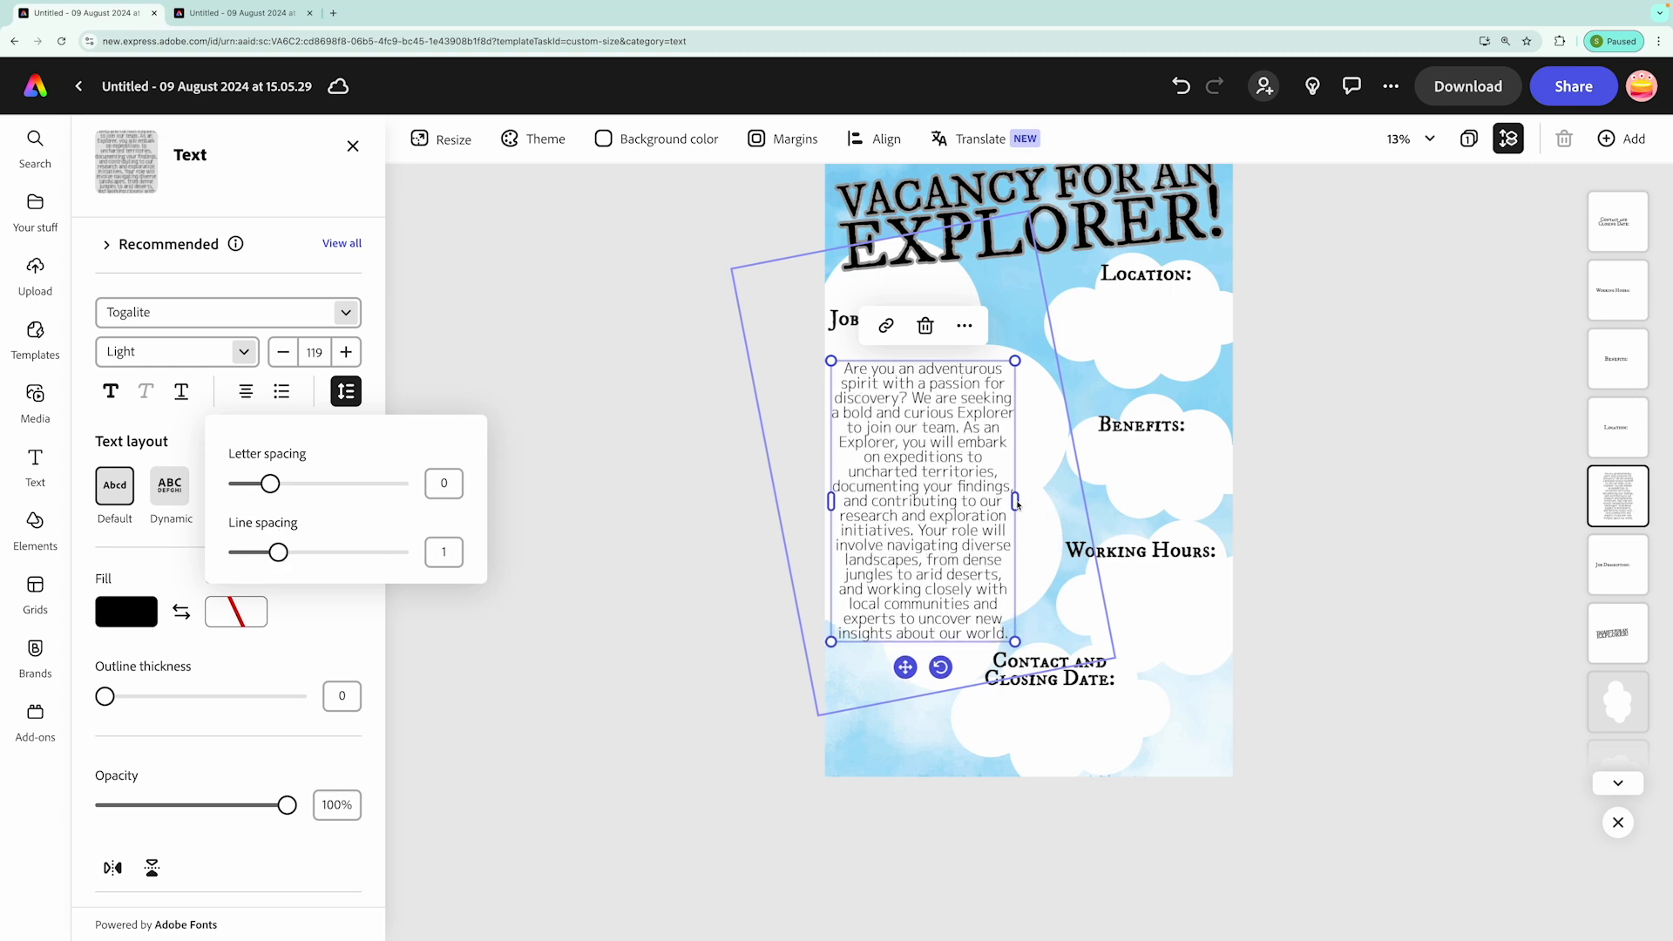
{"action": "left_click_drag", "start_coordinate": [1017, 505], "coordinate": [1057, 502]}
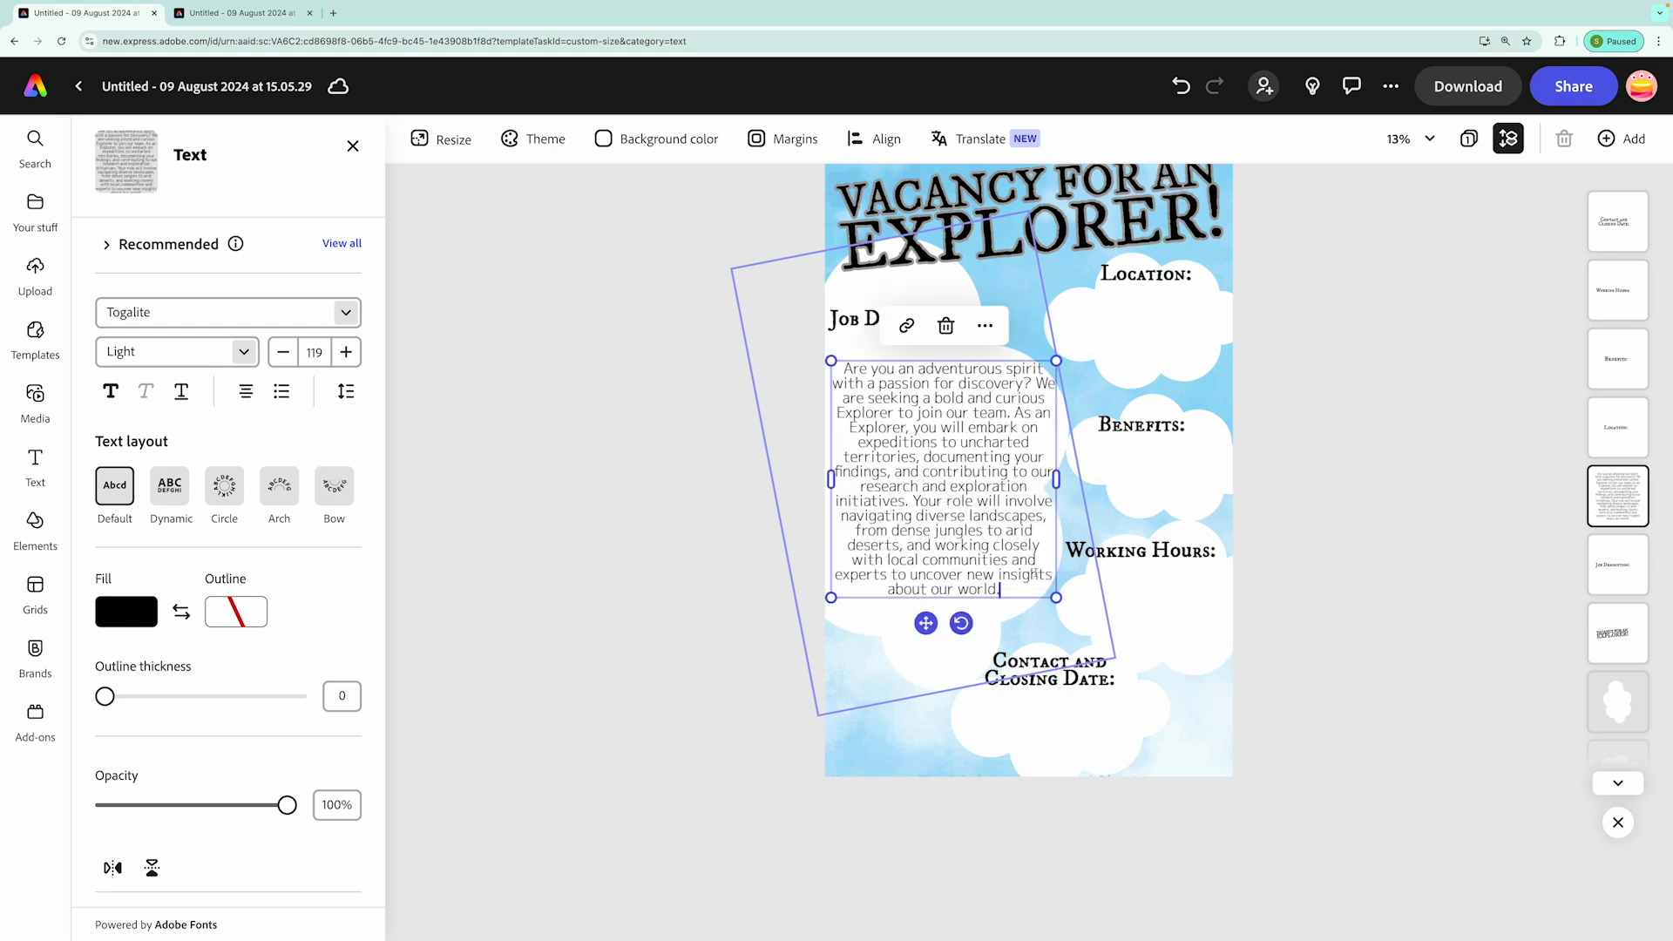
{"action": "left_click_drag", "start_coordinate": [1056, 598], "coordinate": [1036, 577]}
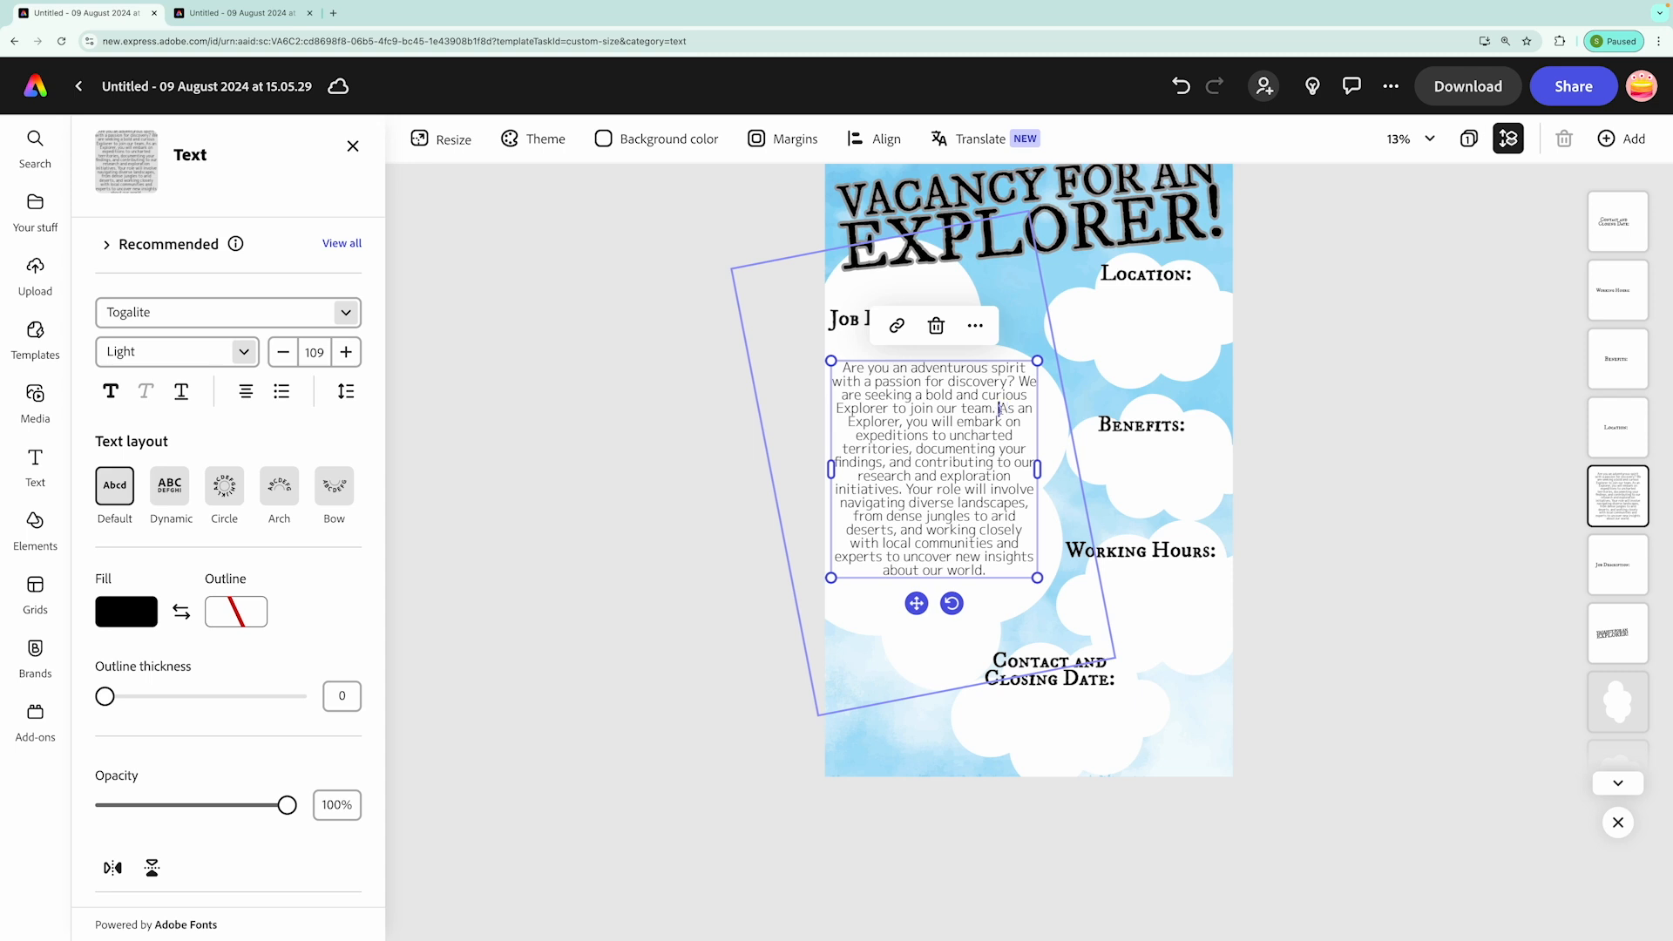
Split the job description into three spaced paragraphs, breaking before "As an Explorer" and "Your role will involve", and deselect the text
{"action": "key", "text": "Return"}
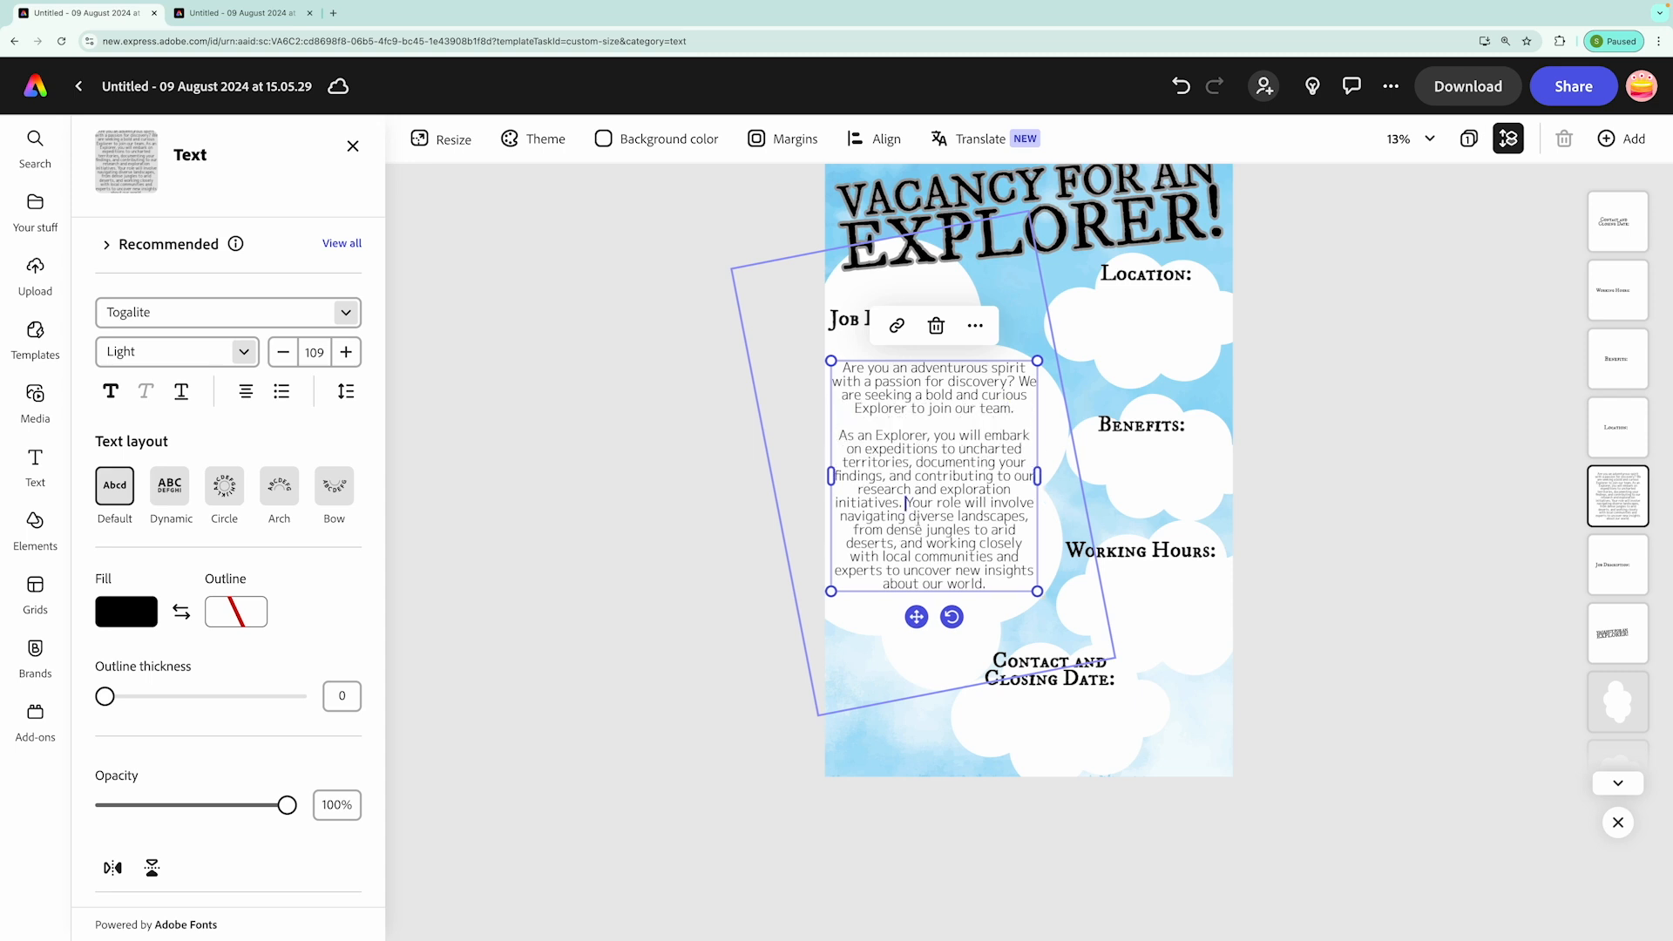
{"action": "key", "text": "Return"}
{"action": "key", "text": "Return"}
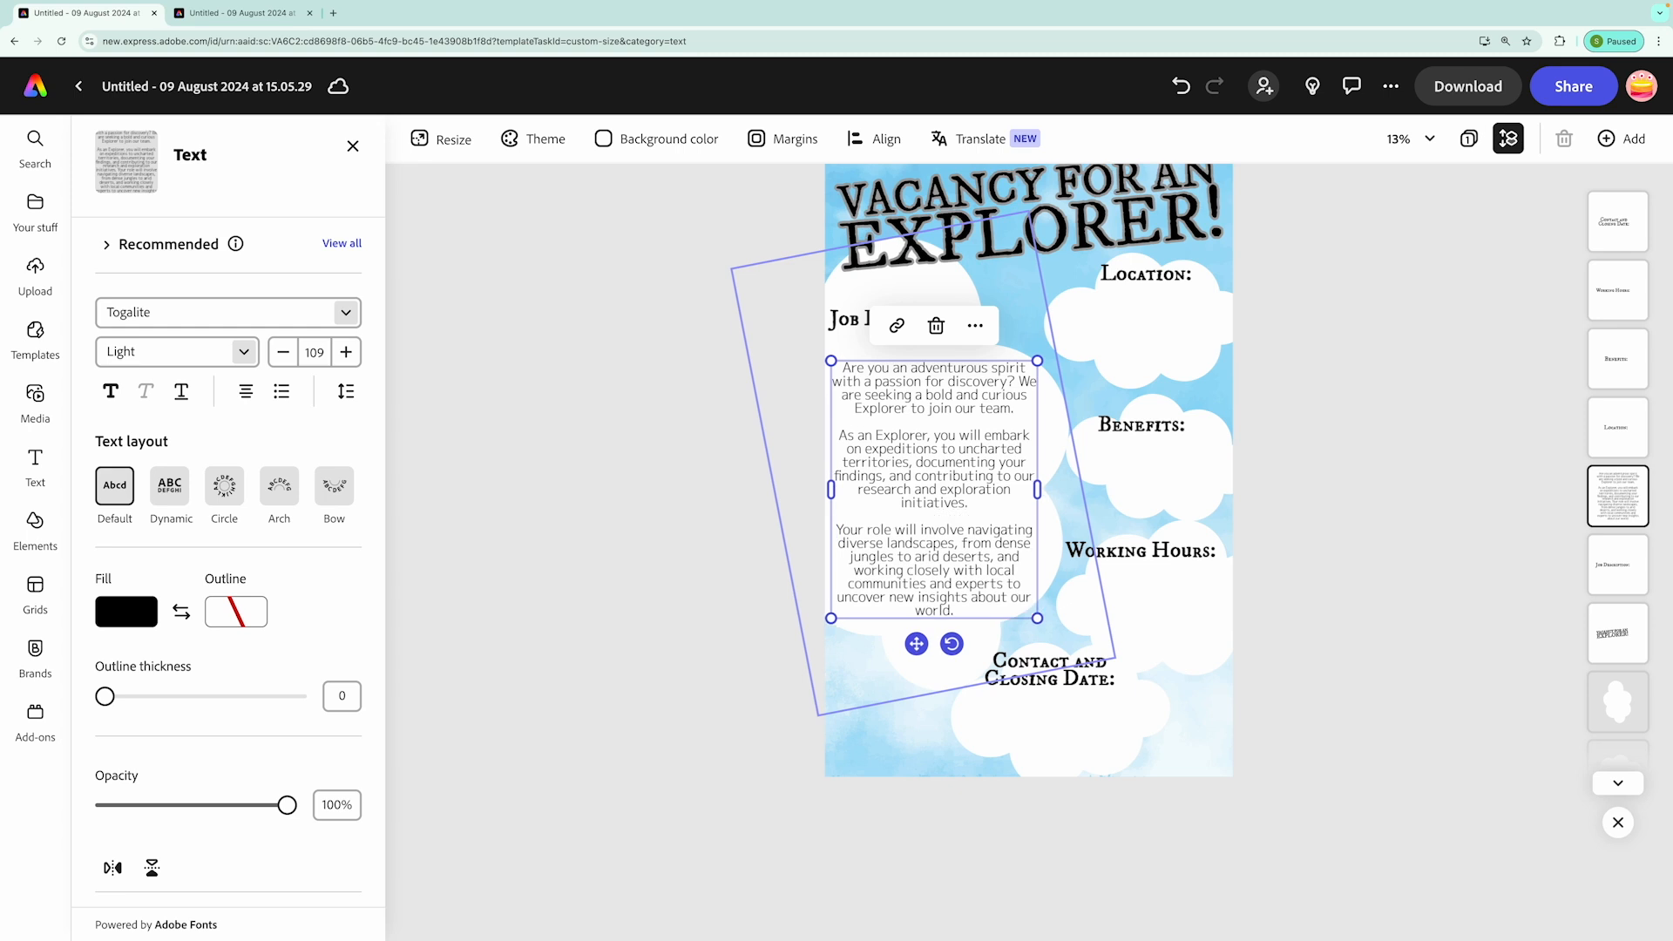
{"action": "left_click", "coordinate": [682, 486]}
{"action": "left_click", "coordinate": [837, 562]}
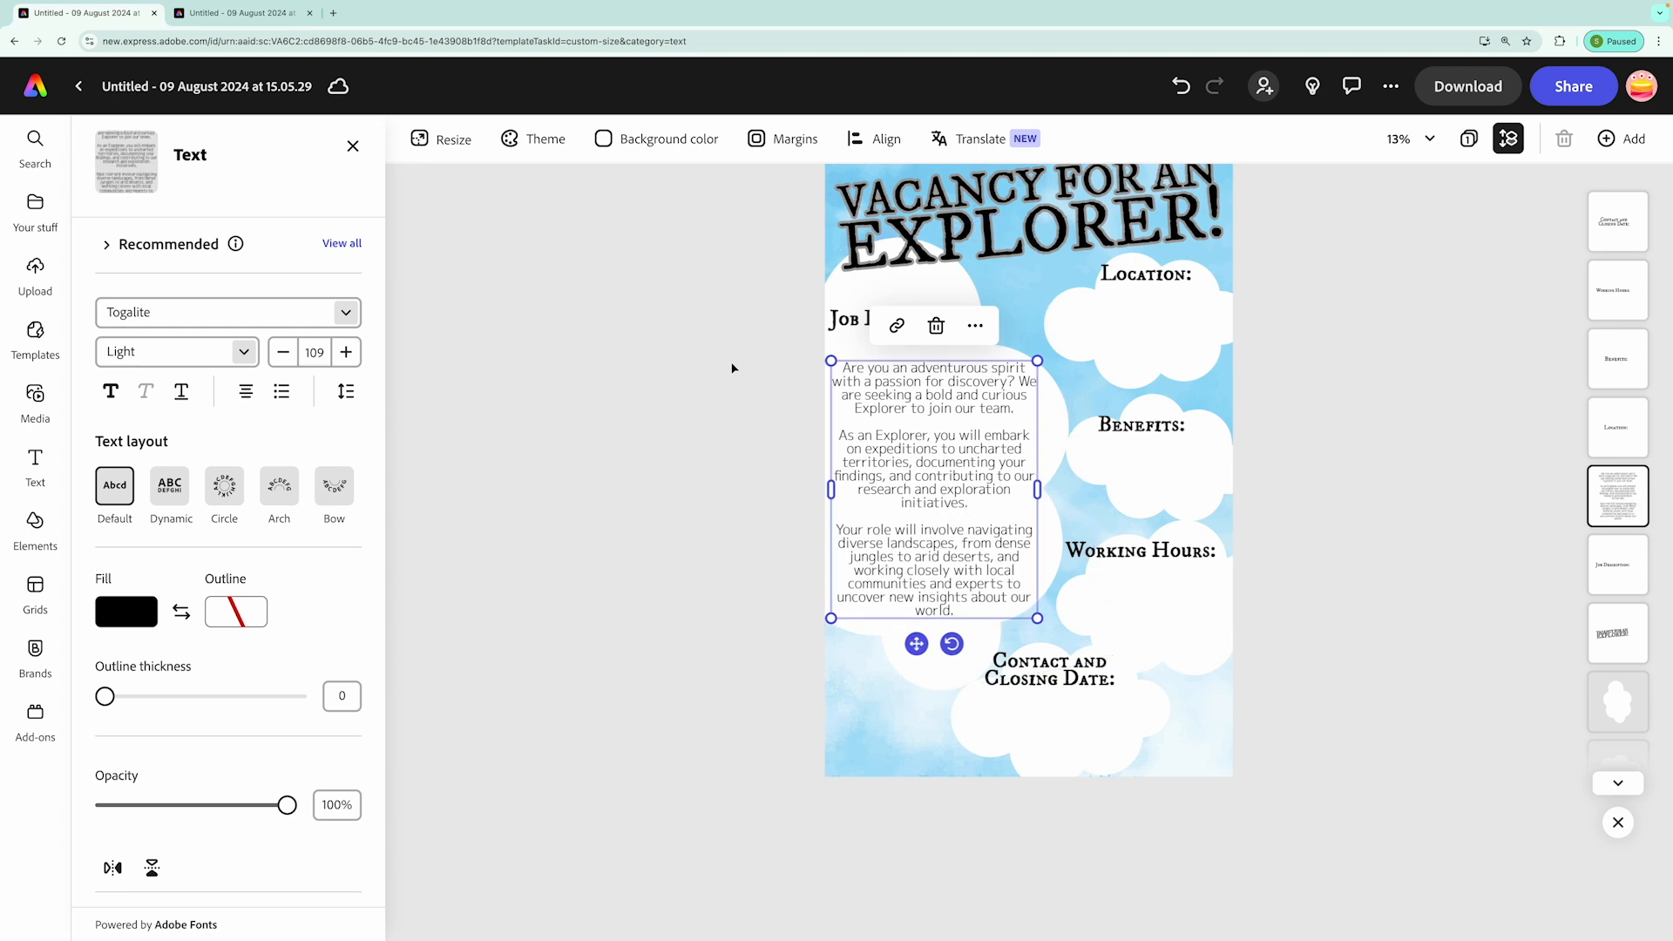
{"action": "left_click", "coordinate": [1458, 405]}
{"action": "scroll", "coordinate": [1220, 436], "scroll_direction": "up", "scroll_amount": 1}
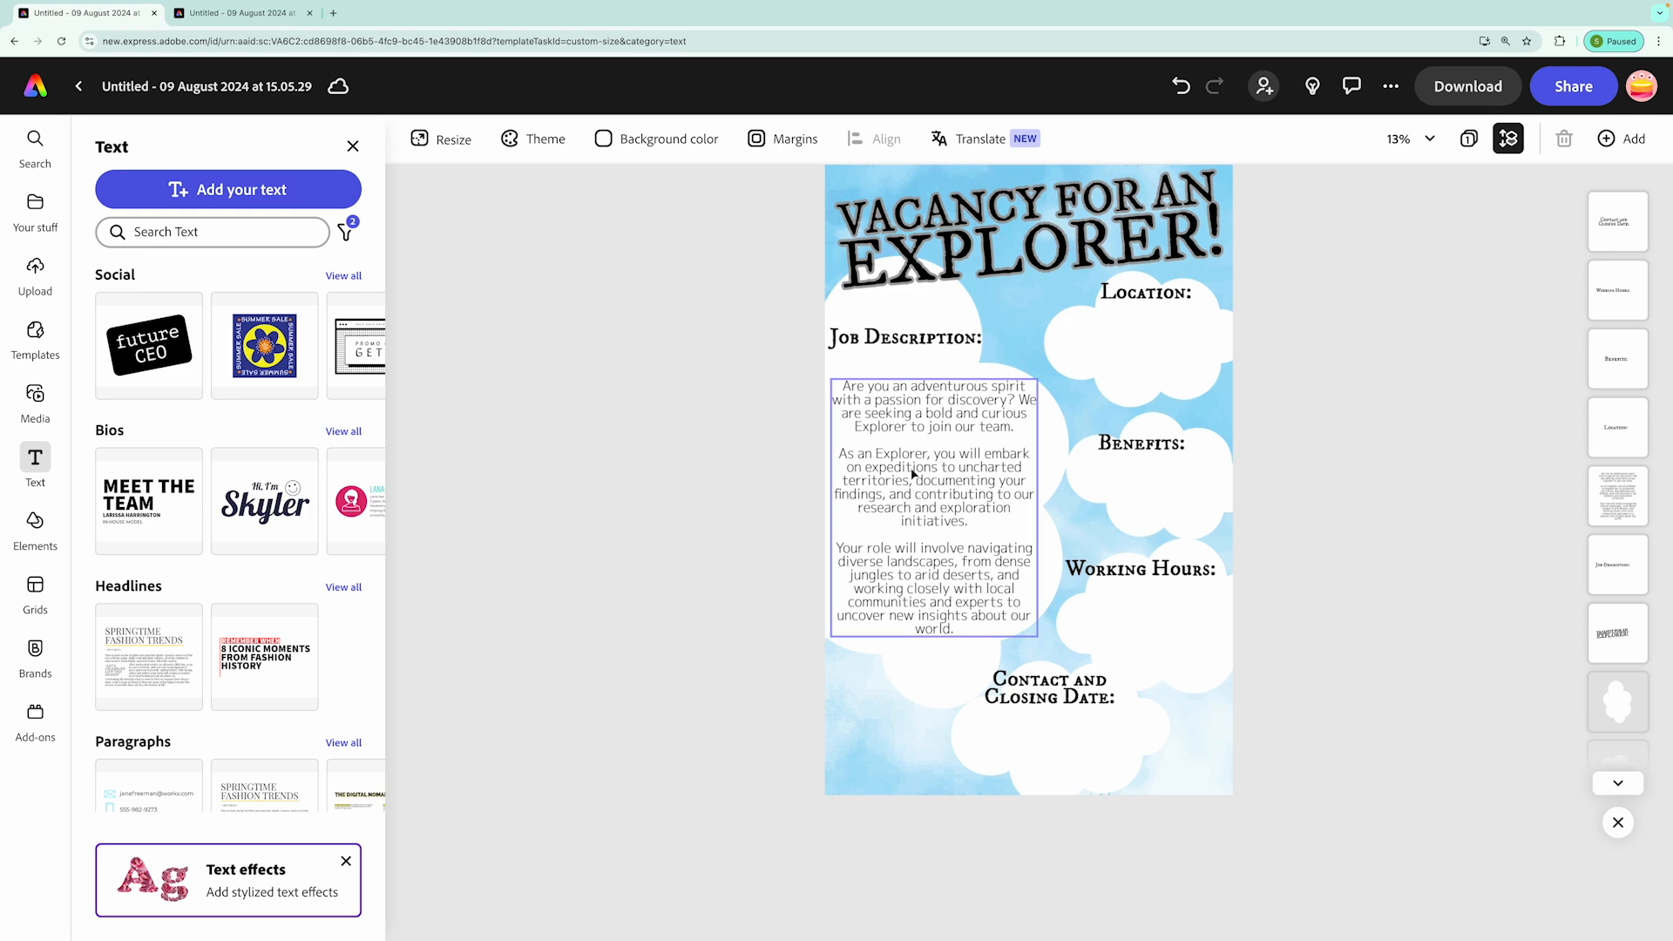
Narrow the job description text box and move it up slightly, then duplicate it and move the copy onto the Location cloud
{"action": "left_click", "coordinate": [919, 475]}
{"action": "mouse_move", "coordinate": [1028, 497]}
{"action": "left_mouse_down"}
{"action": "mouse_move", "coordinate": [956, 468]}
{"action": "mouse_move", "coordinate": [1029, 501]}
{"action": "left_mouse_up"}
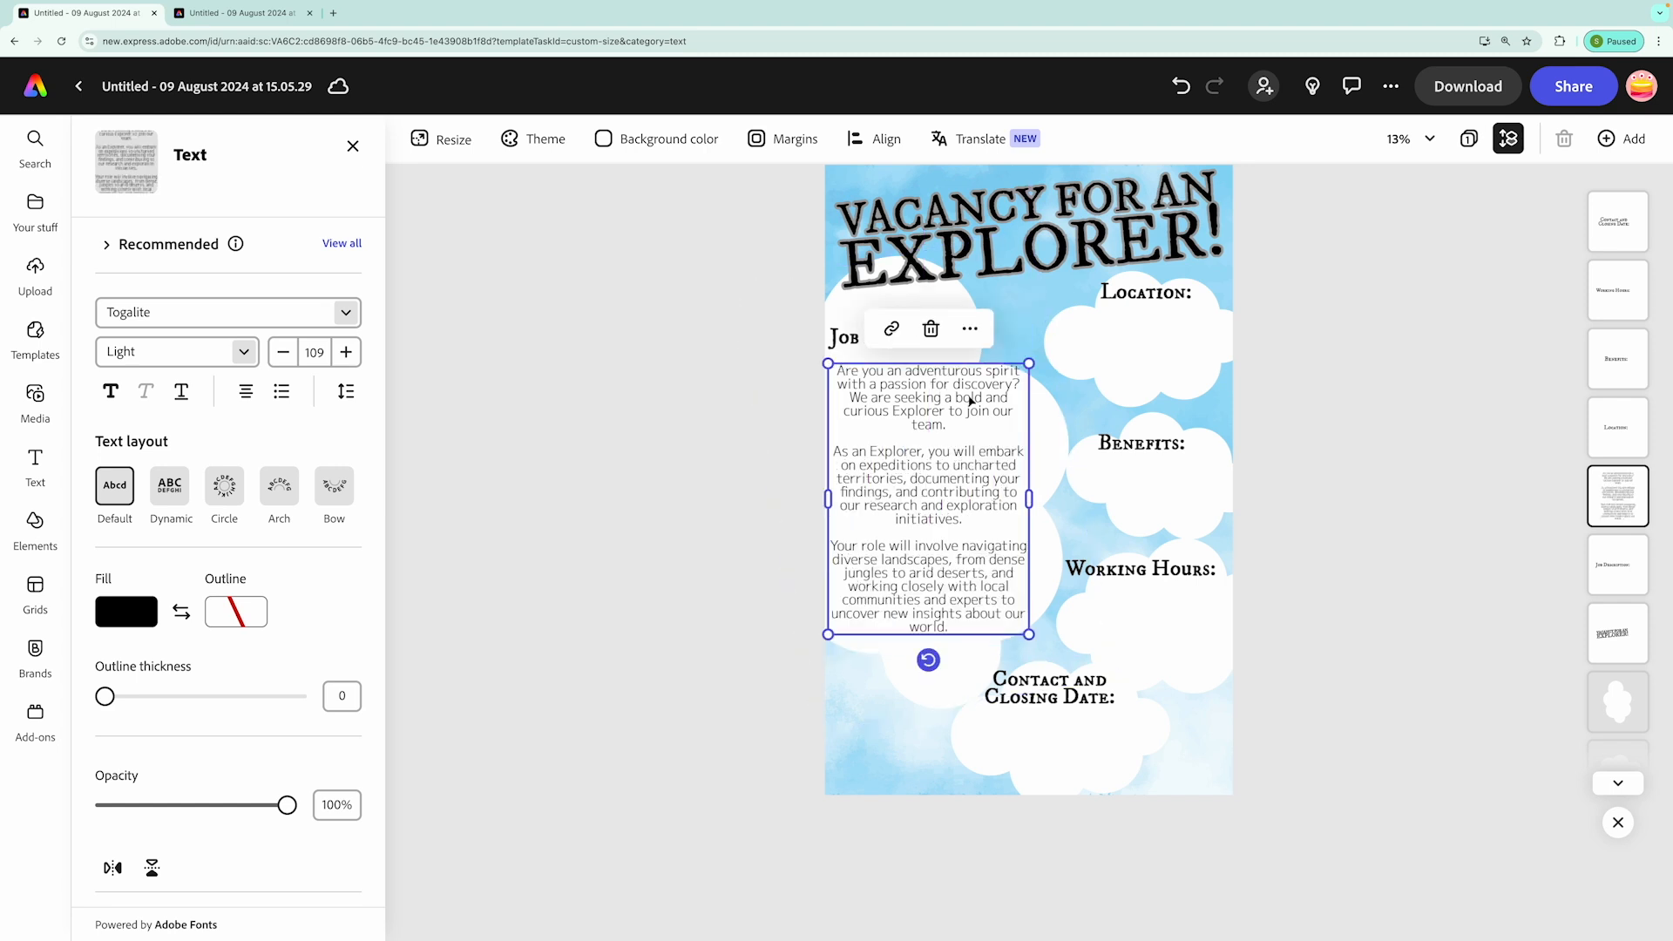
{"action": "left_click", "coordinate": [973, 328]}
{"action": "left_click", "coordinate": [1028, 436]}
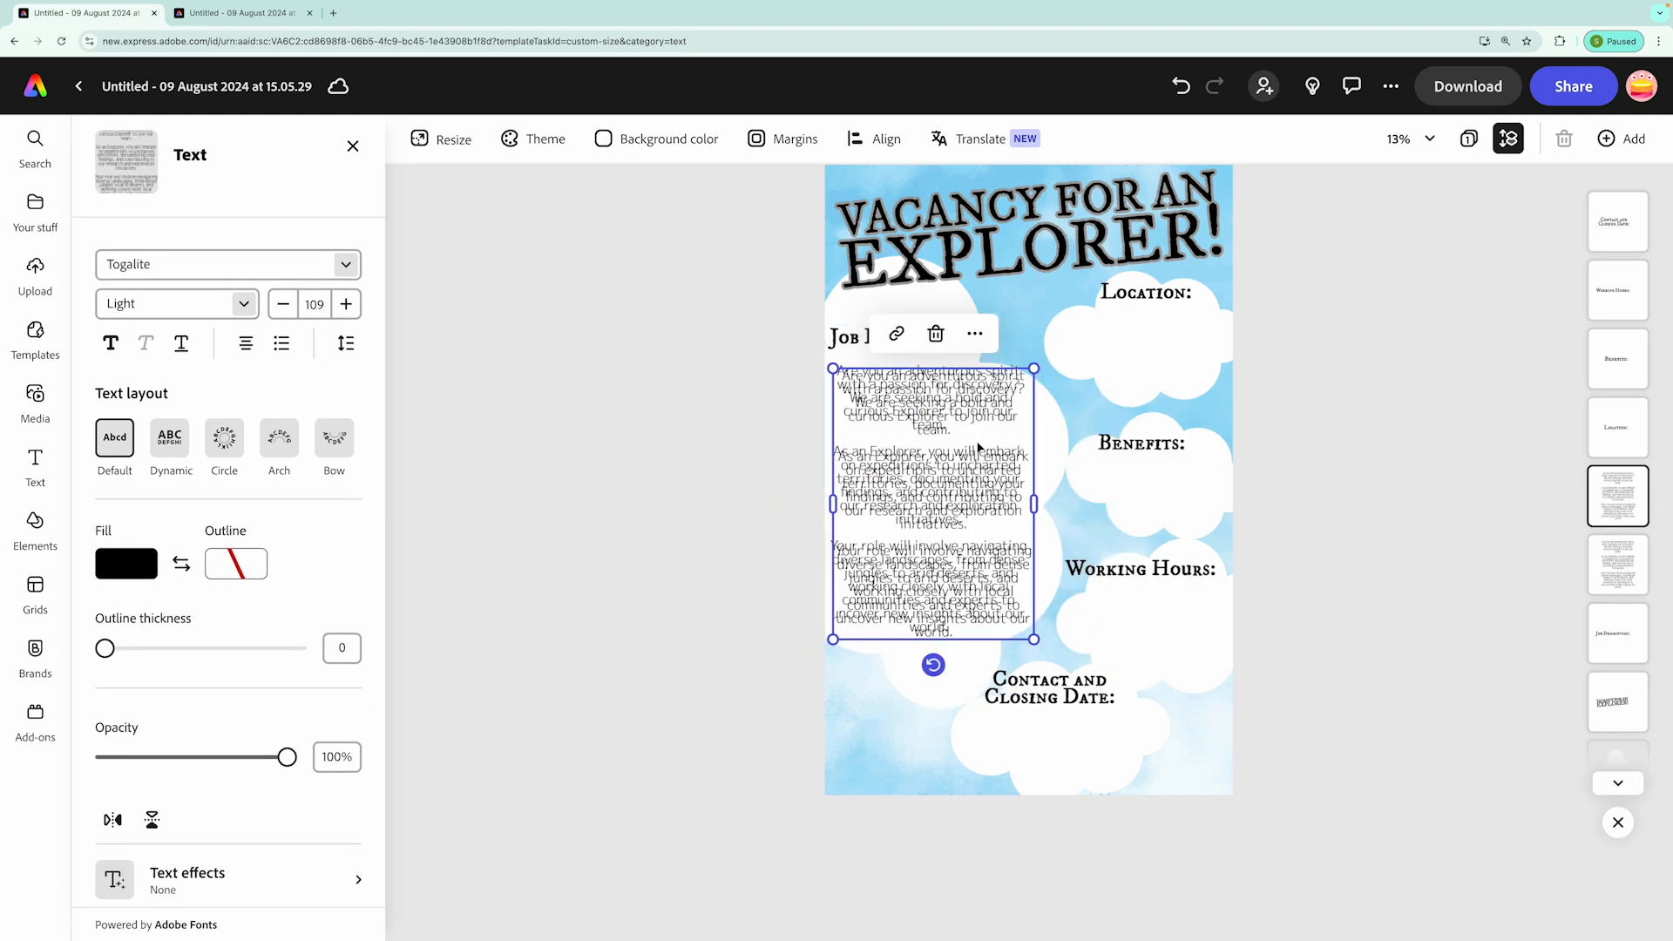
{"action": "left_click_drag", "start_coordinate": [1028, 432], "coordinate": [1192, 388]}
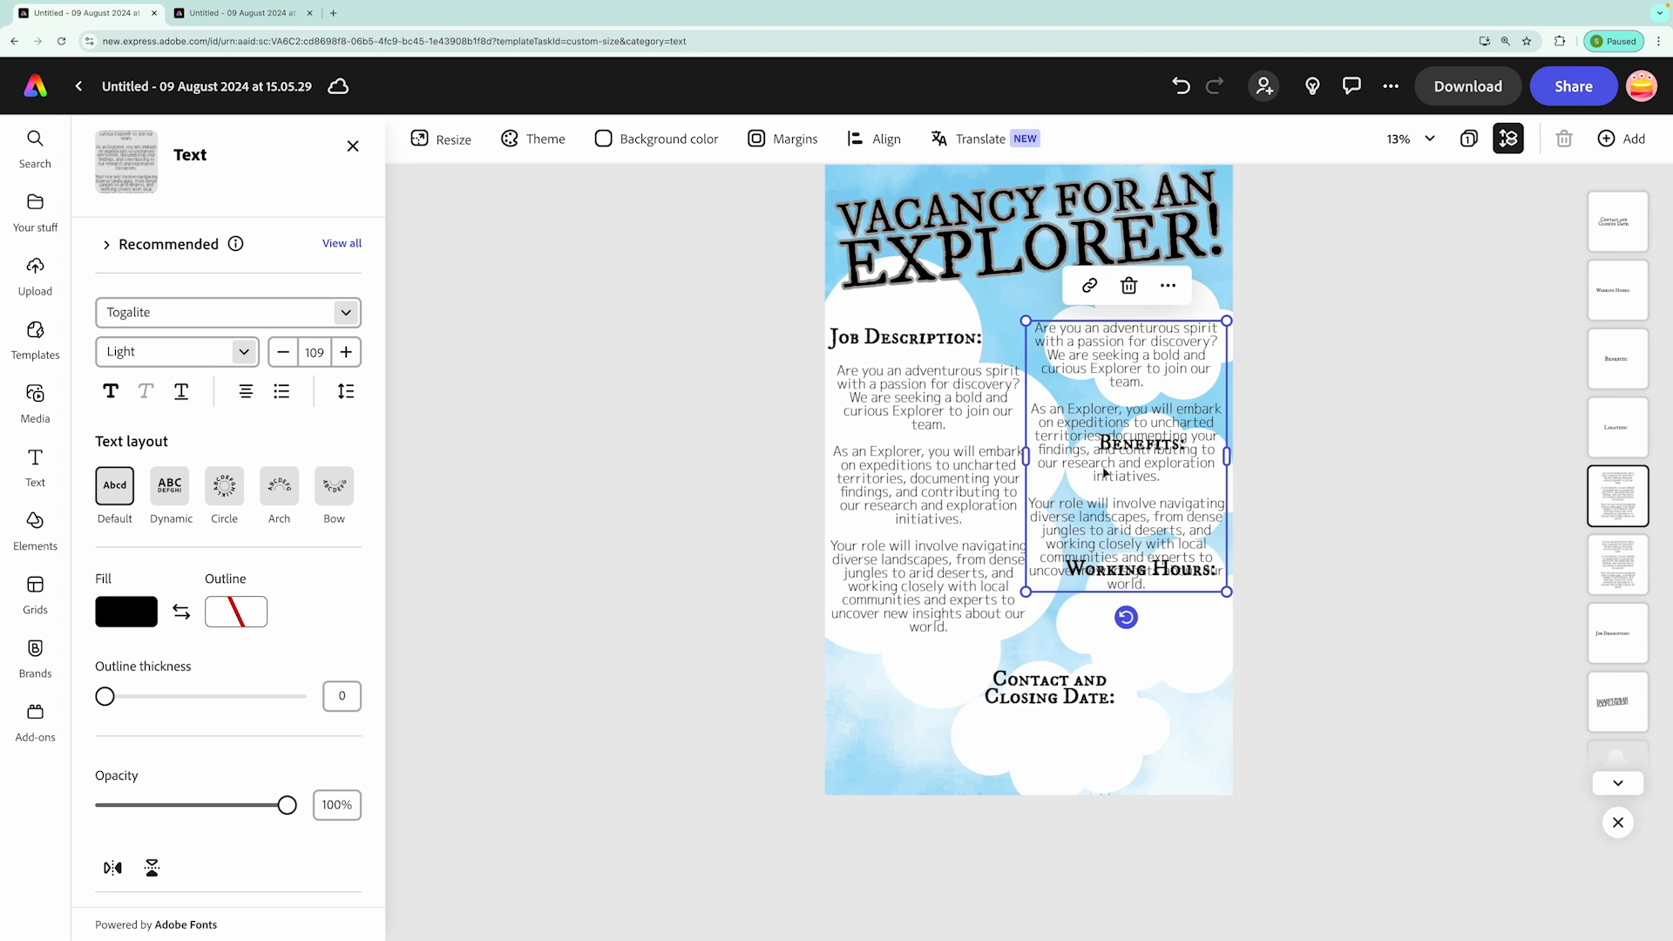
Replace the duplicated text on the Location cloud with the Location paragraph copied from the document in the other browser tab
{"action": "left_click", "coordinate": [226, 16]}
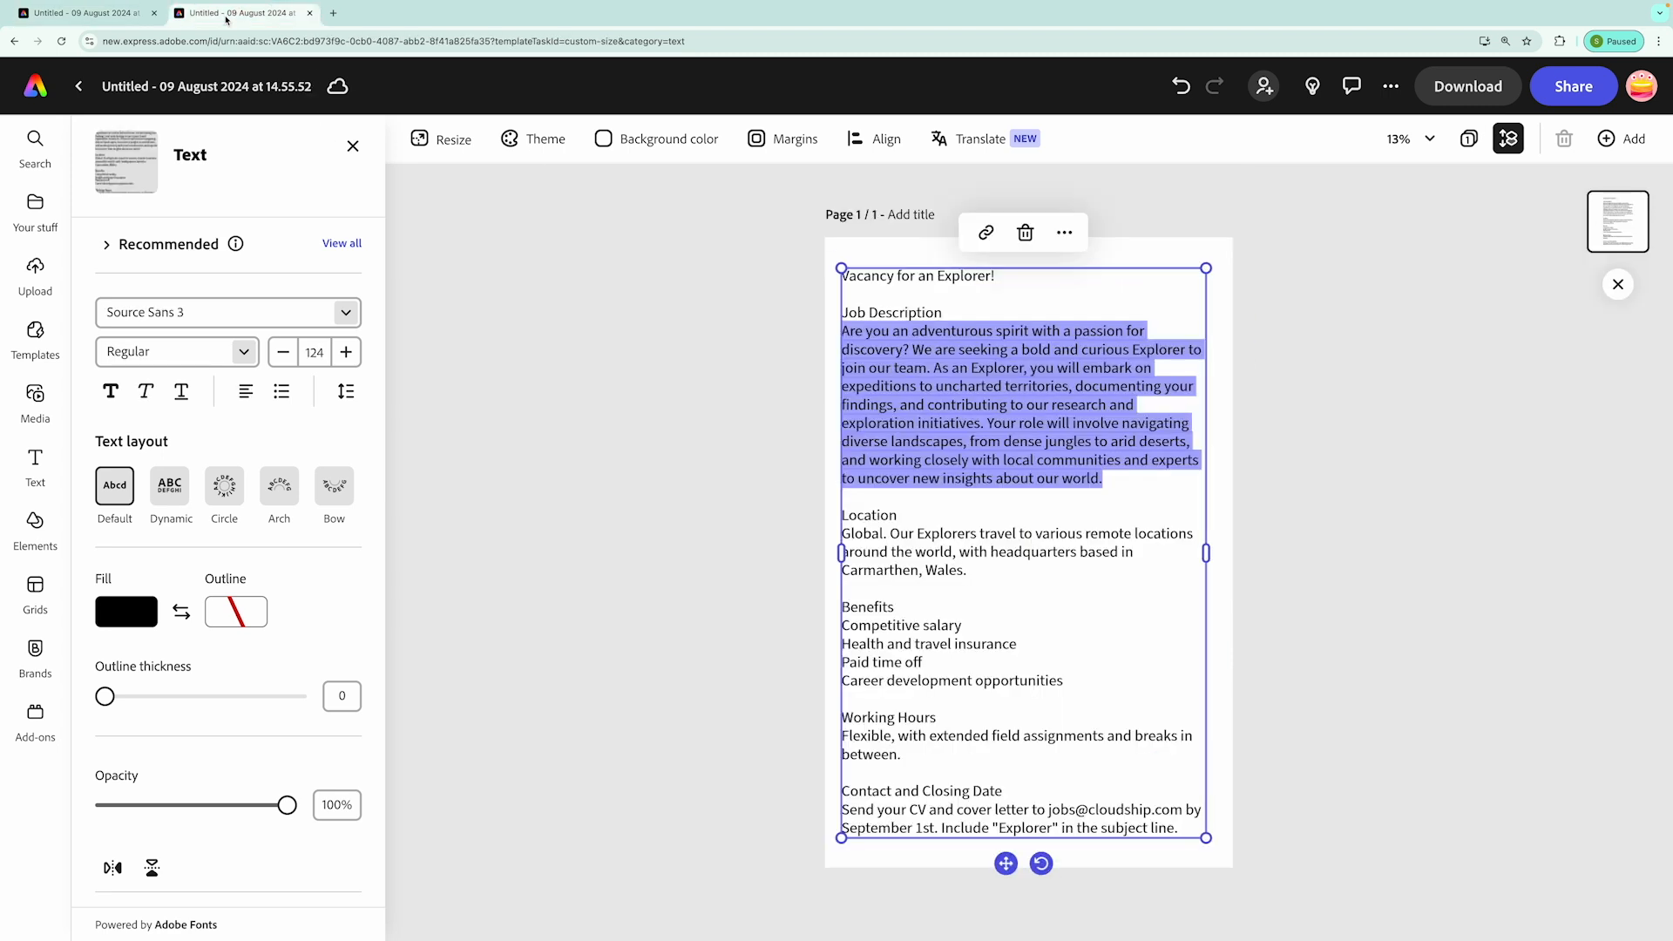
{"action": "left_click", "coordinate": [963, 549]}
{"action": "left_click_drag", "start_coordinate": [967, 571], "coordinate": [837, 539]}
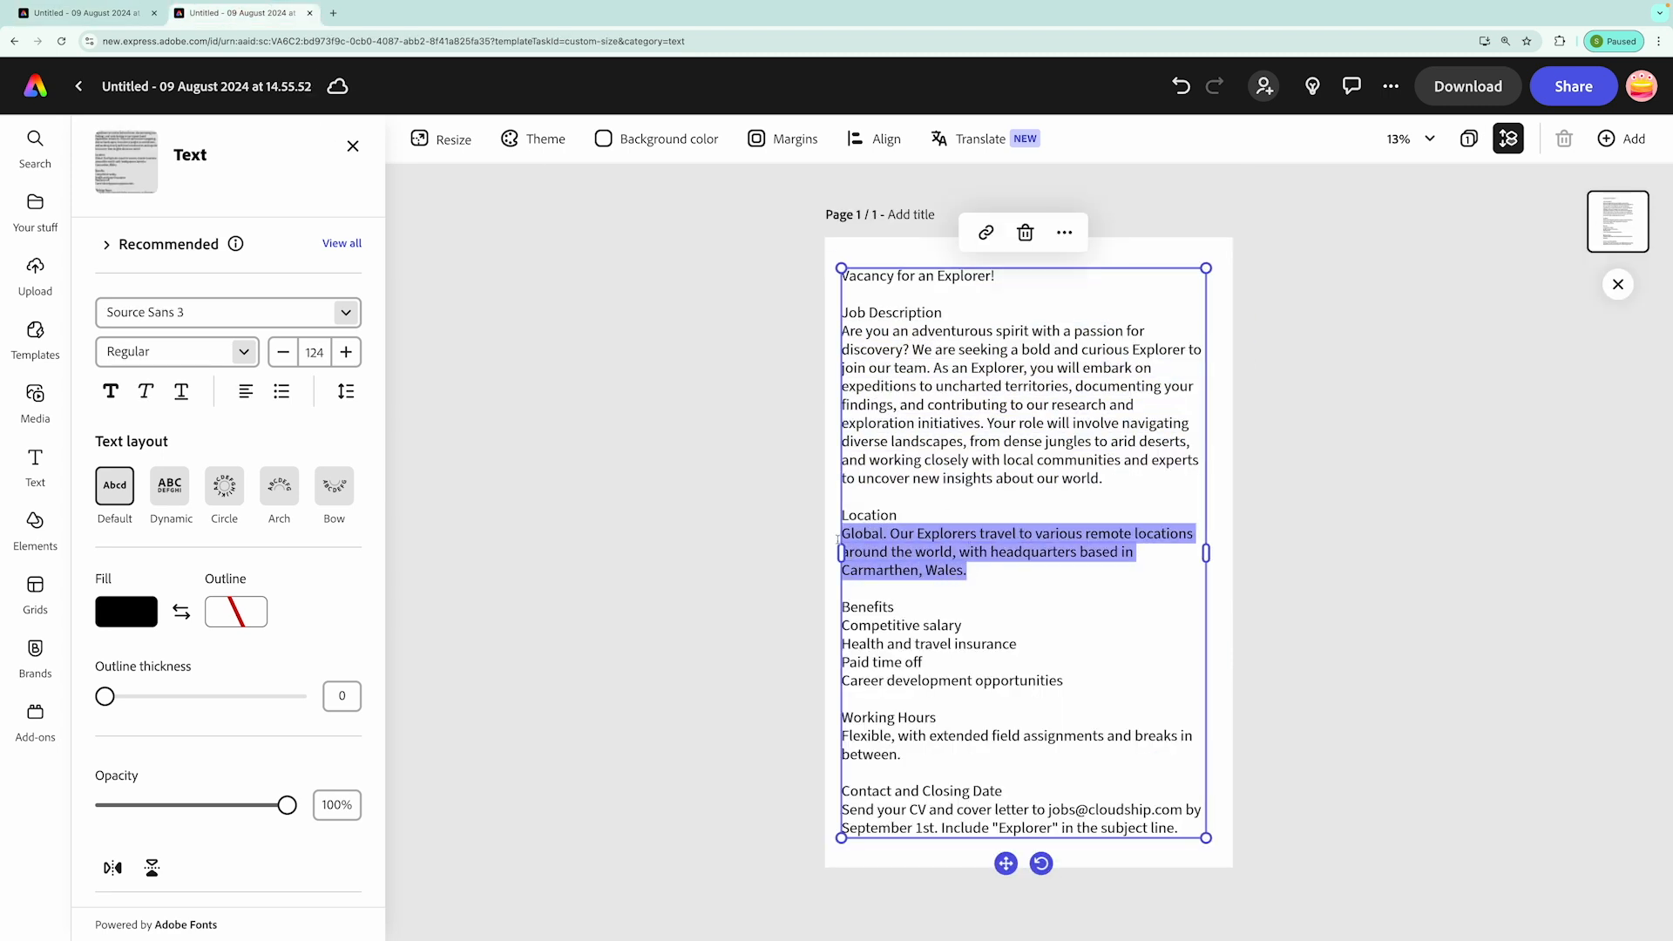
{"action": "left_click", "coordinate": [83, 13]}
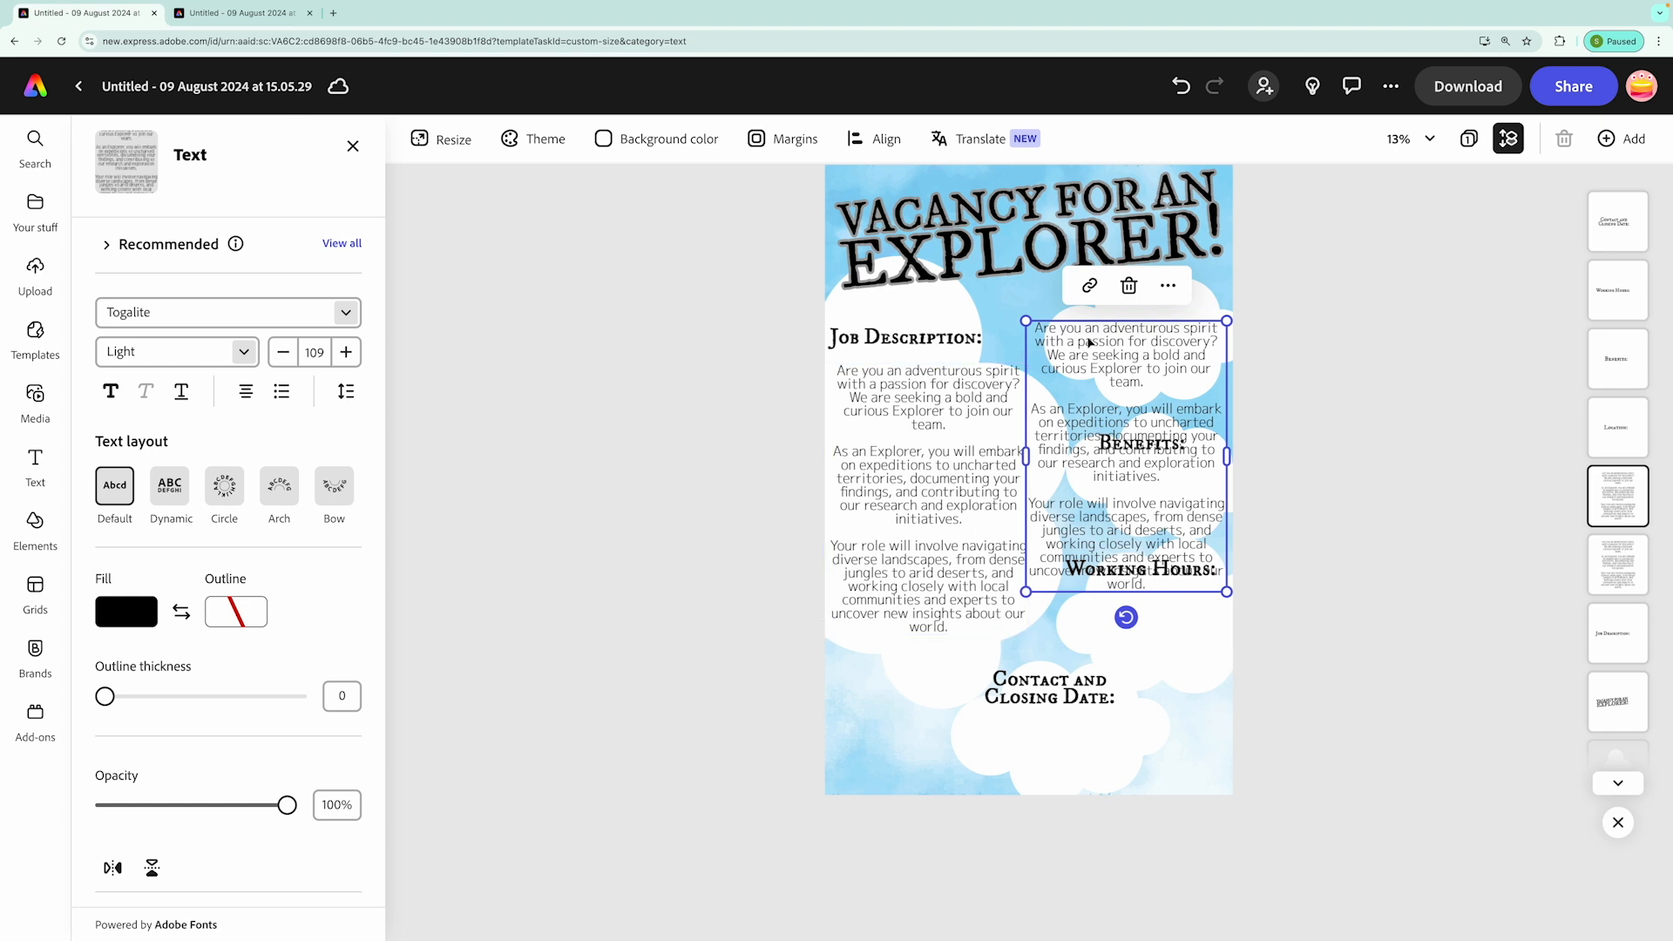
{"action": "key", "text": "ctrl+a"}
{"action": "key", "text": "ctrl+v"}
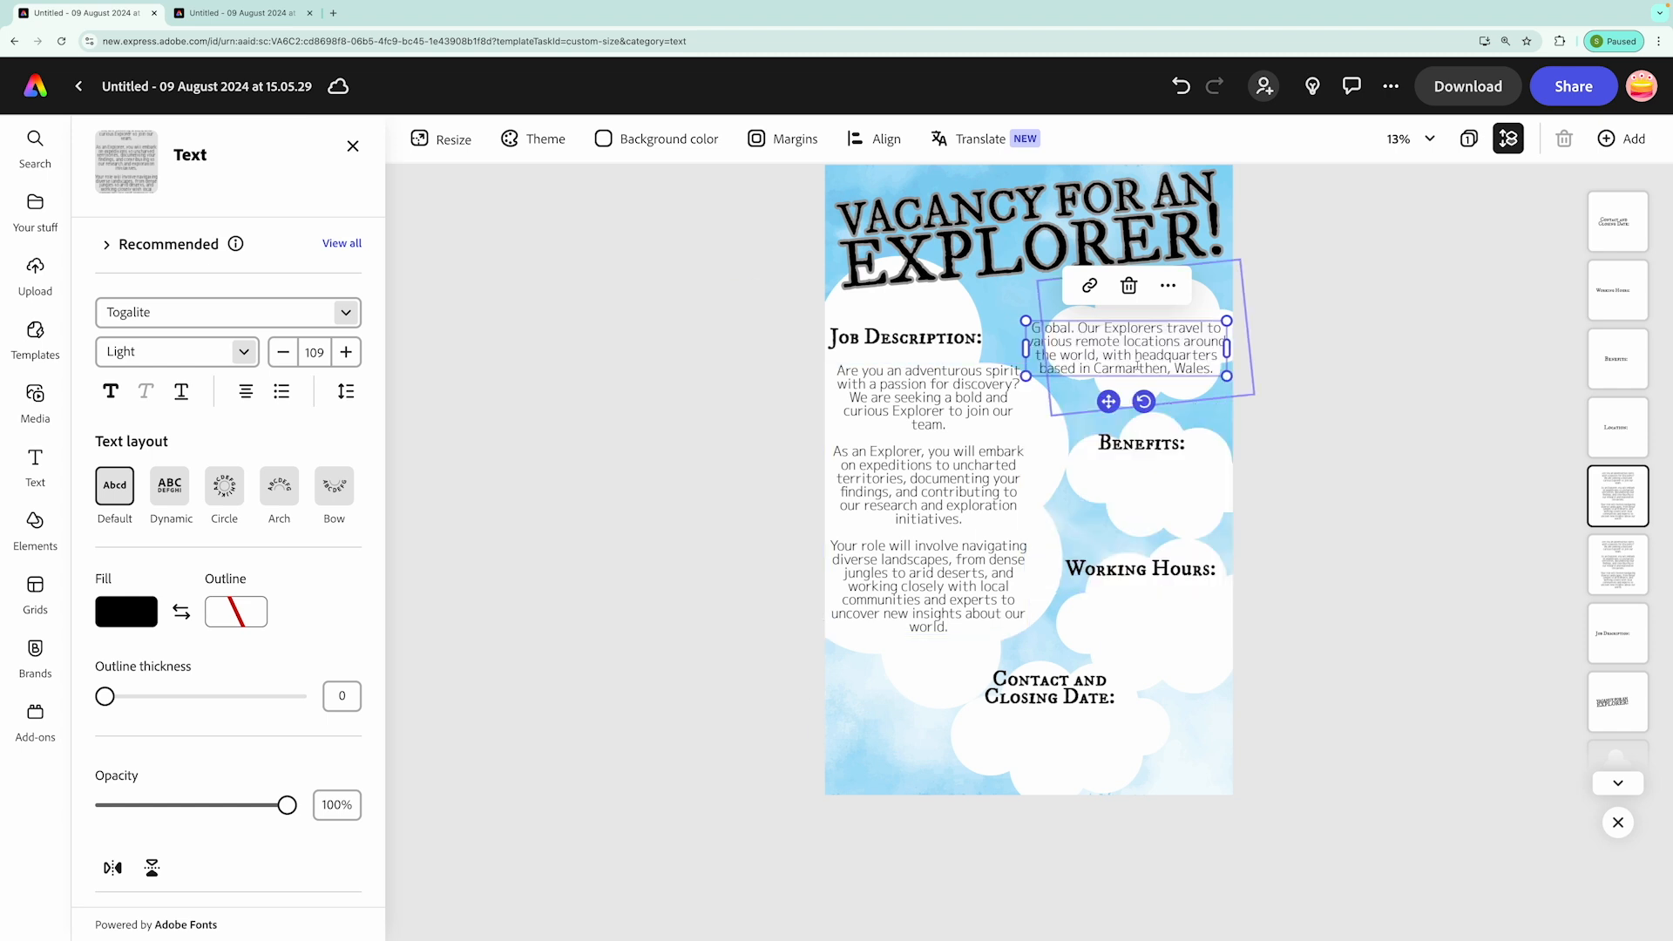
Narrow the location text box to fit inside its cloud and move it up directly beneath the Location heading
{"action": "left_click", "coordinate": [1021, 338]}
{"action": "left_click", "coordinate": [1341, 370]}
{"action": "left_click", "coordinate": [1188, 369]}
{"action": "left_click_drag", "start_coordinate": [1023, 347], "coordinate": [1042, 348]}
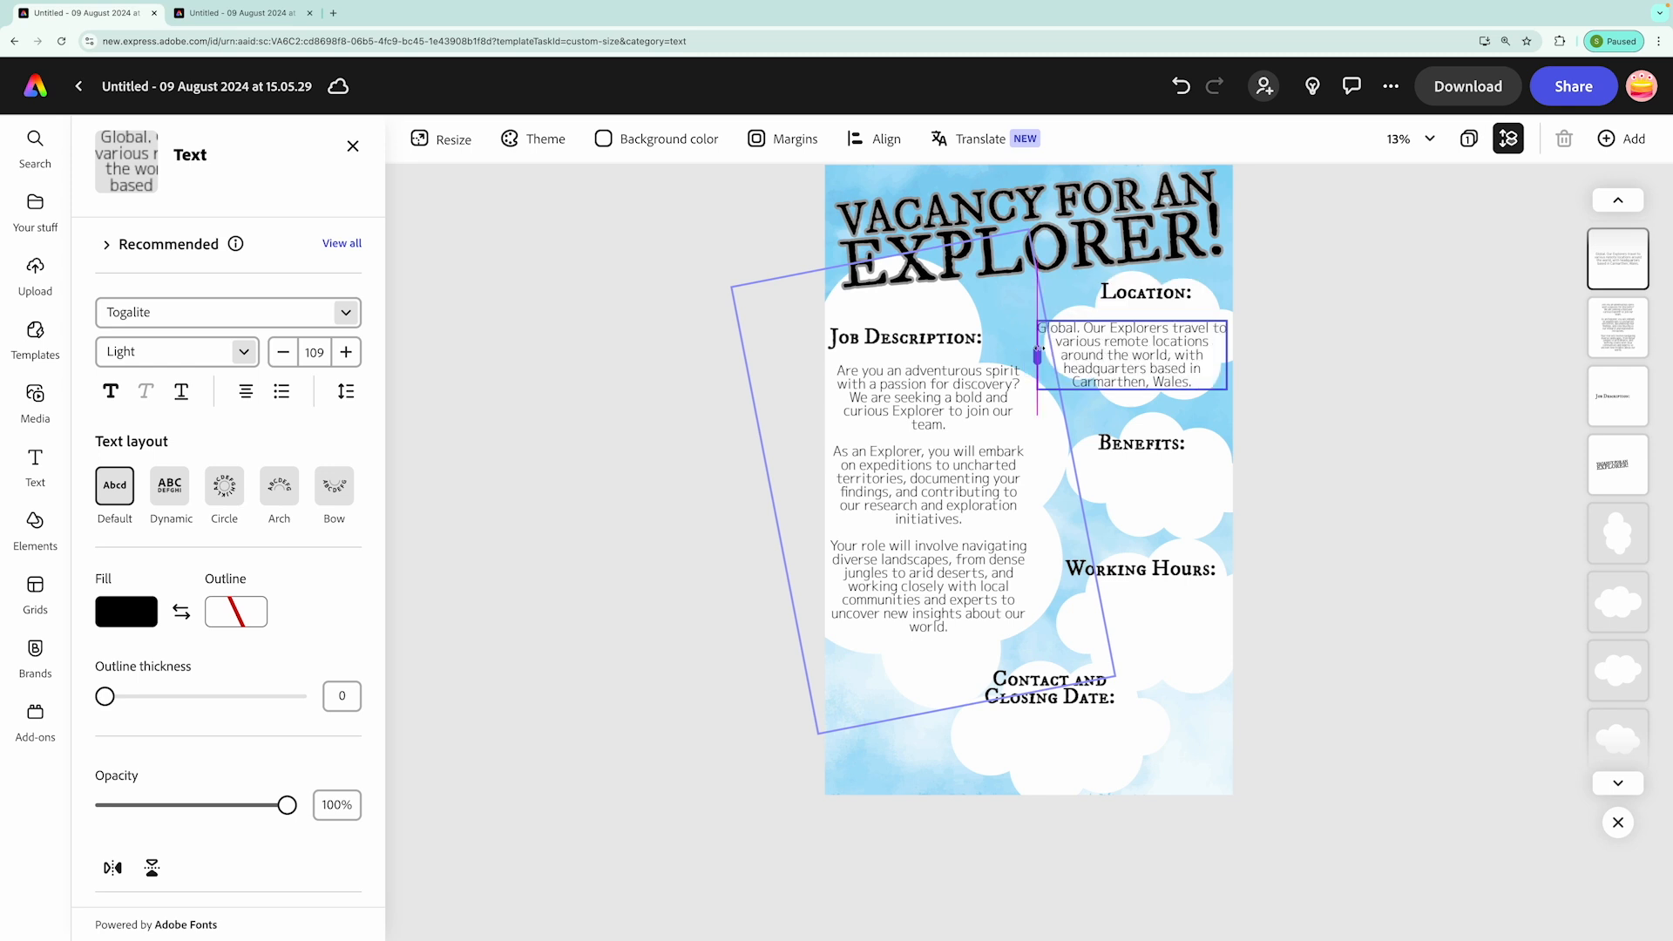
{"action": "left_click_drag", "start_coordinate": [1136, 328], "coordinate": [1134, 319]}
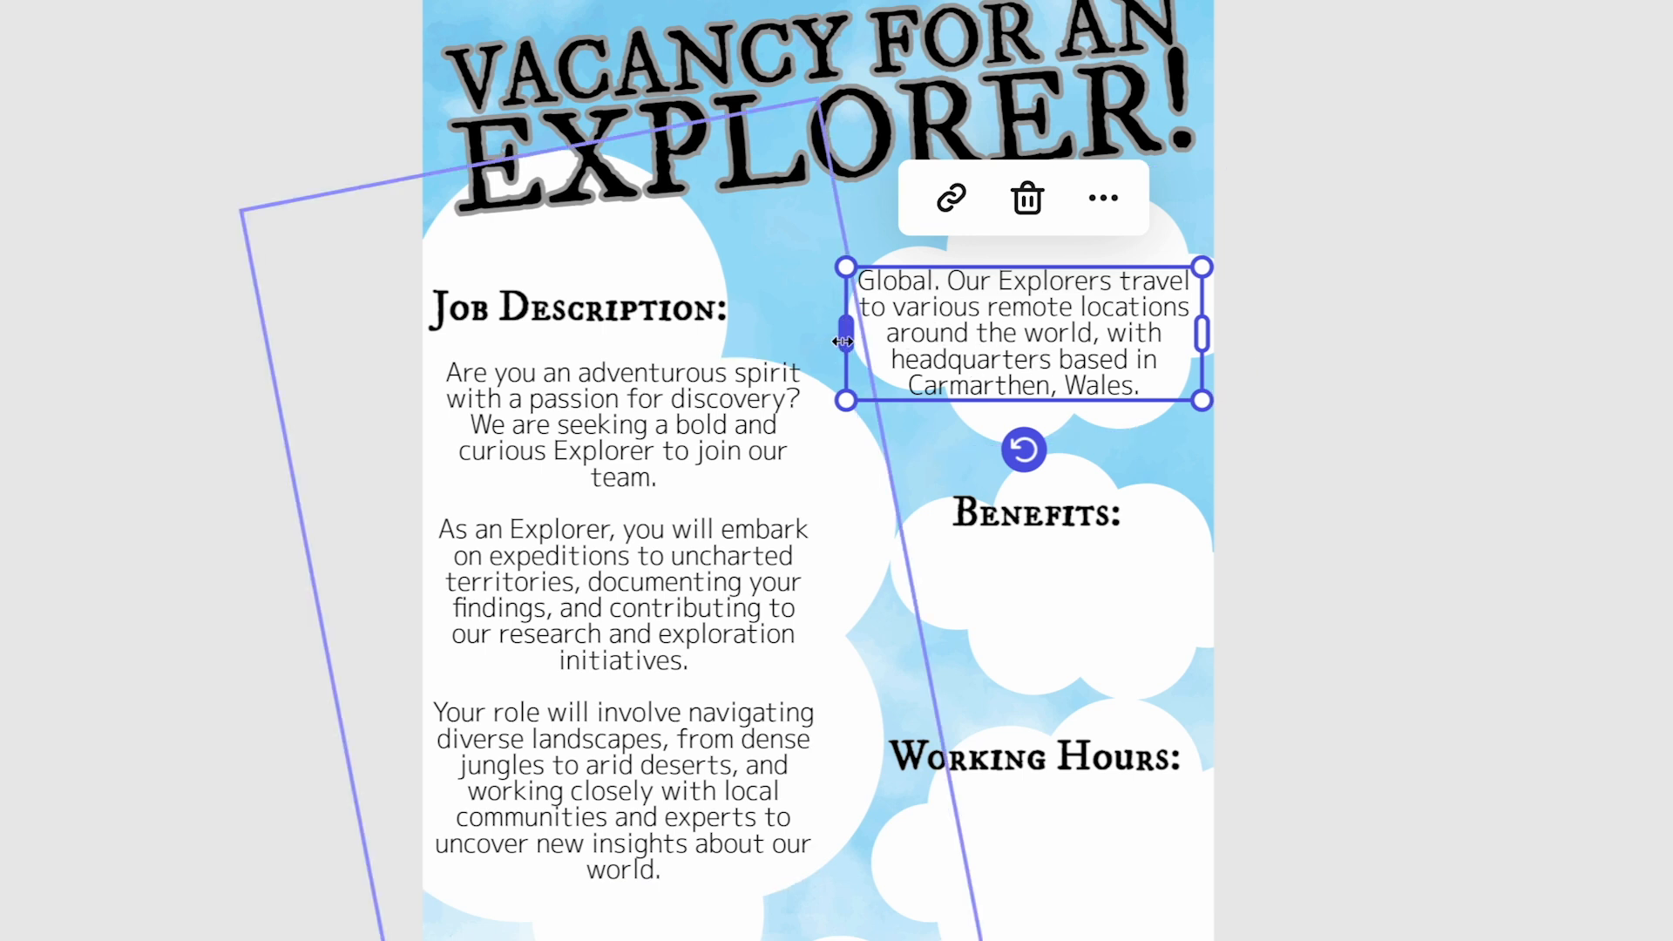
{"action": "left_click_drag", "start_coordinate": [842, 341], "coordinate": [879, 342]}
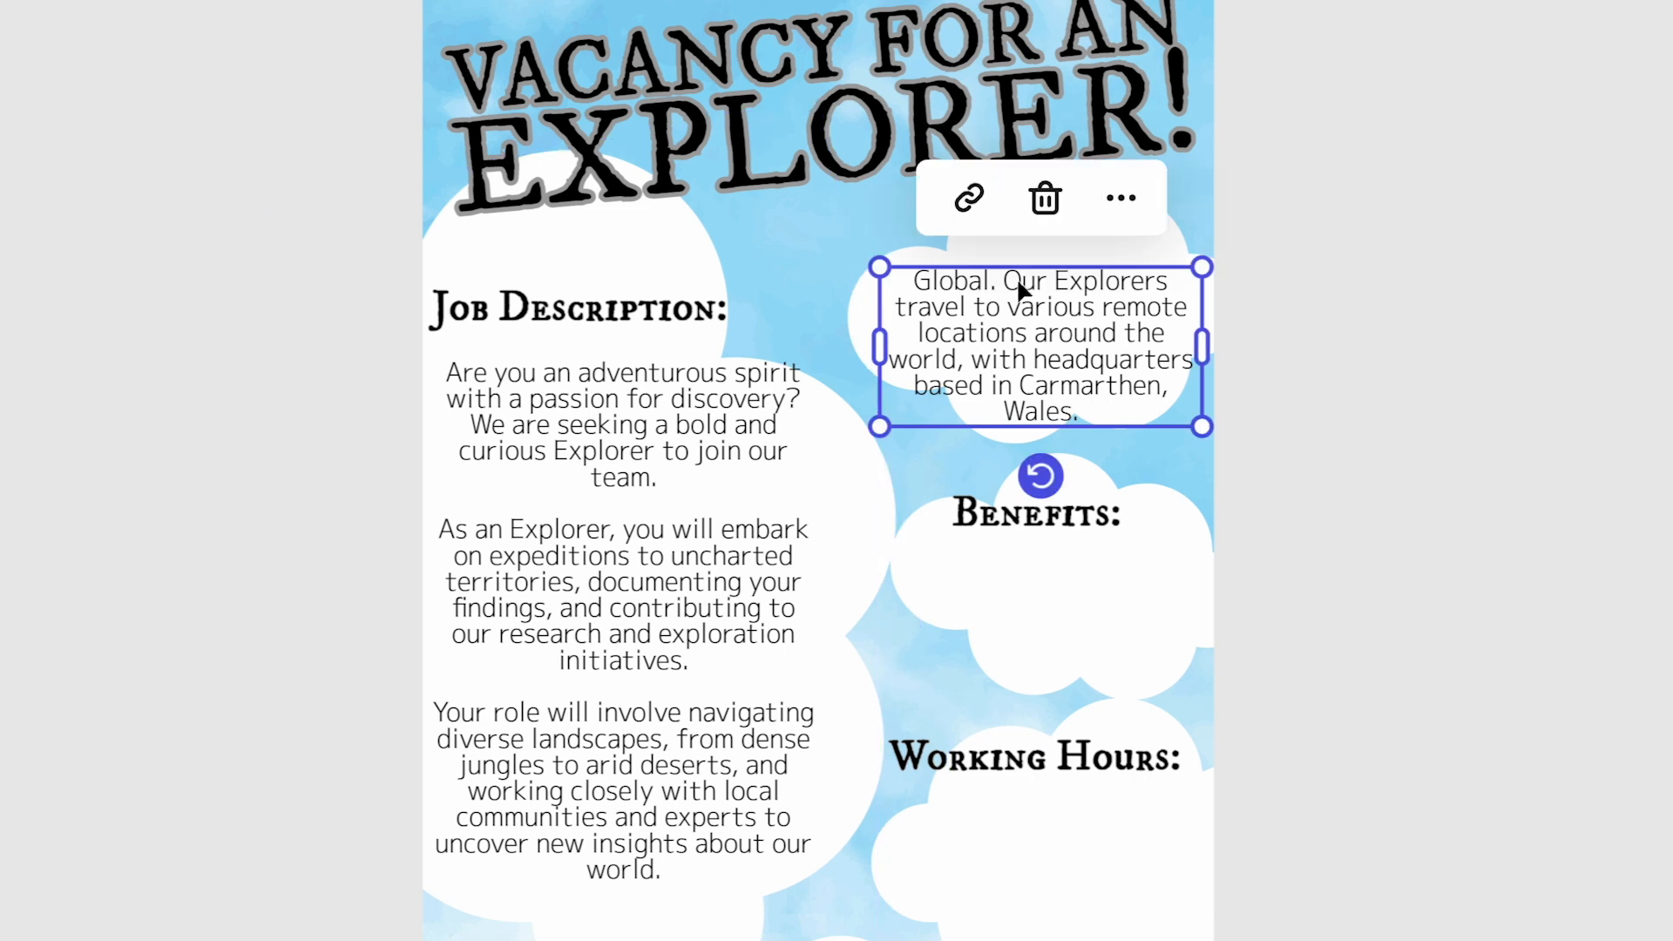
{"action": "mouse_move", "coordinate": [1026, 279]}
{"action": "left_mouse_down"}
{"action": "mouse_move", "coordinate": [998, 265]}
{"action": "mouse_move", "coordinate": [1018, 265]}
{"action": "left_mouse_up"}
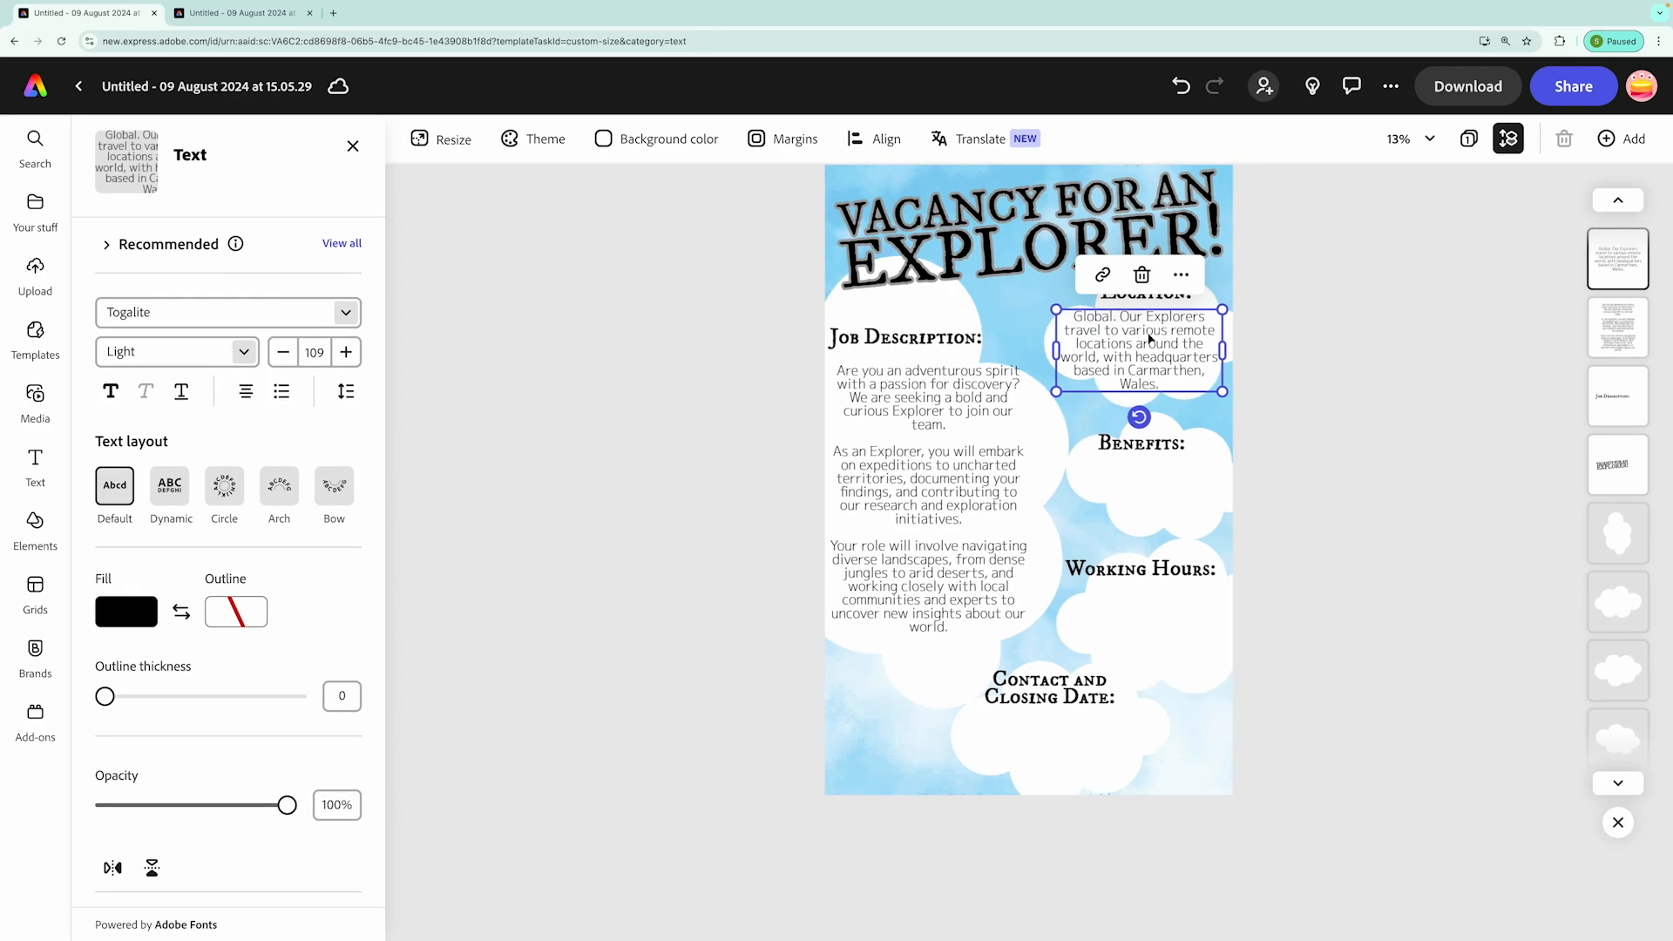
Move the job description text down slightly, wrap the Job Description heading onto two lines and centre it above the paragraphs
{"action": "left_click_drag", "start_coordinate": [969, 496], "coordinate": [953, 479]}
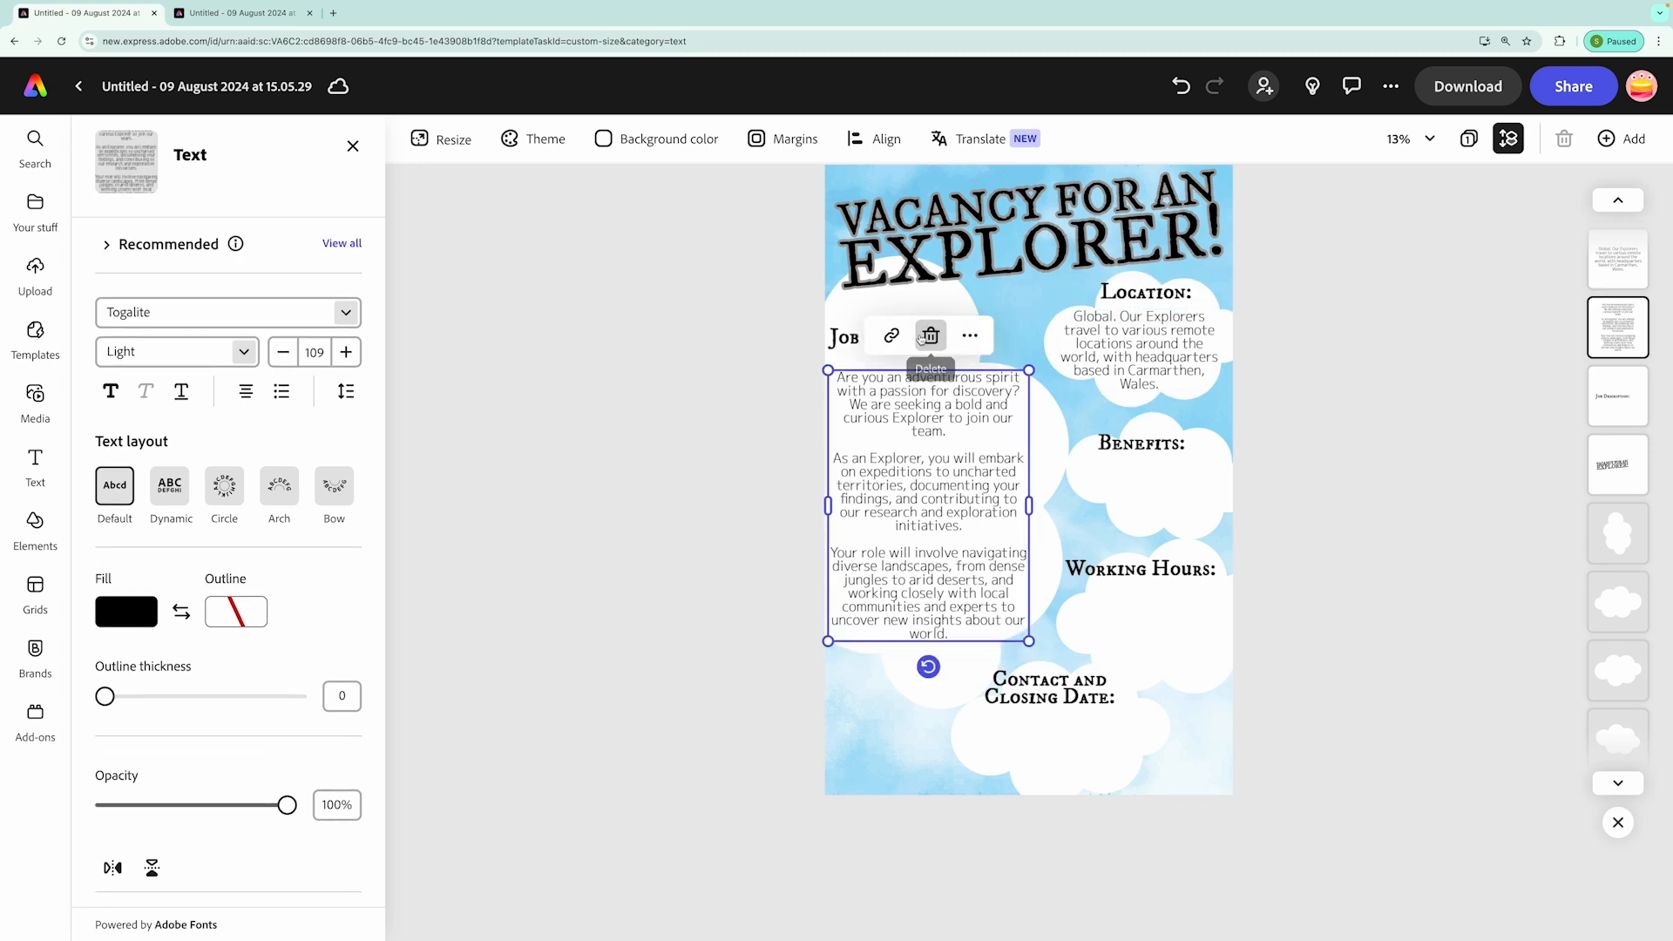
{"action": "left_click", "coordinate": [843, 342]}
{"action": "mouse_move", "coordinate": [887, 338]}
{"action": "left_mouse_down"}
{"action": "mouse_move", "coordinate": [986, 357]}
{"action": "mouse_move", "coordinate": [907, 331]}
{"action": "left_mouse_up"}
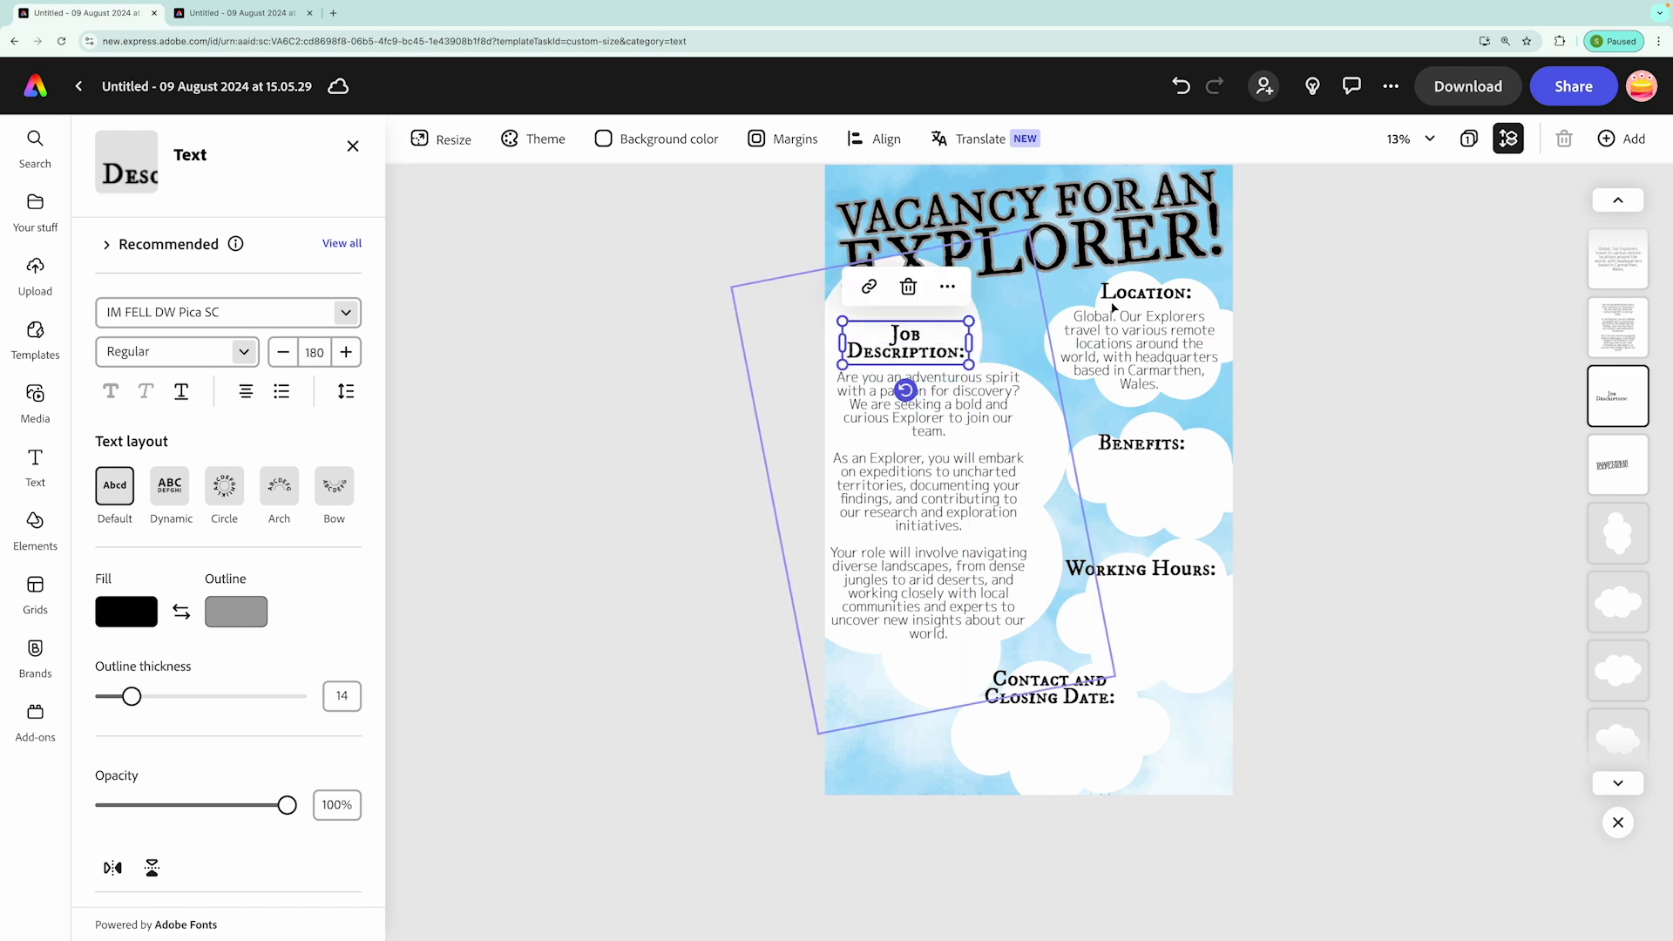
Duplicate the location text to place one copy each on the Benefits, Working Hours, and Contact and Closing Date clouds
{"action": "right_click", "coordinate": [1194, 366]}
{"action": "left_click", "coordinate": [1244, 379]}
{"action": "right_click", "coordinate": [1195, 511]}
{"action": "left_click", "coordinate": [1244, 527]}
{"action": "left_click_drag", "start_coordinate": [1039, 485], "coordinate": [840, 624]}
{"action": "right_click", "coordinate": [1193, 643]}
{"action": "left_click", "coordinate": [1243, 657]}
Replace the text copy under the Benefits heading with the four-line benefits list from the document in the other browser tab
{"action": "left_click", "coordinate": [228, 15]}
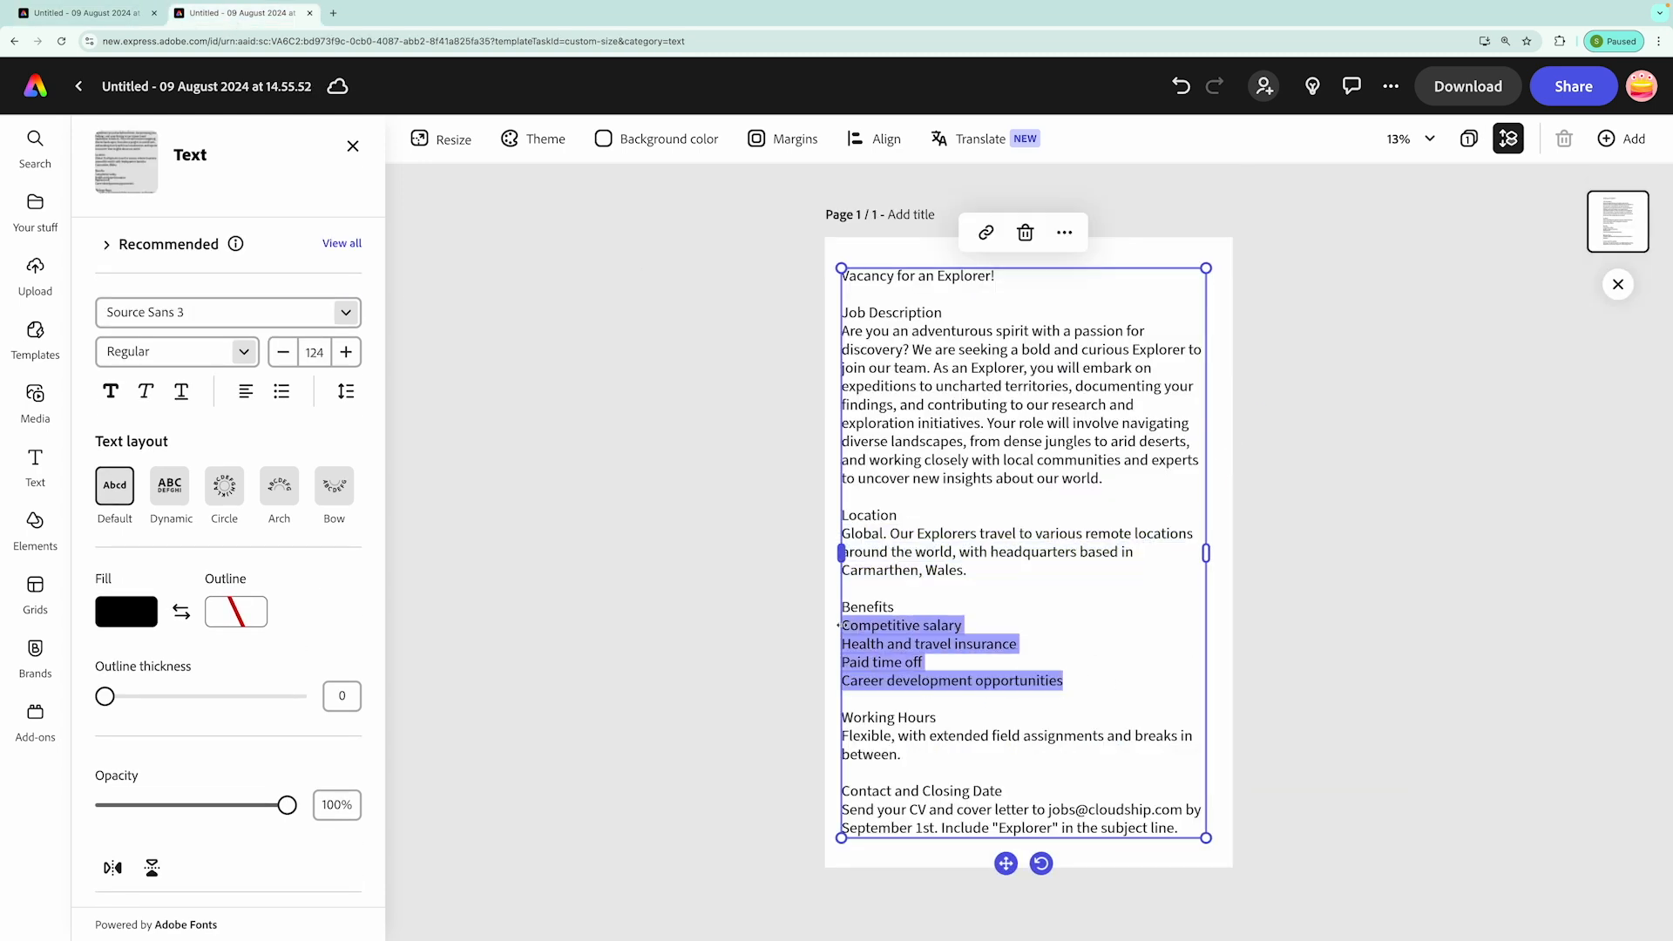
{"action": "left_click", "coordinate": [108, 14]}
{"action": "double_click", "coordinate": [1162, 492]}
{"action": "key", "text": "super+a"}
{"action": "key", "text": "super+v"}
Replace the text copy under the Working Hours heading with the working hours sentence from the document in the other tab
{"action": "left_click", "coordinate": [220, 16]}
{"action": "left_click_drag", "start_coordinate": [905, 755], "coordinate": [838, 735]}
{"action": "left_click", "coordinate": [103, 14]}
{"action": "double_click", "coordinate": [1166, 635]}
{"action": "key", "text": "super+a"}
{"action": "key", "text": "super+v"}
Replace the text copy under Contact and Closing Date with the application instructions from the other tab, and widen its box slightly
{"action": "left_click", "coordinate": [249, 18]}
{"action": "left_click_drag", "start_coordinate": [1181, 828], "coordinate": [830, 808]}
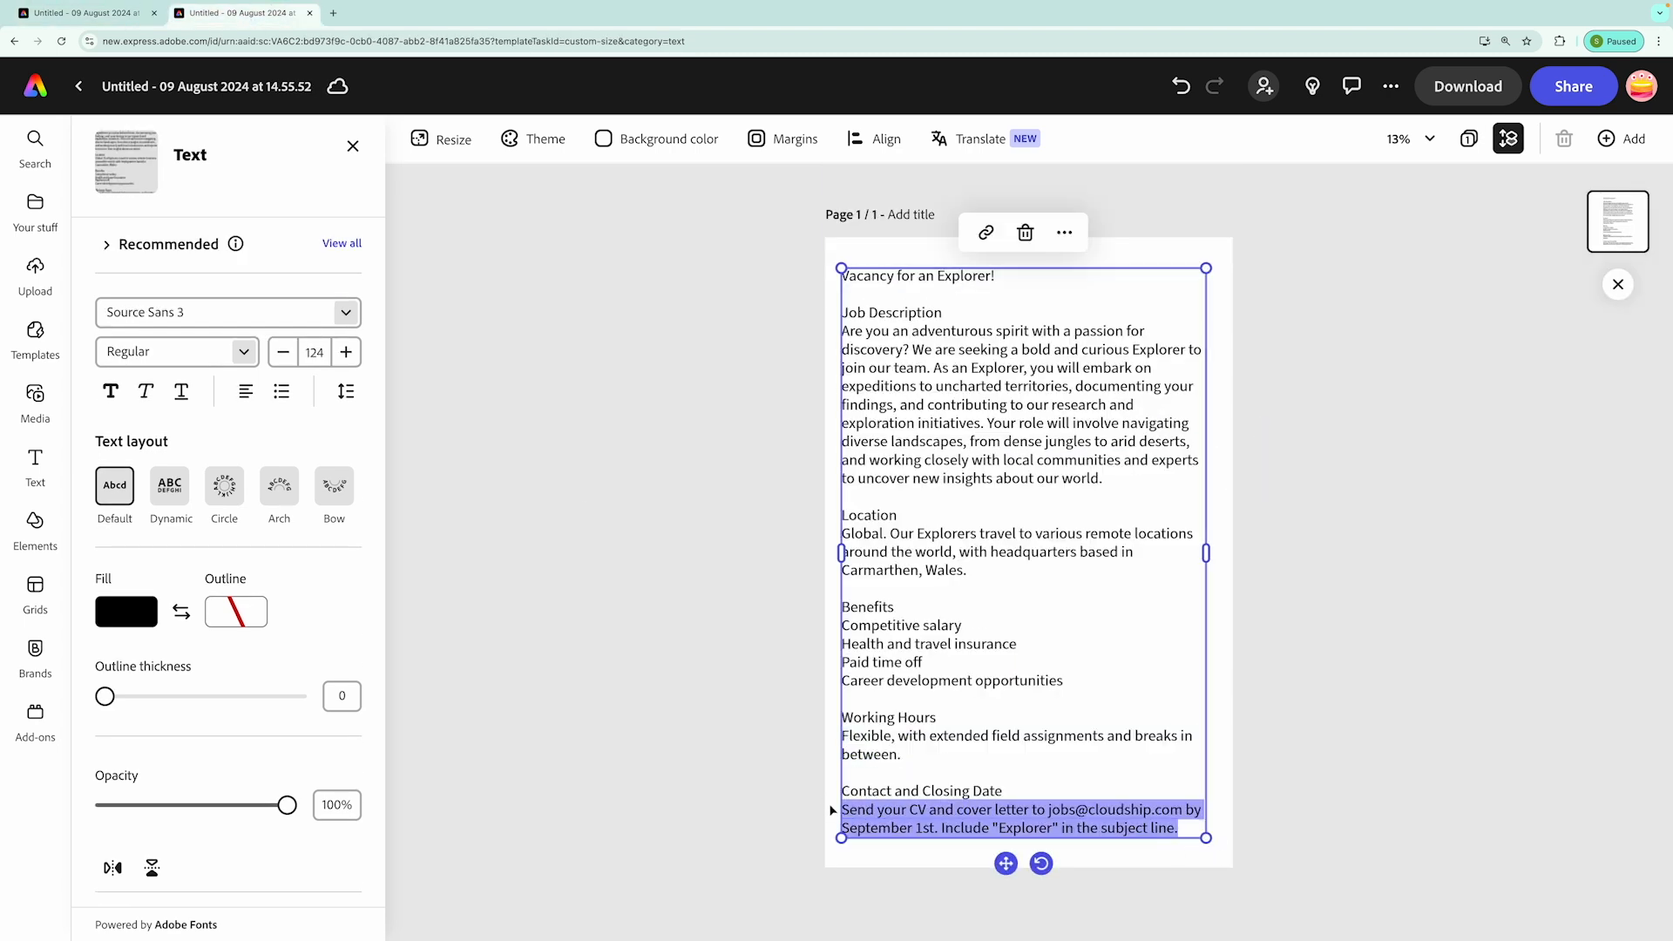
{"action": "left_click", "coordinate": [103, 15]}
{"action": "double_click", "coordinate": [1165, 741]}
{"action": "key", "text": "super+a"}
{"action": "key", "text": "super+v"}
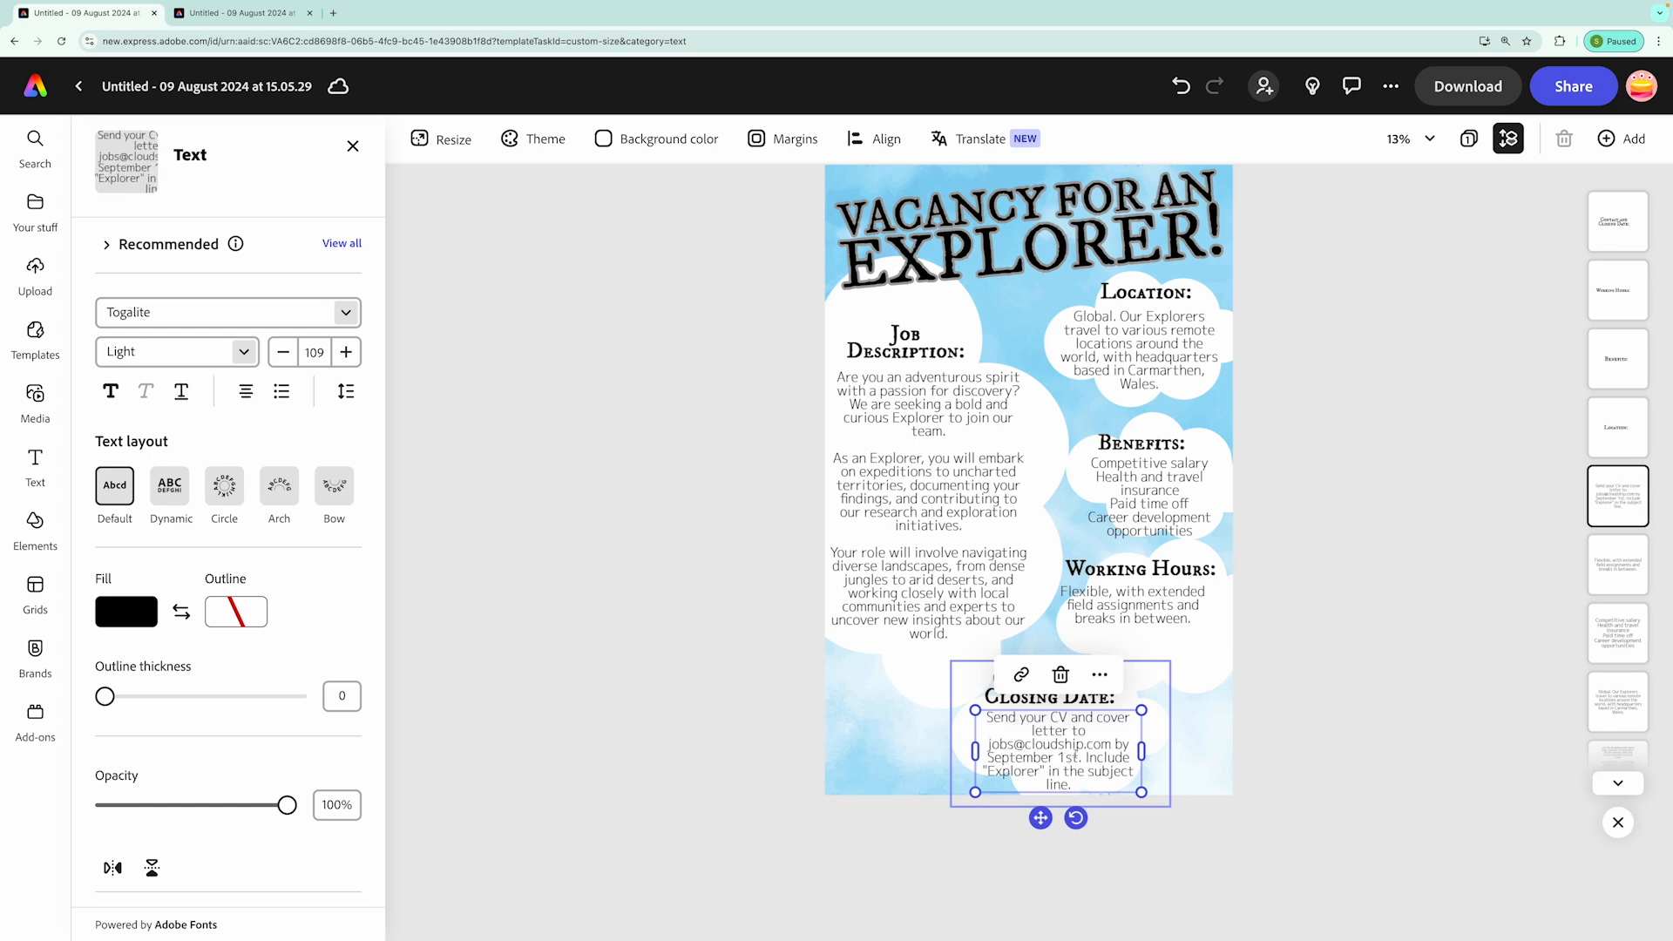
{"action": "key", "text": "Escape"}
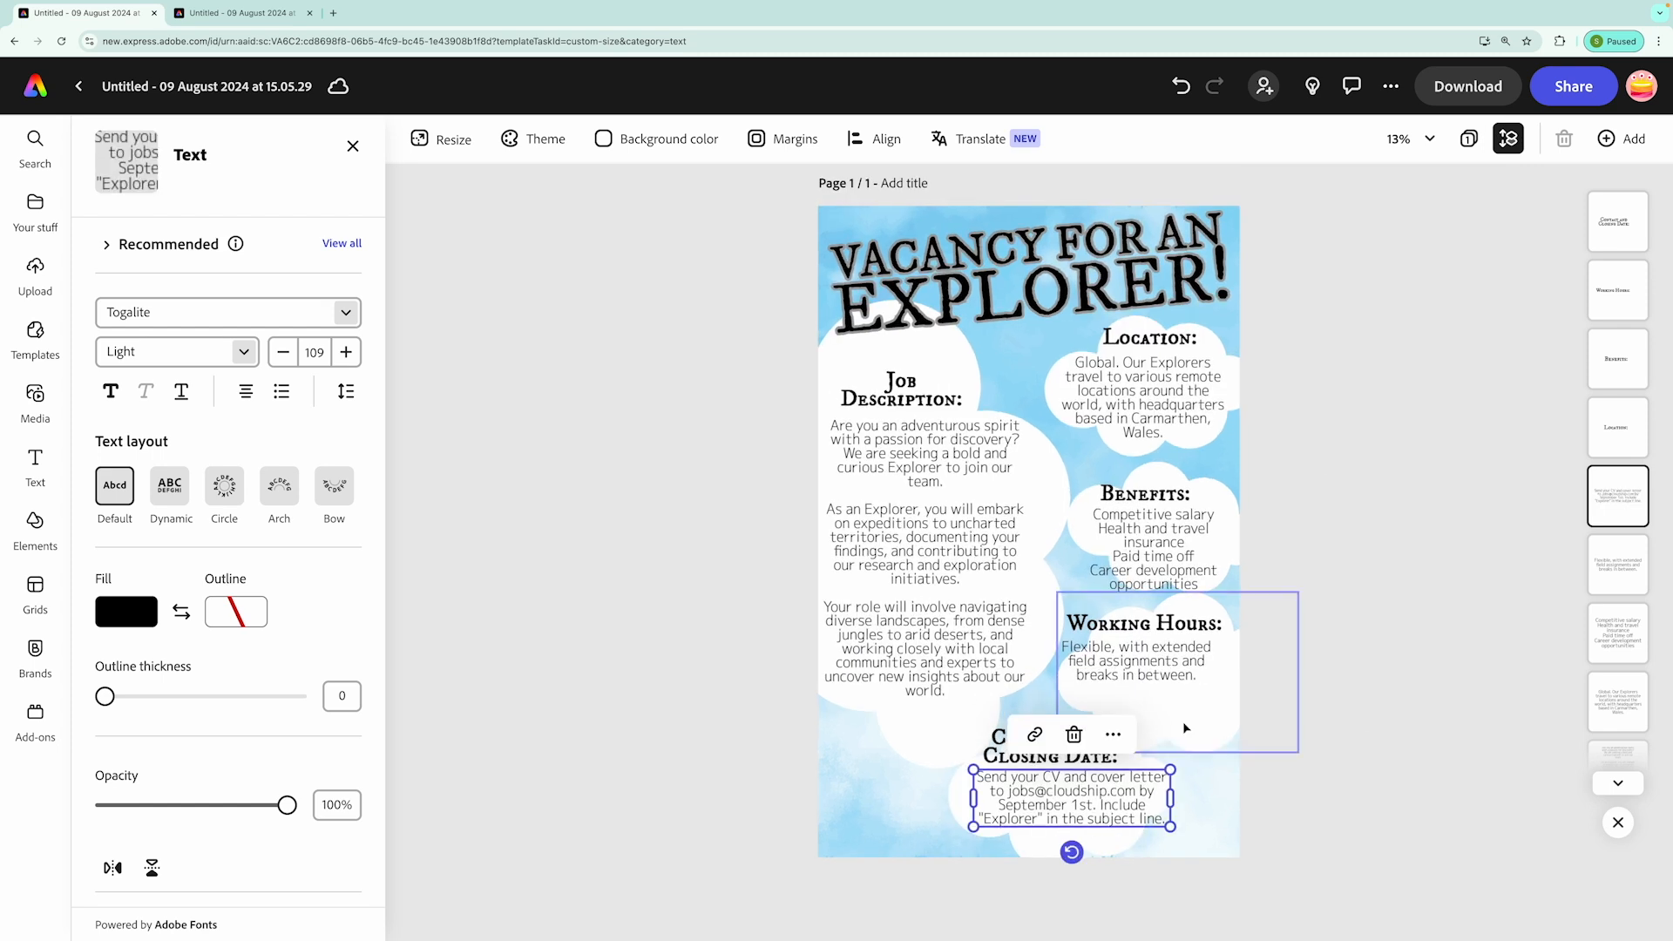
Move the Working Hours text and heading lower, then shrink and reposition the cloud behind them to fit
{"action": "left_click_drag", "start_coordinate": [1189, 690], "coordinate": [1182, 695]}
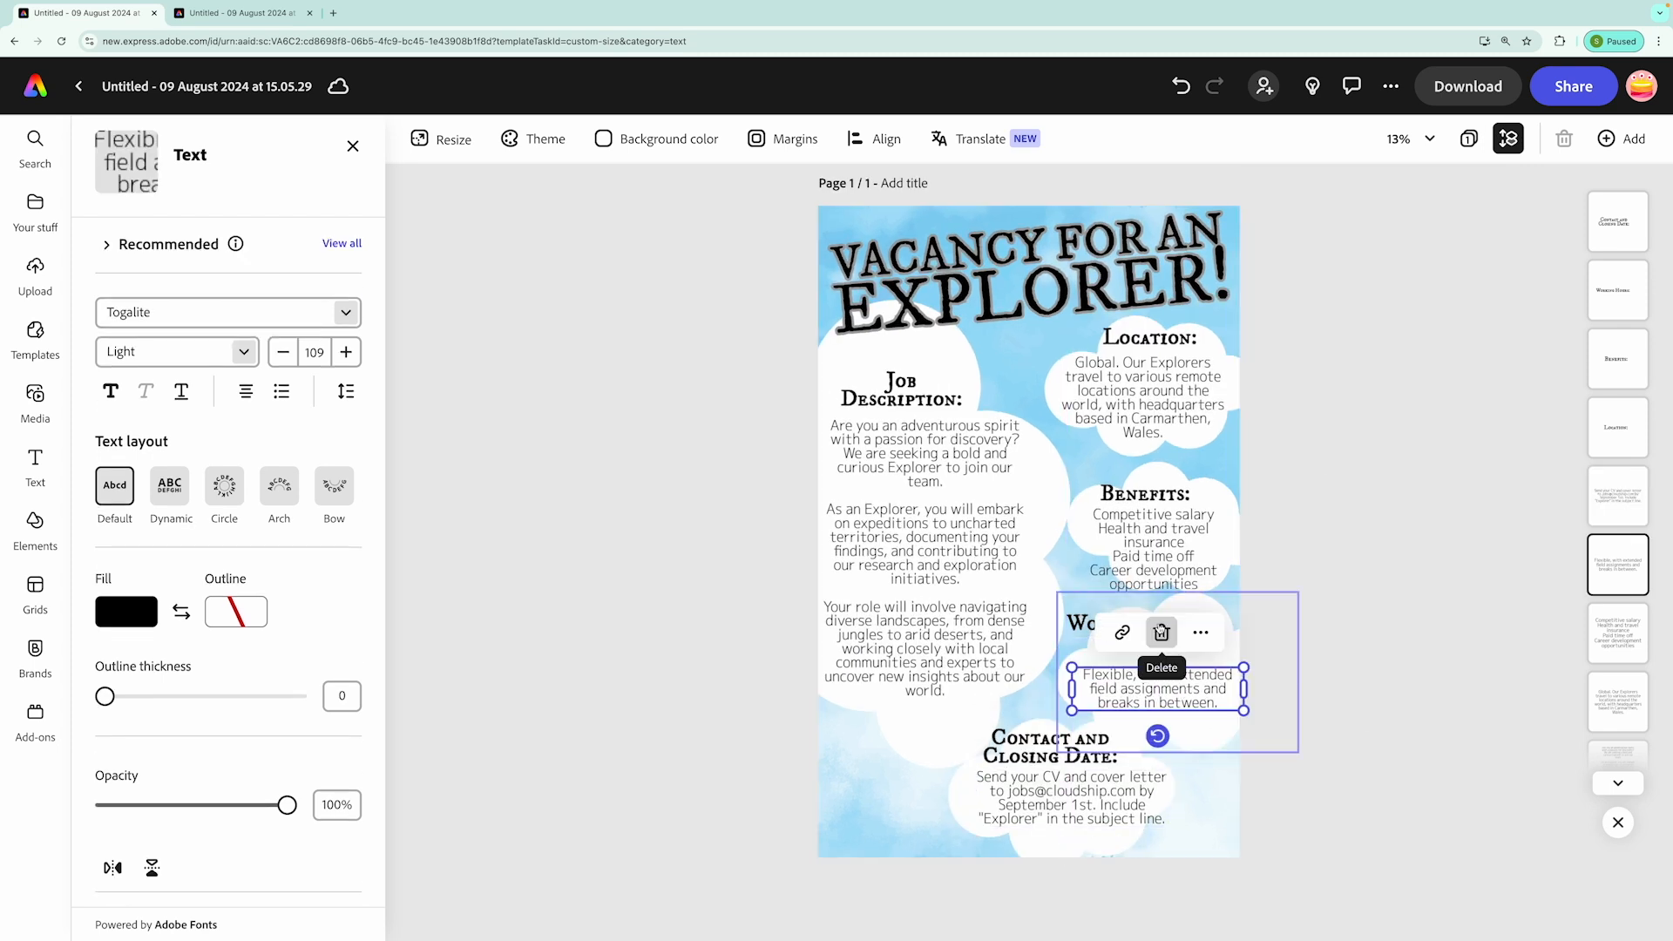
{"action": "left_click", "coordinate": [1340, 656]}
{"action": "left_click_drag", "start_coordinate": [1182, 635], "coordinate": [1189, 664]}
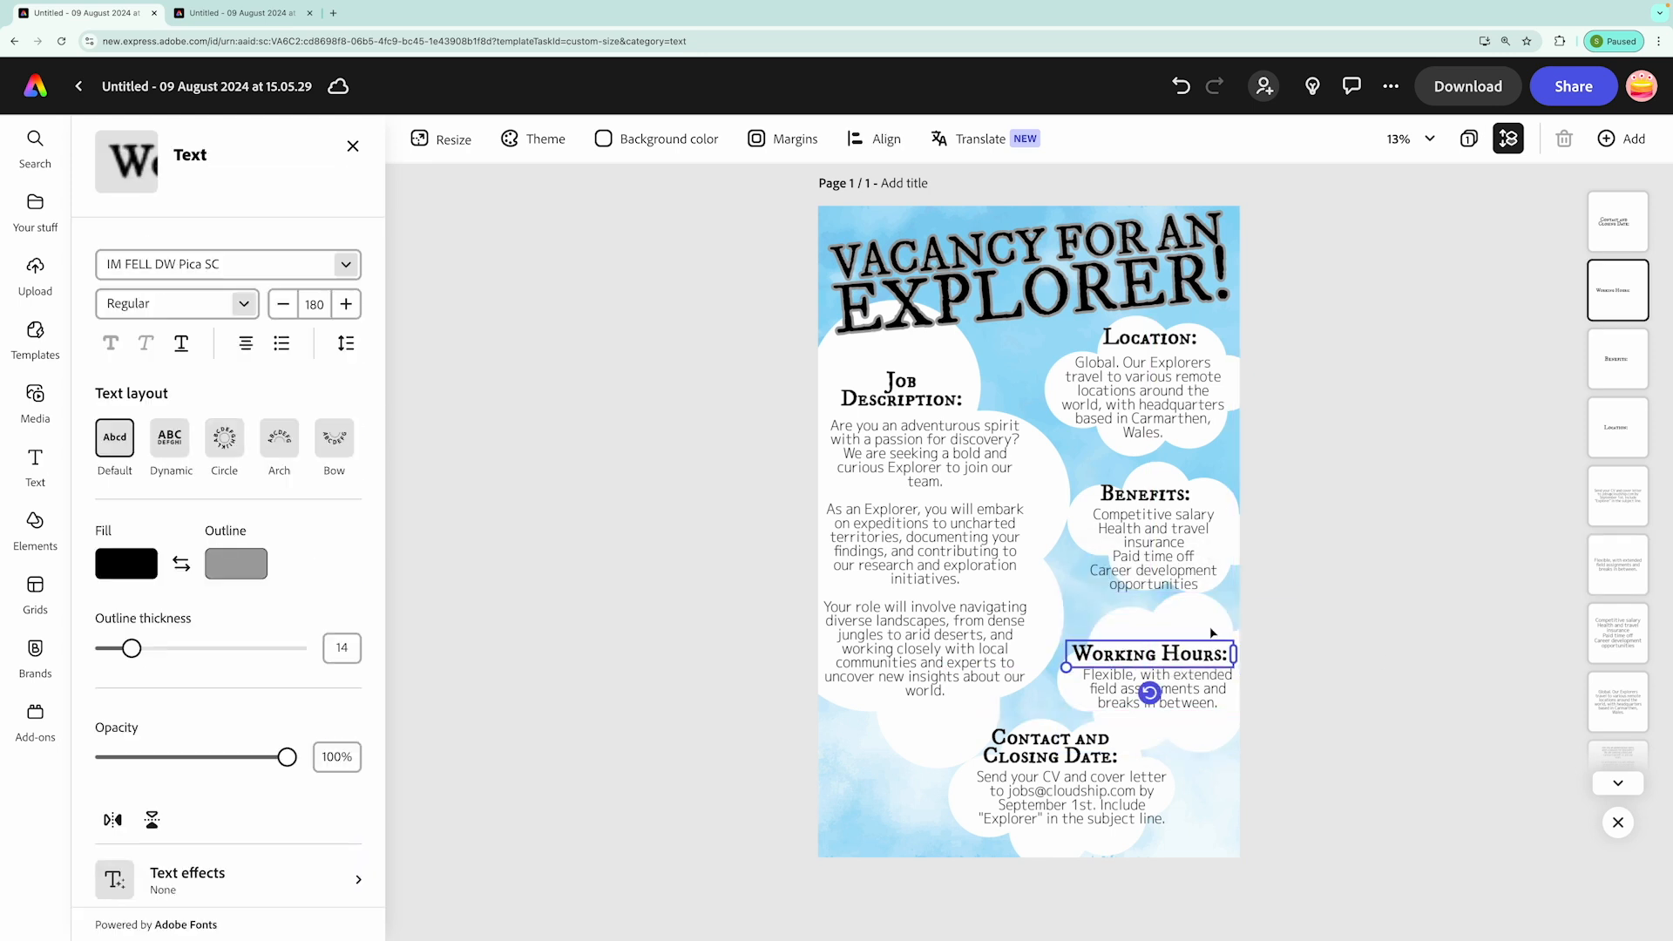
{"action": "left_click", "coordinate": [1433, 738]}
{"action": "left_click", "coordinate": [1199, 736]}
{"action": "left_click_drag", "start_coordinate": [1056, 592], "coordinate": [1100, 620]}
{"action": "left_click_drag", "start_coordinate": [1288, 735], "coordinate": [1255, 717]}
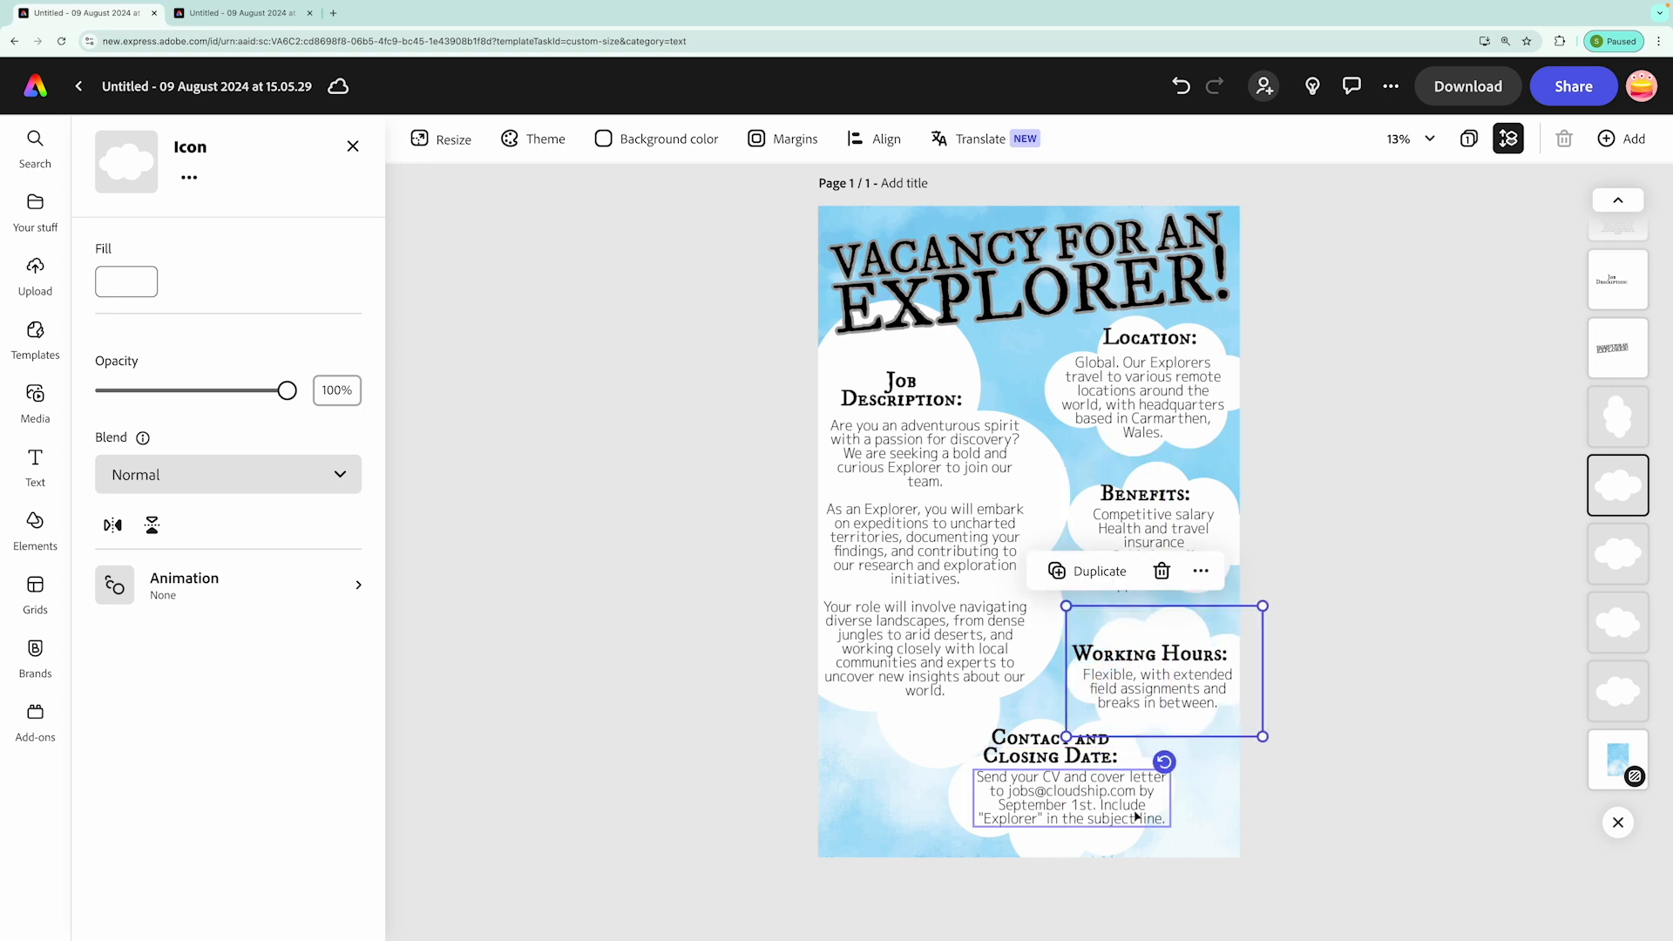
Widen the contact details text box, shift it and its heading slightly lower, and enlarge the cloud behind them
{"action": "left_click", "coordinate": [1081, 799]}
{"action": "left_click_drag", "start_coordinate": [1170, 797], "coordinate": [1213, 797]}
{"action": "left_click_drag", "start_coordinate": [1108, 799], "coordinate": [1096, 814]}
{"action": "left_click_drag", "start_coordinate": [1004, 759], "coordinate": [1023, 771]}
{"action": "left_click", "coordinate": [961, 807]}
{"action": "left_click_drag", "start_coordinate": [1174, 869], "coordinate": [1219, 898]}
{"action": "left_click_drag", "start_coordinate": [973, 870], "coordinate": [960, 894]}
Rotate the large cloud behind the job description and reposition it to sit better behind the paragraphs
{"action": "left_click", "coordinate": [850, 366]}
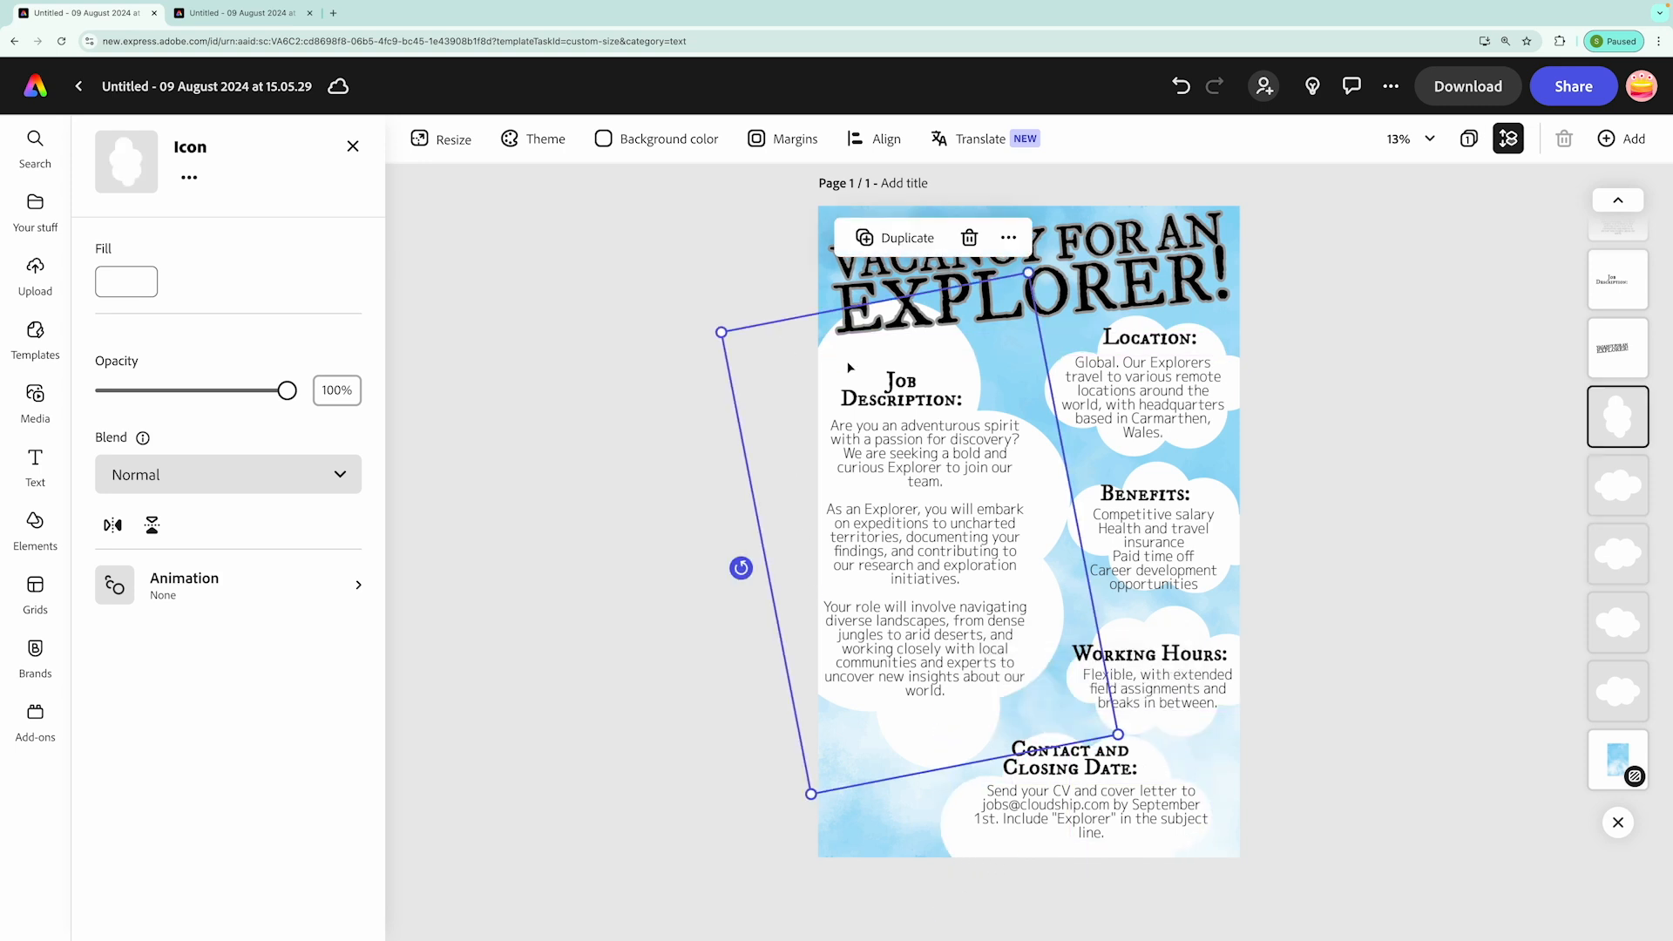
{"action": "left_click_drag", "start_coordinate": [740, 567], "coordinate": [809, 593]}
{"action": "left_click_drag", "start_coordinate": [778, 415], "coordinate": [772, 397]}
Widen the benefits list so "Health and travel insurance" fits on one line, then enlarge and reposition the Benefits cloud around it
{"action": "left_click", "coordinate": [1232, 549]}
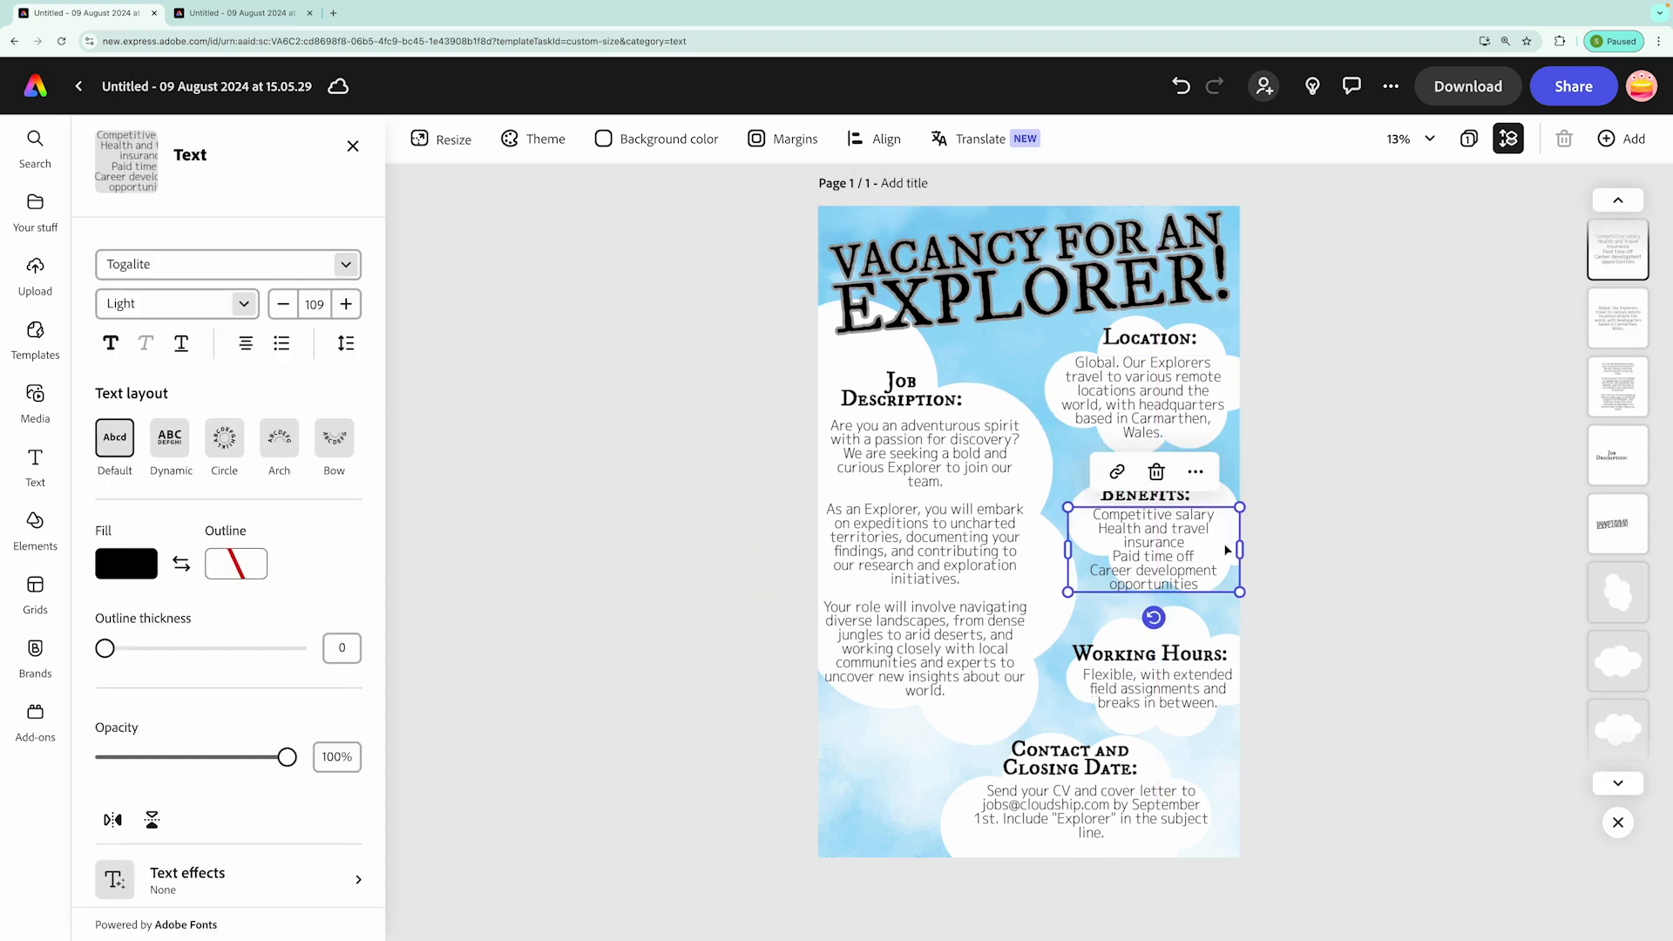
{"action": "left_click_drag", "start_coordinate": [1239, 549], "coordinate": [1158, 542]}
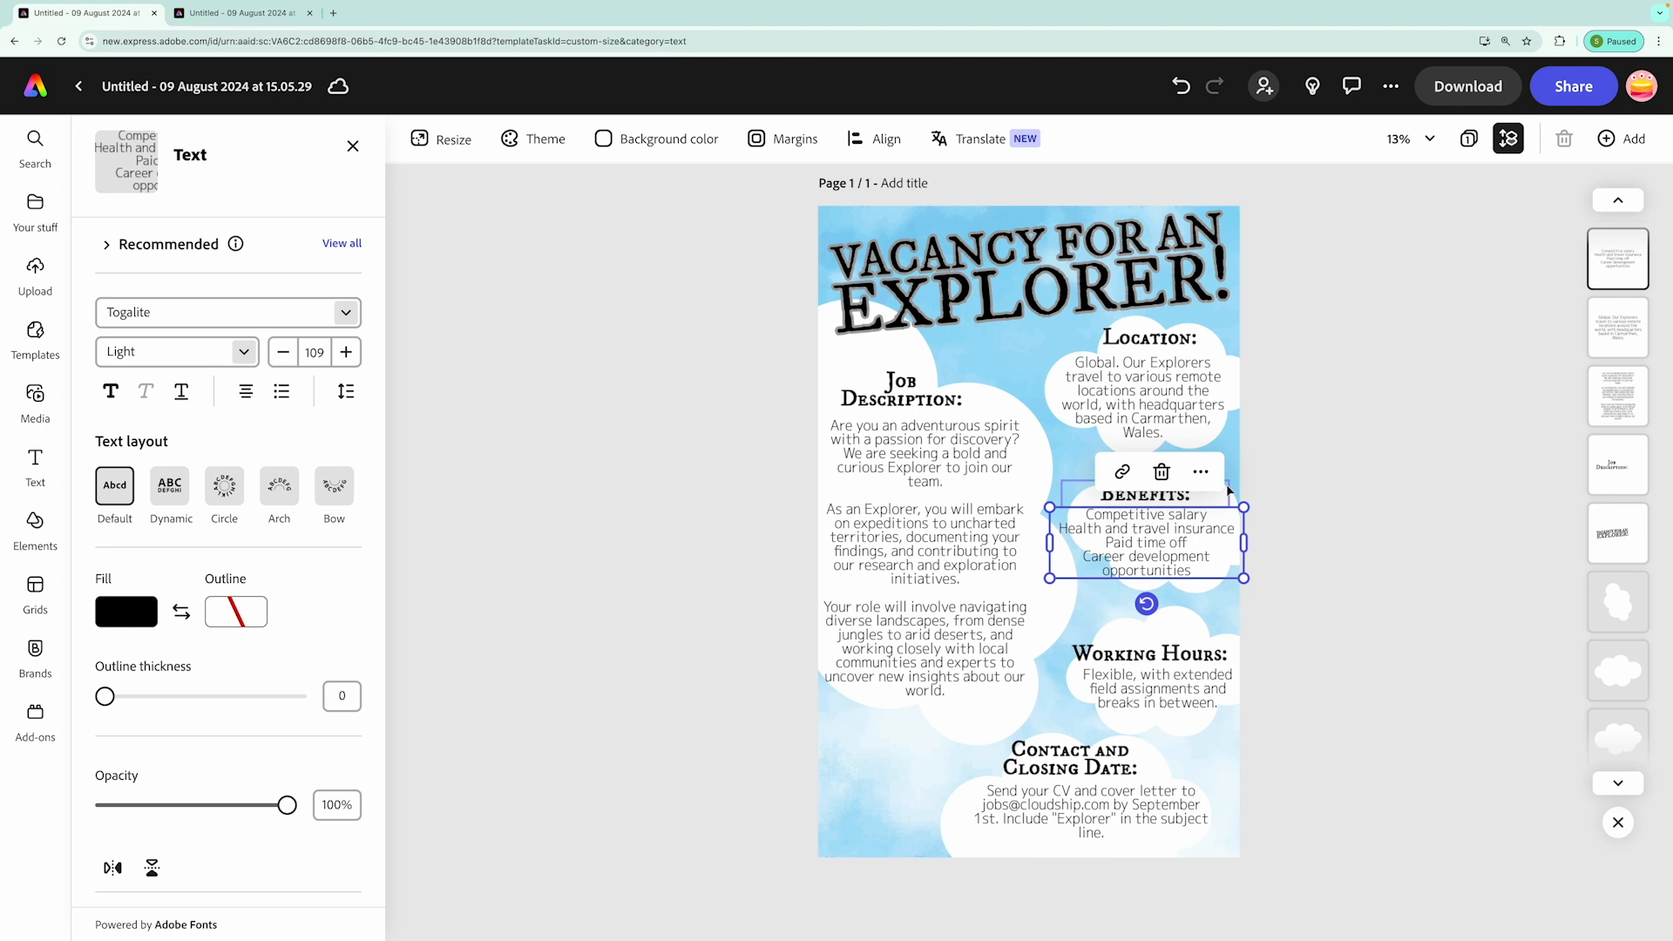
{"action": "left_click", "coordinate": [1313, 509]}
{"action": "left_click", "coordinate": [1175, 473]}
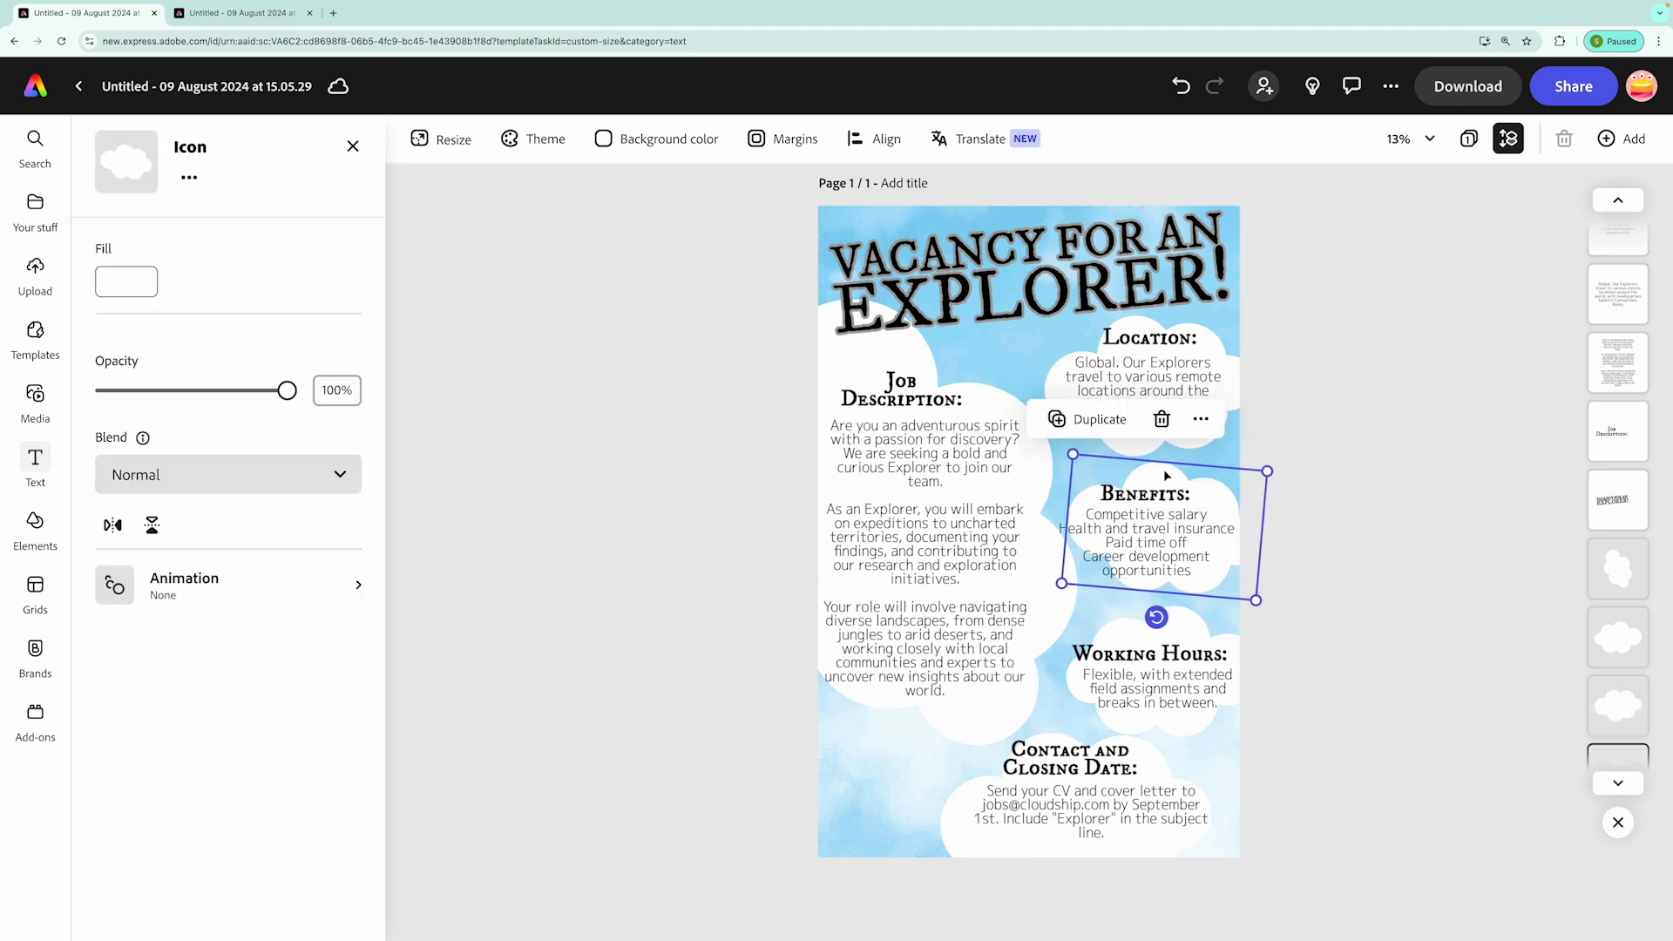
{"action": "left_click_drag", "start_coordinate": [1074, 454], "coordinate": [1049, 435]}
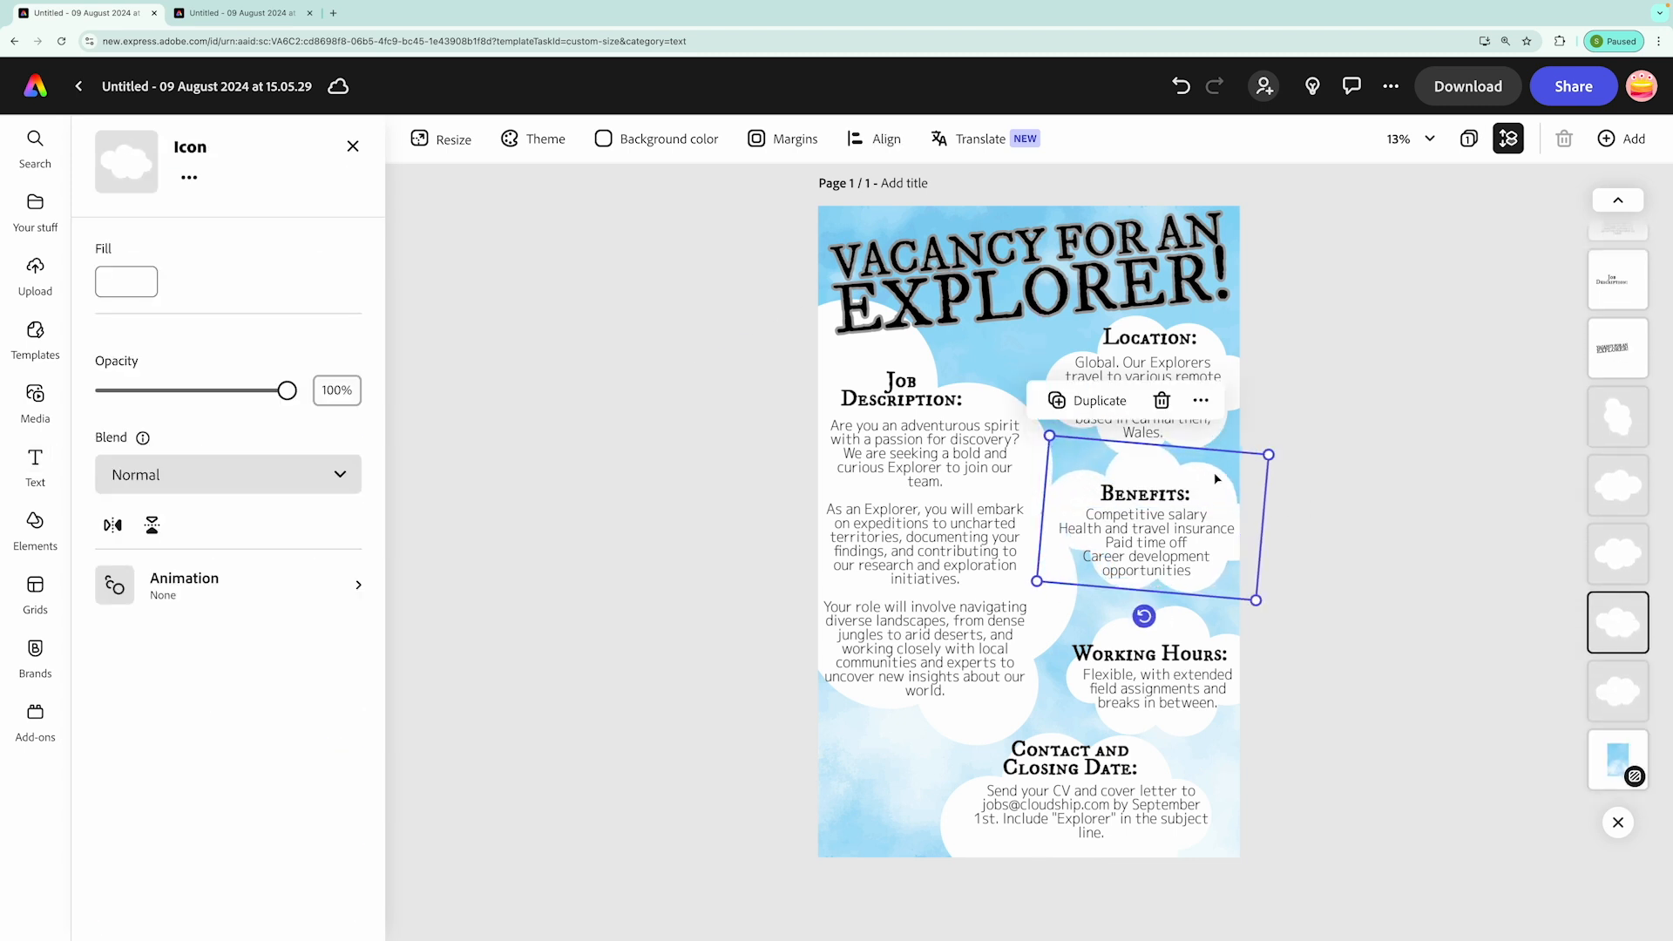
{"action": "left_click_drag", "start_coordinate": [1223, 479], "coordinate": [1216, 490]}
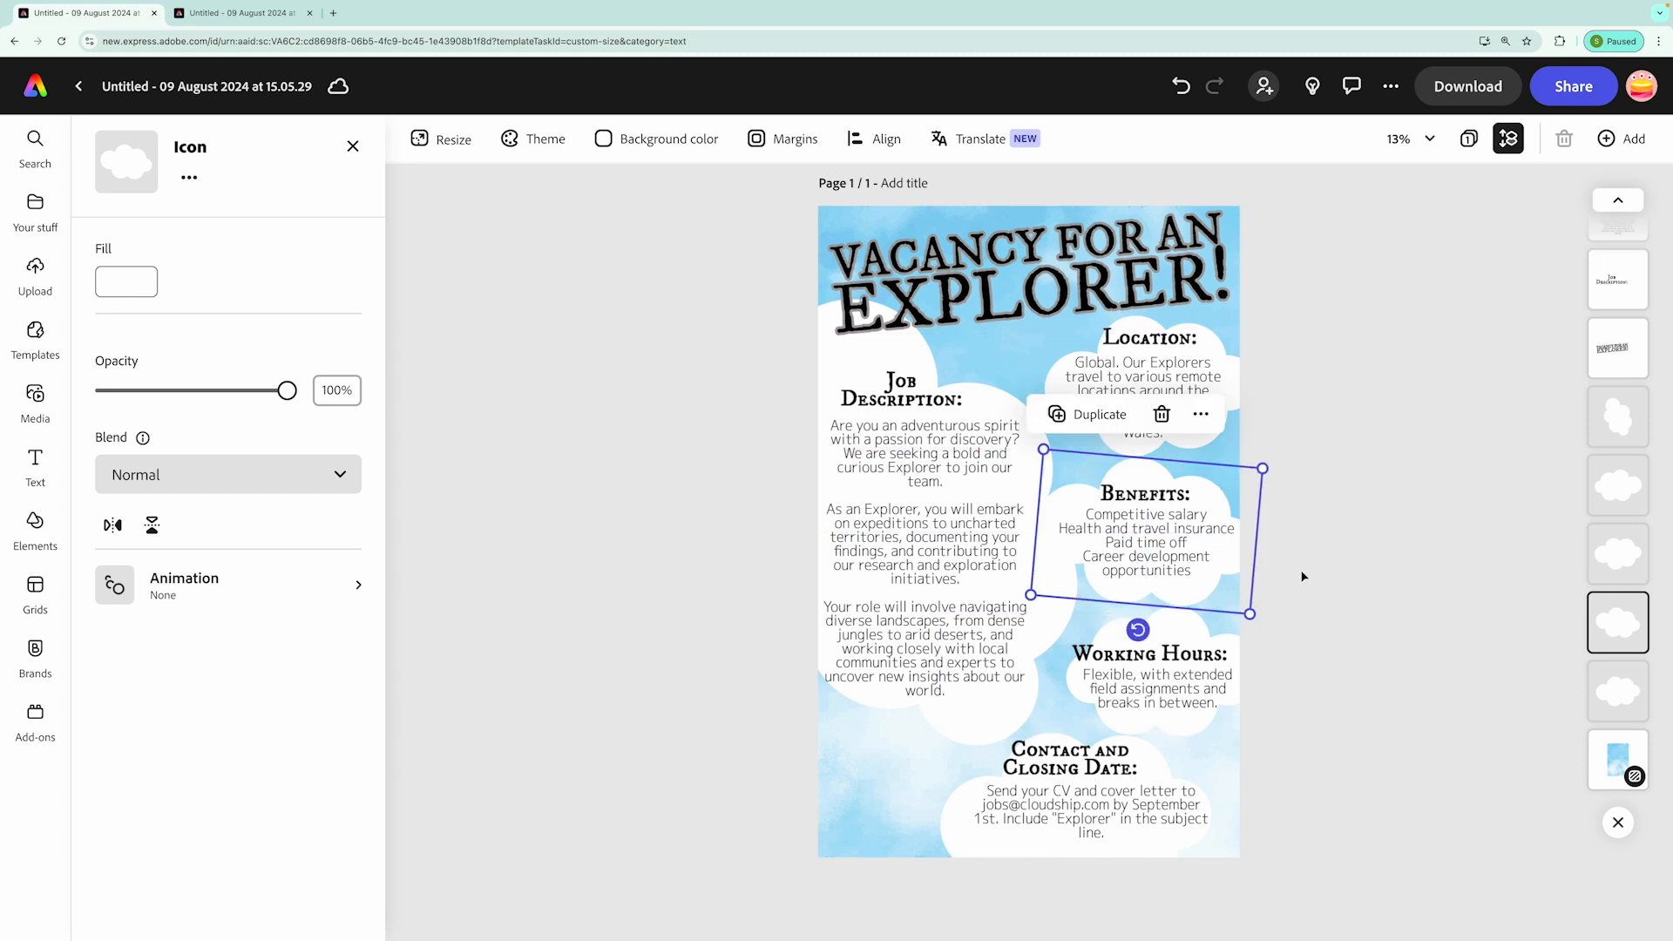
{"action": "left_click", "coordinate": [1409, 554]}
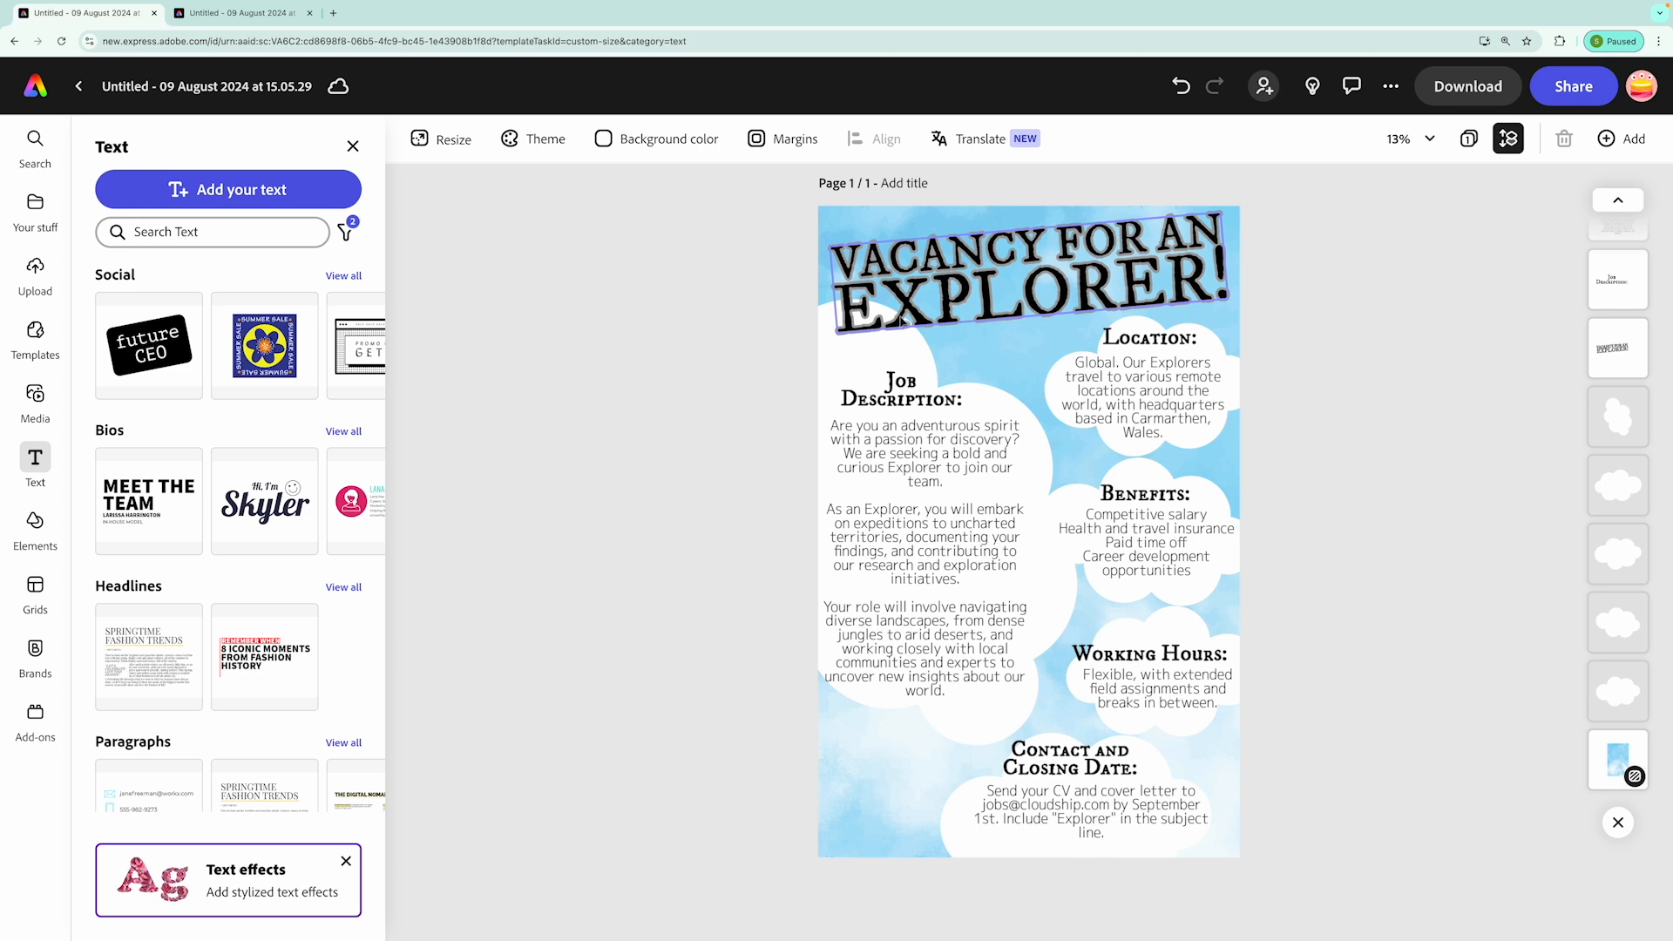
Search the icons for "blimp" and add a solid black blimp with striped detailing to the poster
{"action": "left_click", "coordinate": [35, 523]}
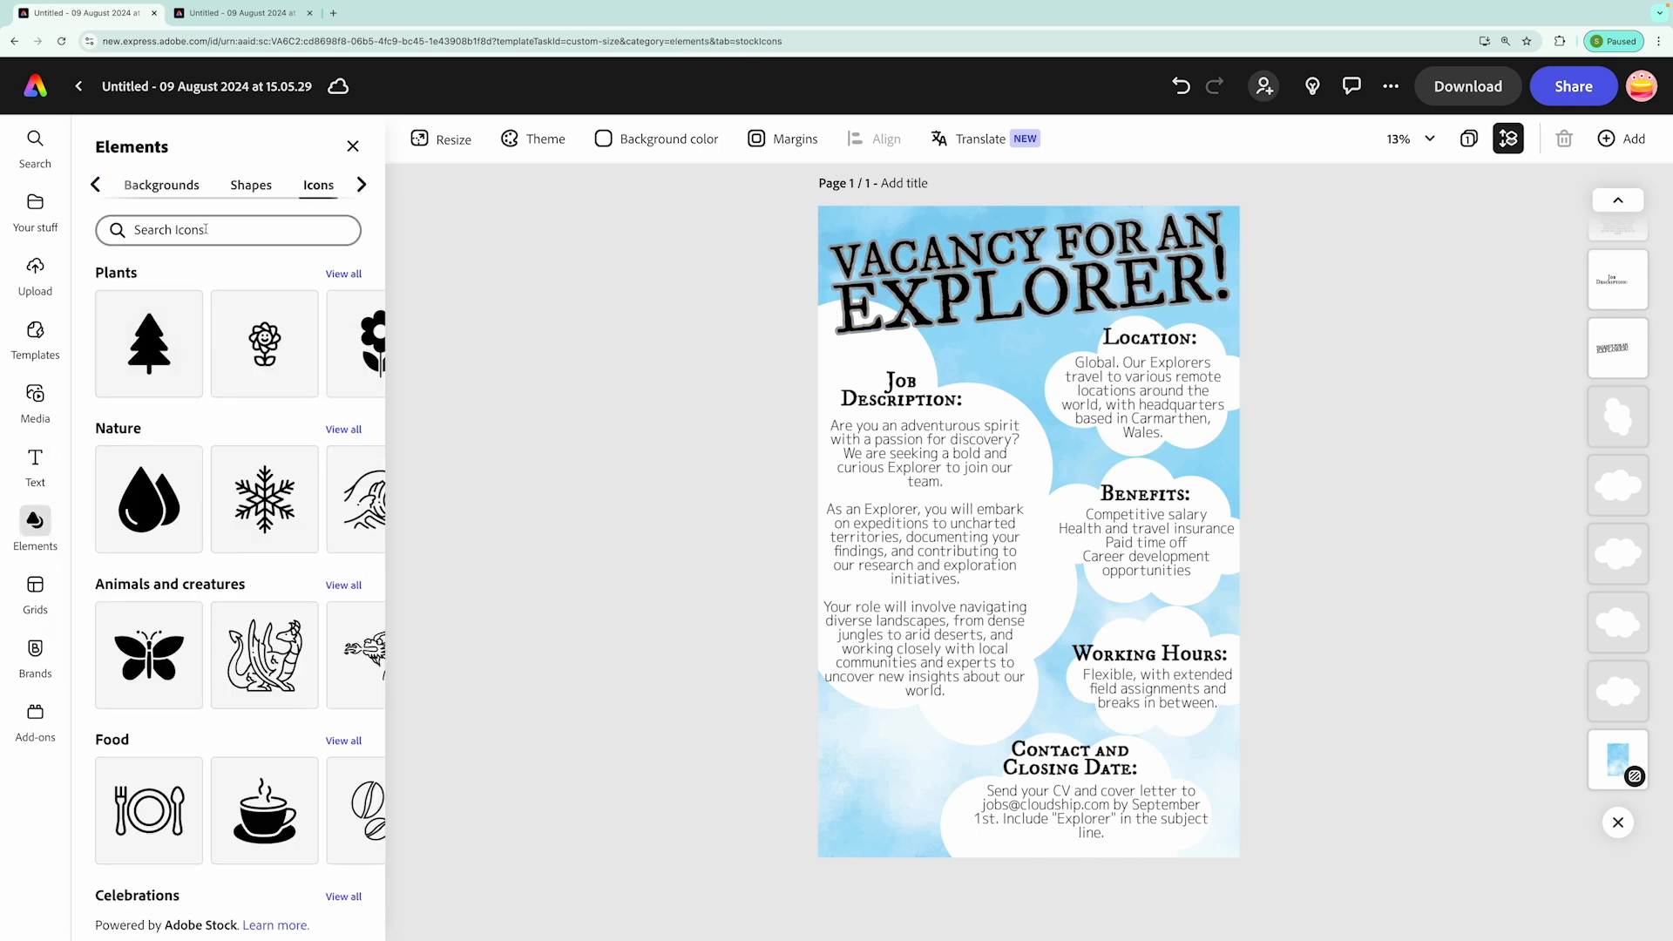
{"action": "left_click", "coordinate": [138, 231]}
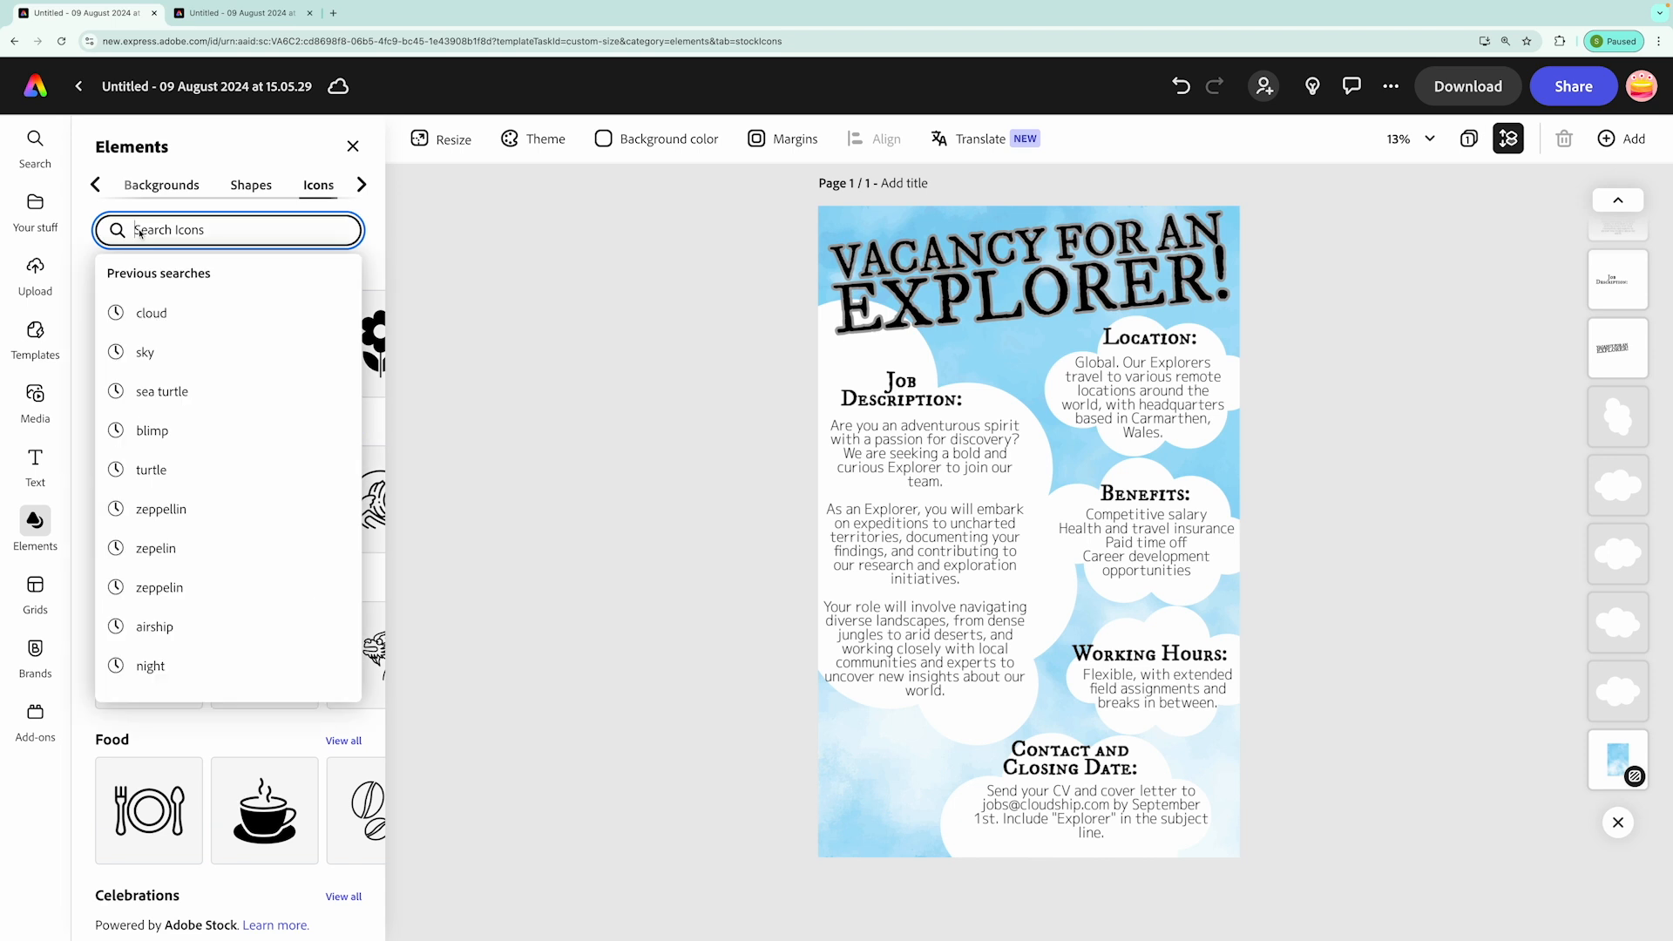
{"action": "type", "text": "blimp"}
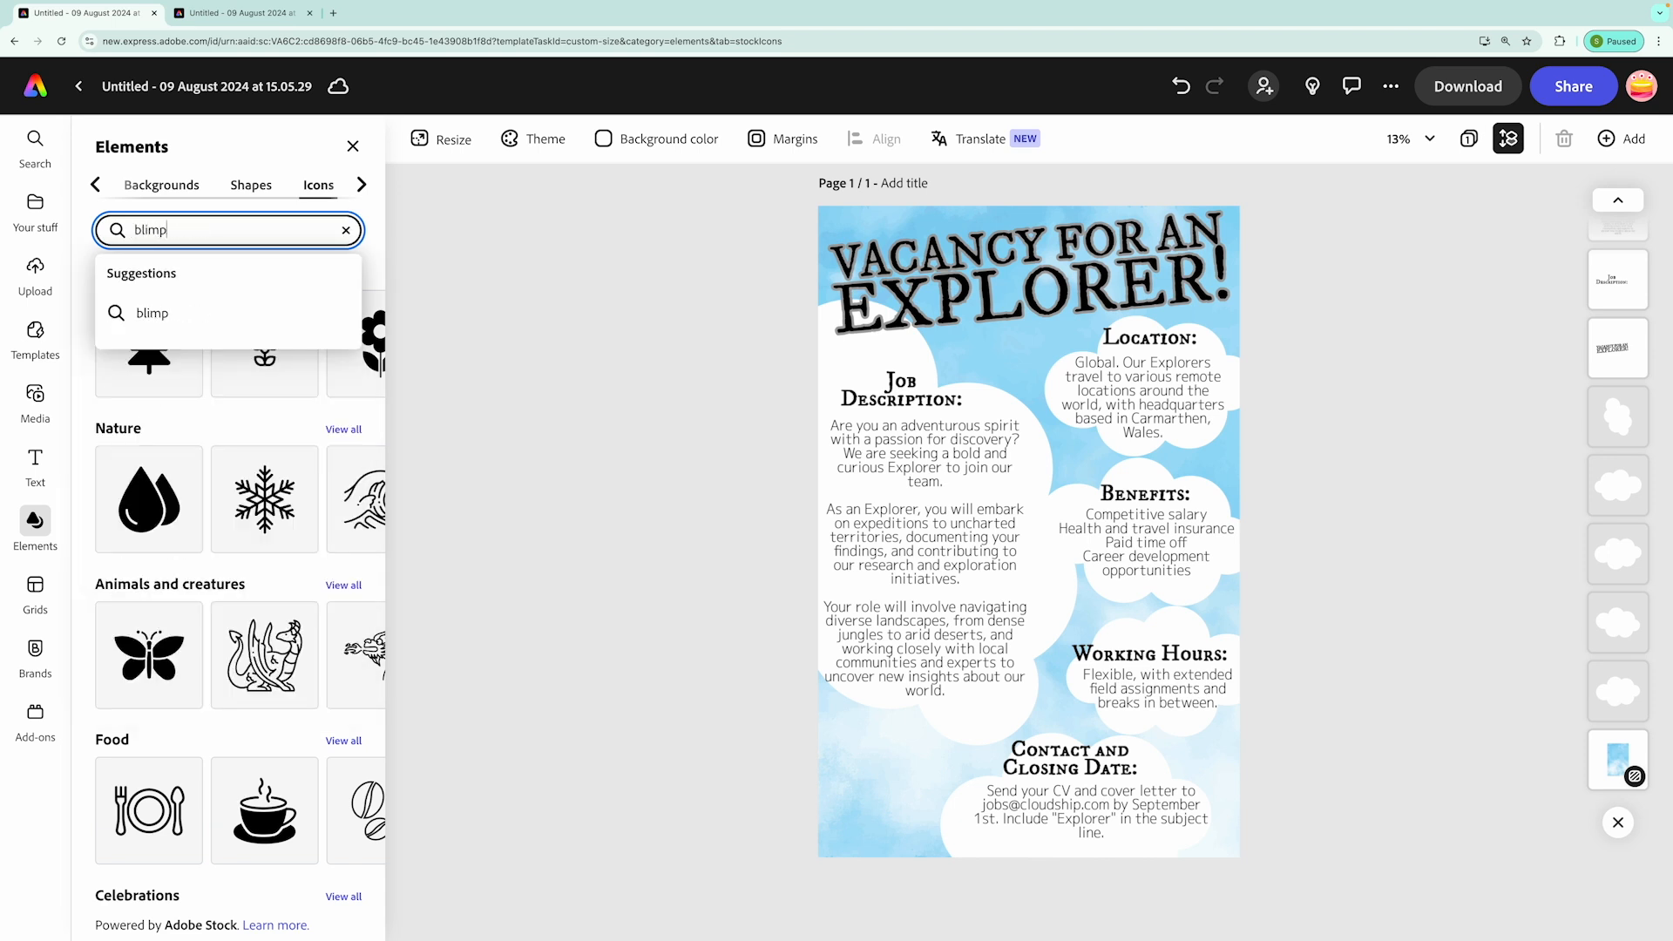
{"action": "key", "text": "Return"}
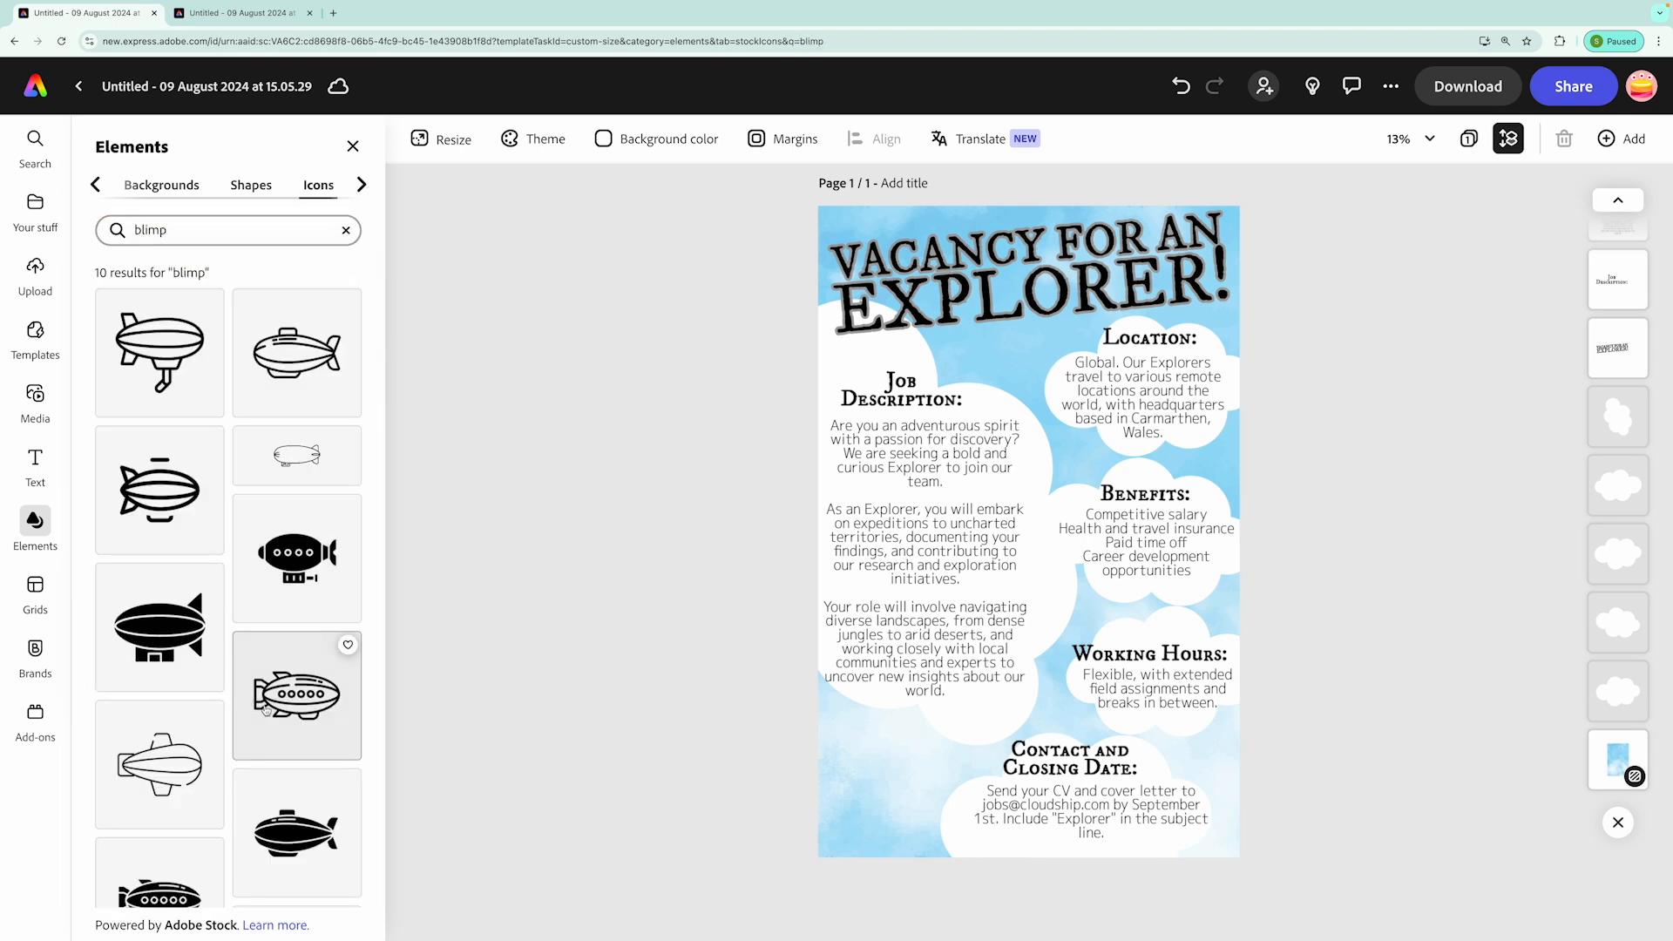
{"action": "scroll", "coordinate": [279, 697], "scroll_direction": "down", "scroll_amount": 3}
{"action": "scroll", "coordinate": [268, 710], "scroll_direction": "down", "scroll_amount": 2}
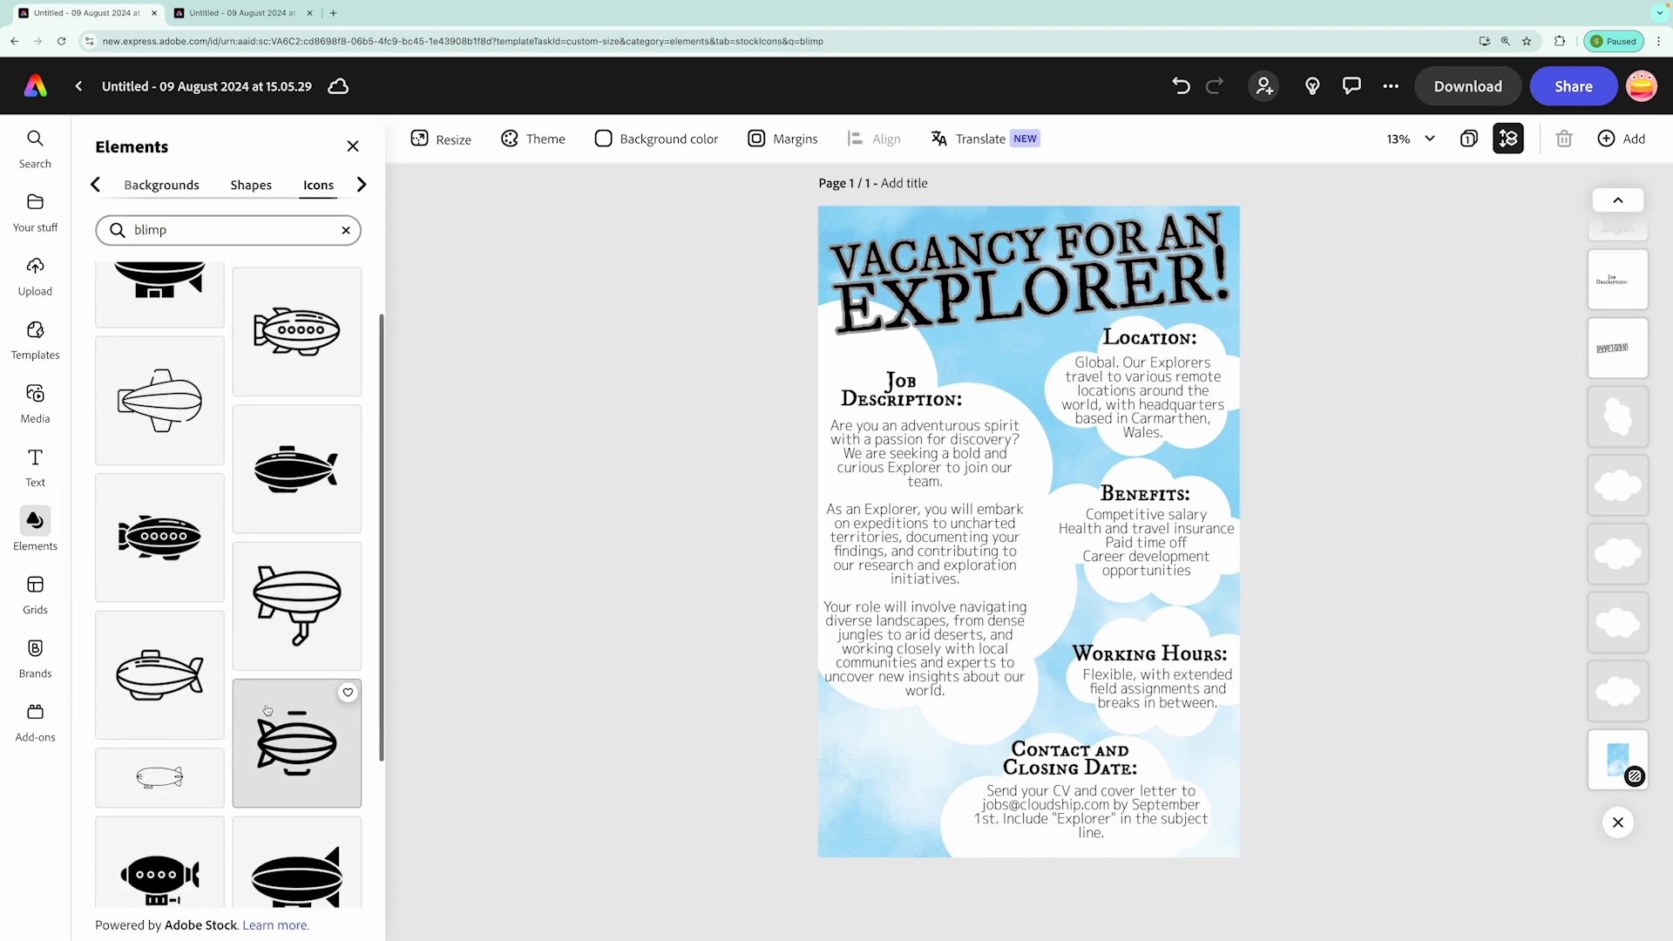
{"action": "left_click", "coordinate": [297, 468]}
Move the blimp higher on the poster and flip it horizontally
{"action": "left_click", "coordinate": [1035, 532]}
{"action": "left_click_drag", "start_coordinate": [1035, 531], "coordinate": [985, 446]}
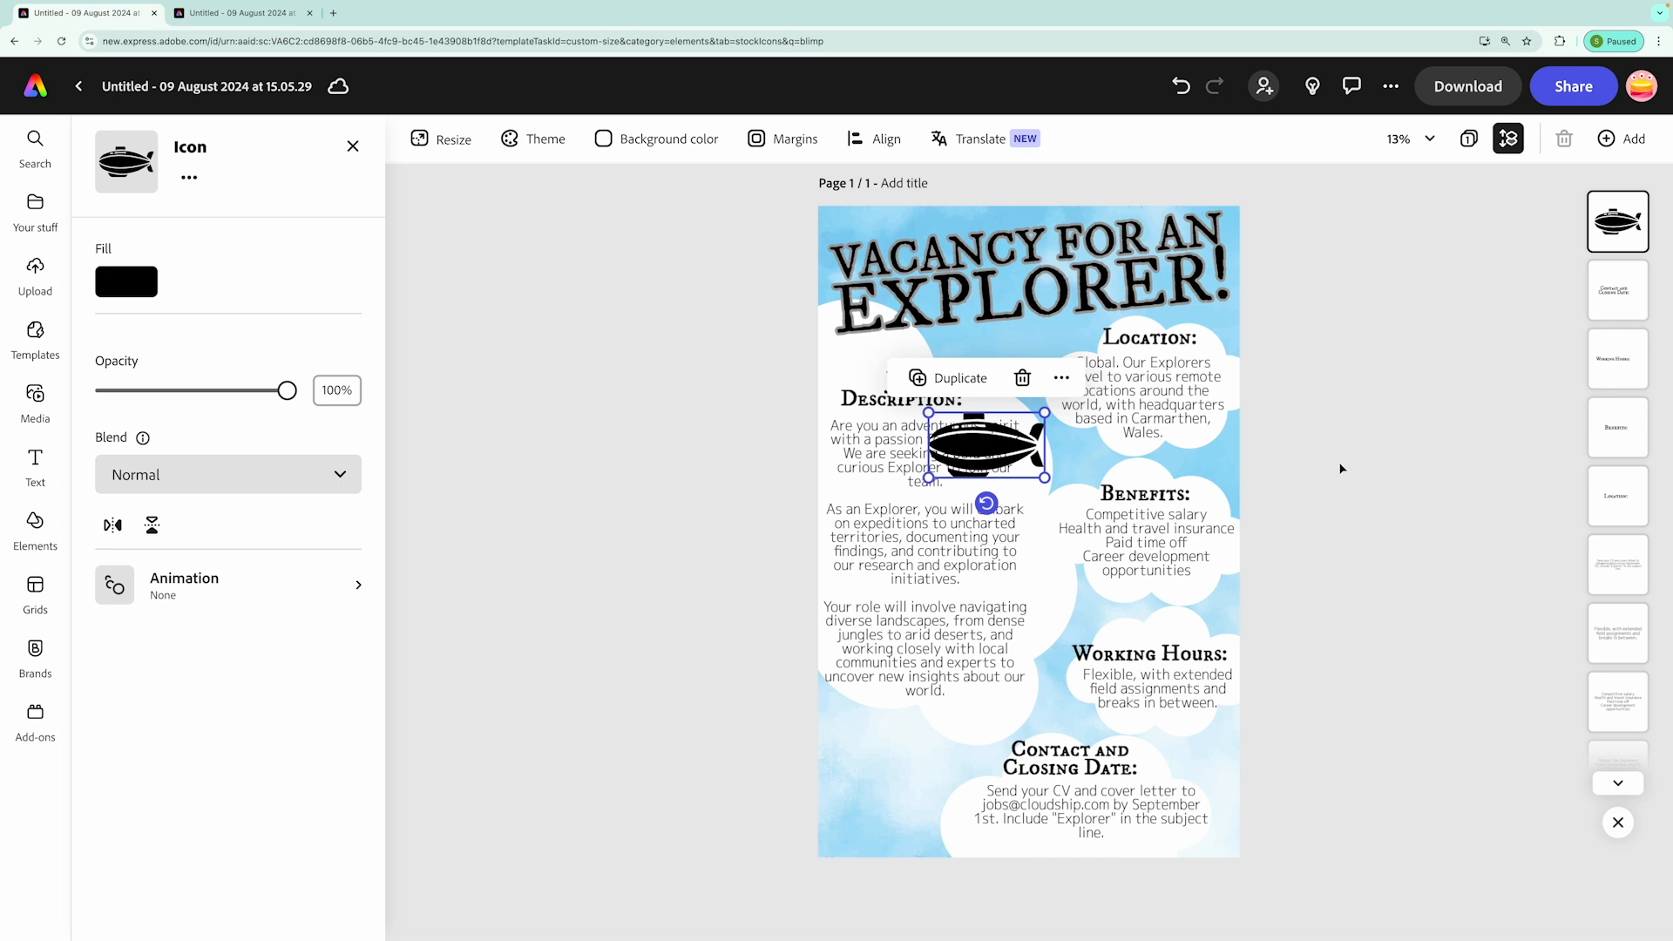
{"action": "left_click", "coordinate": [120, 531]}
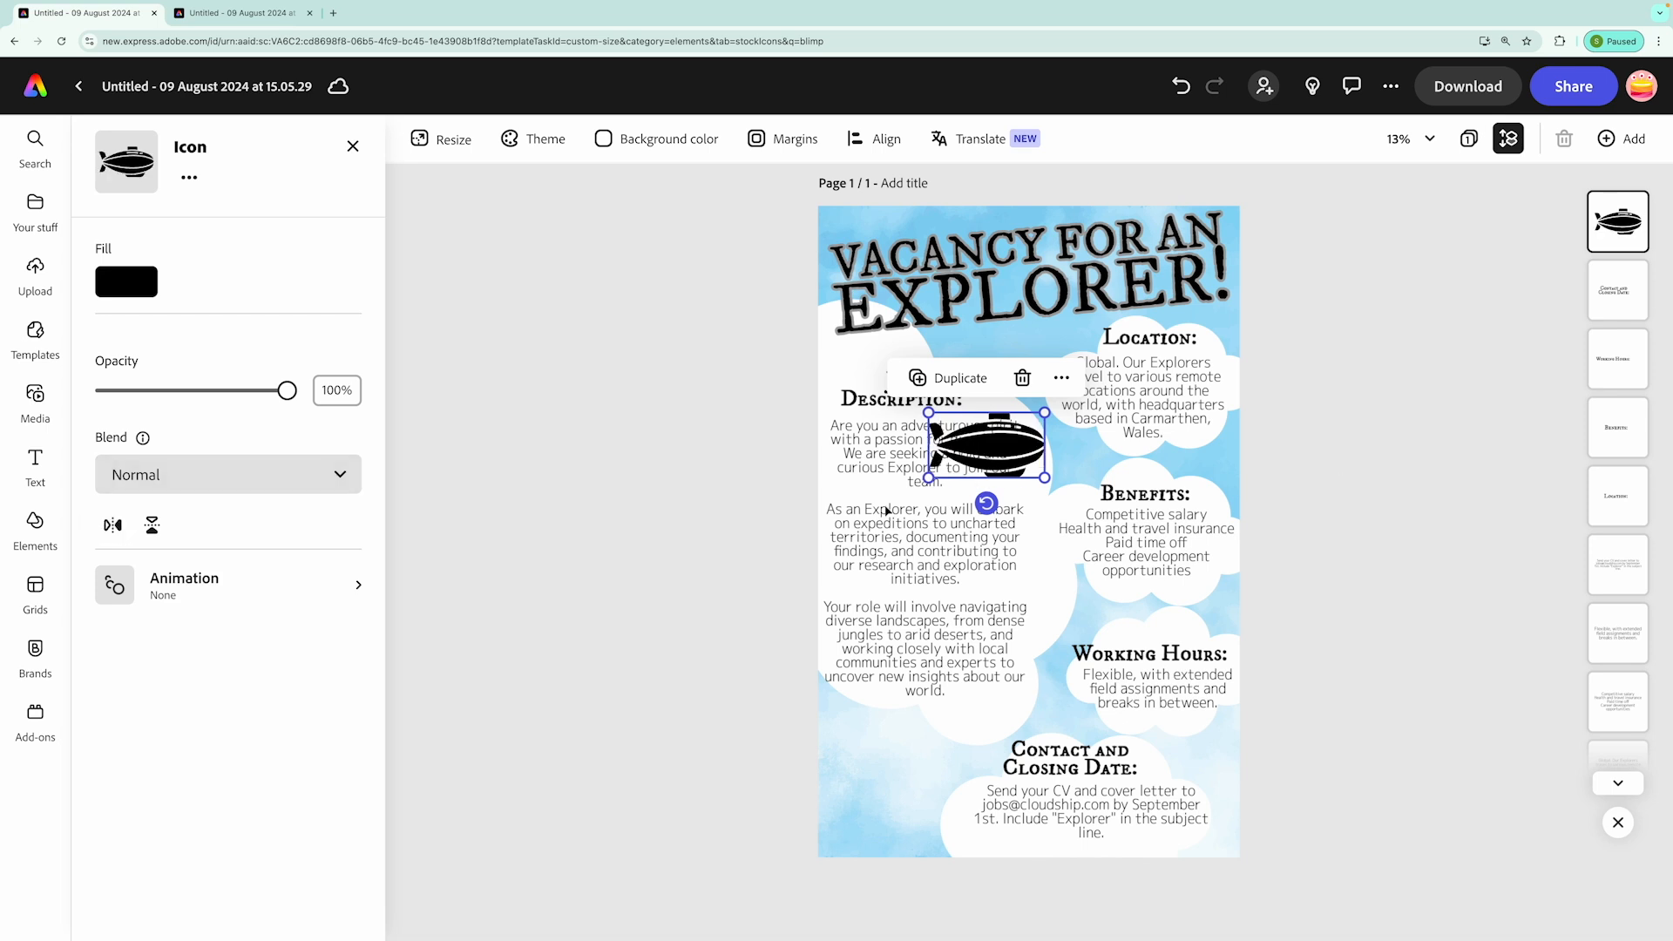
Enlarge the blimp to nearly the poster's full width, tilt it to match the title's slope, and position it over the title
{"action": "left_click_drag", "start_coordinate": [1006, 457], "coordinate": [1223, 450]}
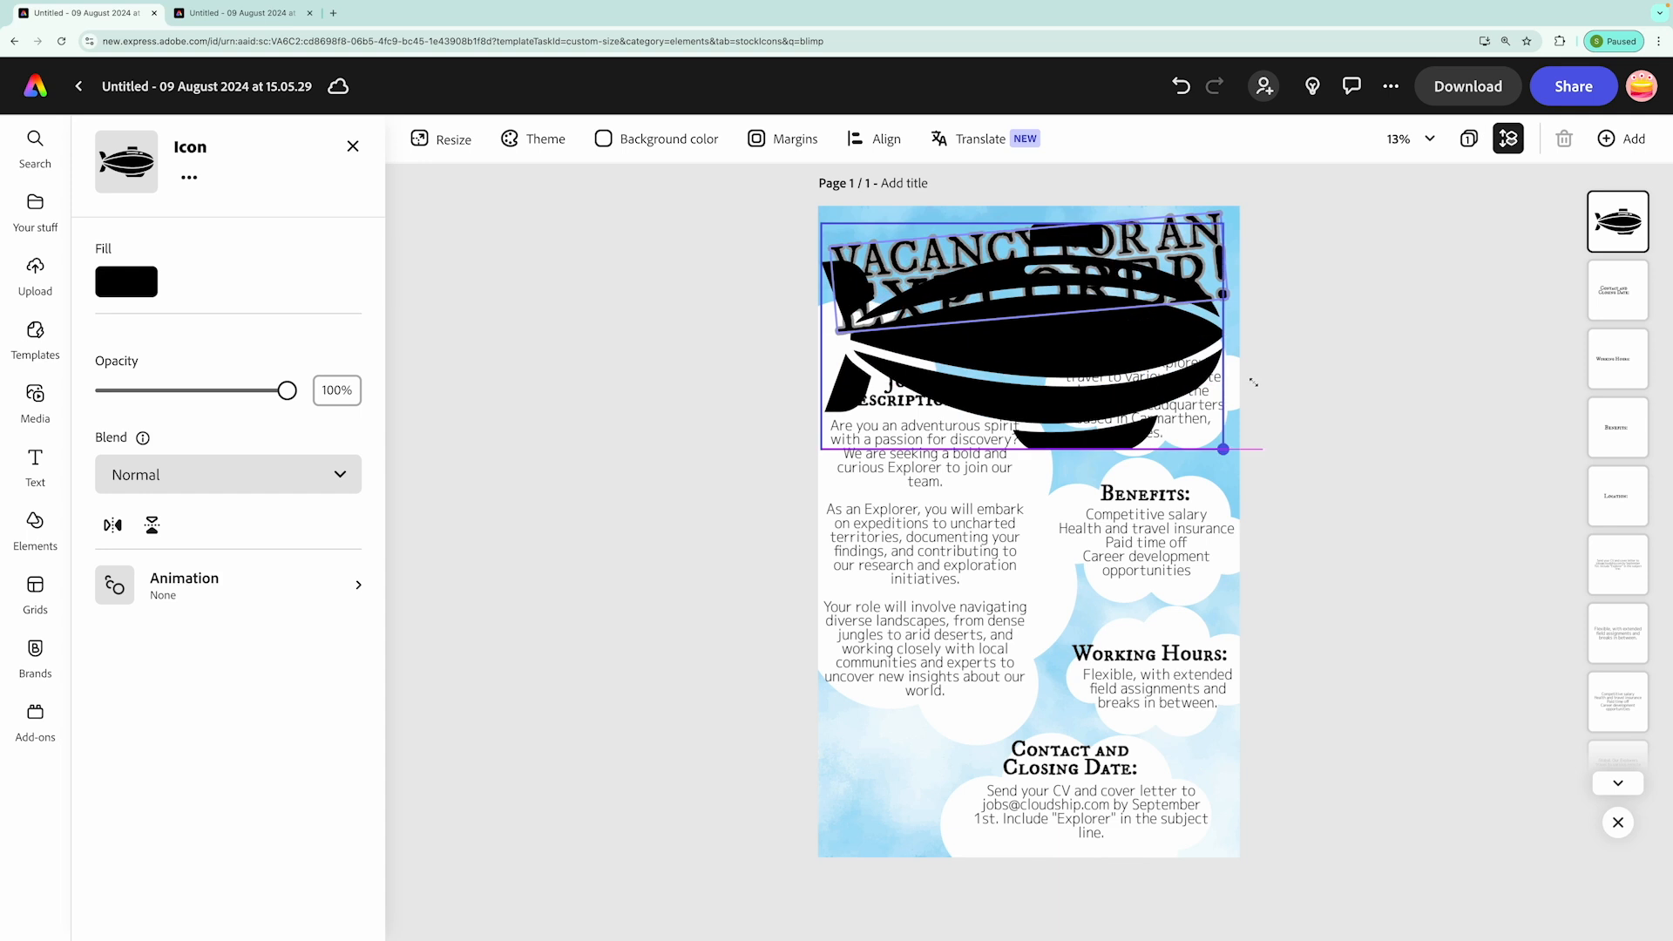
{"action": "left_click_drag", "start_coordinate": [1060, 320], "coordinate": [1043, 281]}
{"action": "mouse_move", "coordinate": [1025, 422]}
{"action": "left_mouse_down"}
{"action": "mouse_move", "coordinate": [1002, 409]}
{"action": "mouse_move", "coordinate": [1037, 415]}
{"action": "left_mouse_up"}
{"action": "left_click_drag", "start_coordinate": [1232, 364], "coordinate": [1213, 356]}
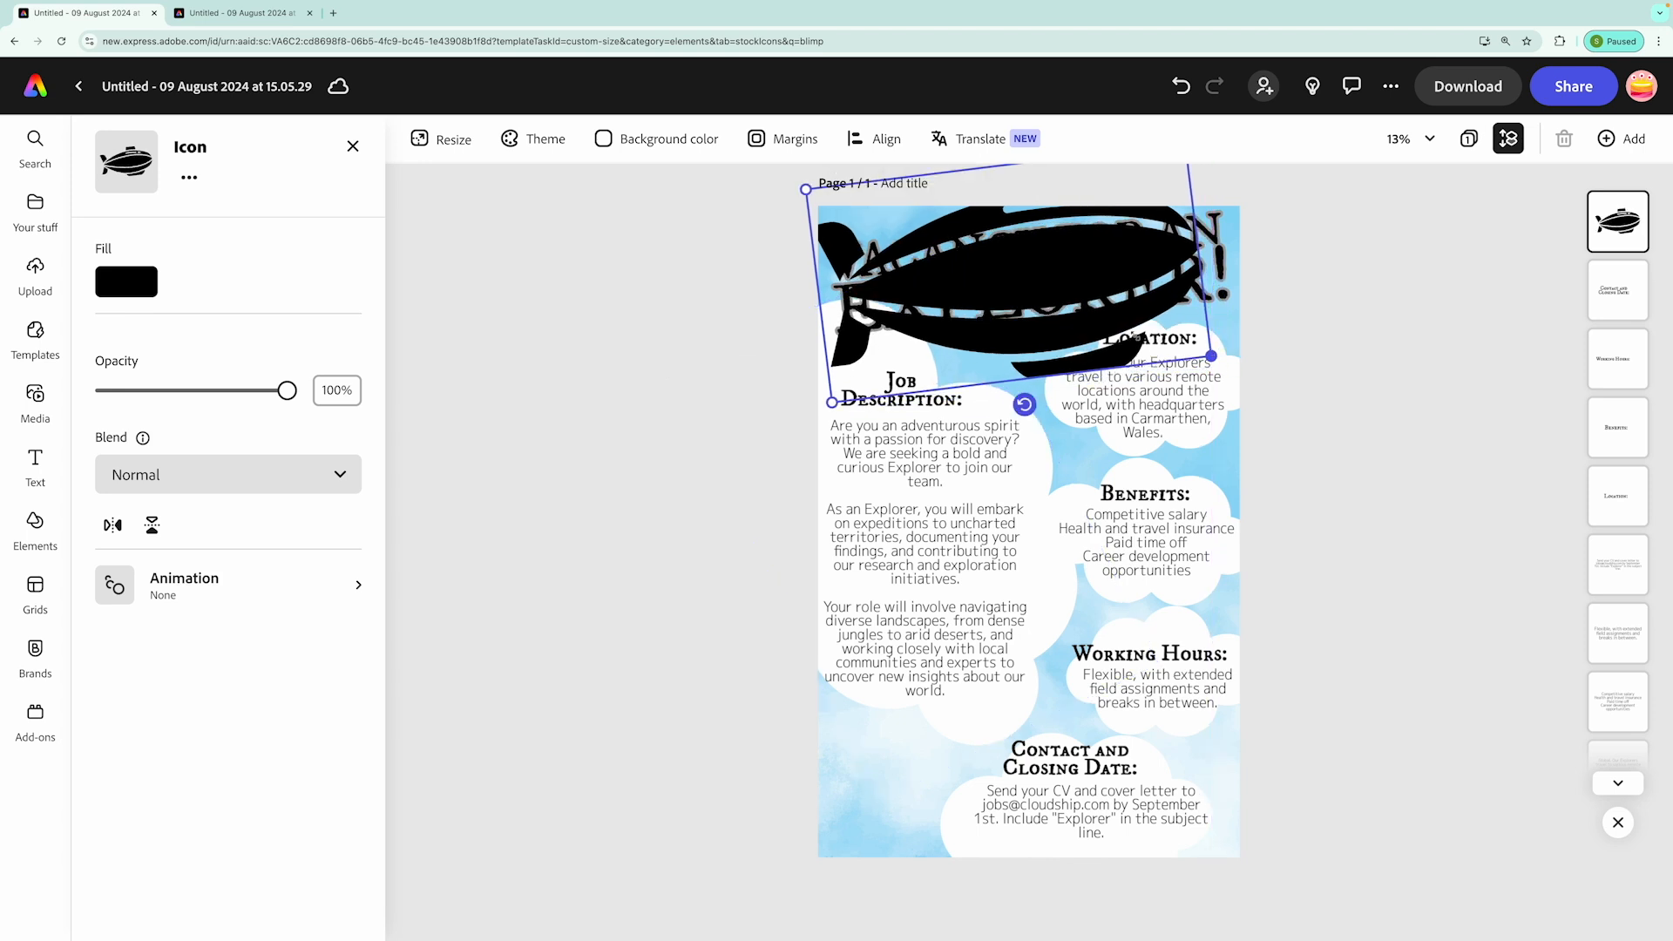
{"action": "left_click_drag", "start_coordinate": [1028, 276], "coordinate": [1043, 264]}
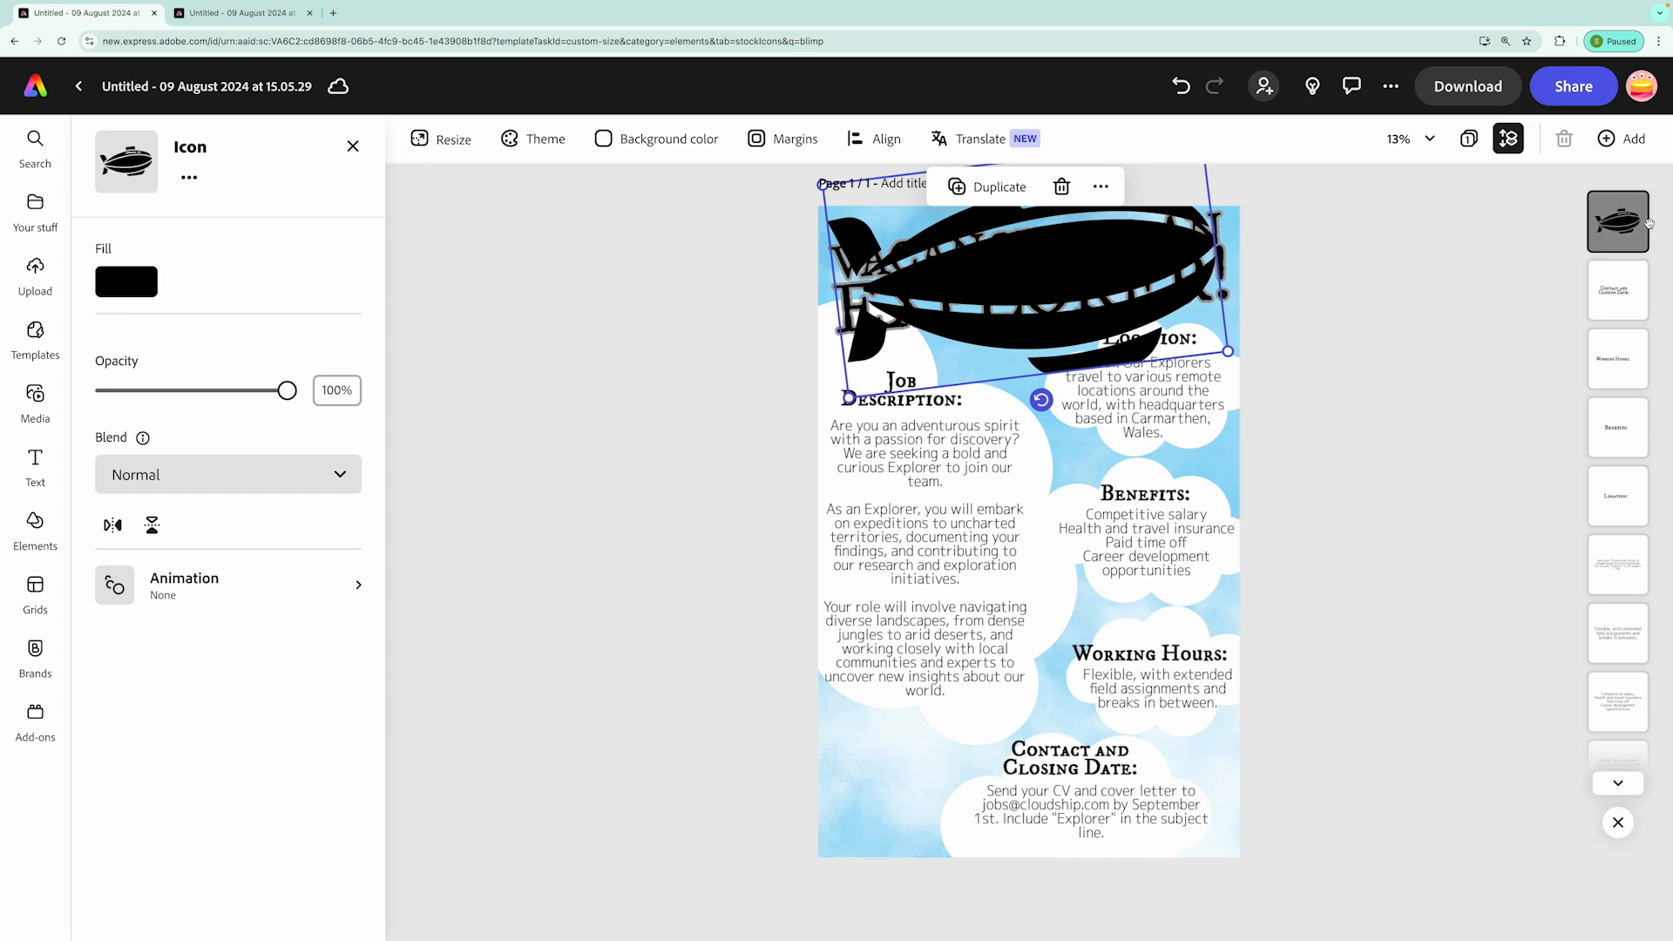
Send the blimp behind the title and clouds, directly above the sky background, and fill it with light grey #CCCCCC
{"action": "left_click_drag", "start_coordinate": [1643, 225], "coordinate": [1618, 692]}
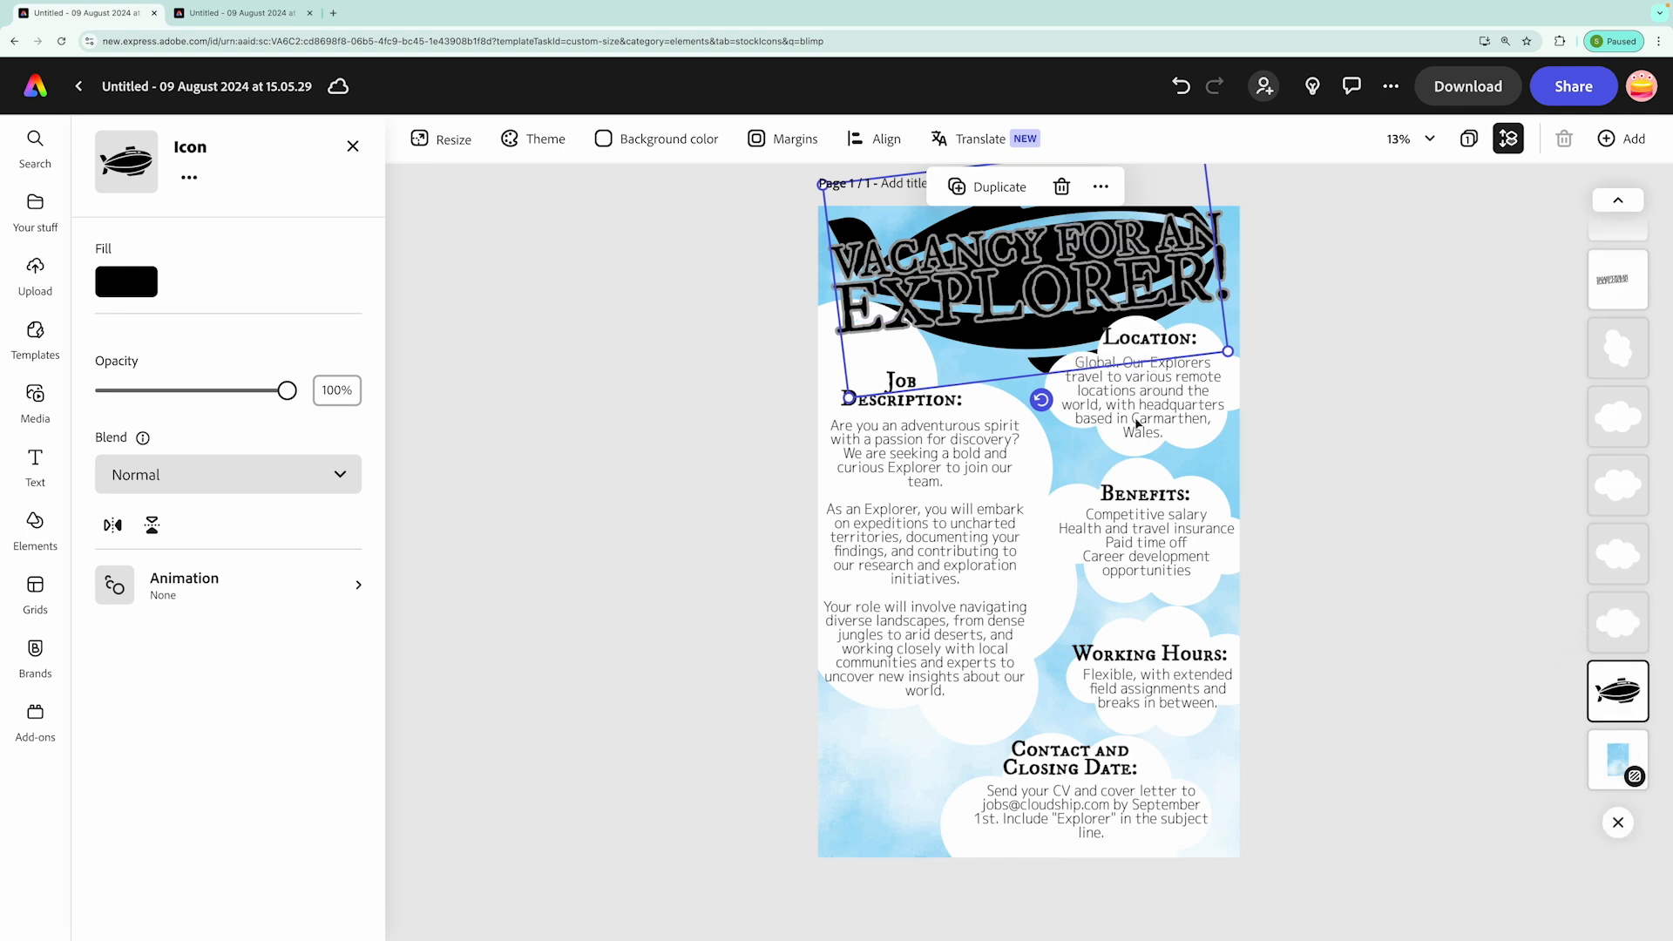
{"action": "left_click", "coordinate": [125, 284]}
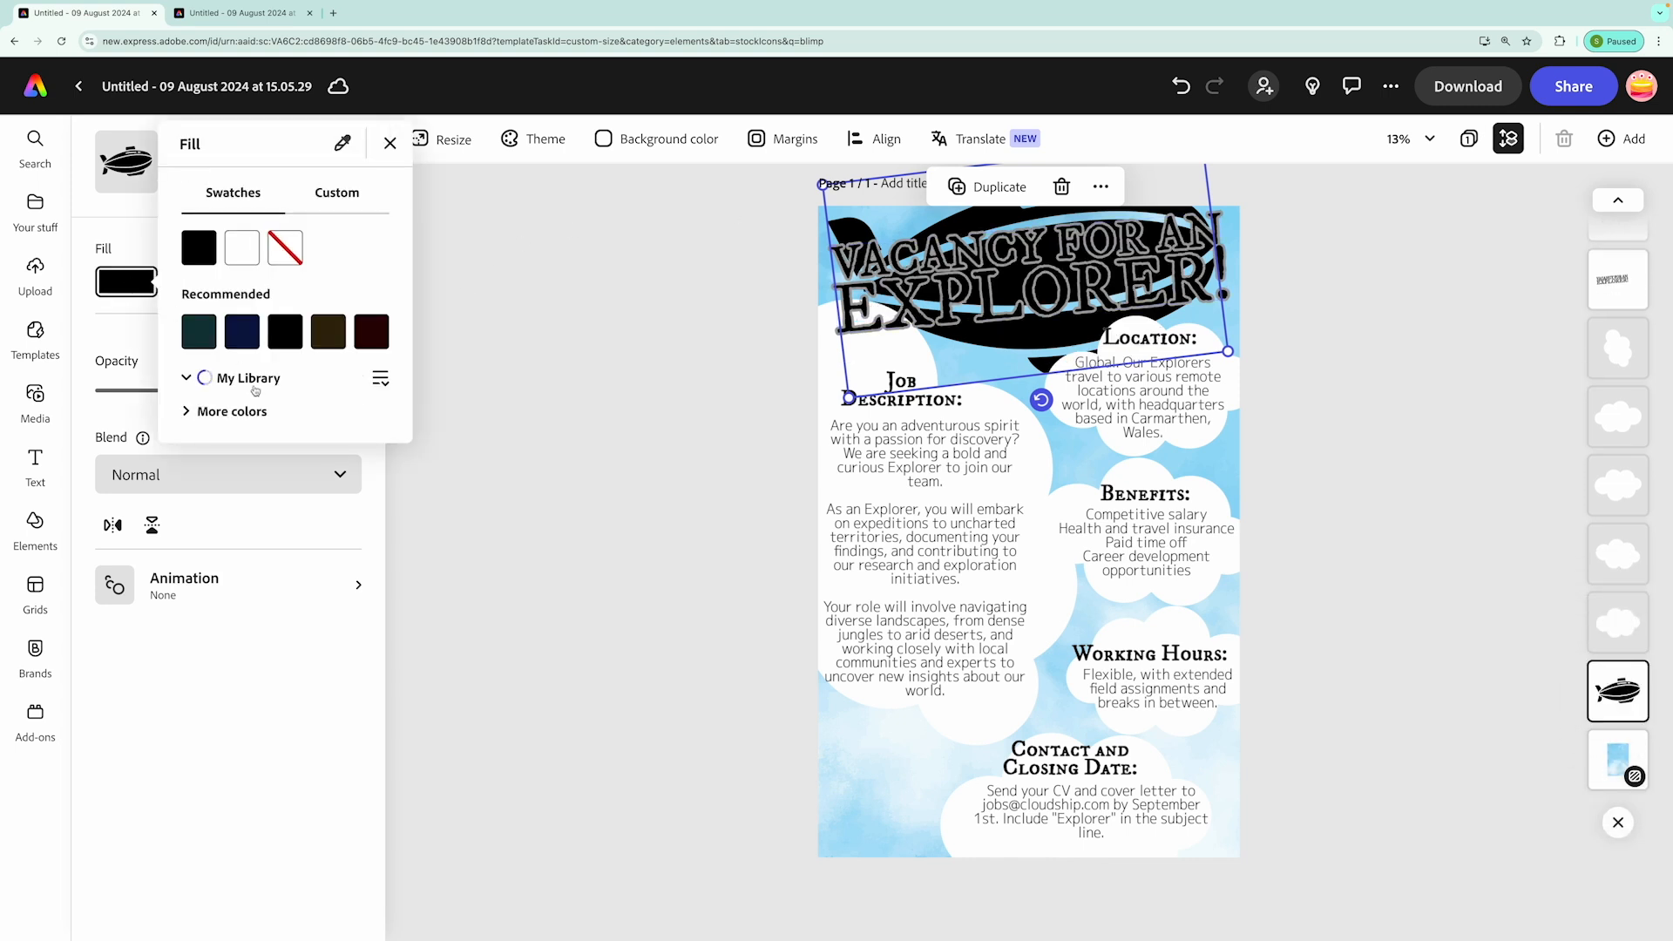
{"action": "left_click", "coordinate": [190, 442]}
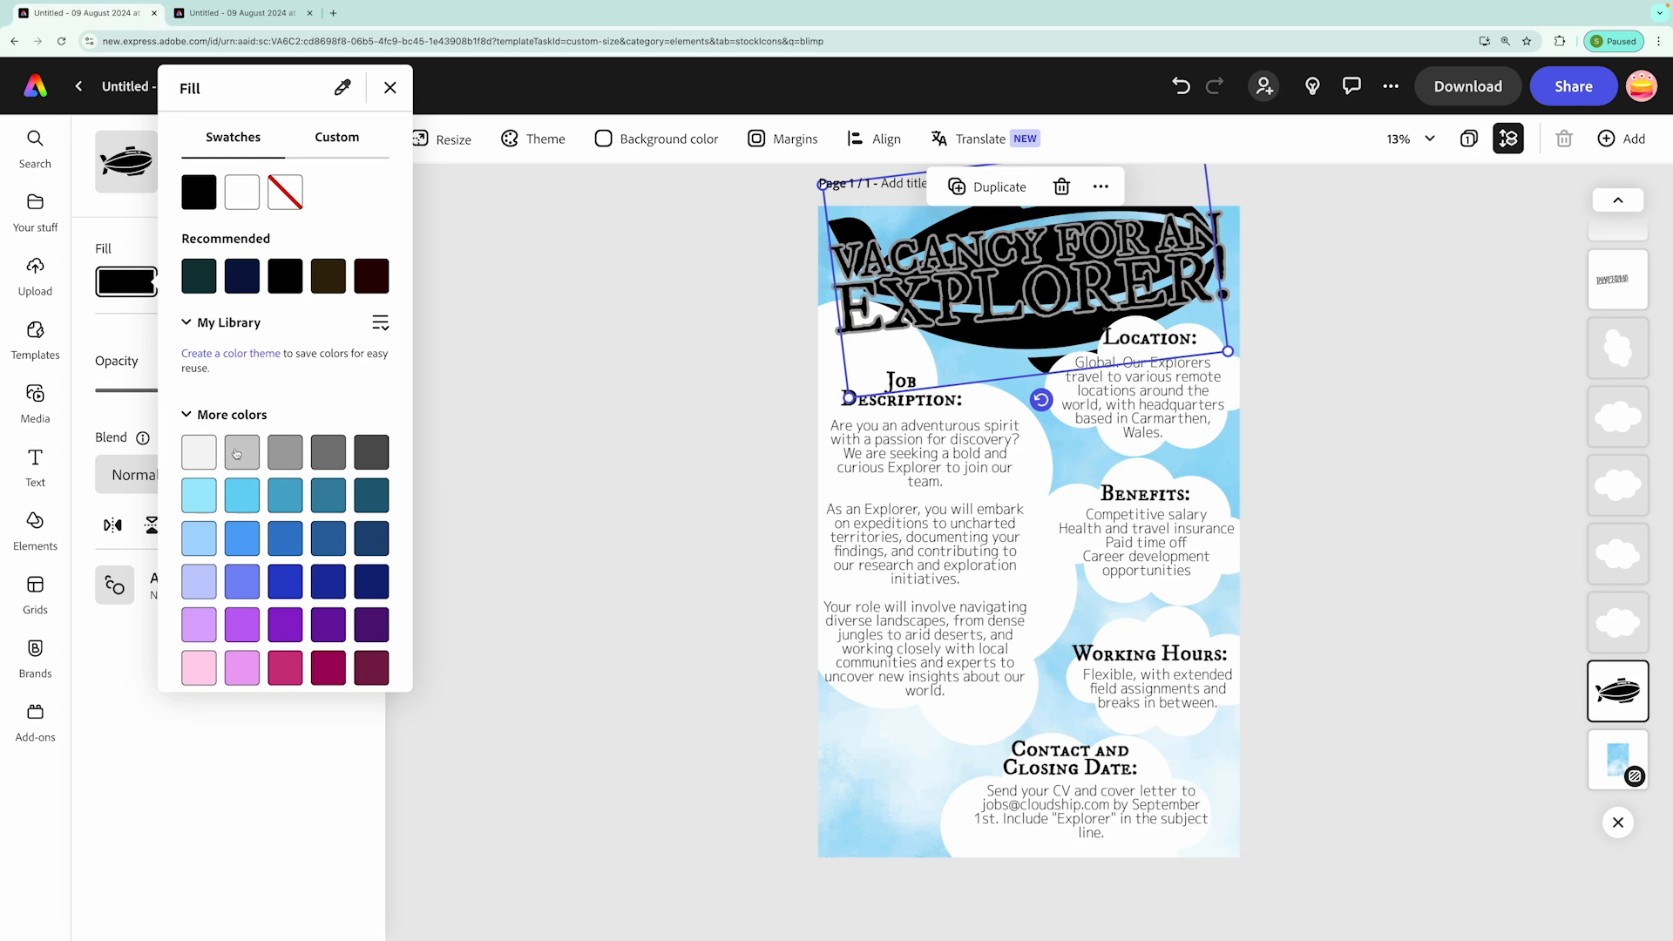
{"action": "left_click", "coordinate": [238, 453]}
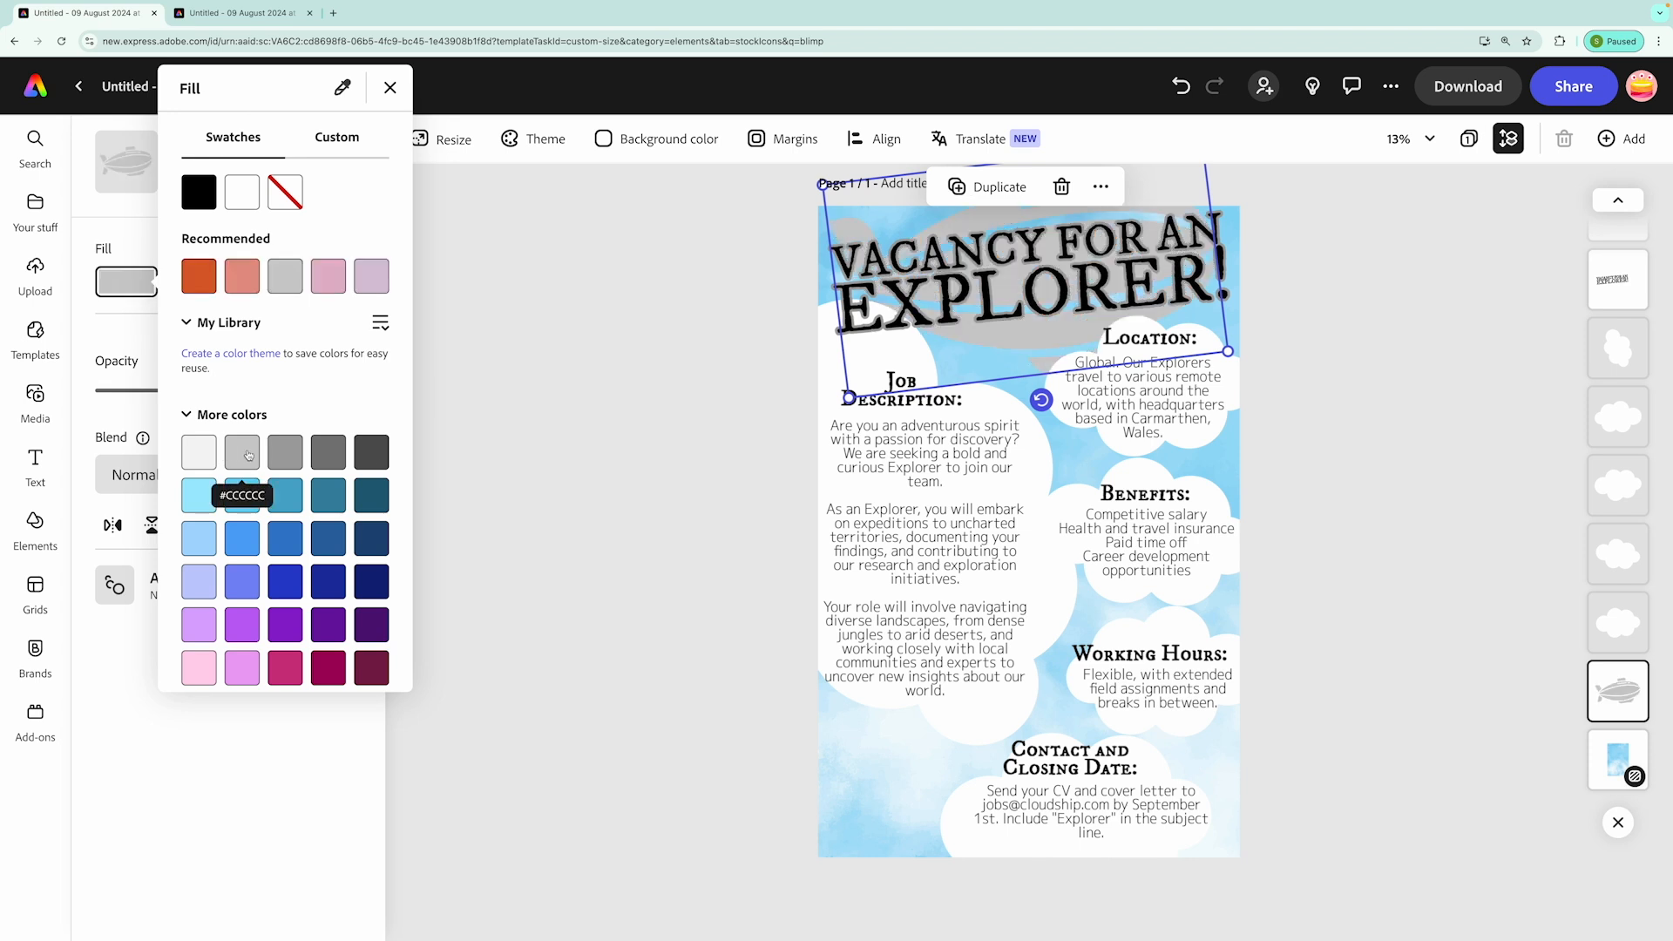
{"action": "left_click", "coordinate": [582, 446]}
{"action": "left_click", "coordinate": [691, 325]}
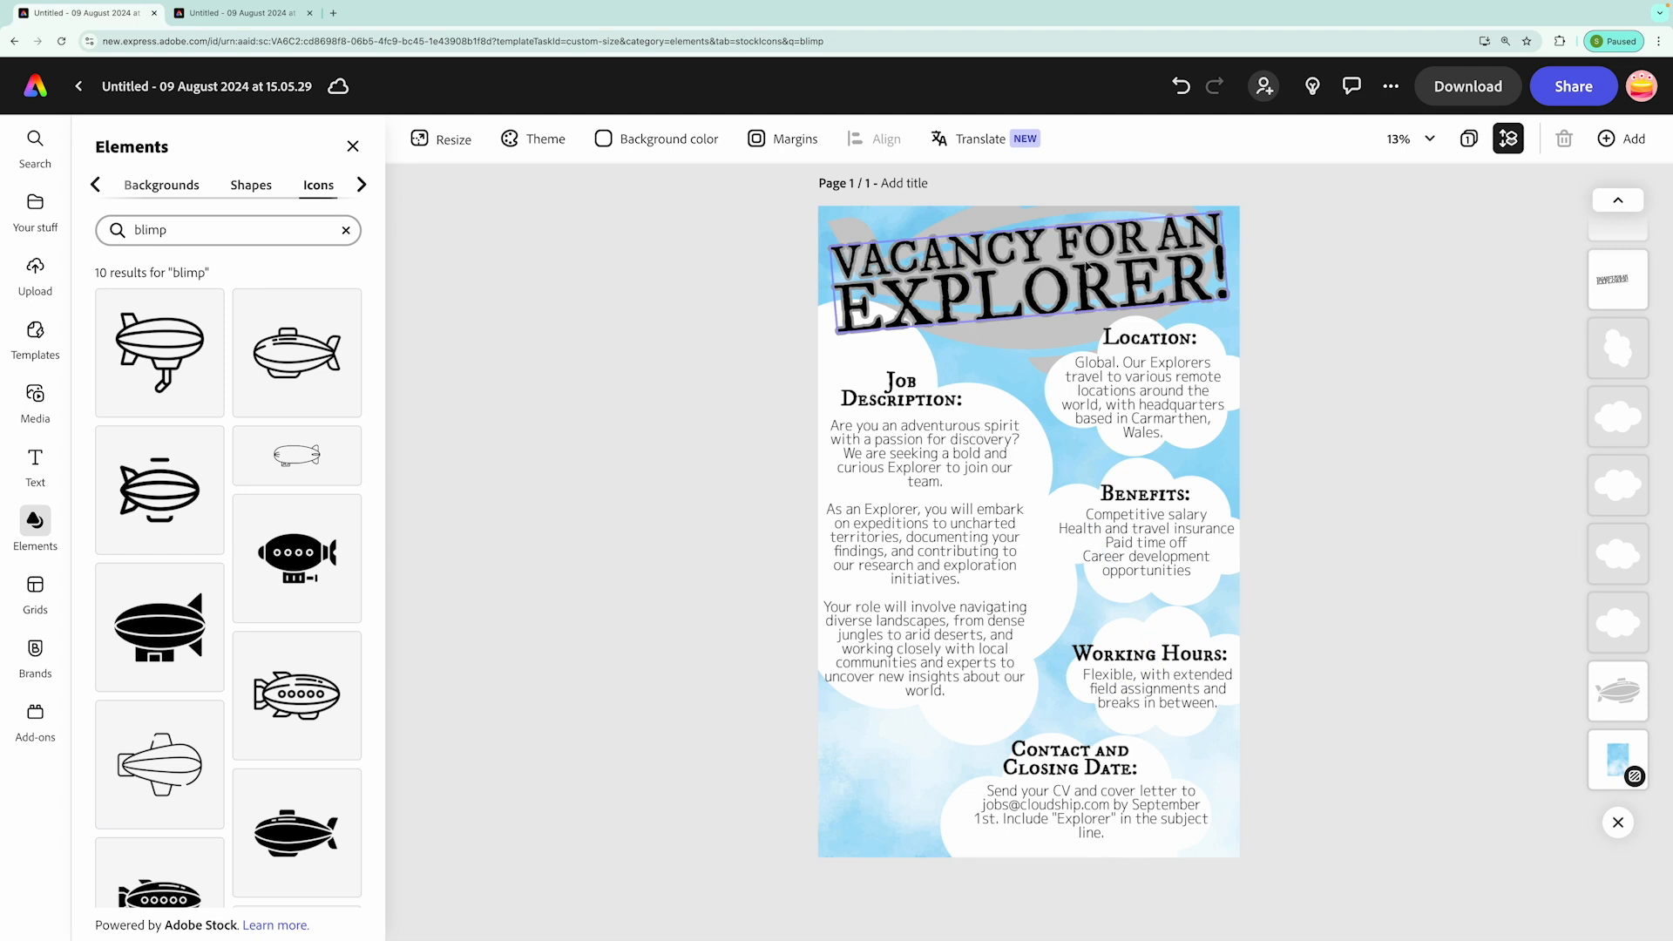
Search the icons for "sea turtles" and place a swimming turtle in the empty sky beside the contact details
{"action": "left_click", "coordinate": [346, 230]}
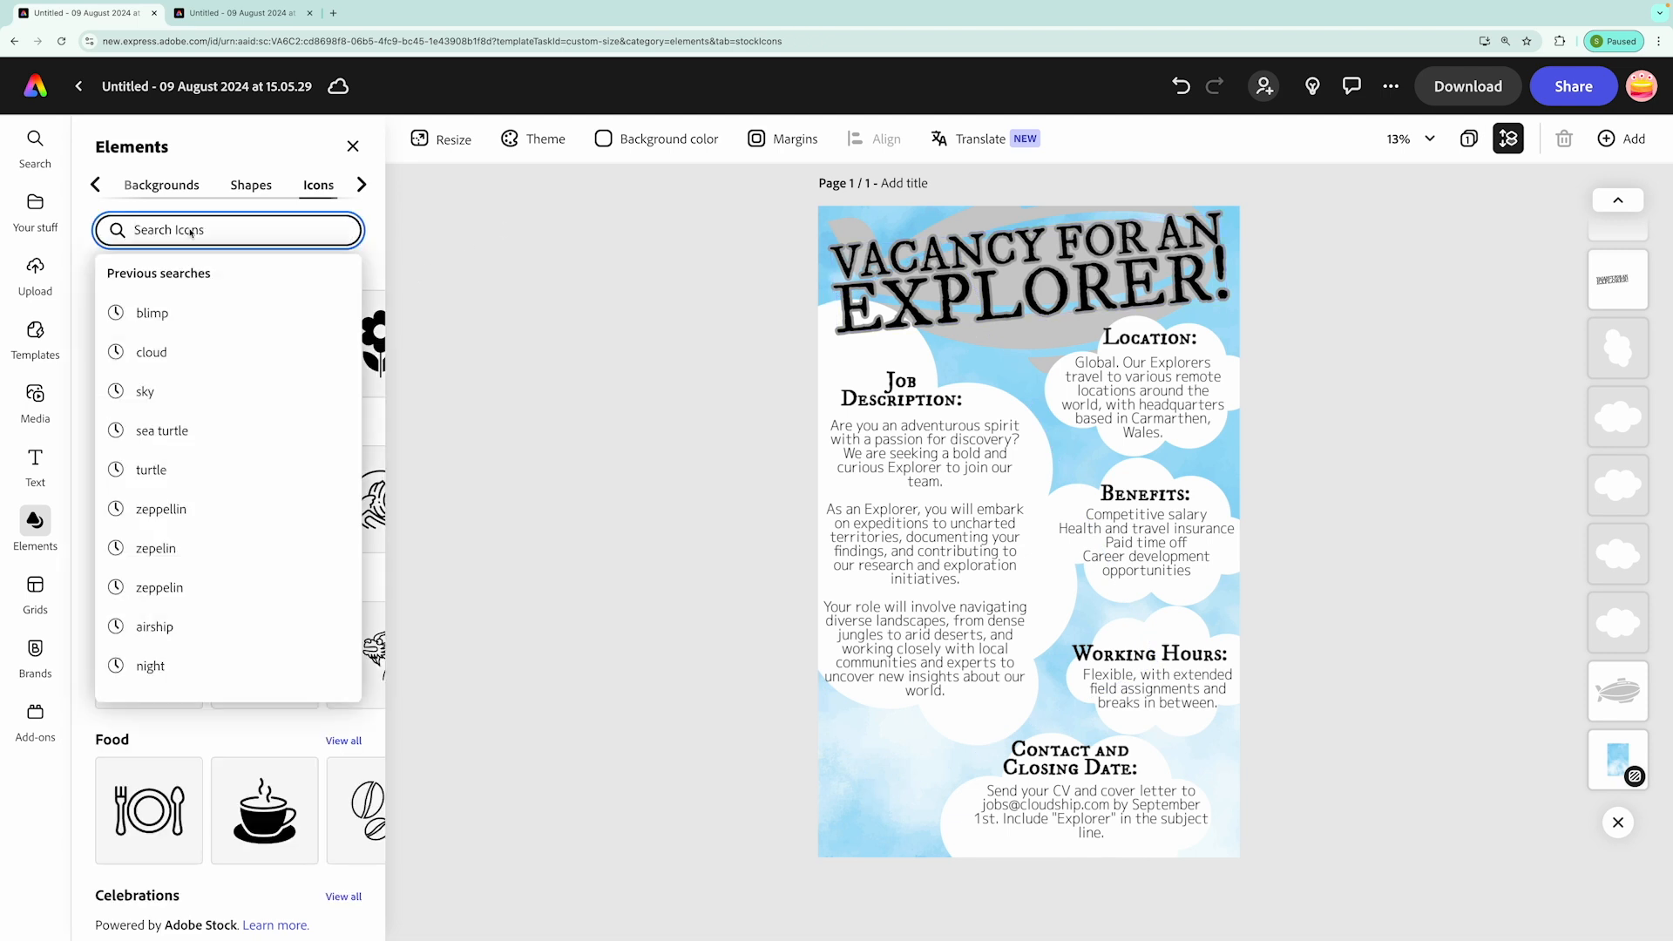
{"action": "type", "text": "sea "}
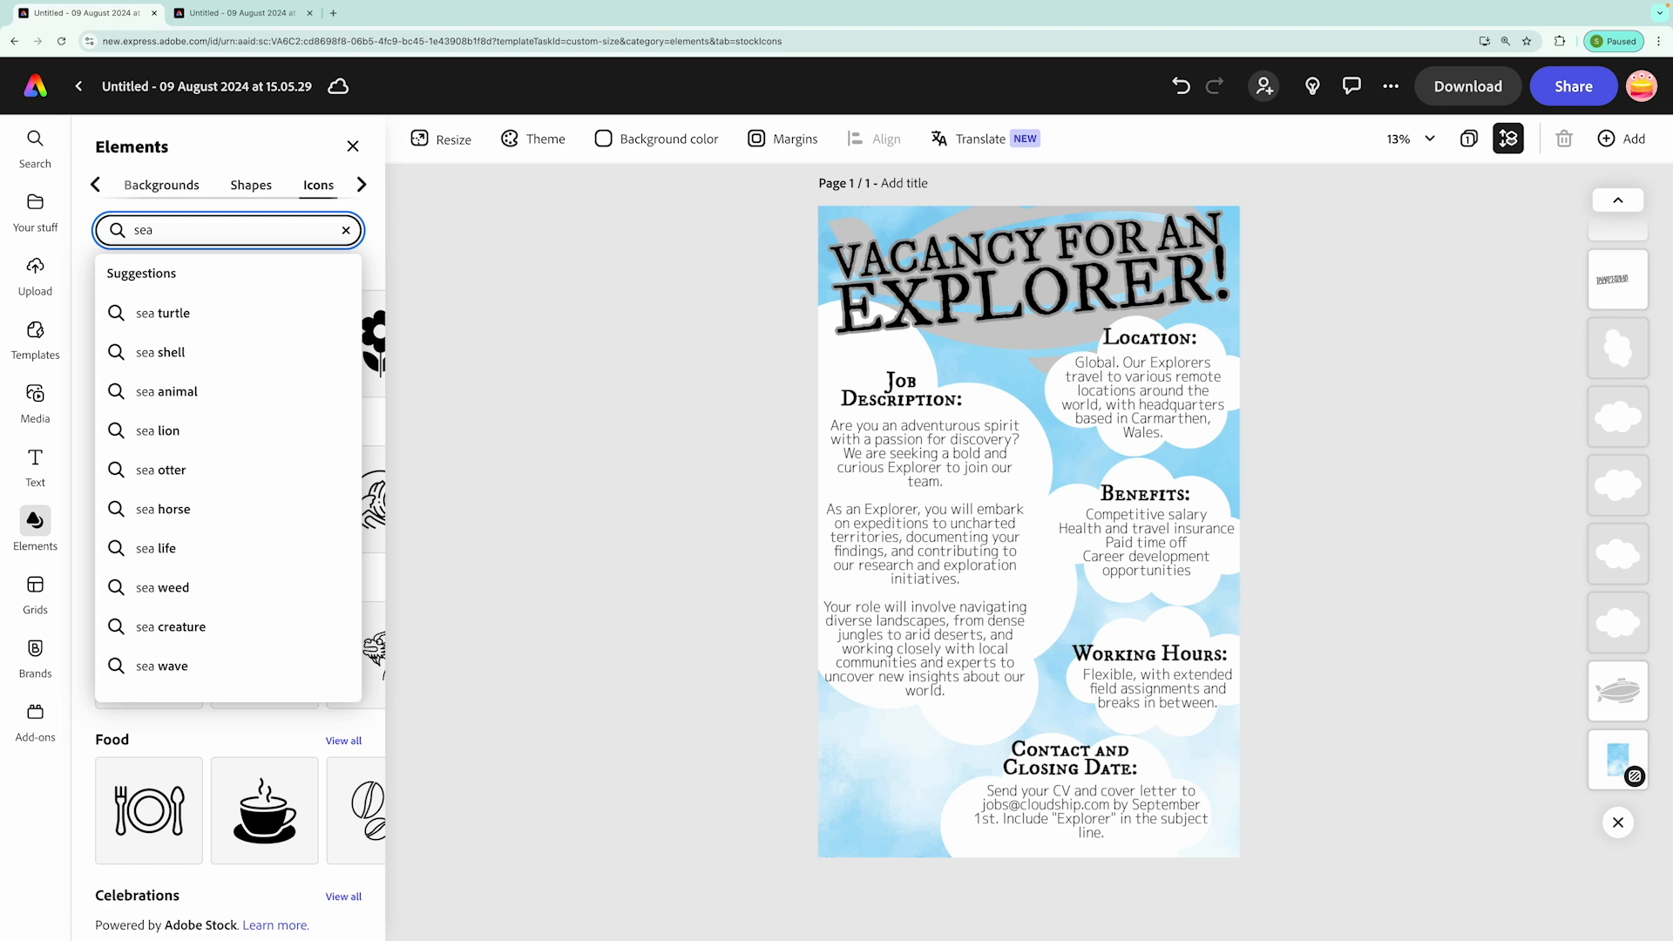
{"action": "type", "text": "turtles"}
{"action": "key", "text": "Return"}
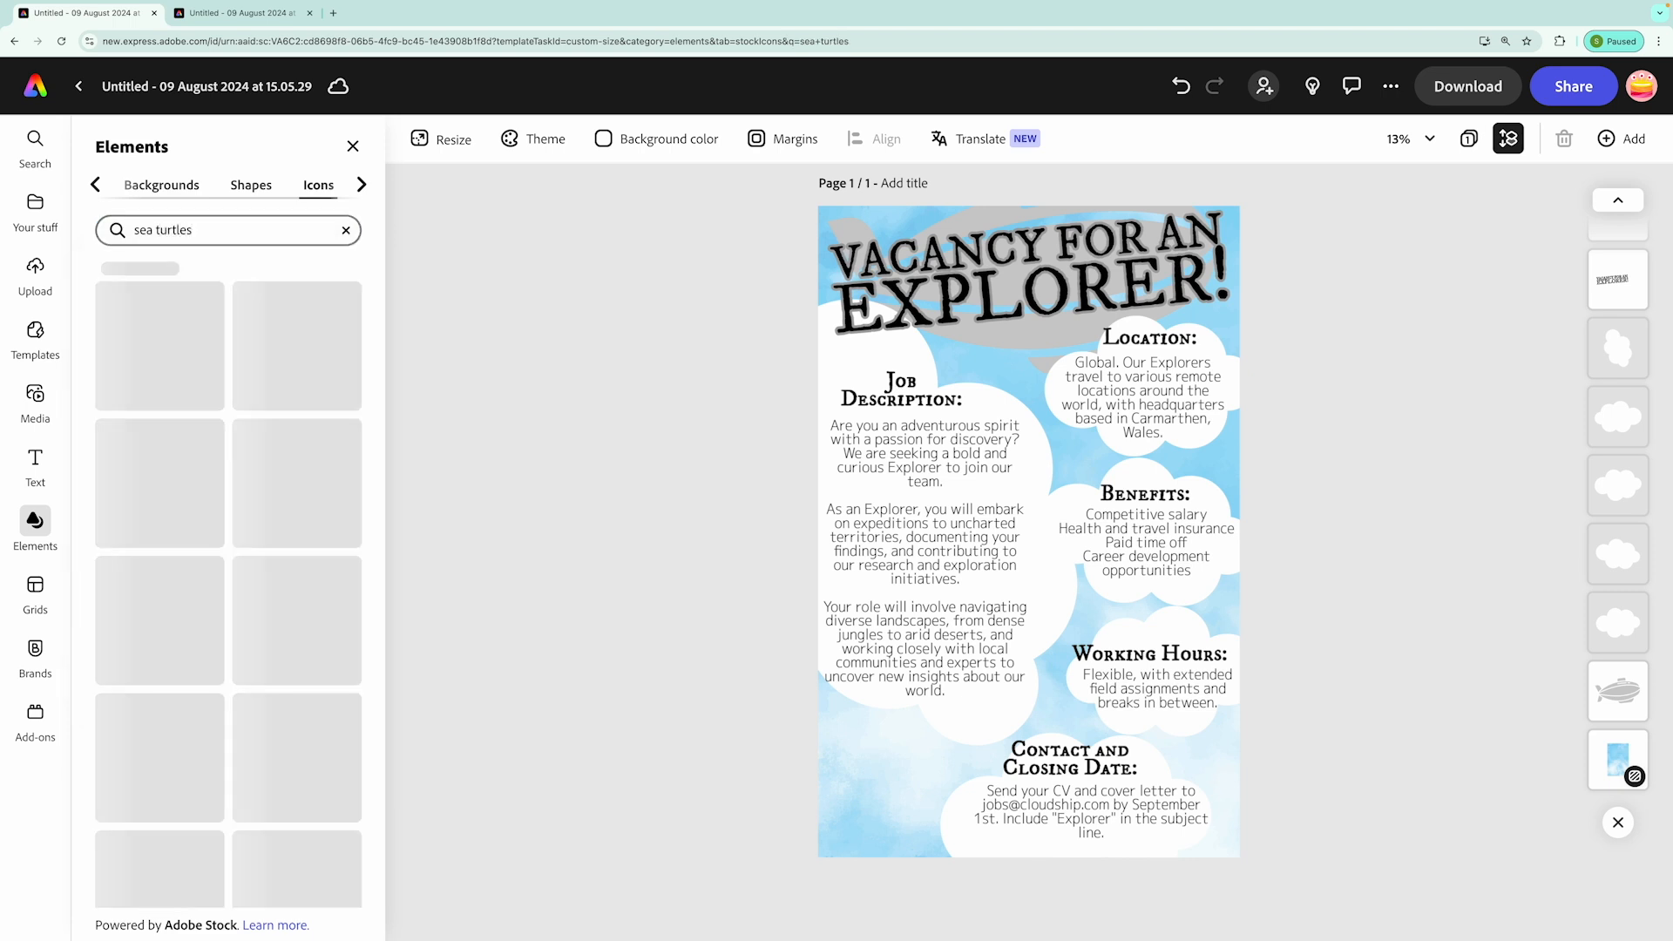
{"action": "scroll", "coordinate": [194, 507], "scroll_direction": "down", "scroll_amount": 10}
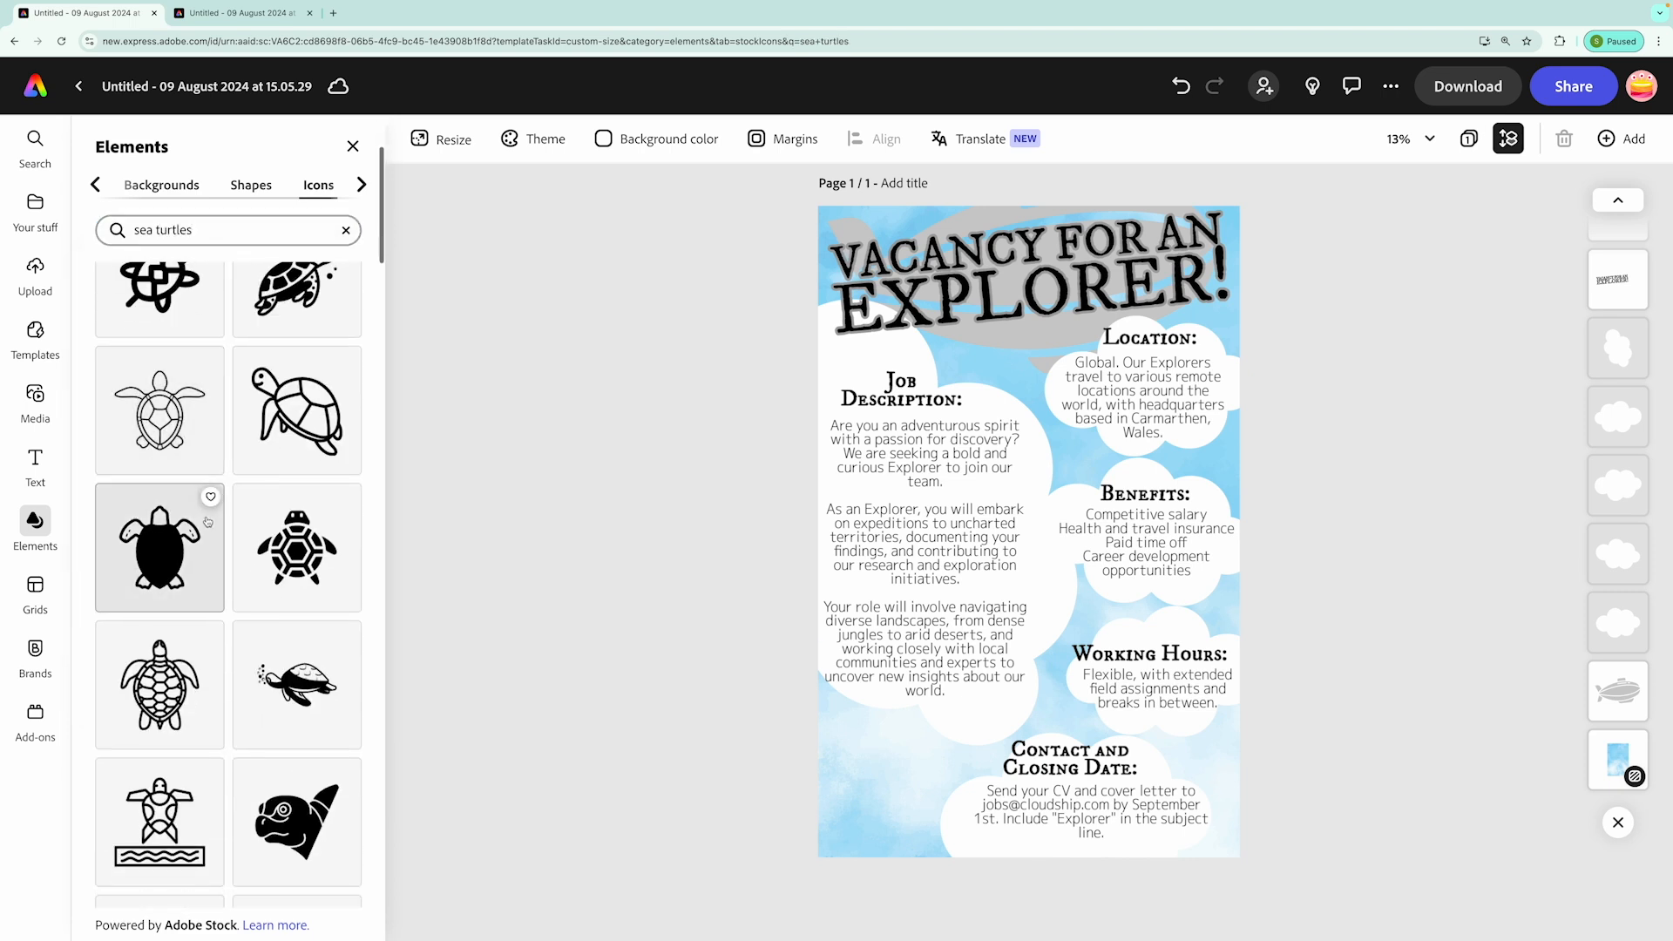
{"action": "scroll", "coordinate": [208, 522], "scroll_direction": "down", "scroll_amount": 10}
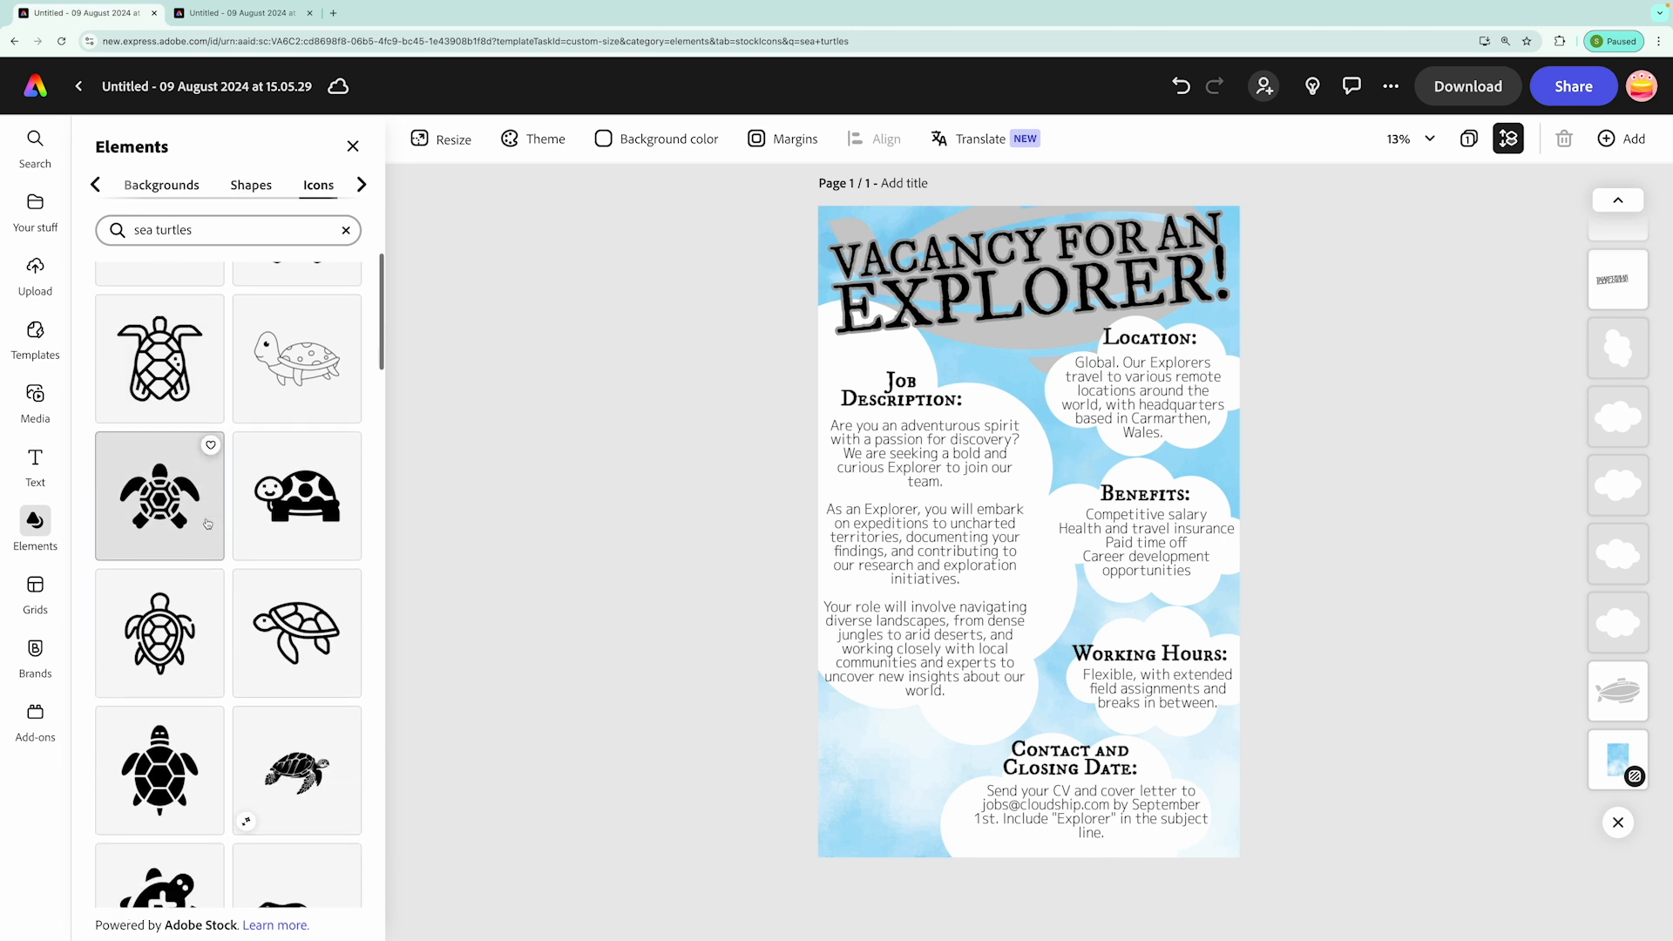
{"action": "scroll", "coordinate": [208, 522], "scroll_direction": "down", "scroll_amount": 10}
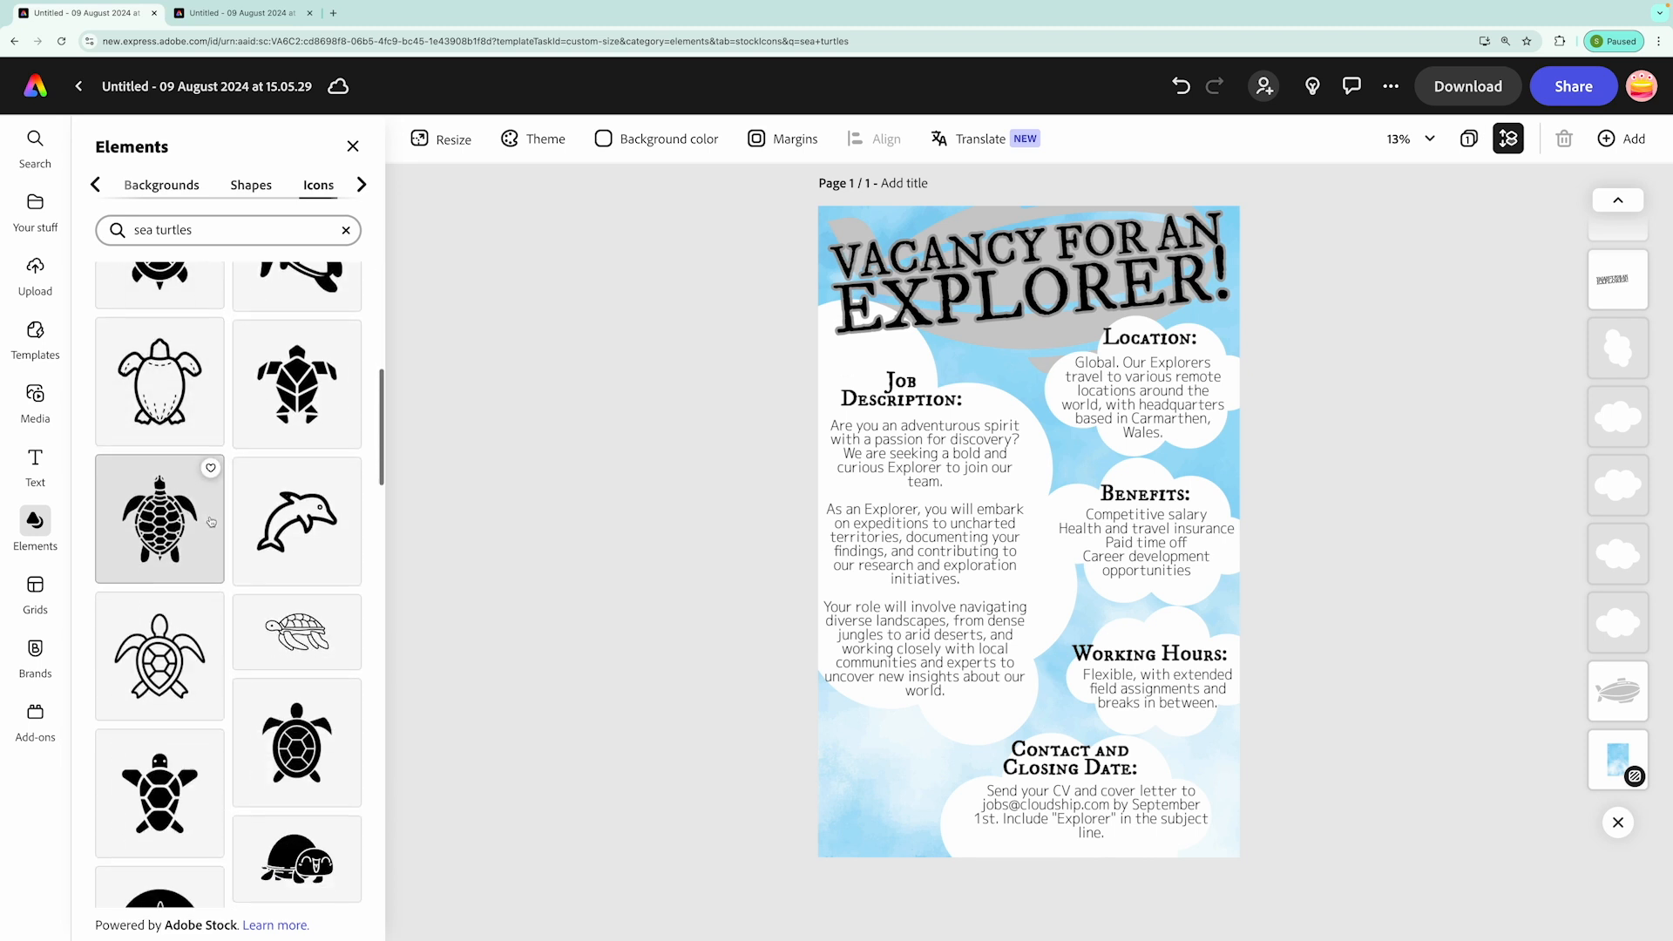
{"action": "scroll", "coordinate": [208, 522], "scroll_direction": "down", "scroll_amount": 3}
{"action": "left_click_drag", "start_coordinate": [292, 571], "coordinate": [884, 751]}
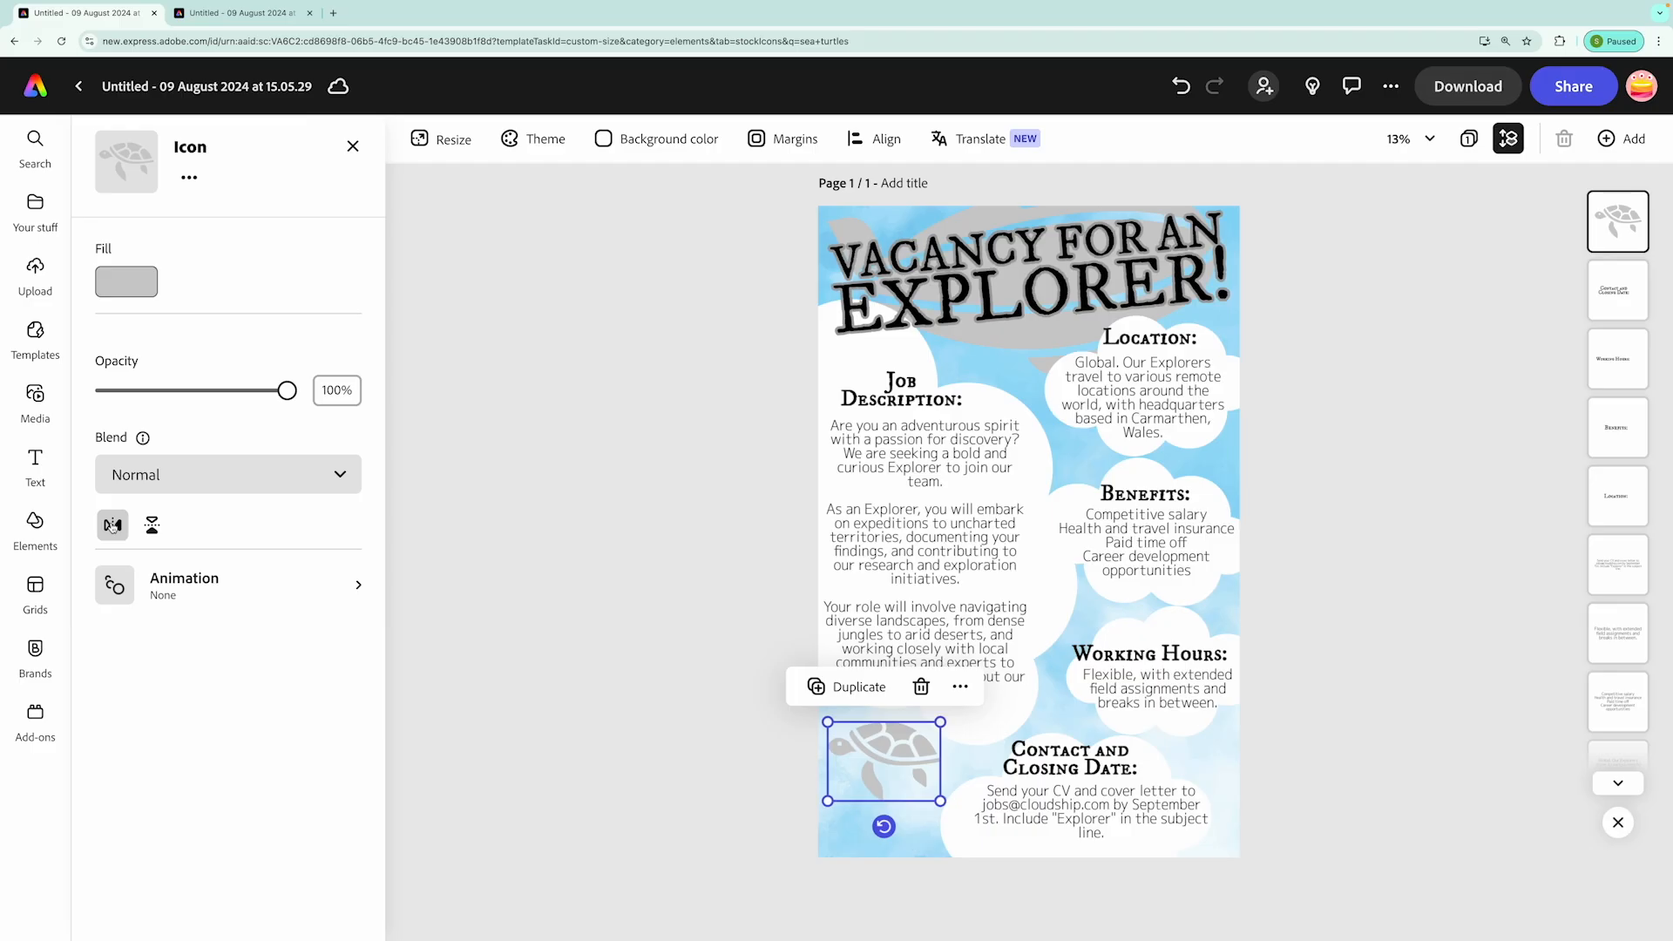
Flip the turtle horizontally with a slight upward tilt and fill it with dark olive green
{"action": "left_click", "coordinate": [112, 525]}
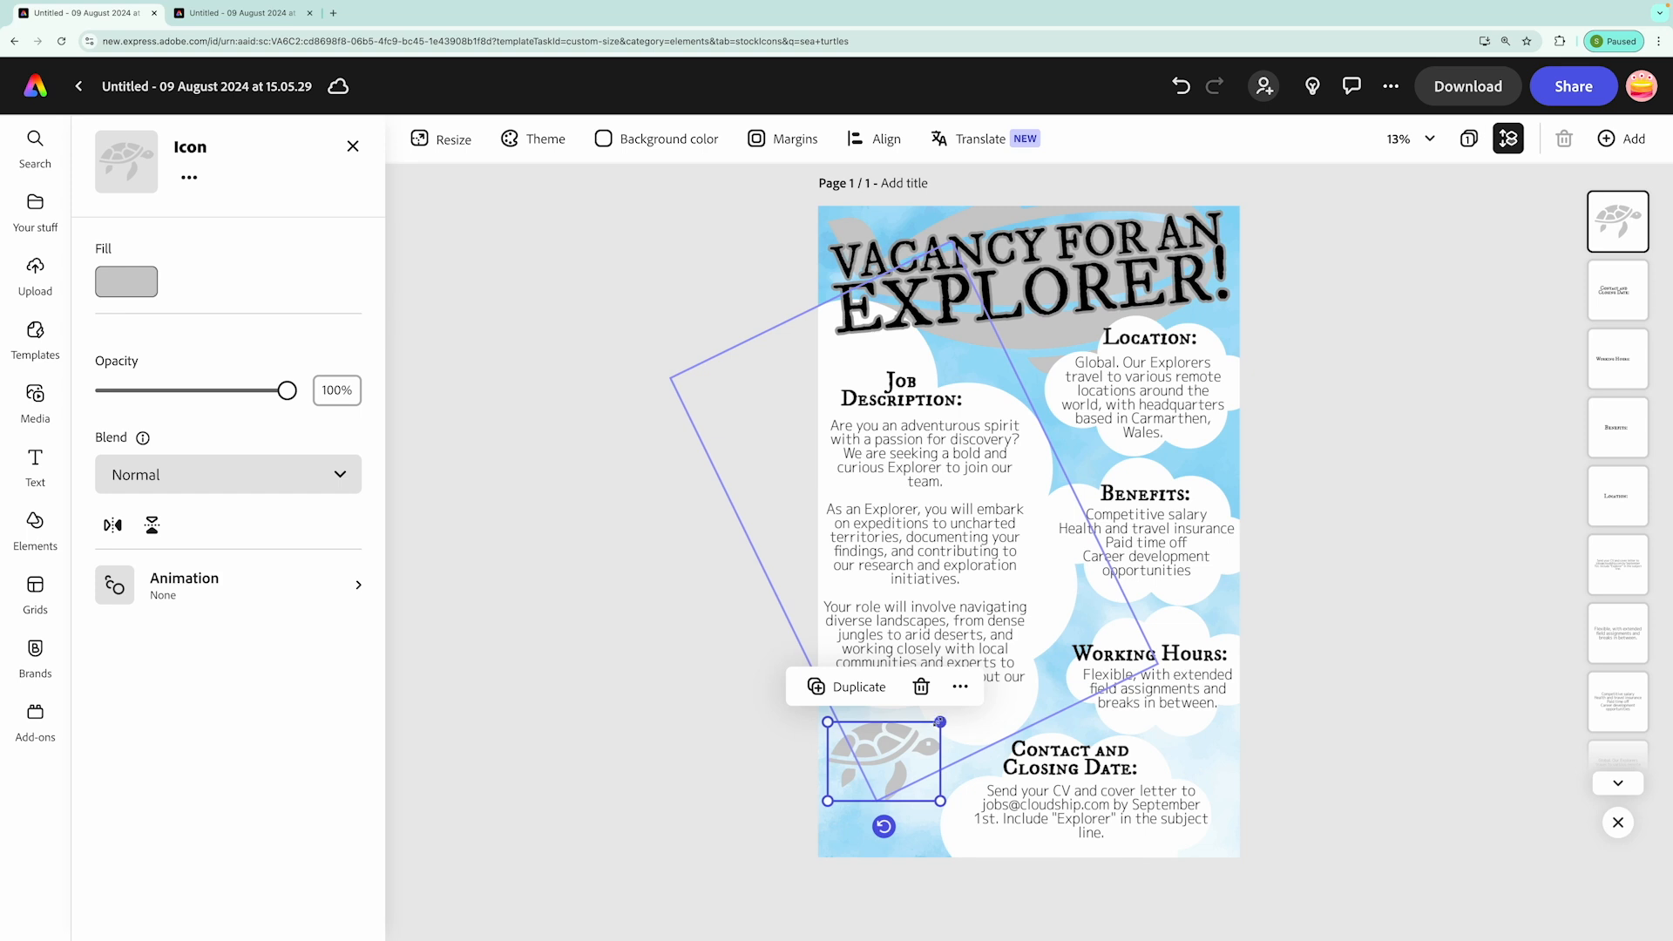
{"action": "left_click_drag", "start_coordinate": [884, 826], "coordinate": [897, 828]}
{"action": "left_click", "coordinate": [131, 289]}
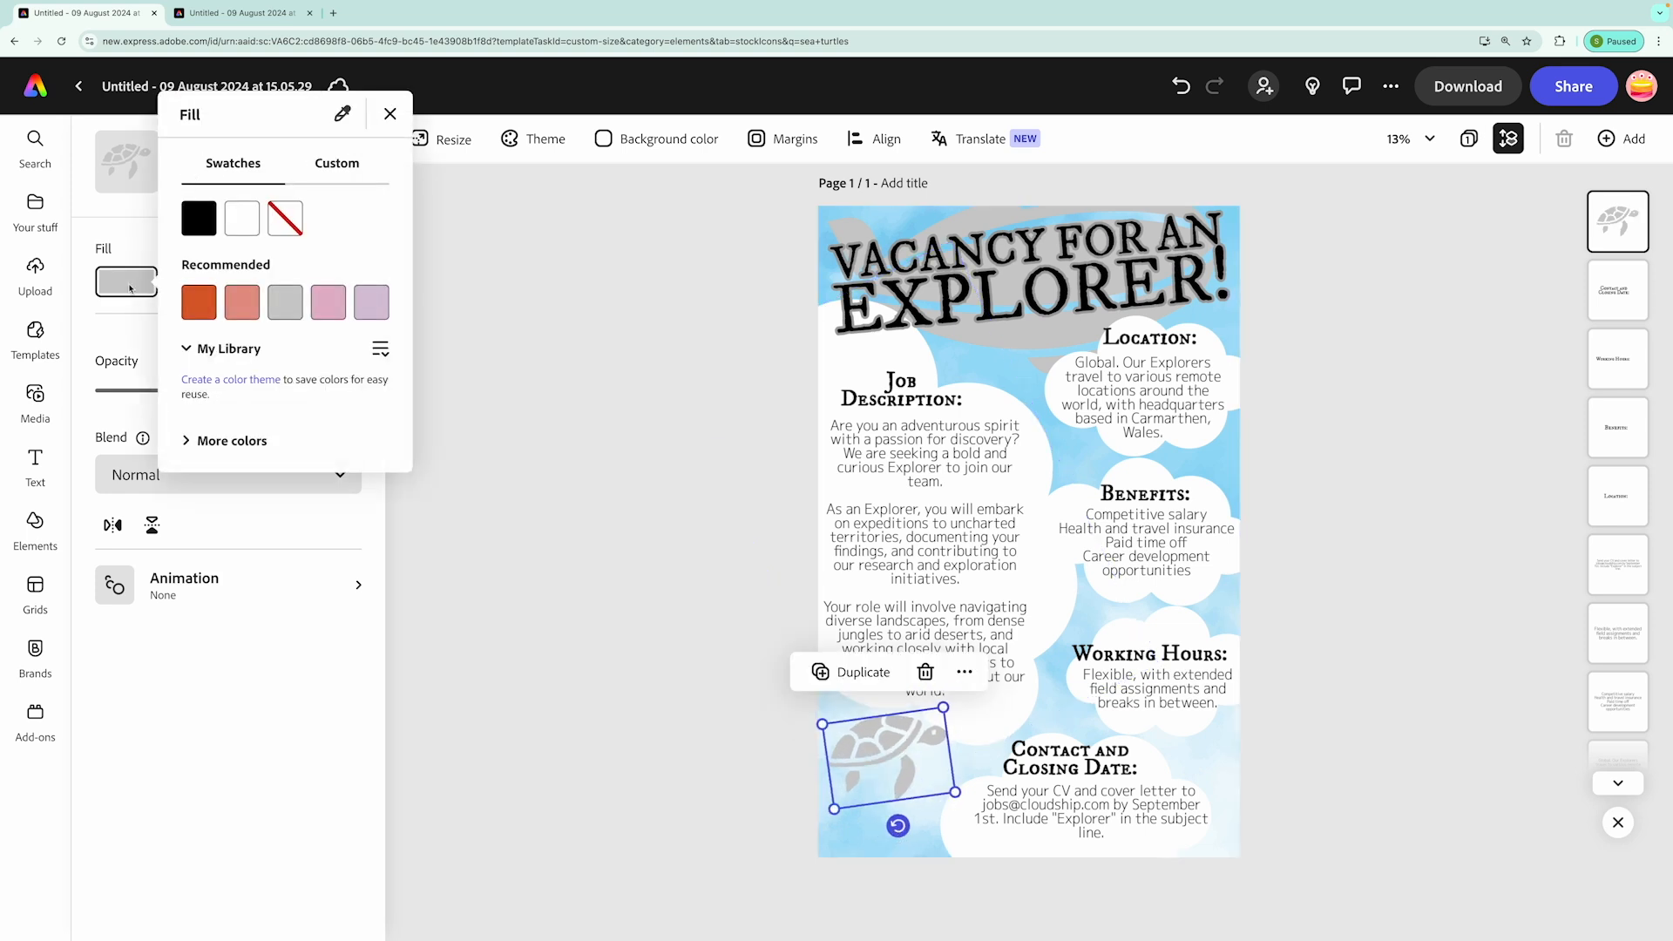
{"action": "left_click", "coordinate": [184, 448]}
{"action": "scroll", "coordinate": [284, 479], "scroll_direction": "down", "scroll_amount": 5}
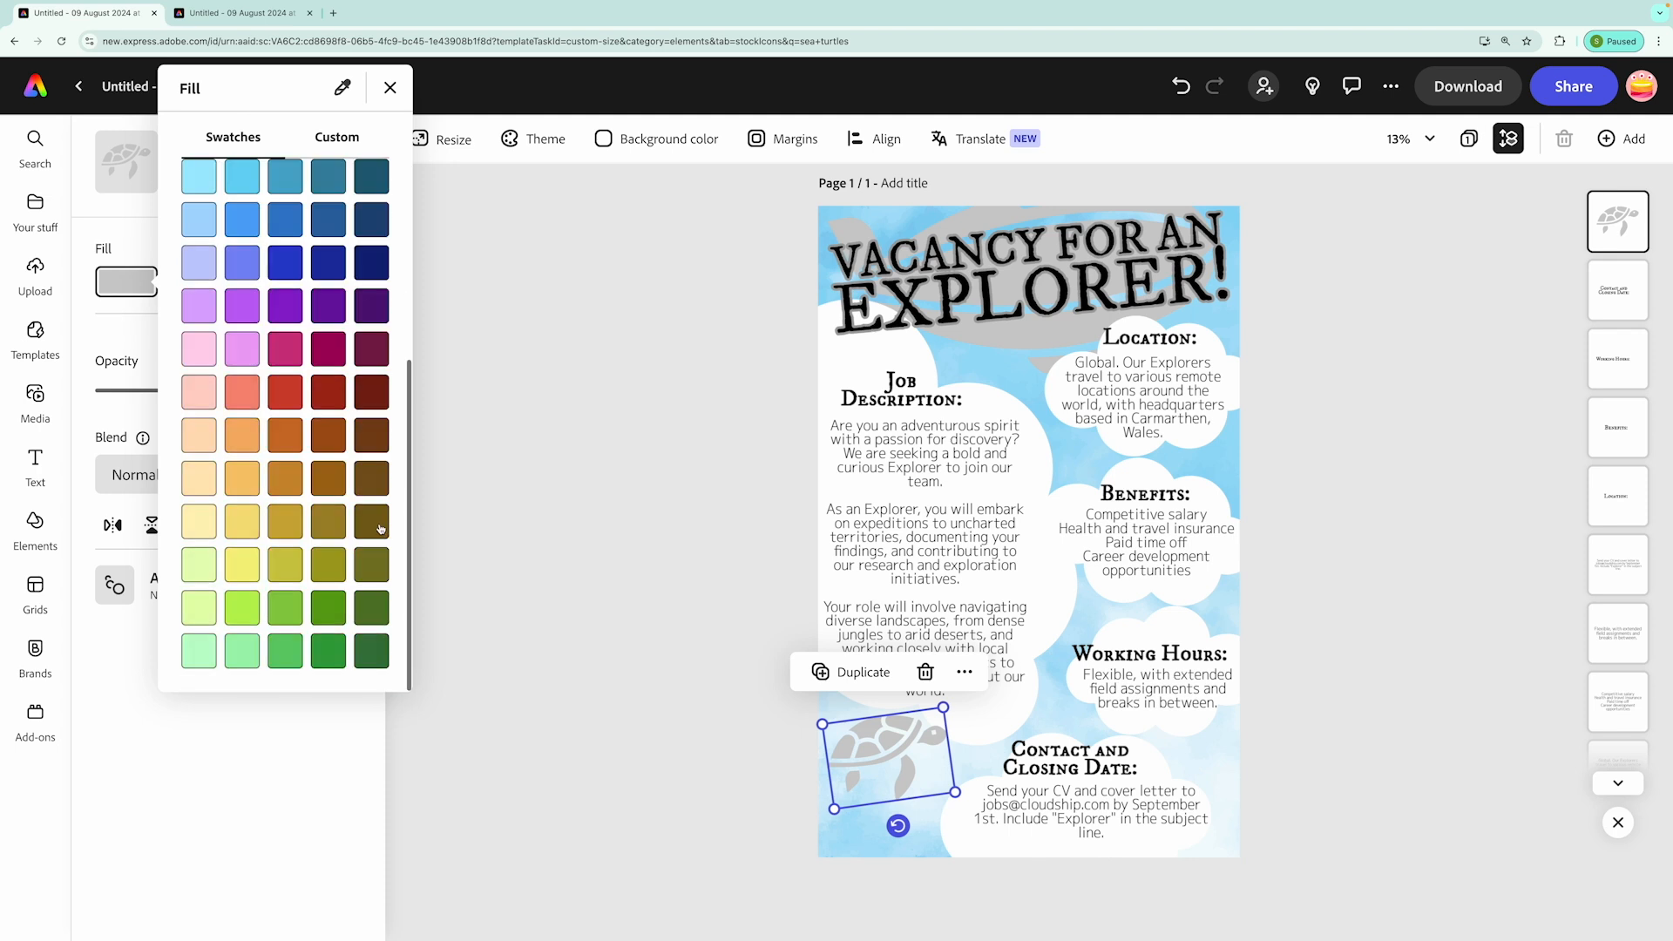
{"action": "left_click", "coordinate": [371, 607]}
{"action": "left_click", "coordinate": [654, 689]}
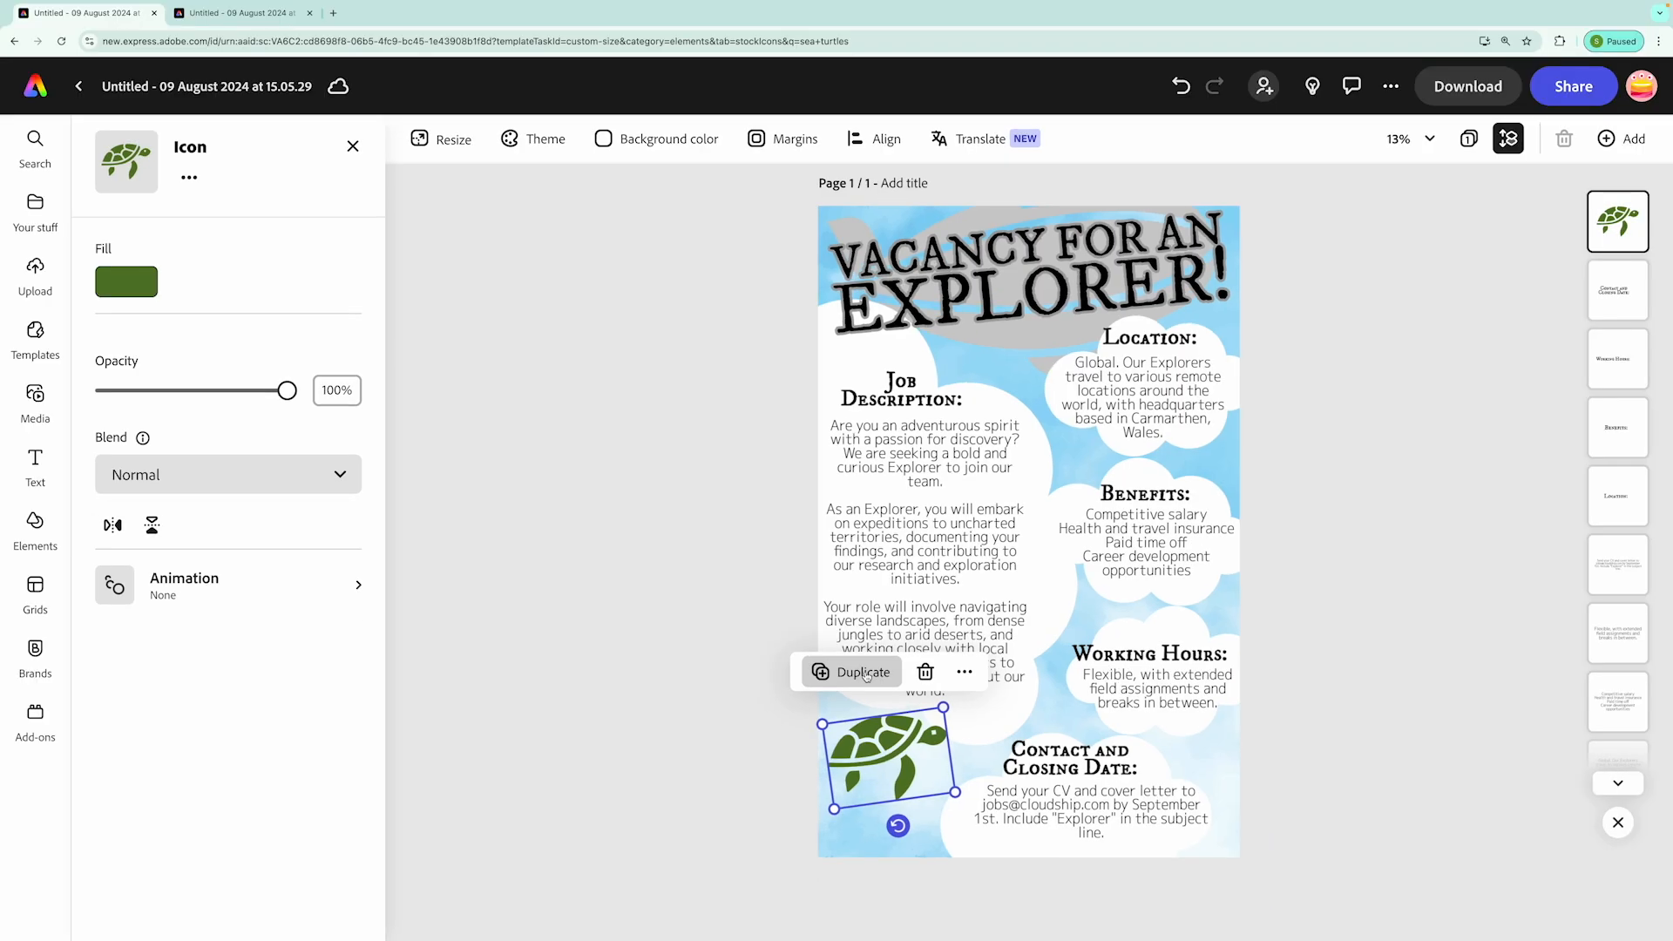
Duplicate the turtle as a smaller copy overlapping the first one's lower edge, and fill it with brighter green #229109
{"action": "left_click", "coordinate": [878, 684]}
{"action": "left_click_drag", "start_coordinate": [897, 758], "coordinate": [927, 776]}
{"action": "left_click", "coordinate": [130, 290]}
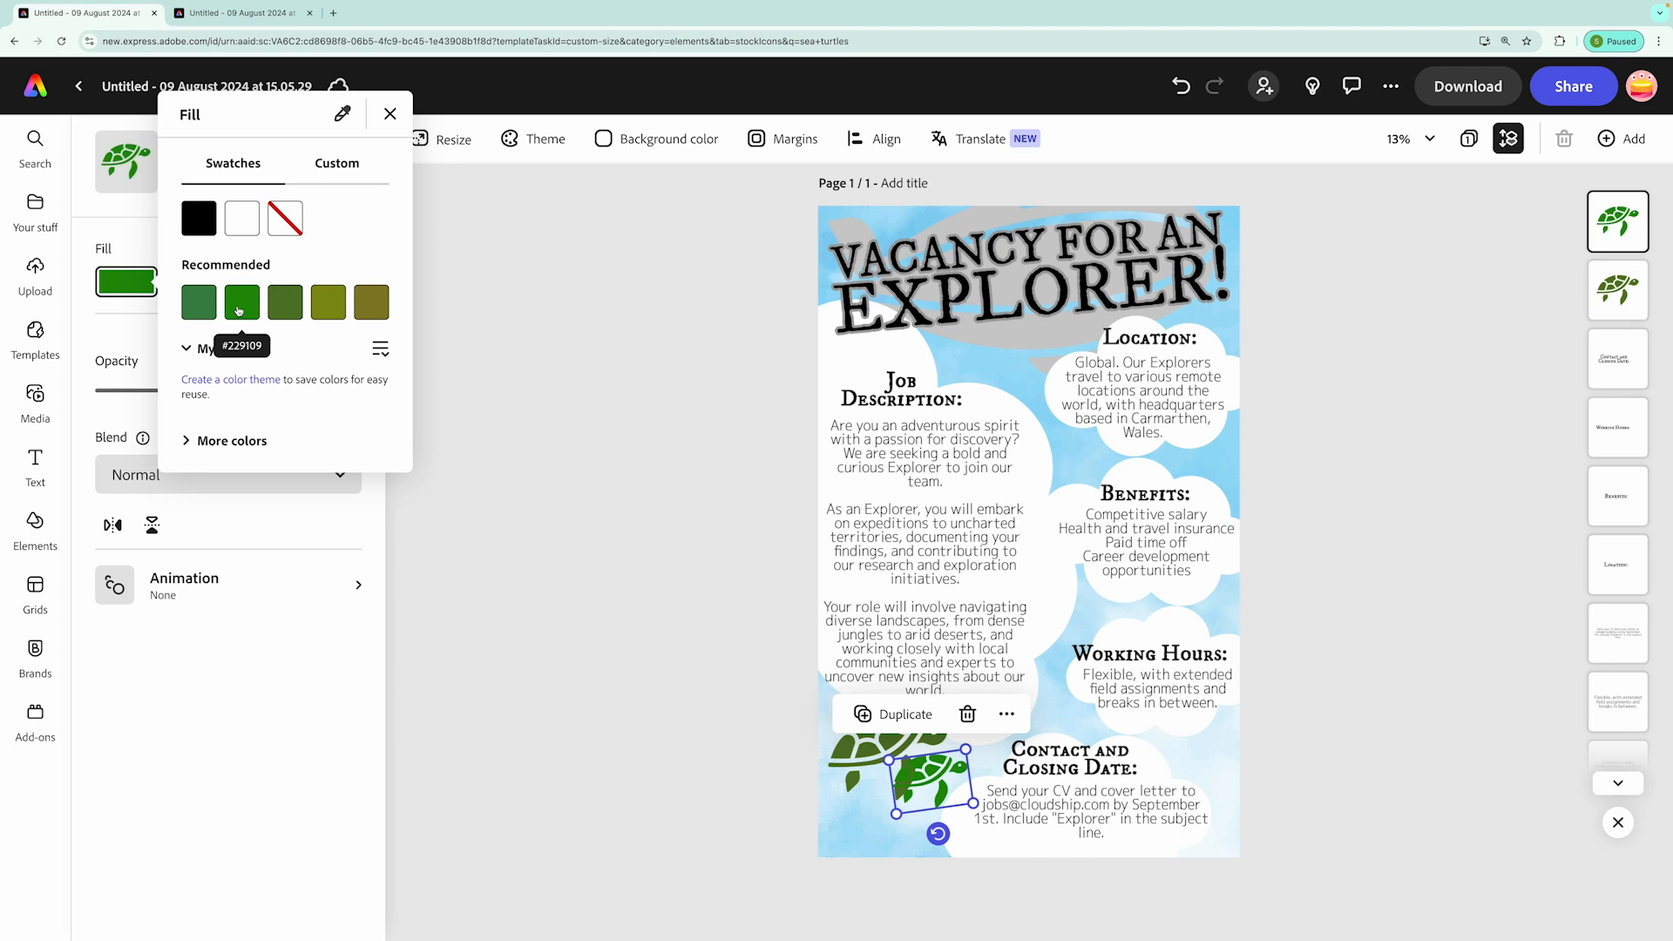
{"action": "left_click", "coordinate": [627, 479]}
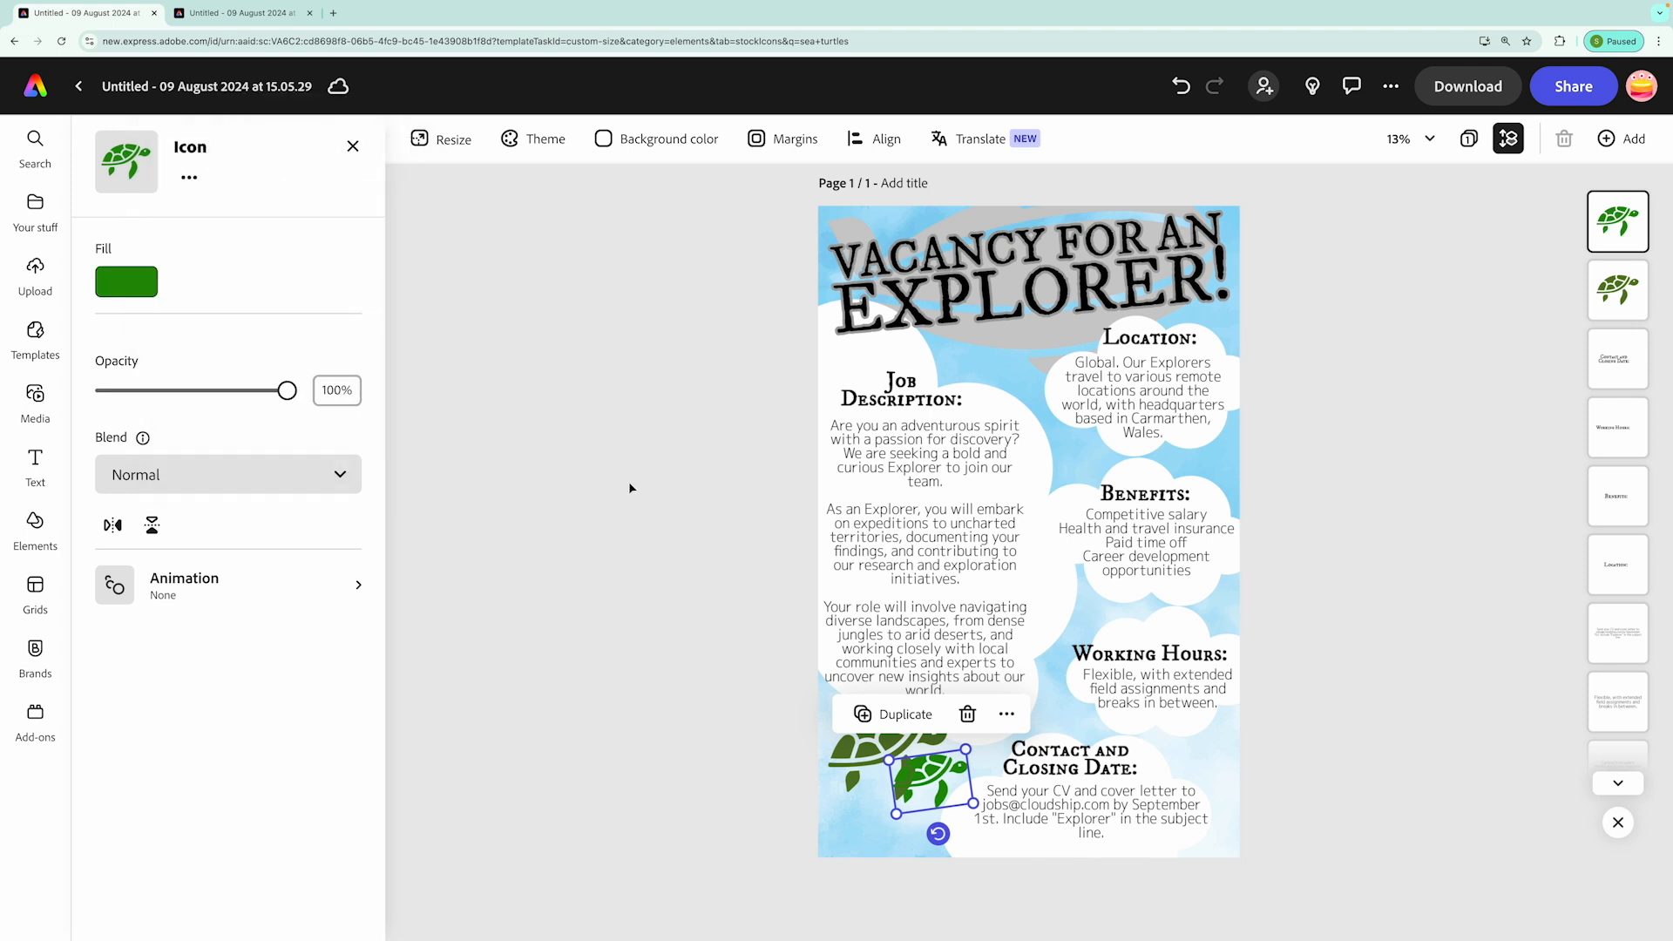
{"action": "left_click", "coordinate": [642, 504]}
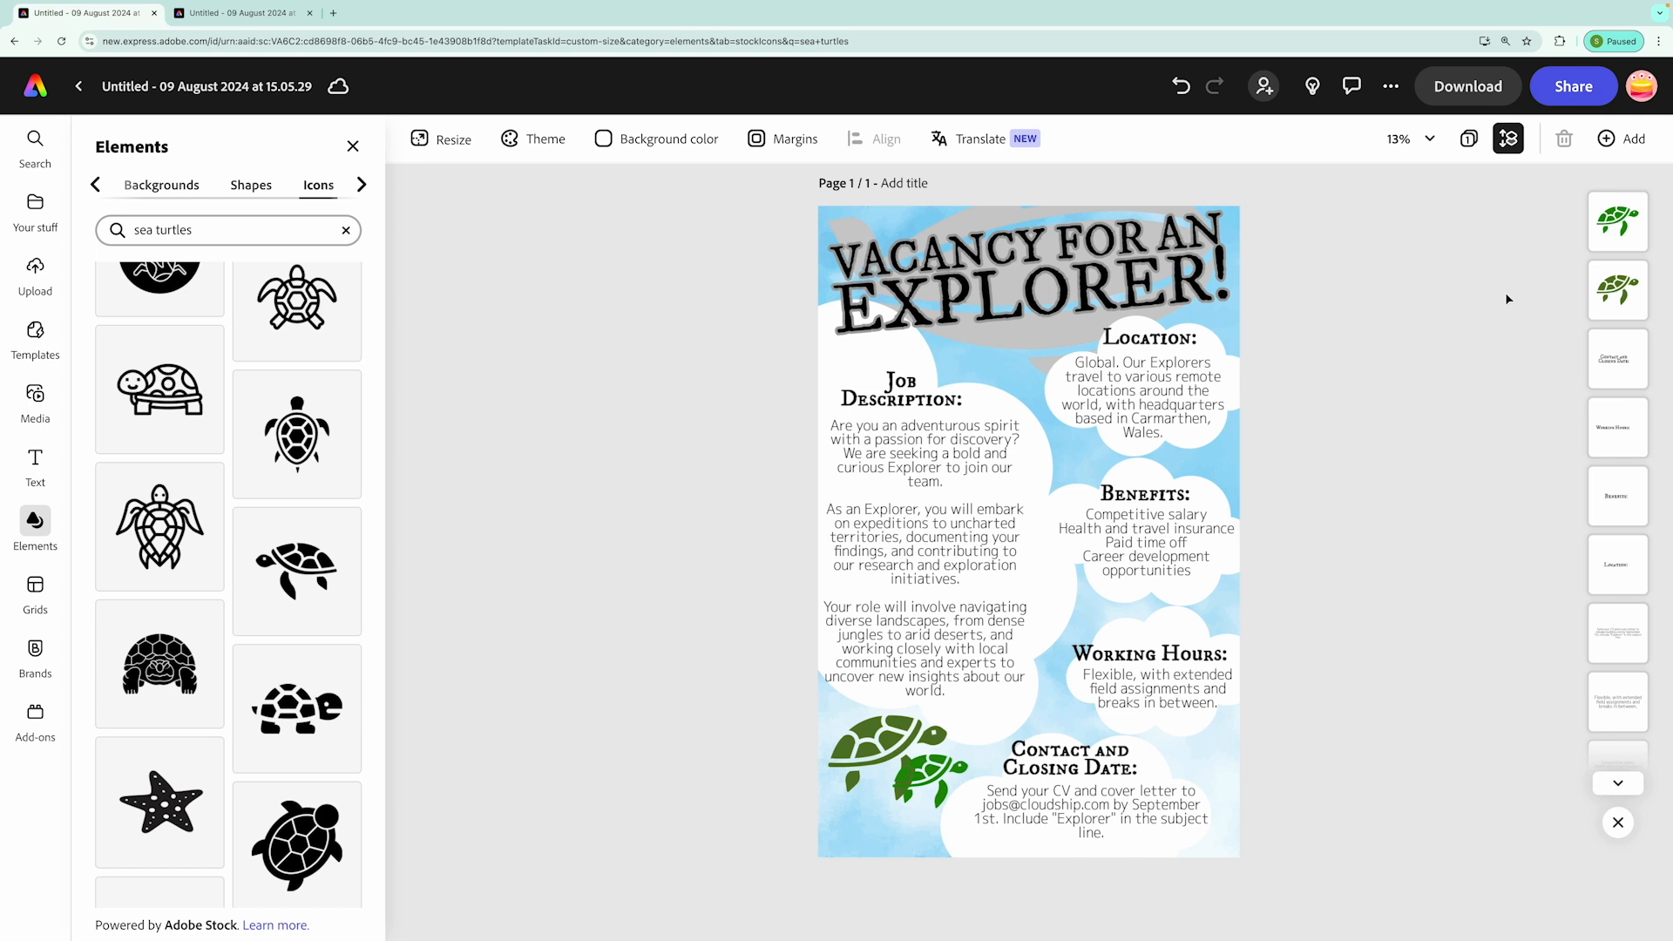
Rename the file as "Vacancy for an Explorer"
{"action": "left_click", "coordinate": [263, 91]}
{"action": "key", "text": "super+a"}
{"action": "type", "text": "Vacancy for an Explorer"}
{"action": "key", "text": "Return"}
Download the poster in PDF format
{"action": "left_click", "coordinate": [1468, 86]}
{"action": "left_click", "coordinate": [1481, 224]}
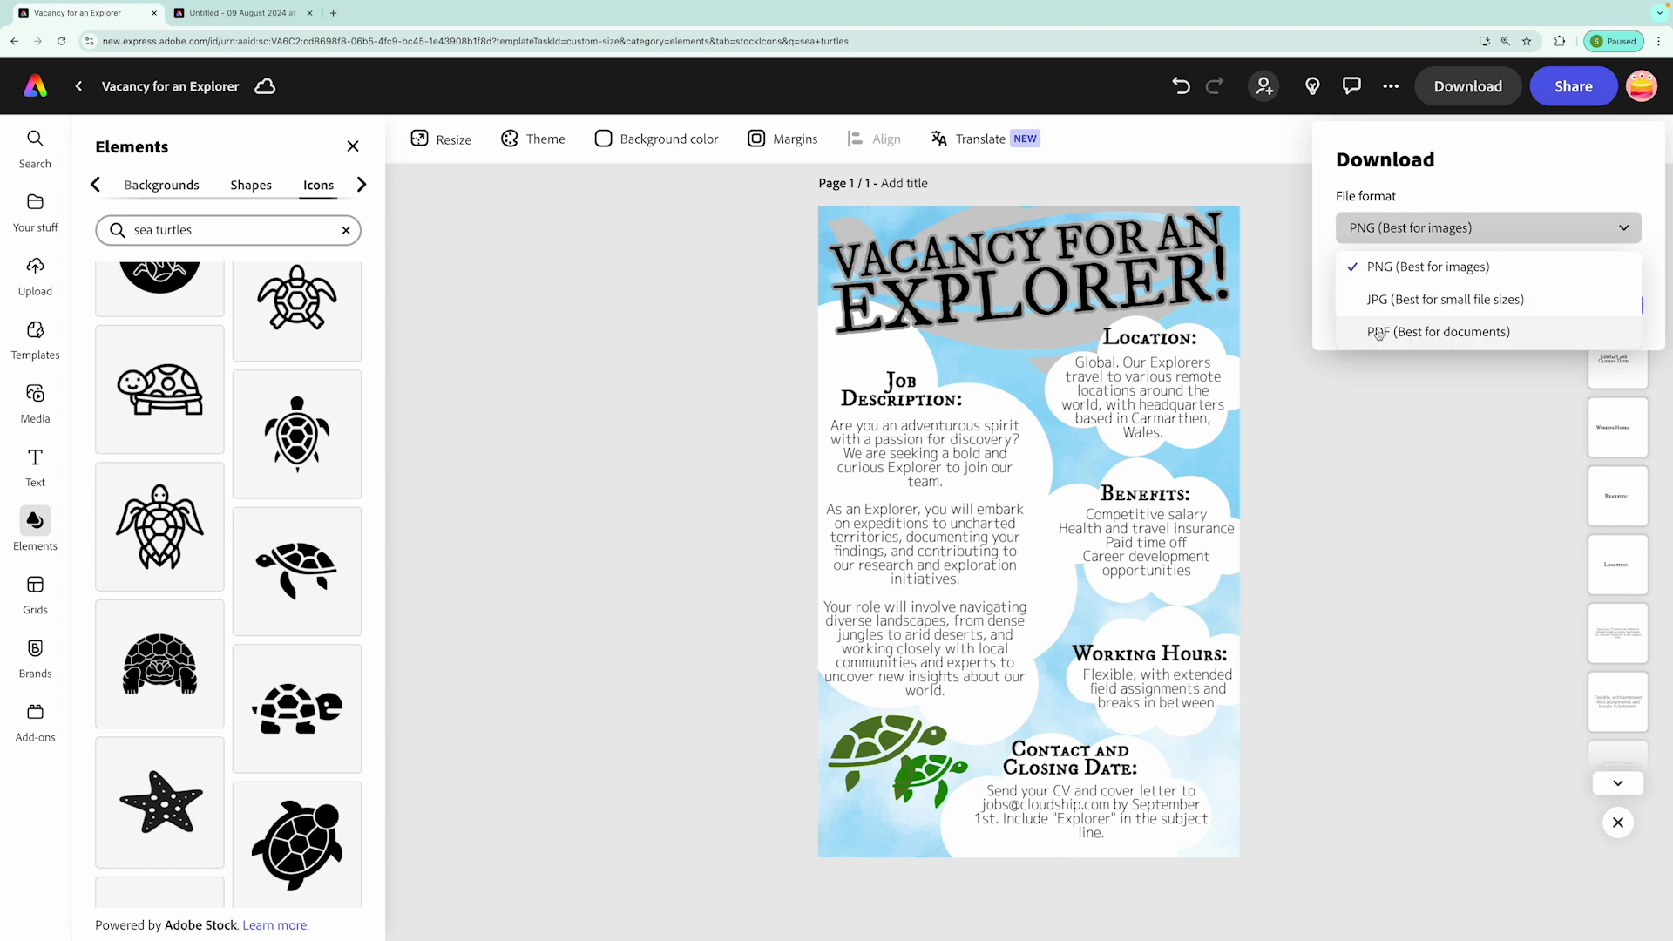
{"action": "left_click", "coordinate": [1381, 329]}
{"action": "left_click", "coordinate": [1536, 423]}
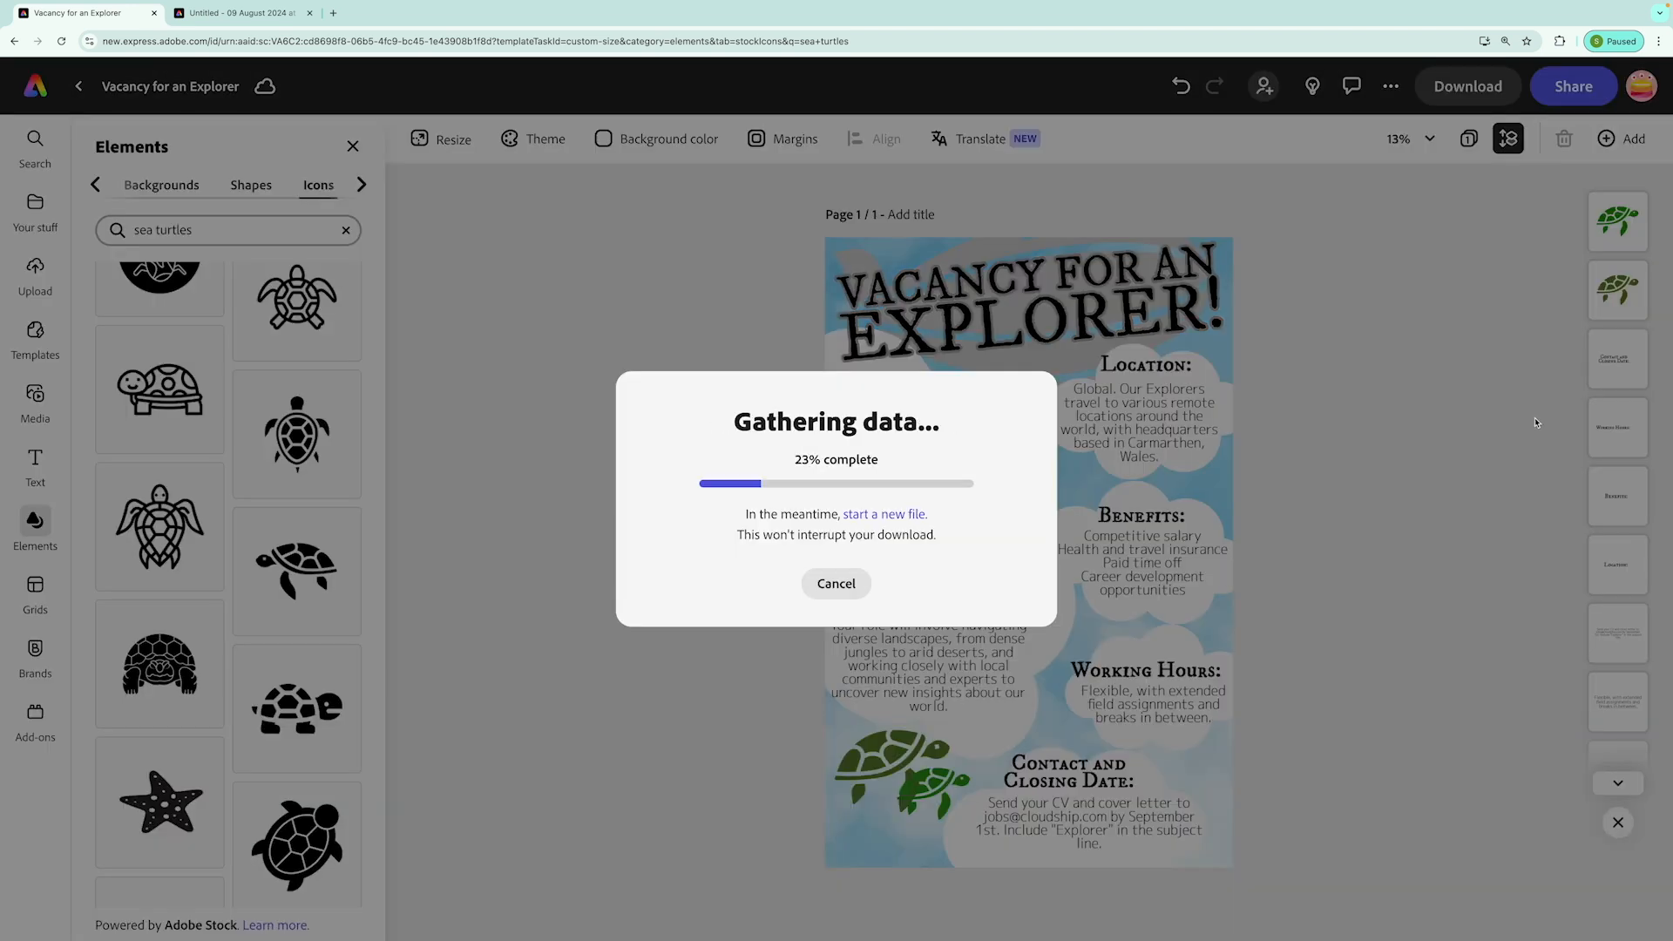